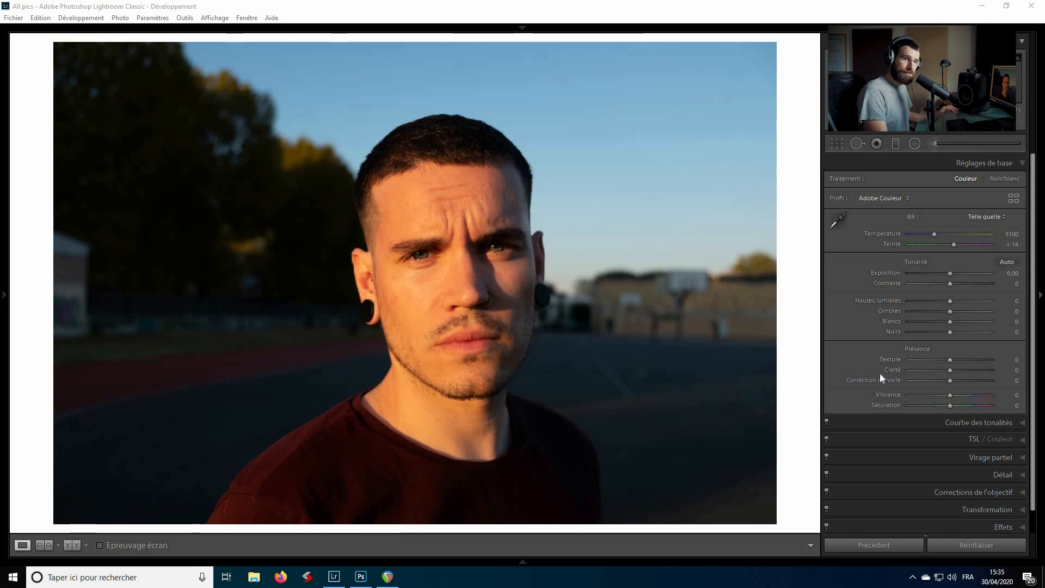
pyautogui.click(525, 559)
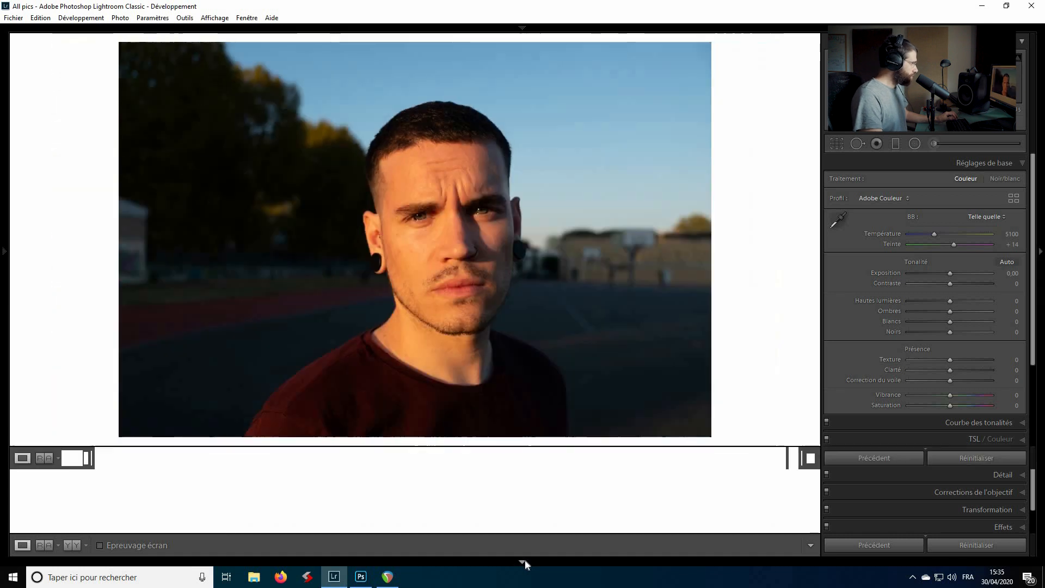
pyautogui.click(529, 562)
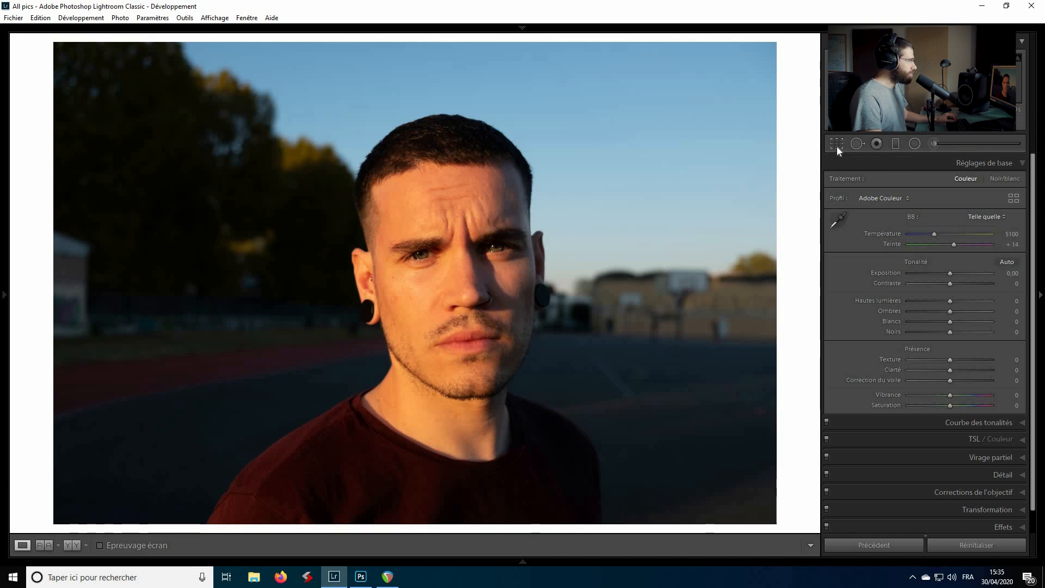
# - Crop the portrait slightly tighter at the Original aspect ratio, placing the man's face near the centre of the frame
pyautogui.click(841, 142)
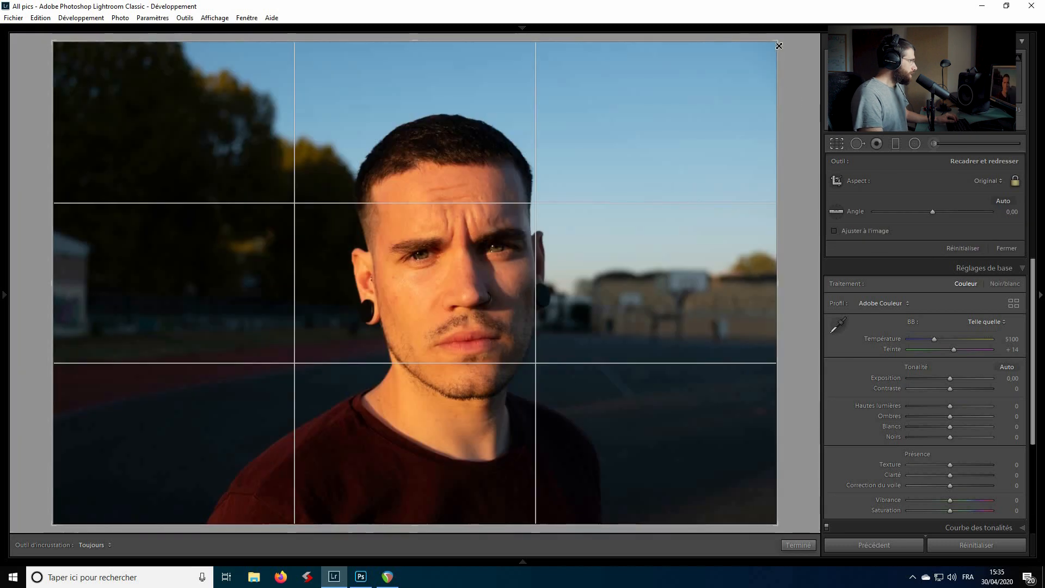
pyautogui.moveTo(779, 46); pyautogui.dragTo(736, 66)
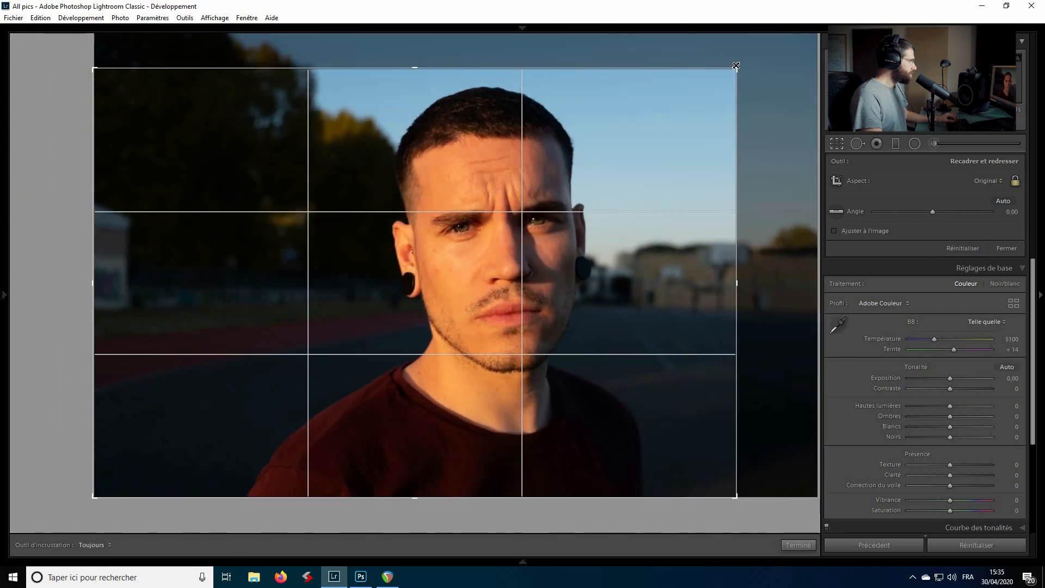
pyautogui.moveTo(674, 136); pyautogui.dragTo(742, 163)
pyautogui.moveTo(619, 146); pyautogui.dragTo(632, 168)
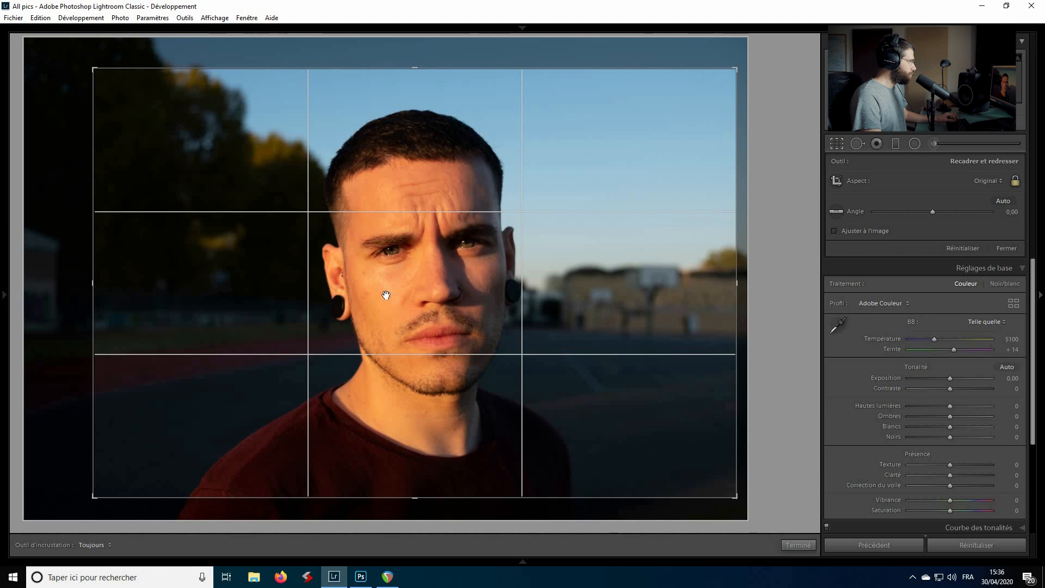
pyautogui.moveTo(467, 299); pyautogui.dragTo(462, 300)
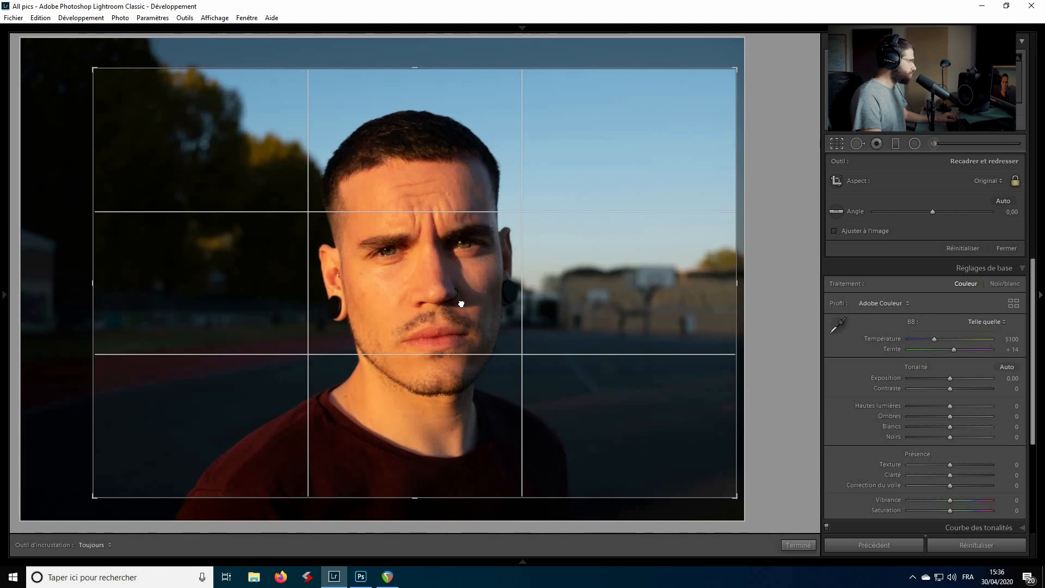
pyautogui.click(799, 547)
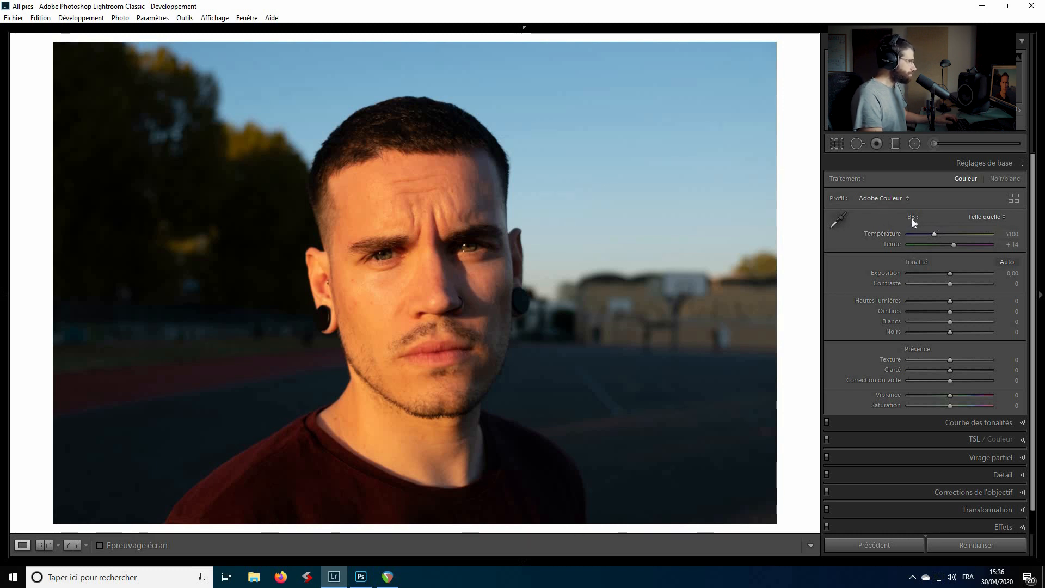
# - Try the Auto and Lumière naturelle white balance presets, and restore Telle quelle
pyautogui.click(977, 217)
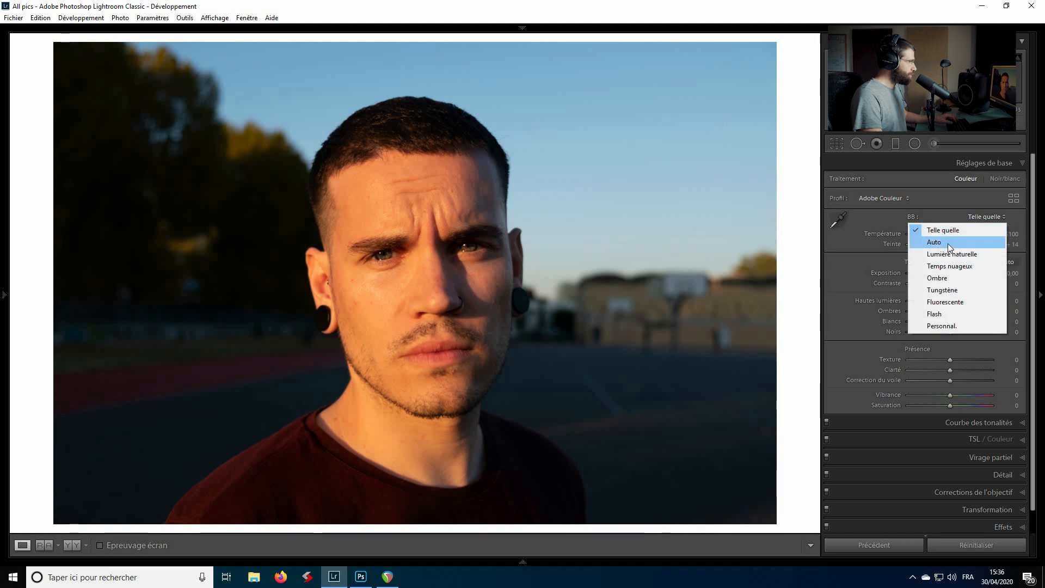
pyautogui.click(949, 243)
pyautogui.click(992, 217)
pyautogui.click(966, 253)
pyautogui.click(978, 217)
pyautogui.click(972, 230)
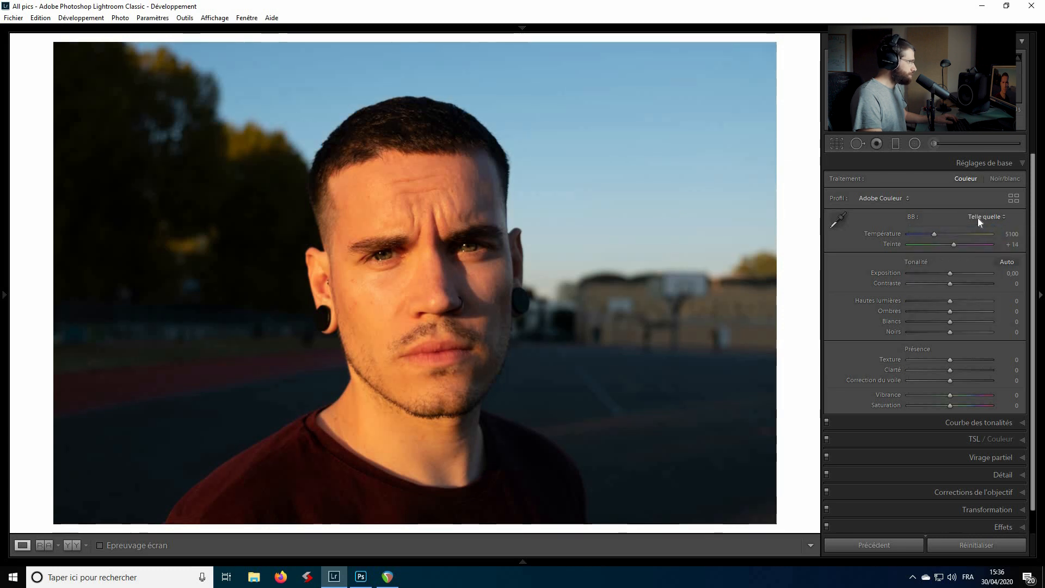
# - Apply the Lumière naturelle white balance, and adjust the temperature to 4697 and the tint to +4
pyautogui.click(978, 218)
pyautogui.click(965, 255)
pyautogui.moveTo(938, 233); pyautogui.dragTo(931, 233)
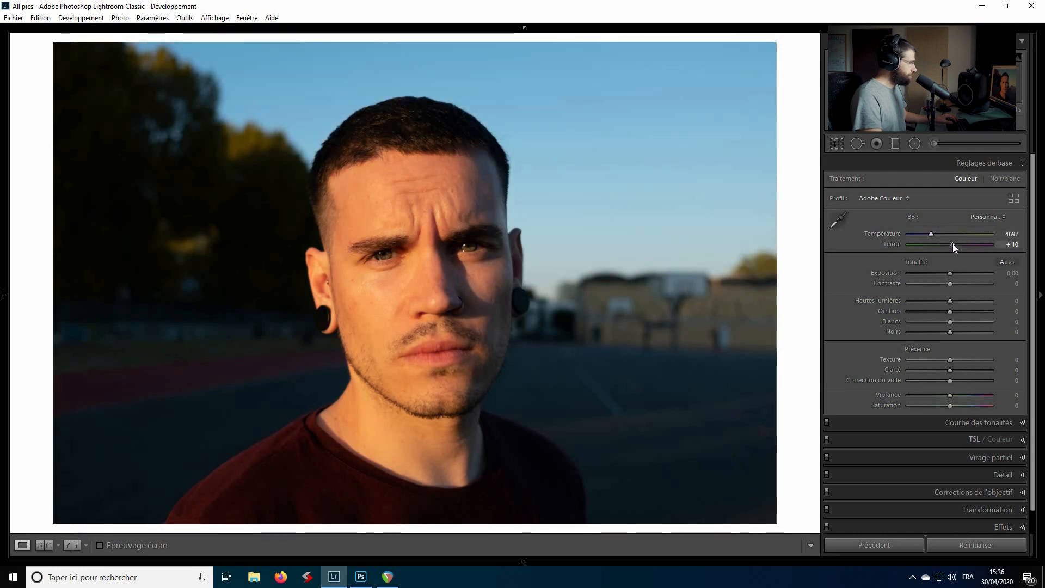
pyautogui.moveTo(953, 244); pyautogui.dragTo(951, 244)
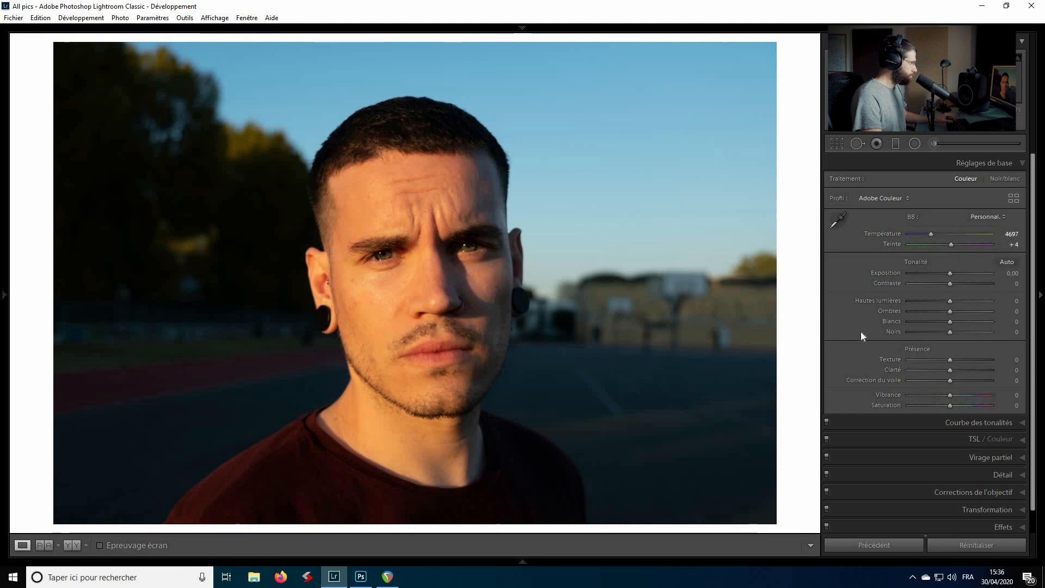
# - Compare the photo before and after the white balance correction, side by side and in the full single view
pyautogui.click(71, 545)
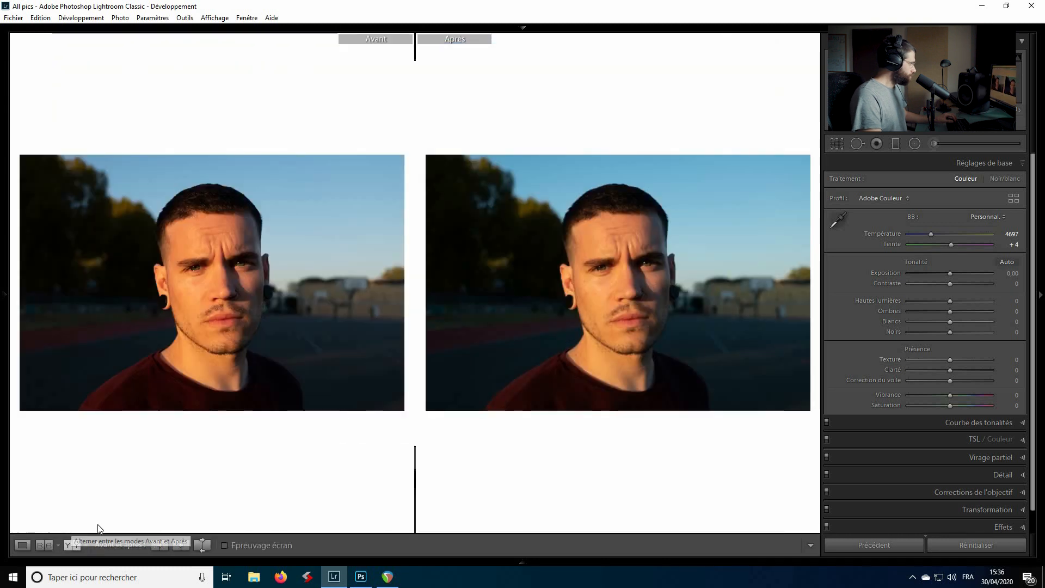
pyautogui.click(22, 545)
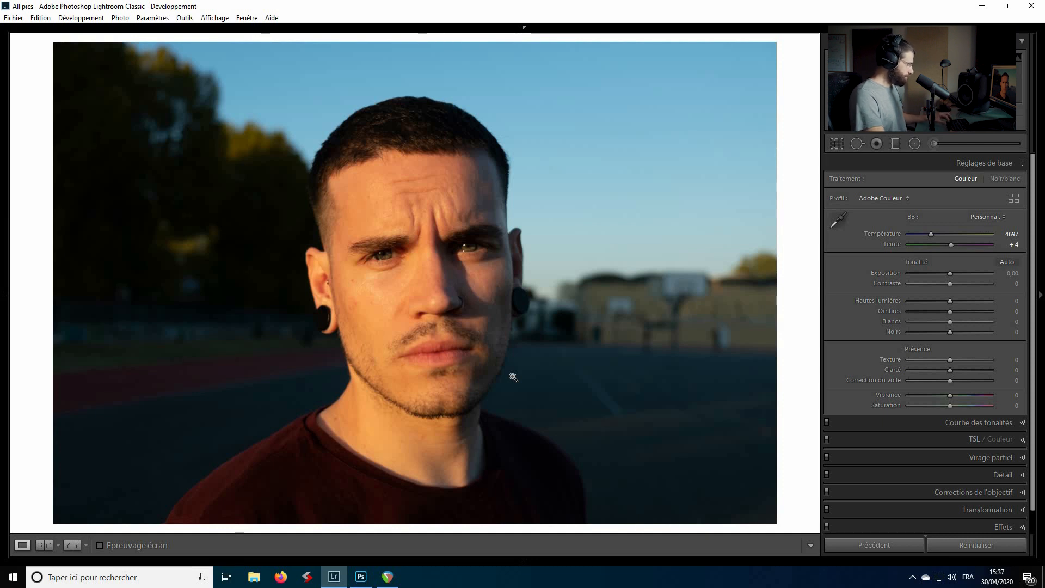
pyautogui.press('\\')
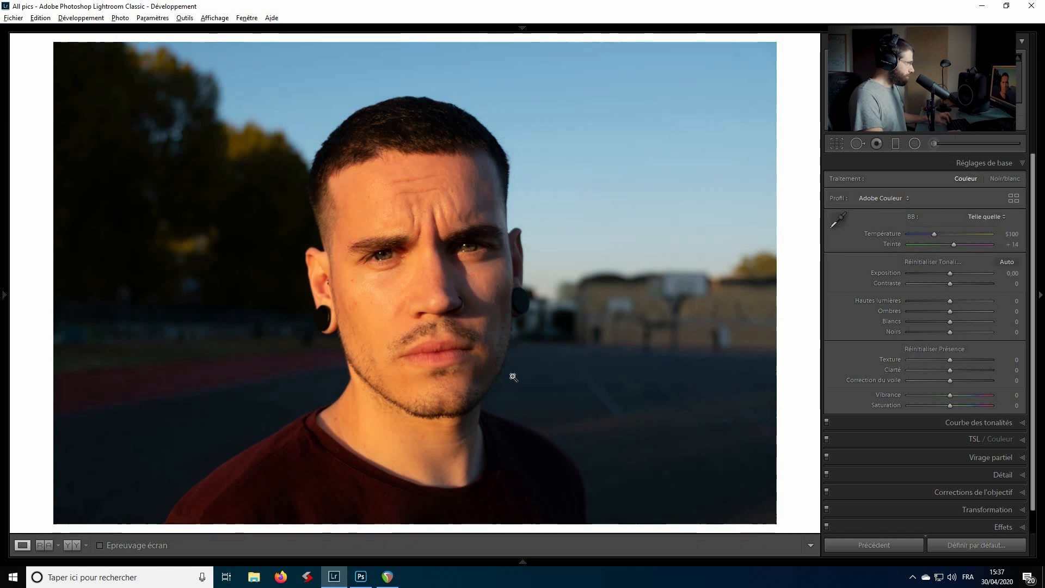
pyautogui.press('\\')
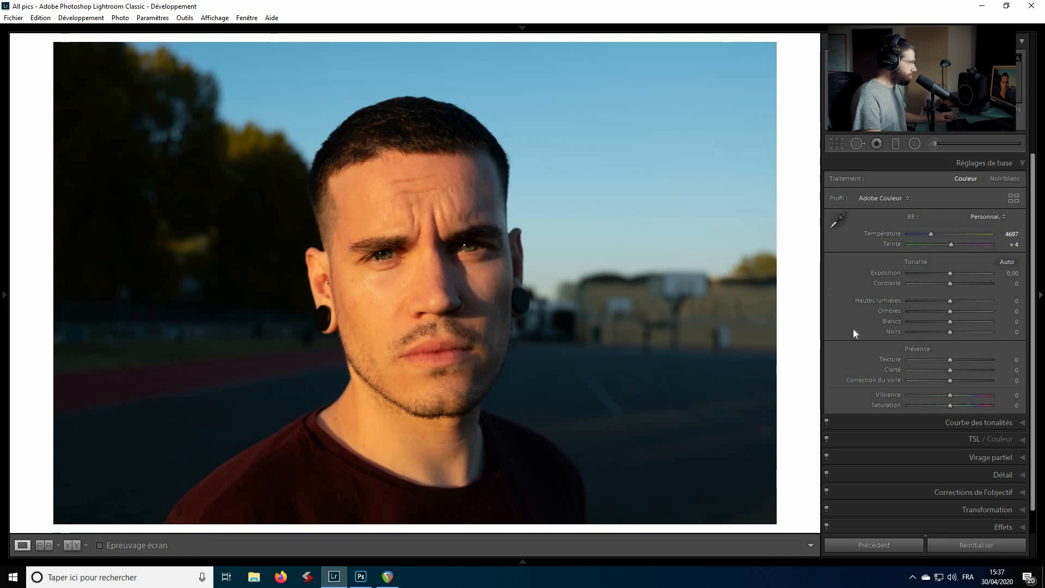
# - In the camera calibration, set the shadows tint to -53 and the red primary to hue -13 and saturation -12
pyautogui.scroll(-1, 853, 330)
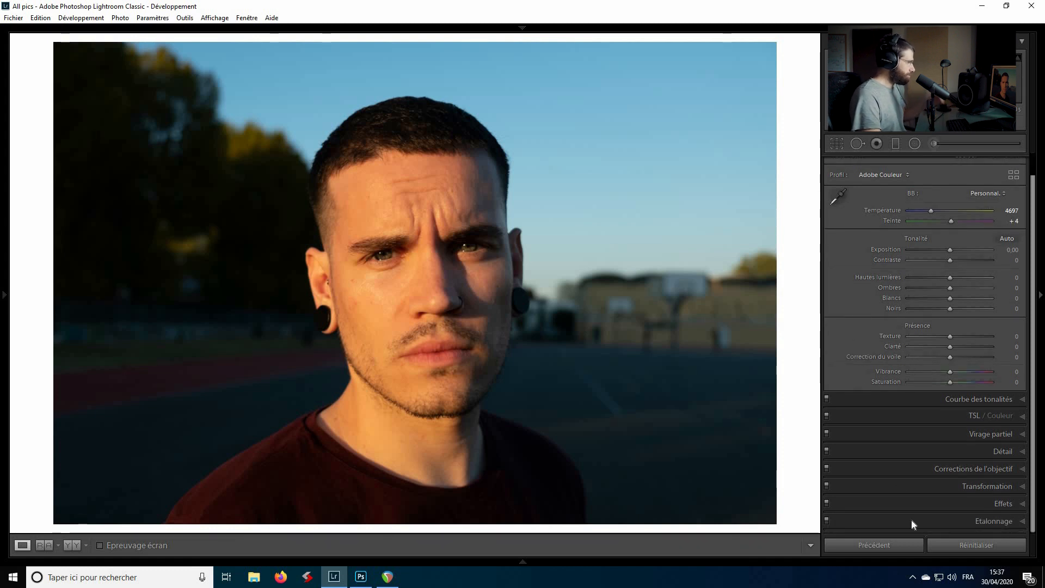
pyautogui.click(929, 520)
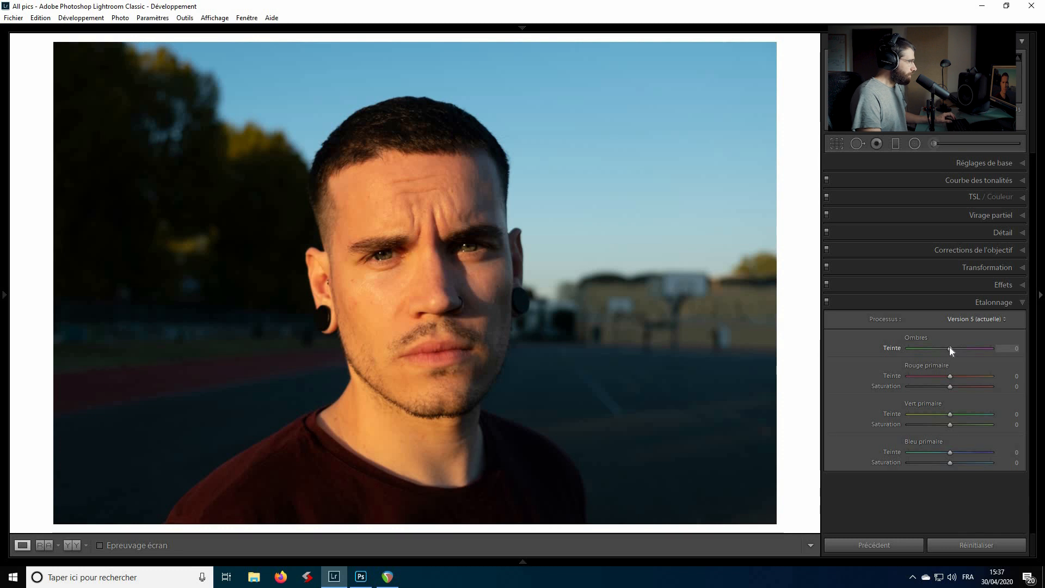
pyautogui.moveTo(948, 350)
pyautogui.mouseDown()
pyautogui.moveTo(961, 351)
pyautogui.moveTo(933, 347)
pyautogui.mouseUp()
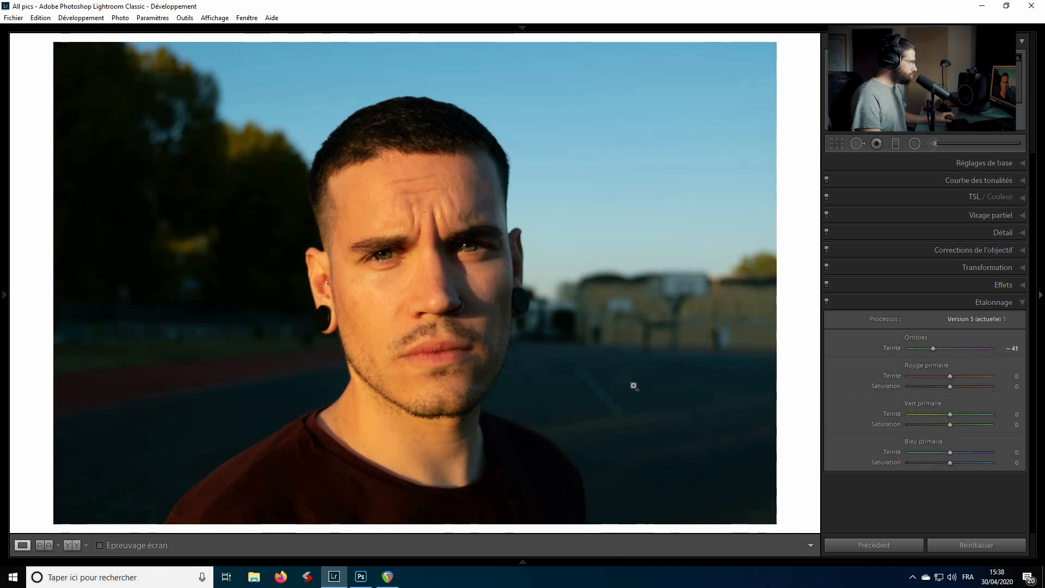
pyautogui.moveTo(933, 348)
pyautogui.mouseDown()
pyautogui.moveTo(948, 348)
pyautogui.moveTo(928, 347)
pyautogui.mouseUp()
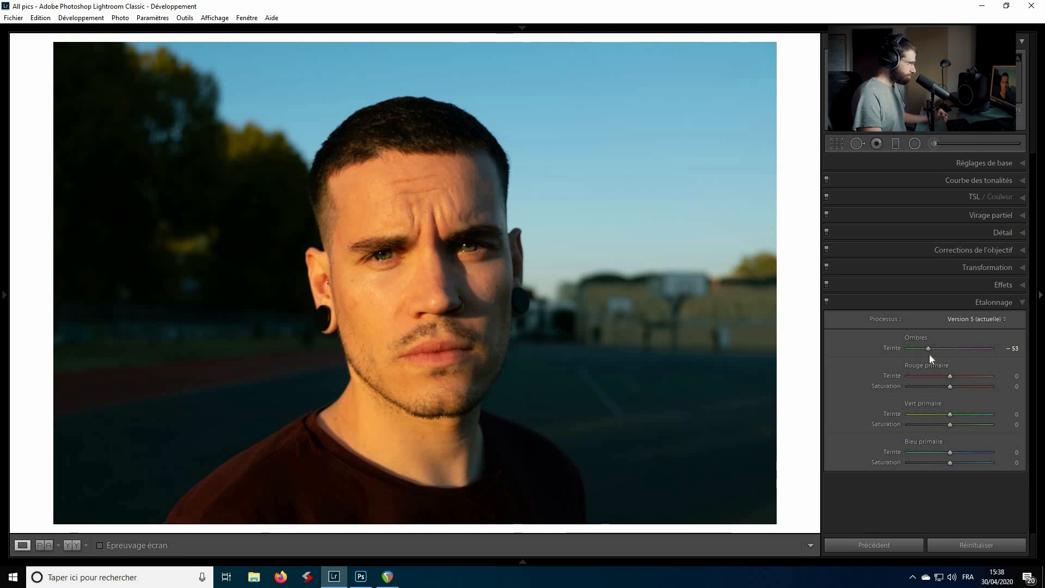
pyautogui.moveTo(956, 377); pyautogui.dragTo(944, 373)
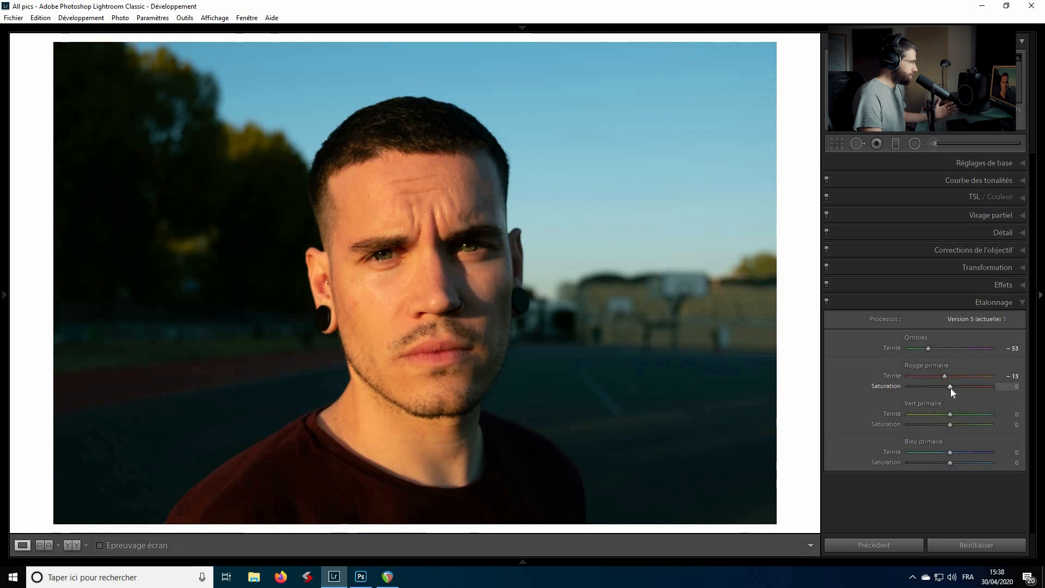
pyautogui.moveTo(953, 388); pyautogui.dragTo(945, 388)
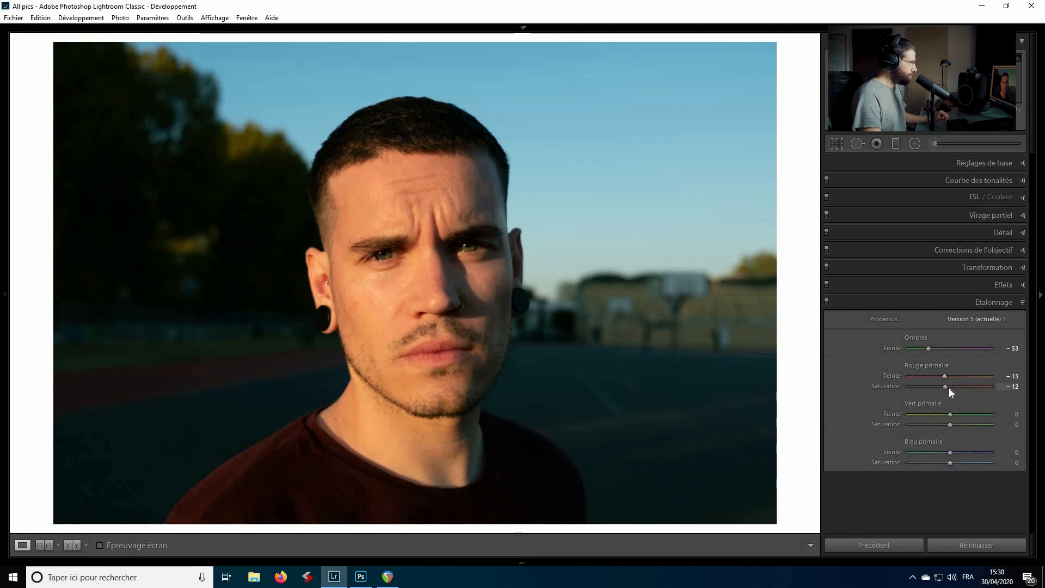
# - Set the calibration's green primary to hue -11 and saturation -5, and the blue primary to hue +7 and saturation +8
pyautogui.click(951, 414)
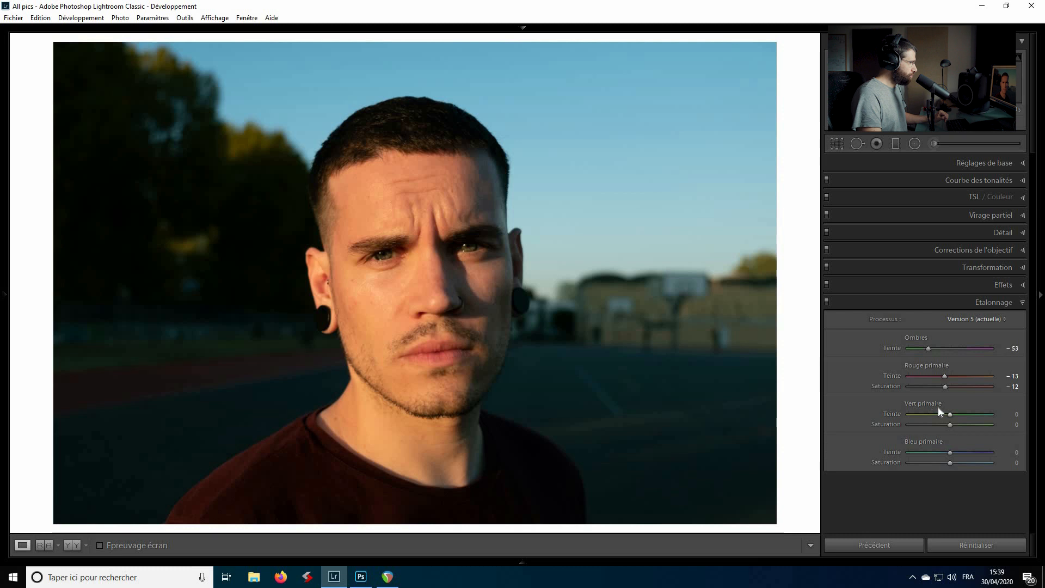
pyautogui.click(950, 413)
pyautogui.moveTo(956, 413); pyautogui.dragTo(942, 413)
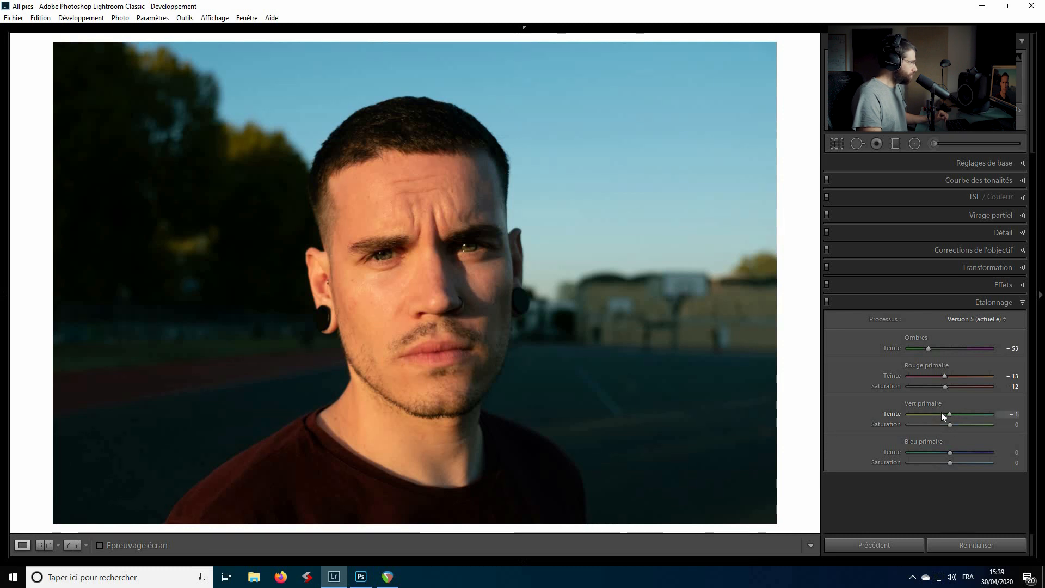
pyautogui.click(955, 413)
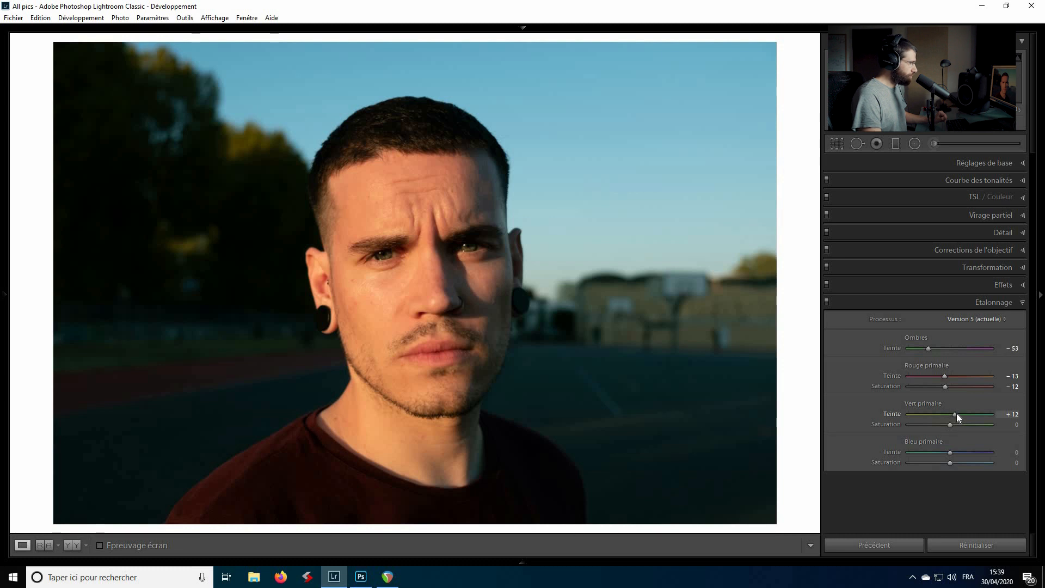
pyautogui.moveTo(953, 414); pyautogui.dragTo(948, 414)
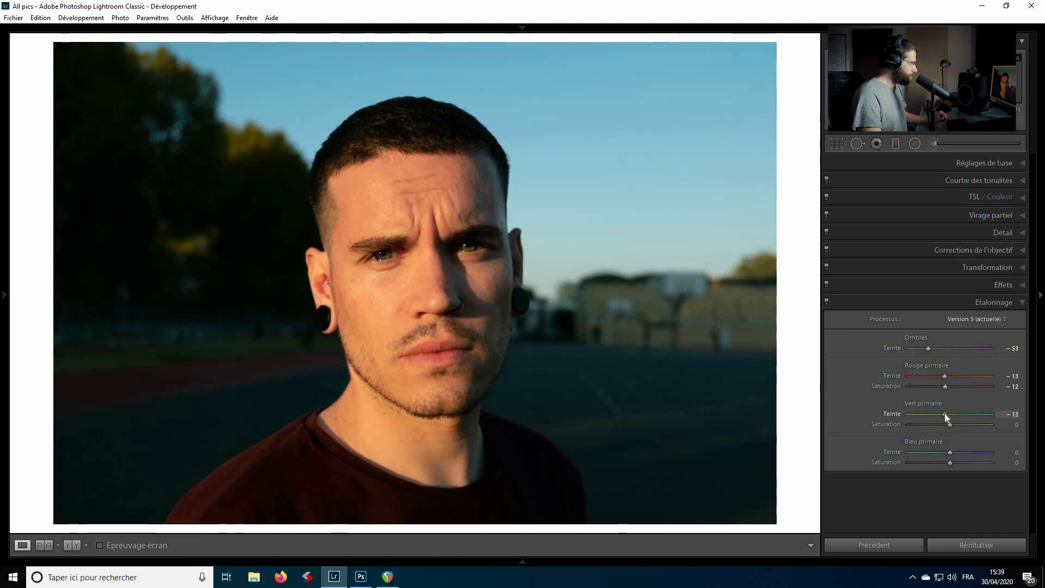
pyautogui.moveTo(946, 415); pyautogui.dragTo(949, 425)
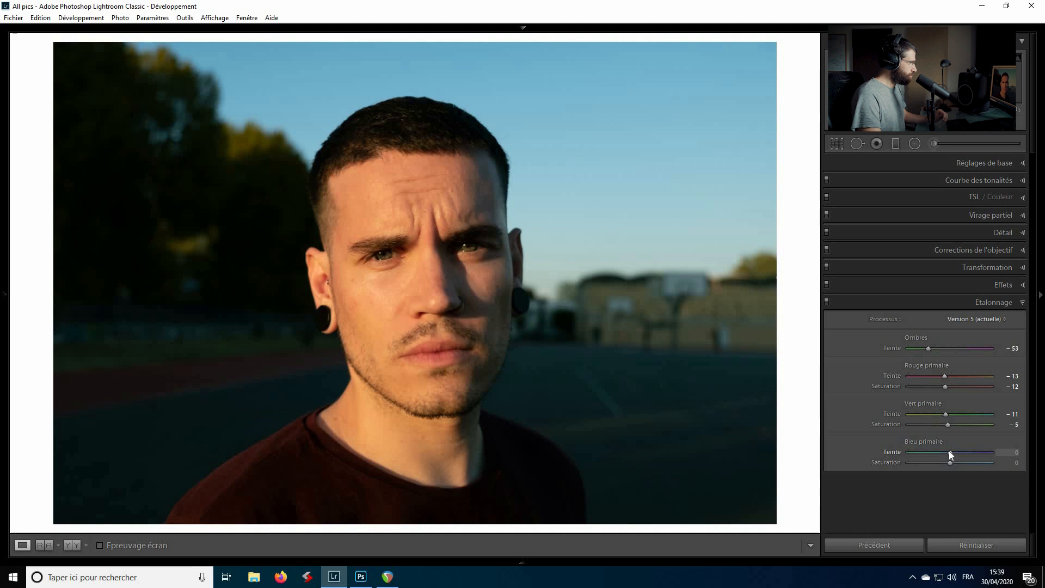
pyautogui.moveTo(951, 451); pyautogui.dragTo(951, 453)
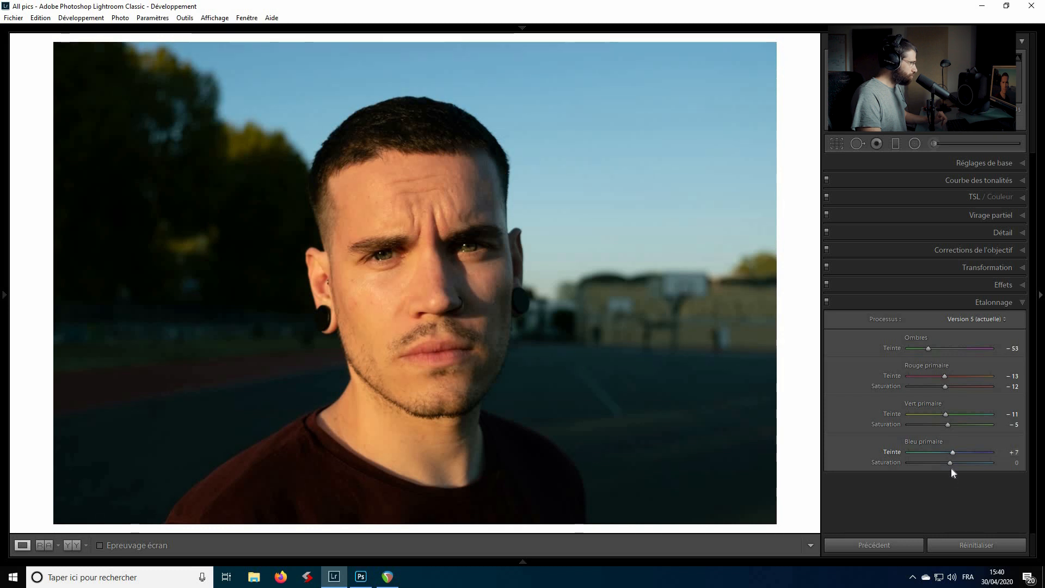
pyautogui.moveTo(952, 463); pyautogui.dragTo(955, 463)
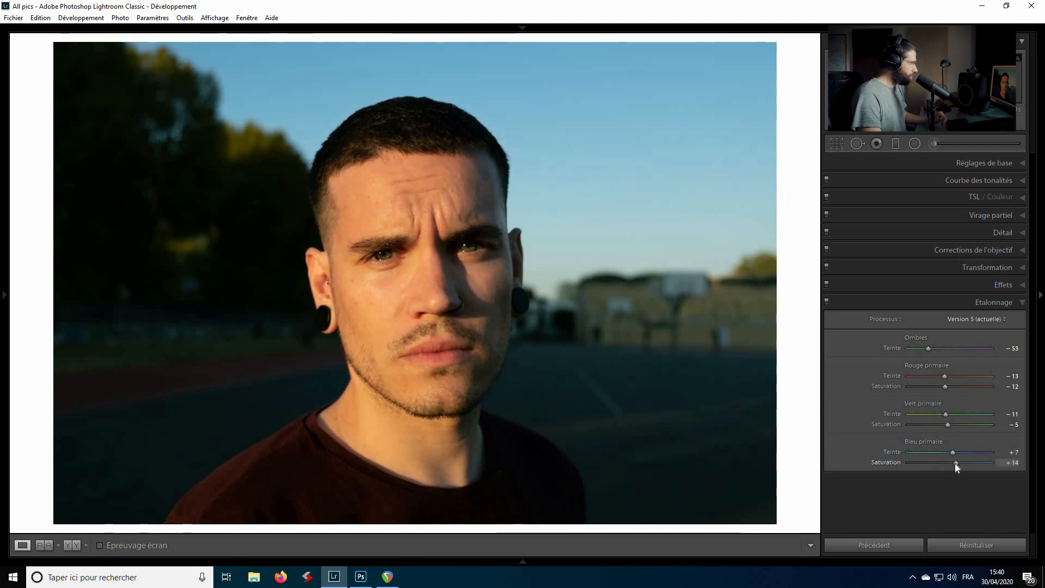
# - Switch the calibration adjustments off and on repeatedly to compare the portrait with and without them
pyautogui.click(827, 301)
pyautogui.click(829, 305)
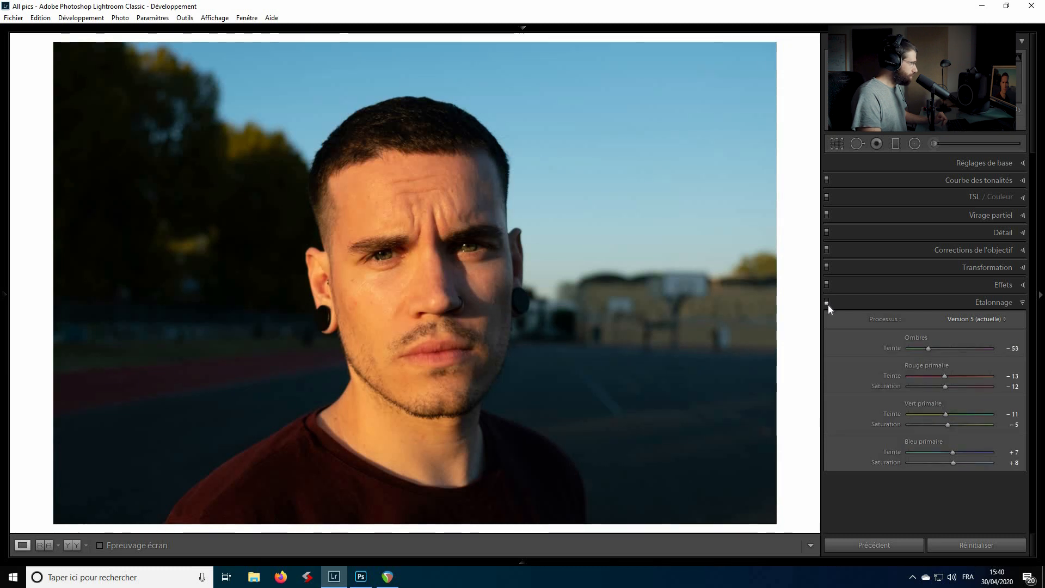
pyautogui.click(828, 301)
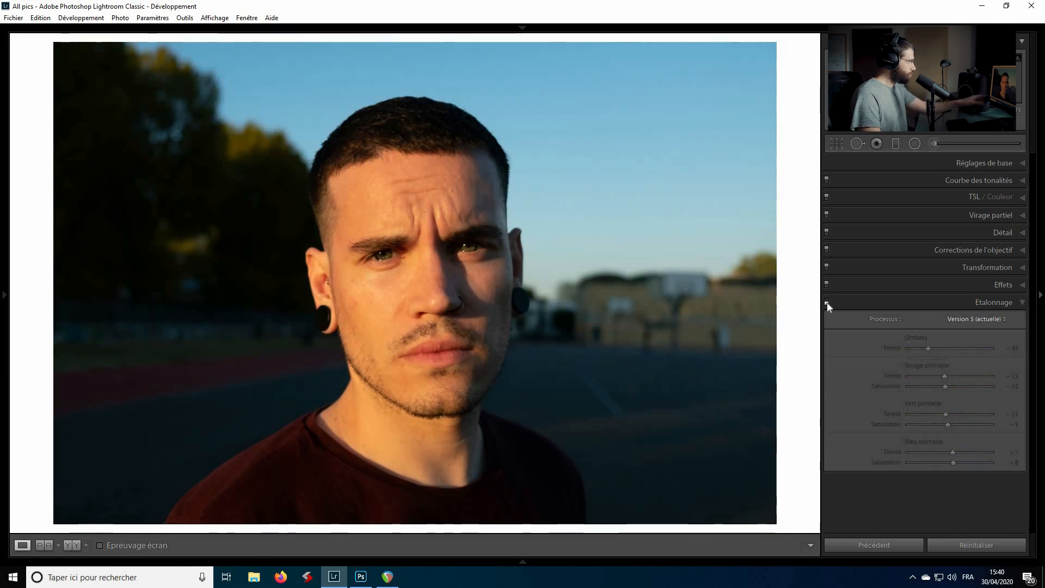
pyautogui.click(826, 302)
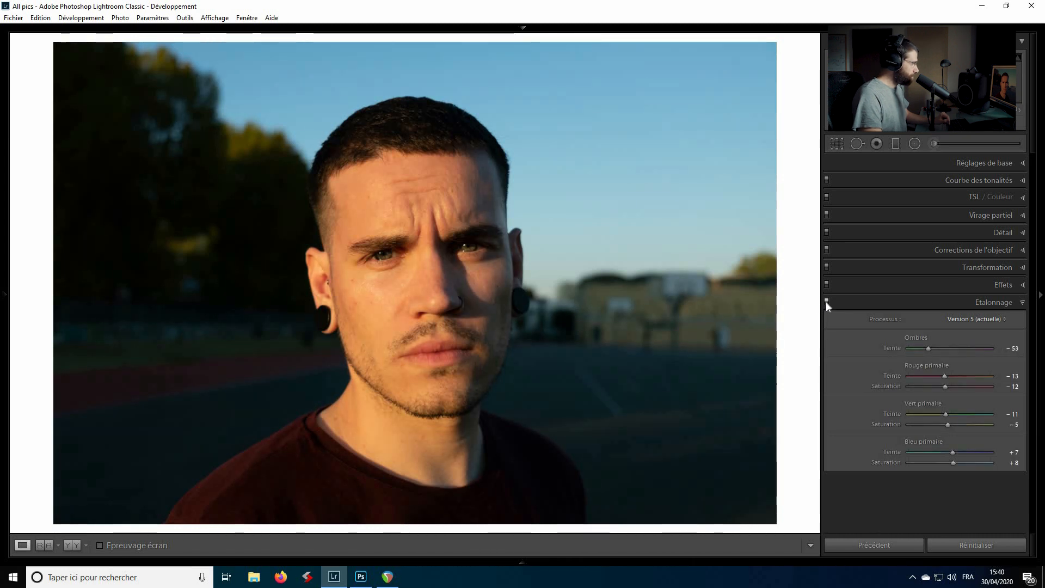
pyautogui.click(826, 302)
pyautogui.click(825, 302)
pyautogui.click(826, 302)
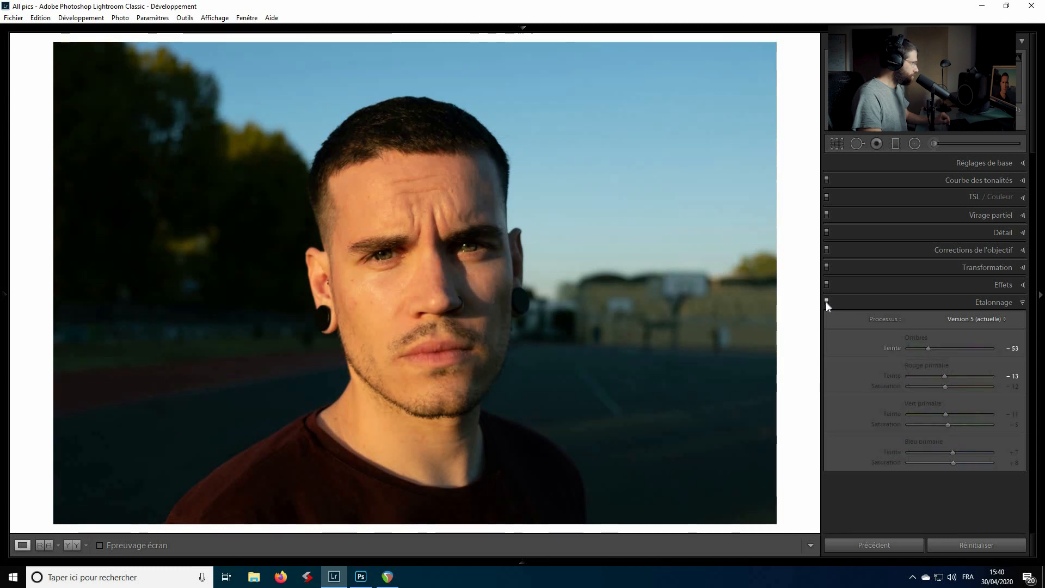
pyautogui.click(826, 302)
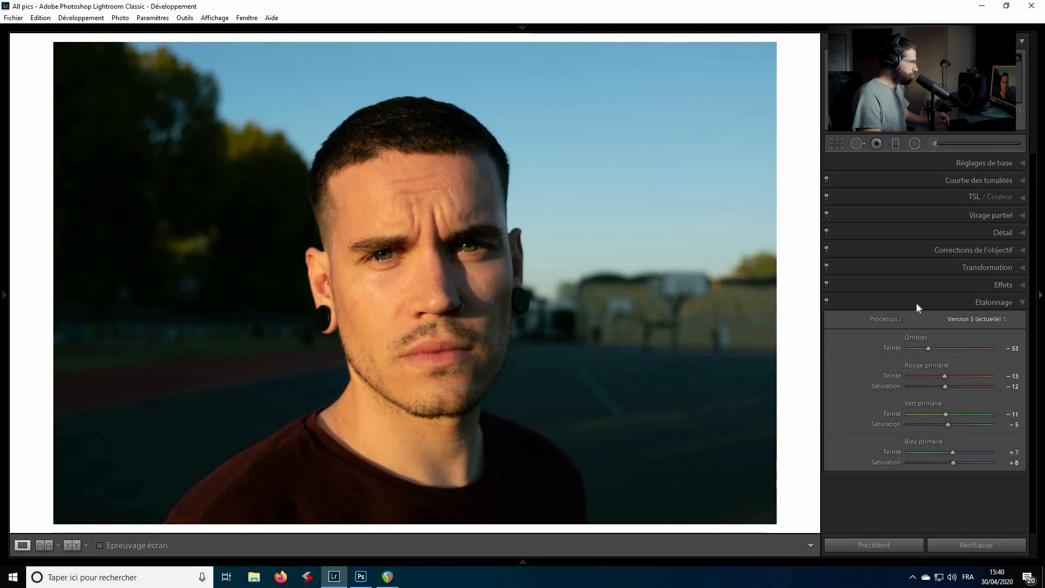
# - Raise the exposure to +0.20 in the basic adjustments
pyautogui.click(947, 165)
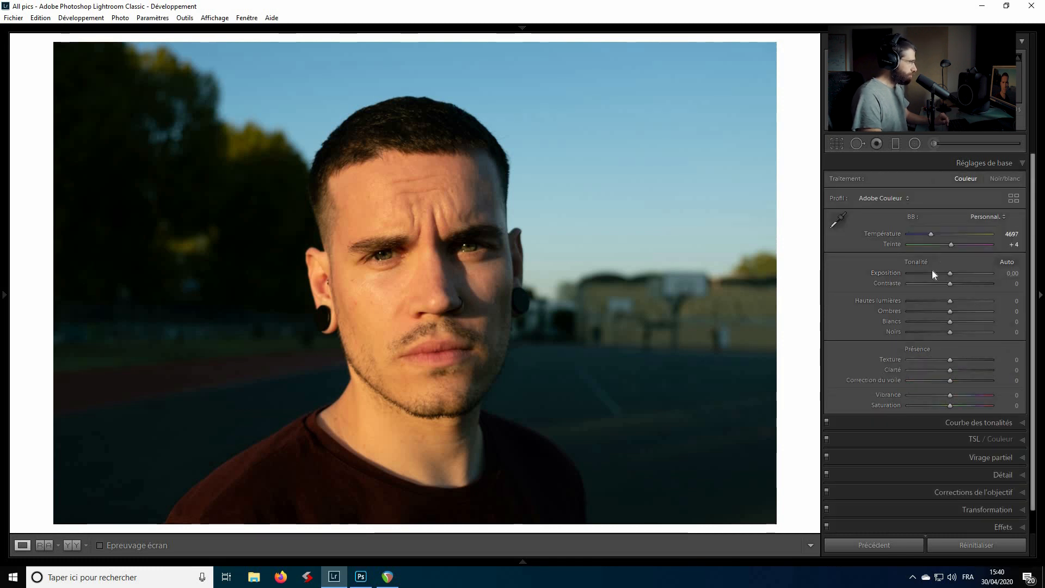
pyautogui.click(951, 273)
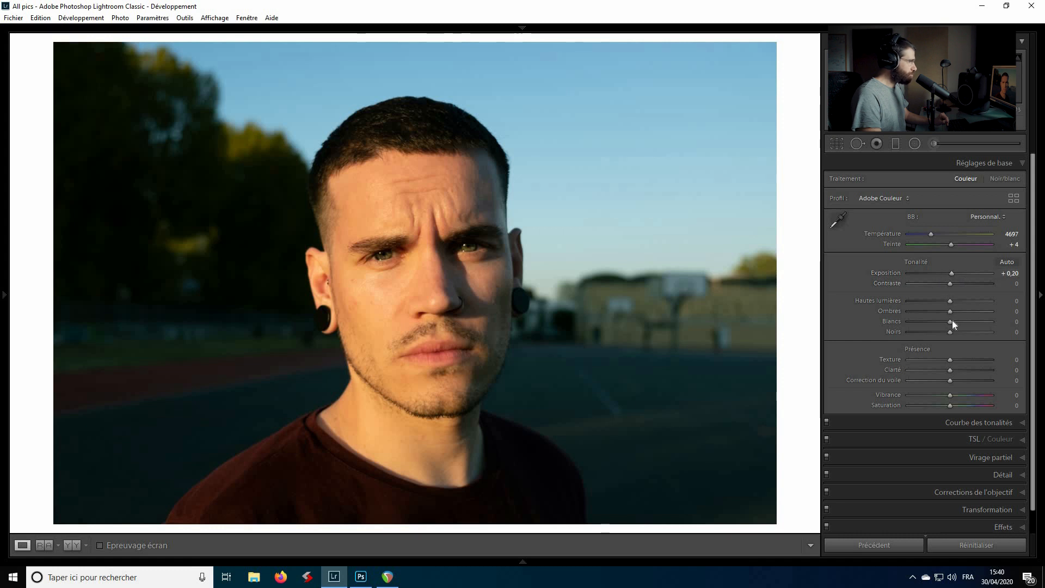
# - Lower the highlights to -11 and raise the shadows to +9 in the basic adjustments
pyautogui.moveTo(949, 299)
pyautogui.mouseDown()
pyautogui.moveTo(959, 299)
pyautogui.moveTo(947, 300)
pyautogui.mouseUp()
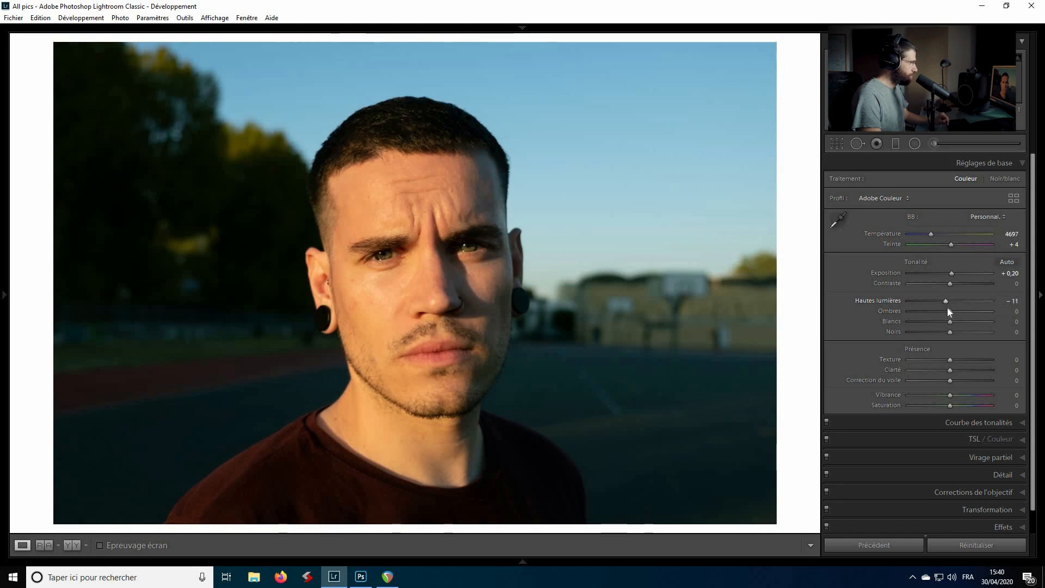
pyautogui.moveTo(947, 314); pyautogui.dragTo(951, 311)
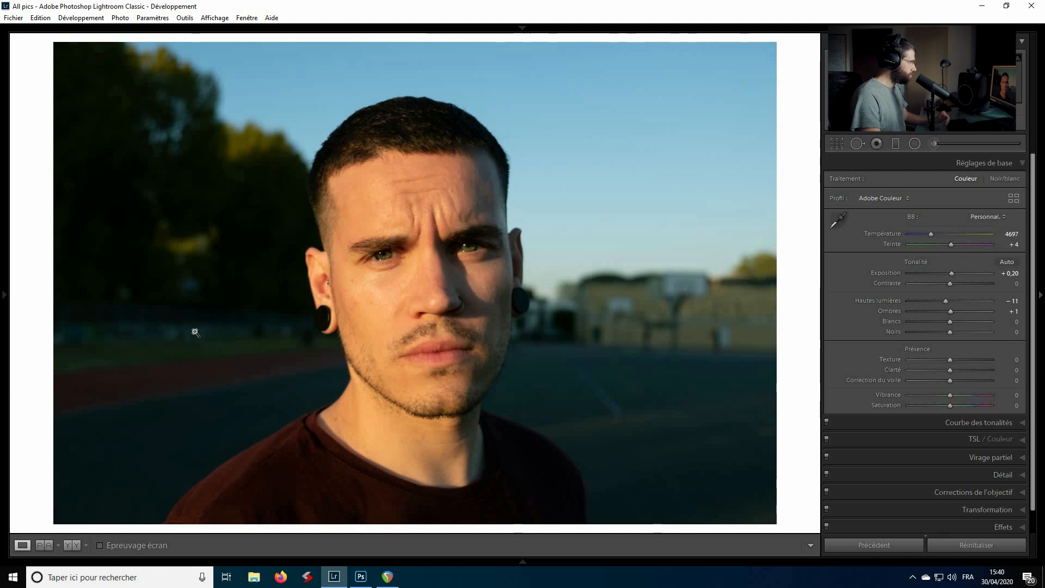
pyautogui.moveTo(949, 311)
pyautogui.mouseDown()
pyautogui.moveTo(936, 309)
pyautogui.moveTo(953, 312)
pyautogui.mouseUp()
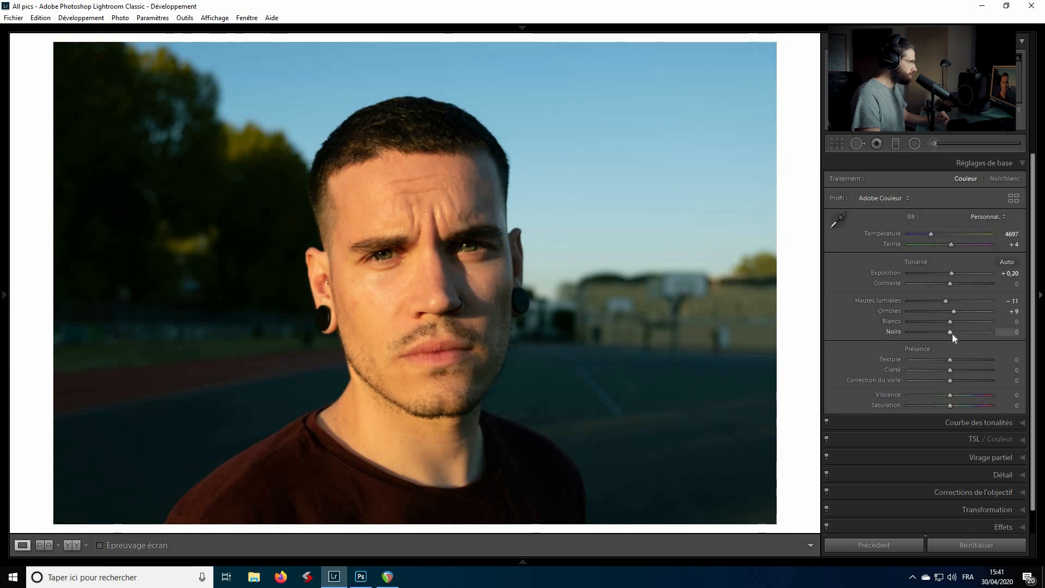
# - Try darker blacks at -9, reset them to 0, and raise the whites to +20
pyautogui.moveTo(955, 332); pyautogui.dragTo(951, 331)
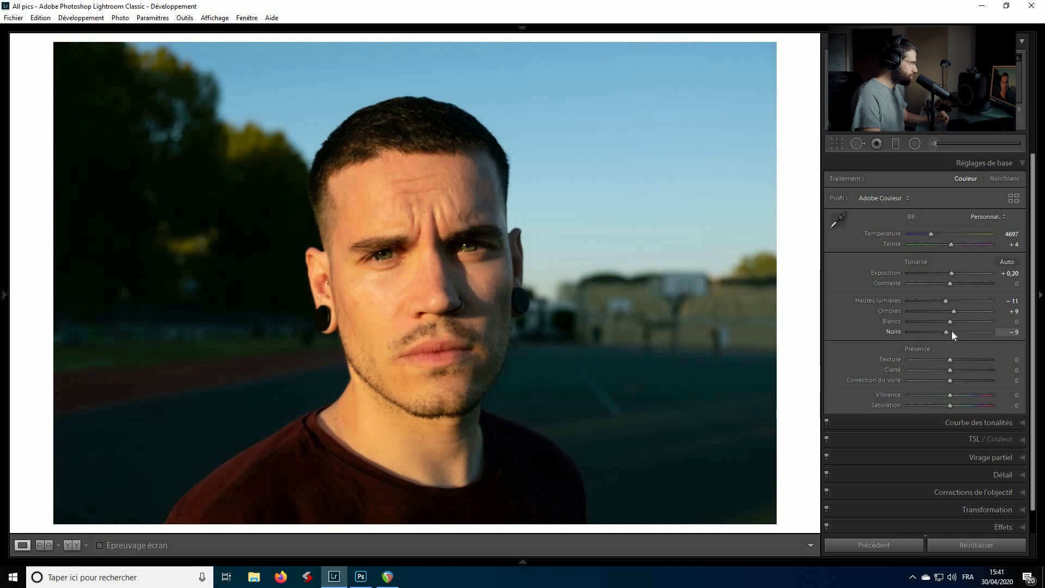
pyautogui.doubleClick(951, 330)
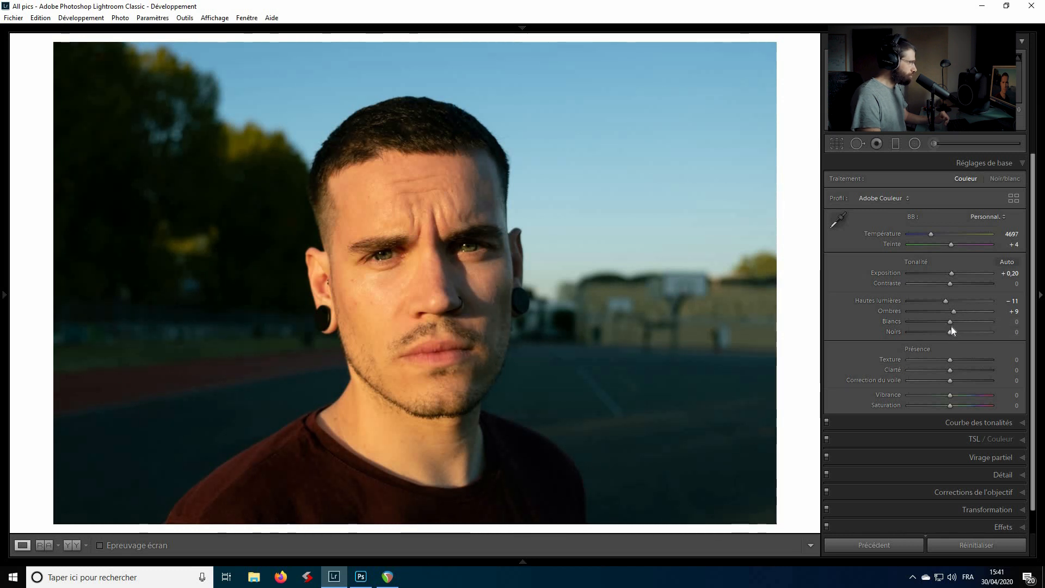
pyautogui.moveTo(950, 322); pyautogui.dragTo(958, 321)
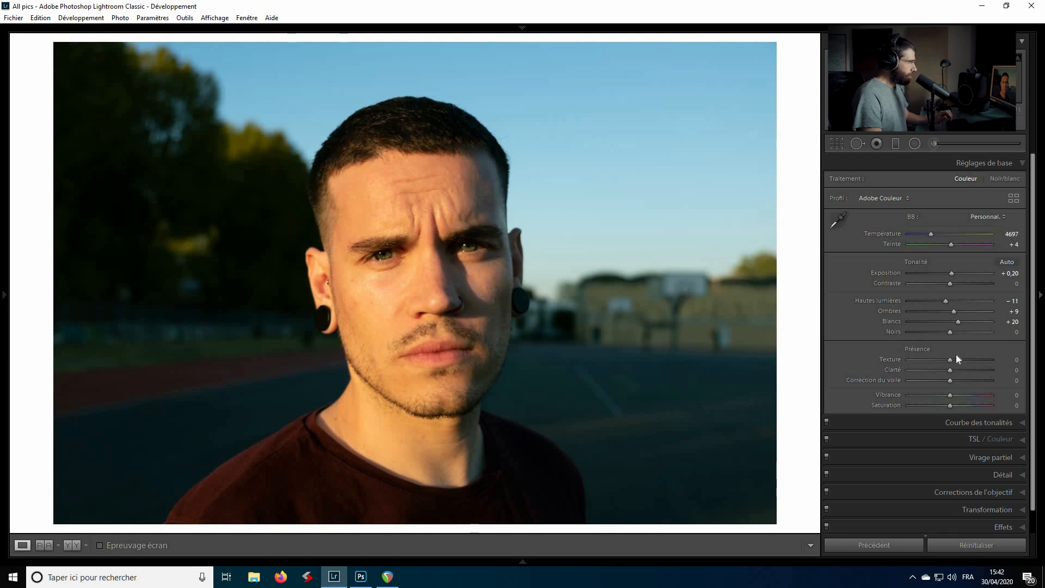
# - Try weaker and stronger contrast on the portrait, settling on a contrast of -8
pyautogui.moveTo(948, 285); pyautogui.dragTo(947, 282)
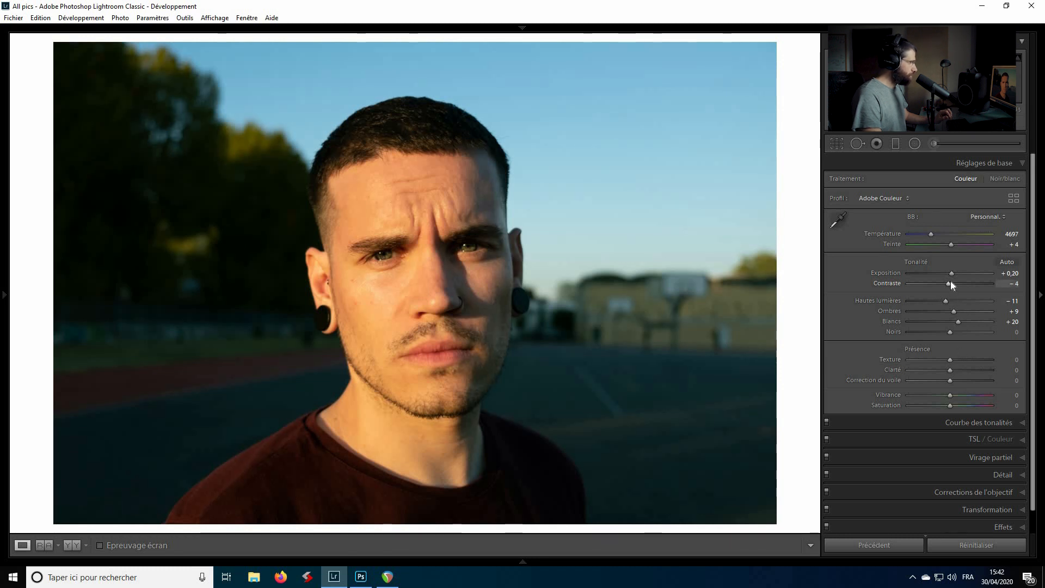
pyautogui.moveTo(948, 284); pyautogui.dragTo(965, 282)
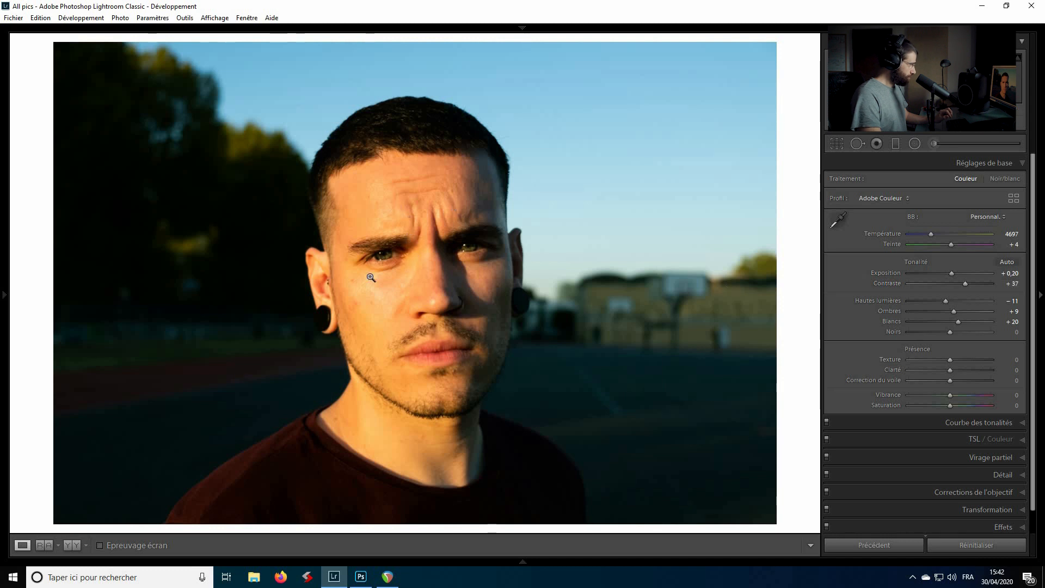
pyautogui.moveTo(965, 283); pyautogui.dragTo(946, 283)
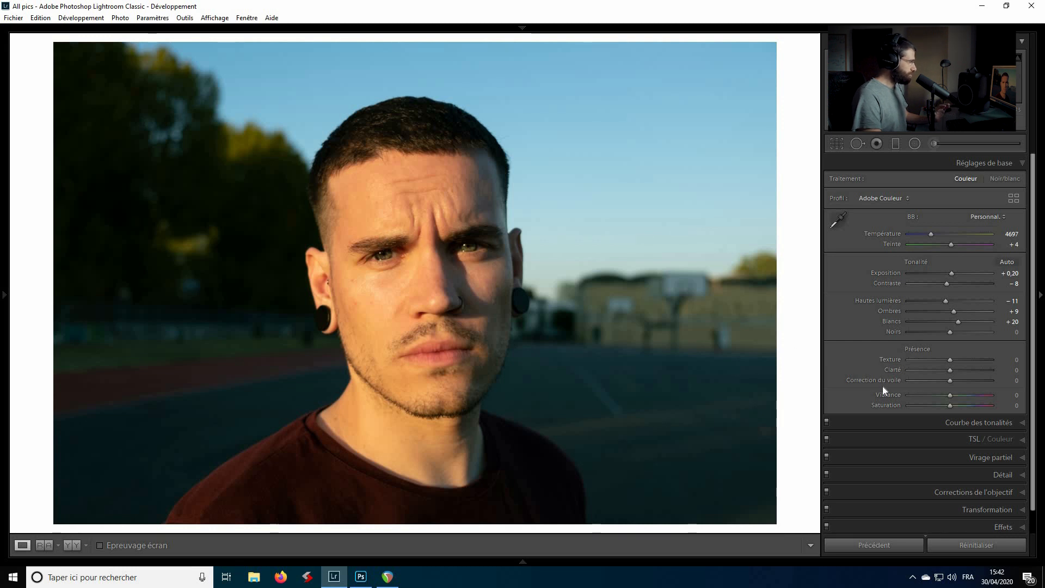
pyautogui.scroll(-1, 852, 364)
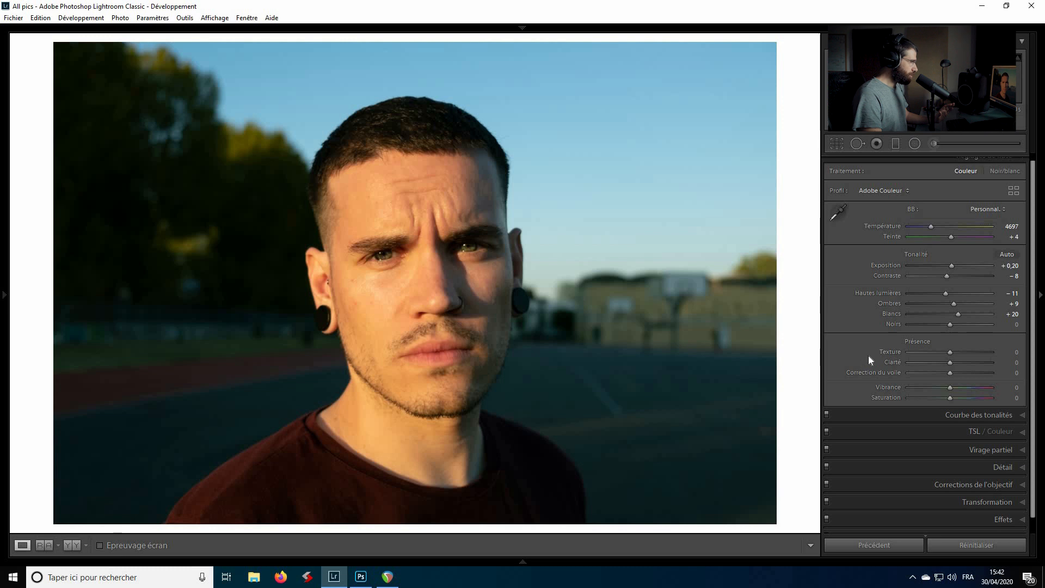
pyautogui.scroll(-1, 857, 354)
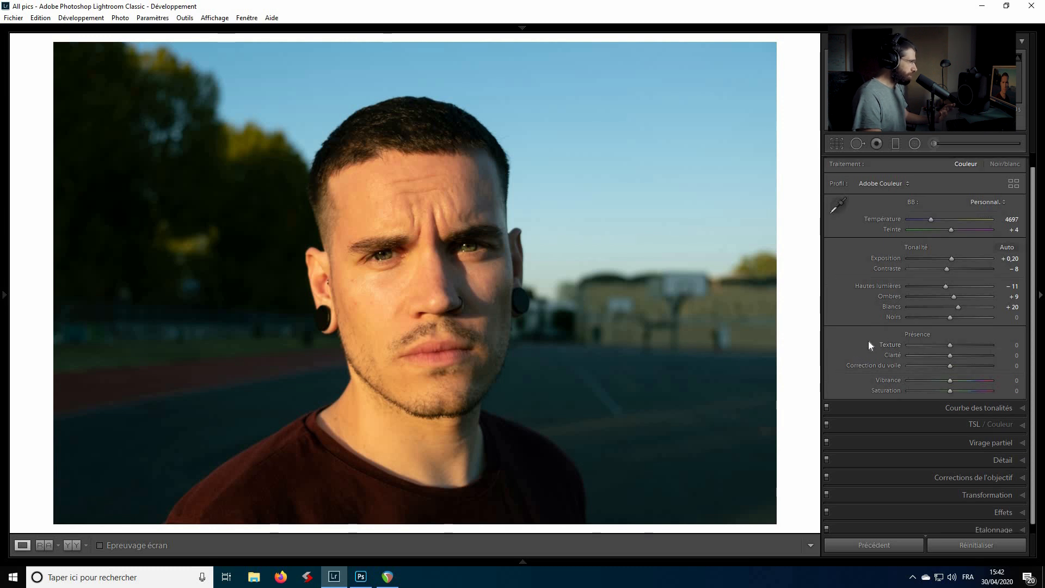
pyautogui.scroll(-1, 861, 345)
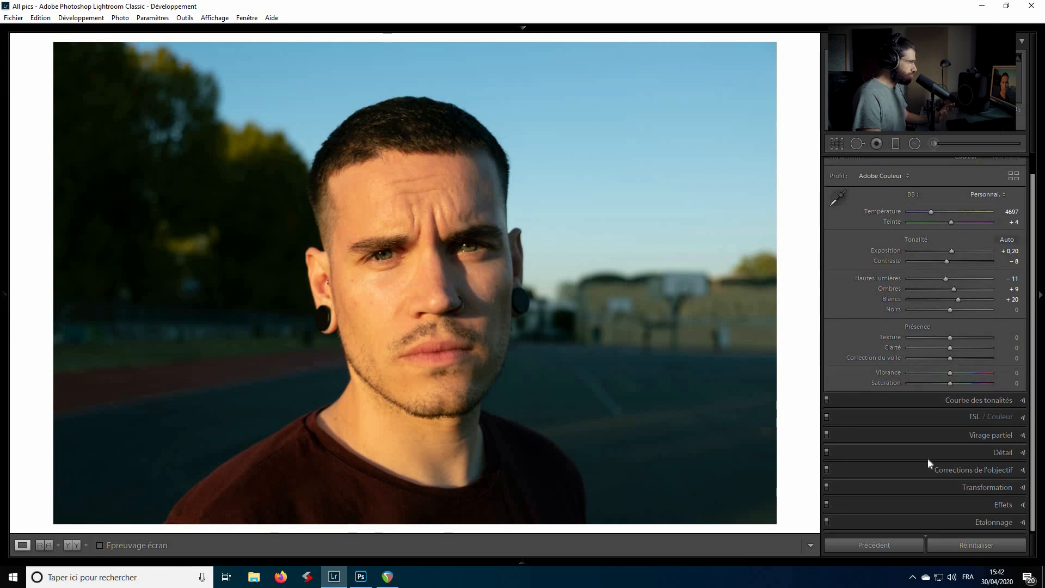
pyautogui.click(966, 450)
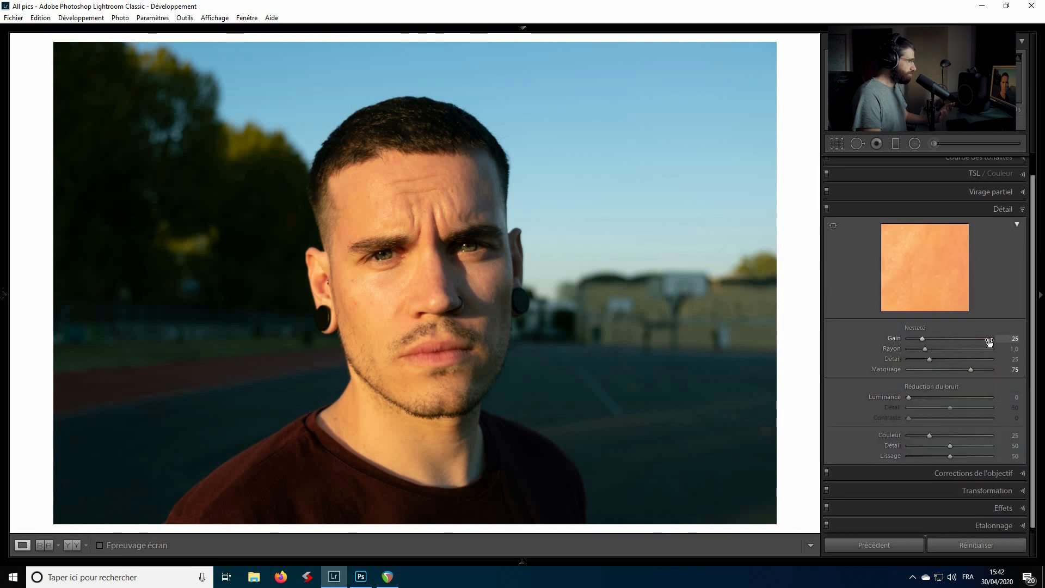
pyautogui.scroll(1, 845, 271)
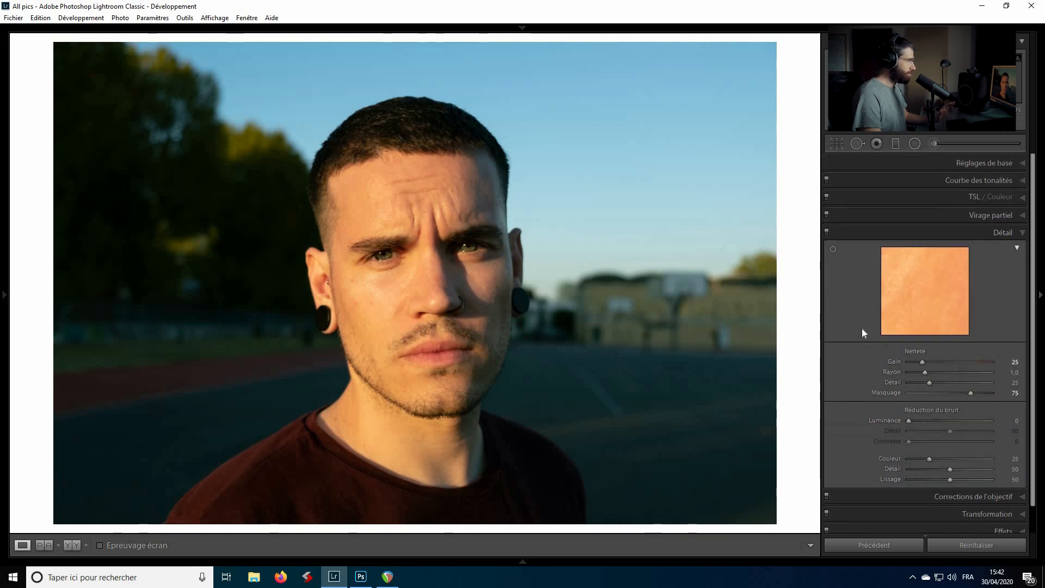
pyautogui.click(1023, 234)
pyautogui.click(999, 181)
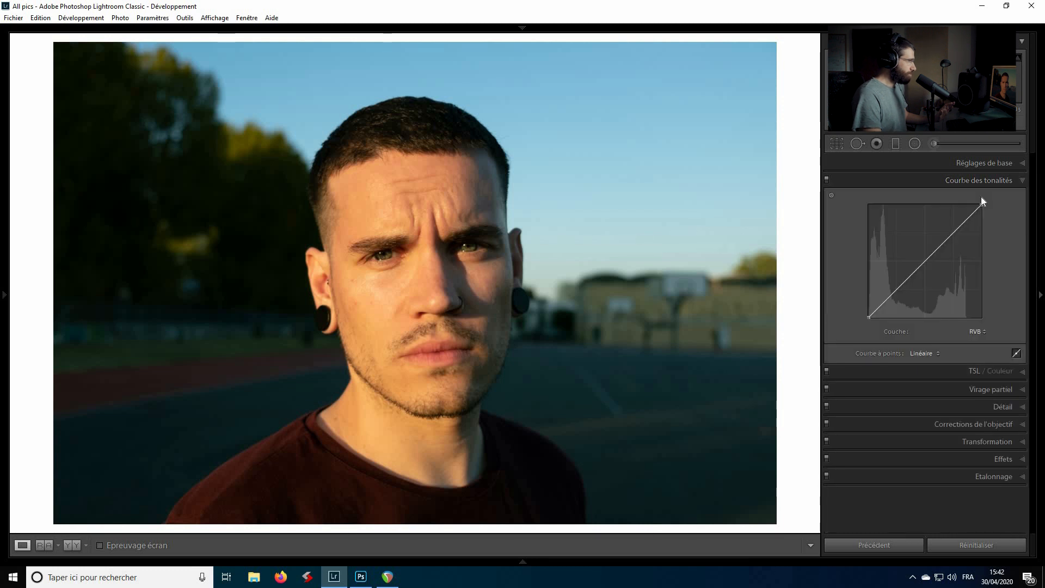
pyautogui.click(993, 164)
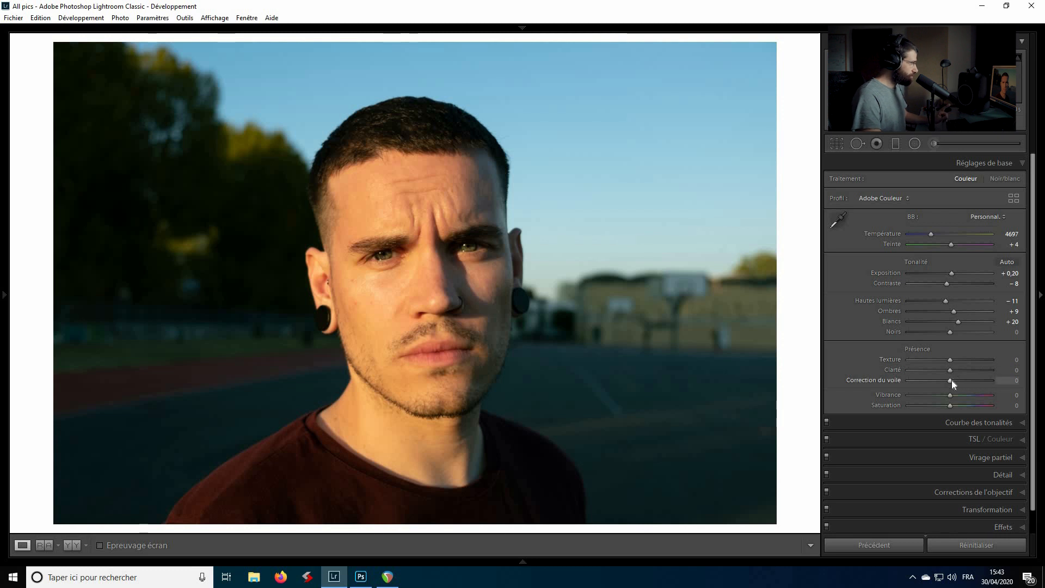
# - Try a stronger dehaze of +17 on the portrait and settle on a dehaze of +5
pyautogui.moveTo(952, 380)
pyautogui.mouseDown()
pyautogui.moveTo(942, 380)
pyautogui.moveTo(952, 381)
pyautogui.mouseUp()
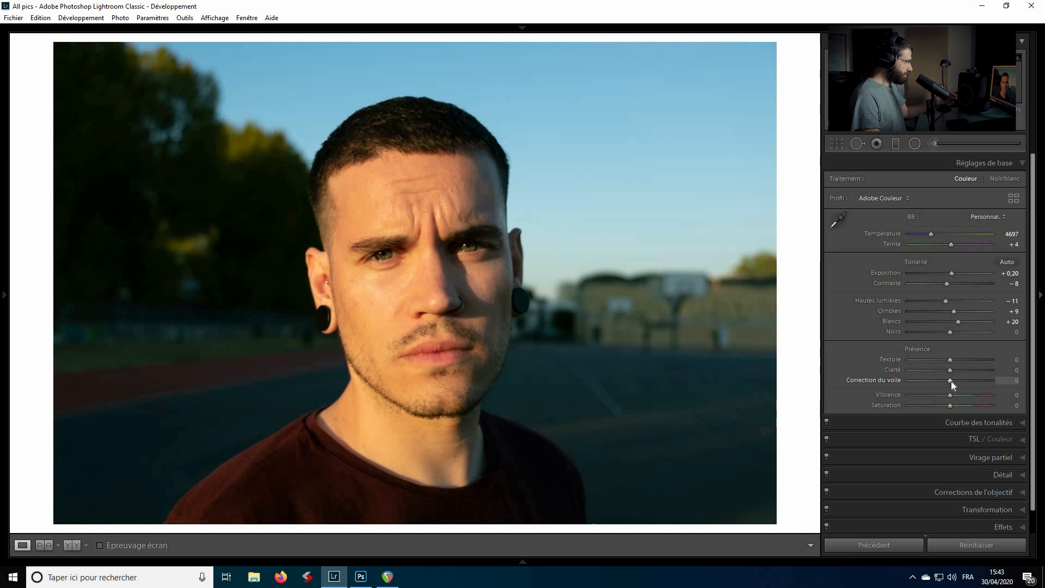
pyautogui.moveTo(951, 381); pyautogui.dragTo(957, 383)
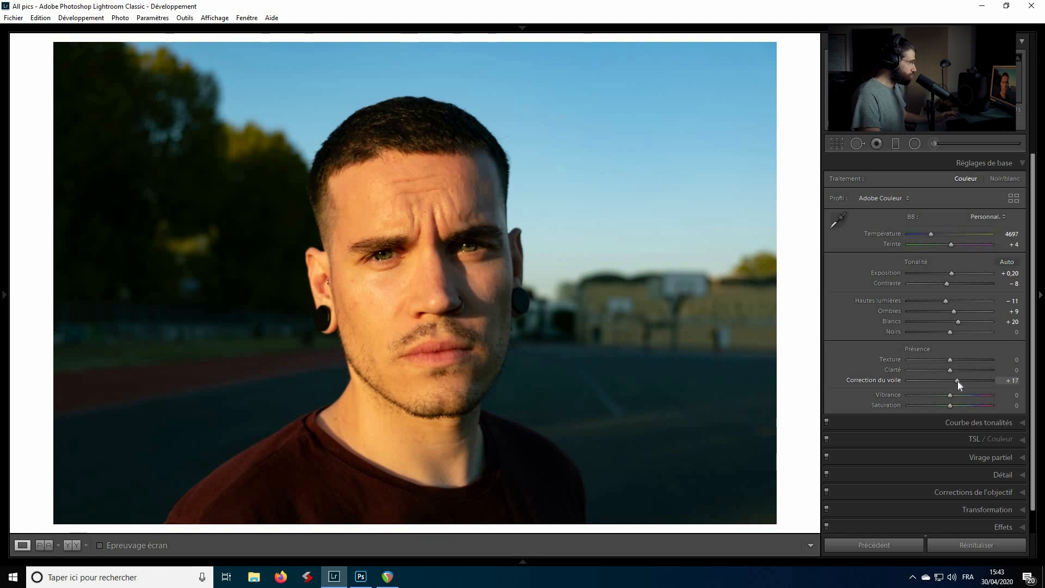
pyautogui.moveTo(942, 384); pyautogui.dragTo(953, 387)
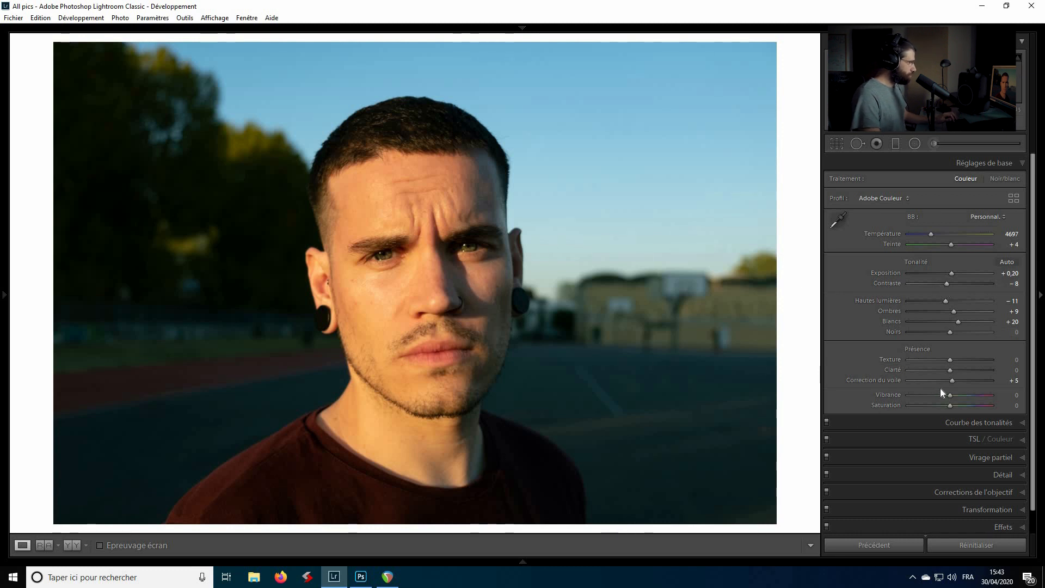
# - Try a higher overall saturation, reset it to 0, and lower the vibrance to -7
pyautogui.moveTo(947, 394); pyautogui.dragTo(975, 405)
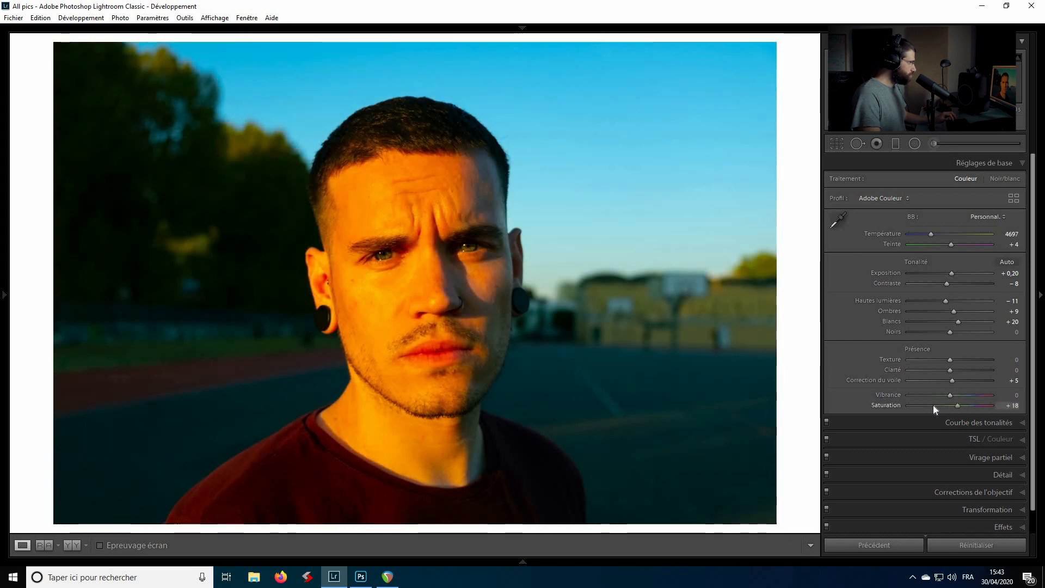
pyautogui.doubleClick(948, 406)
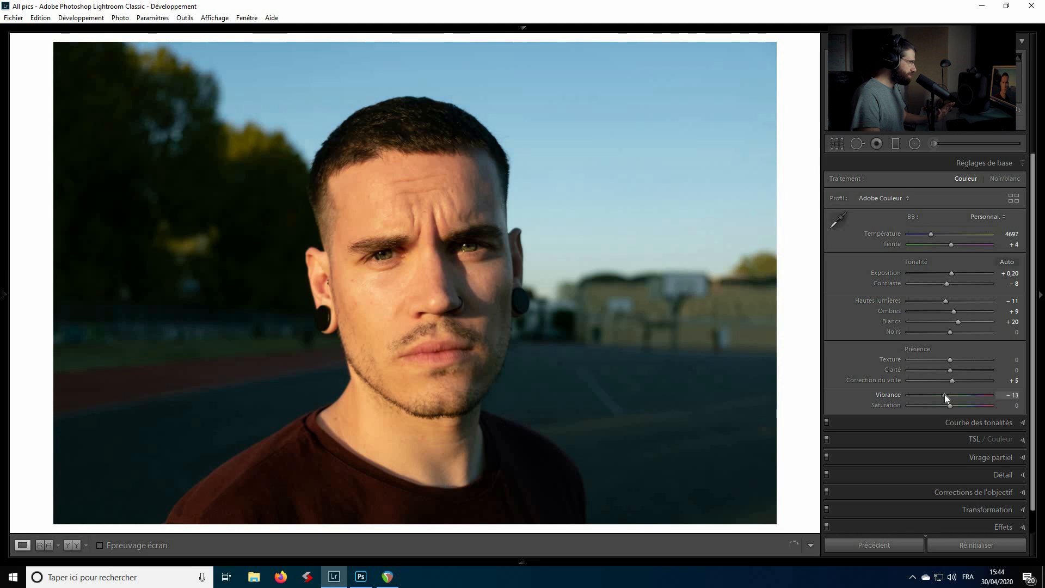
pyautogui.moveTo(952, 396); pyautogui.dragTo(944, 394)
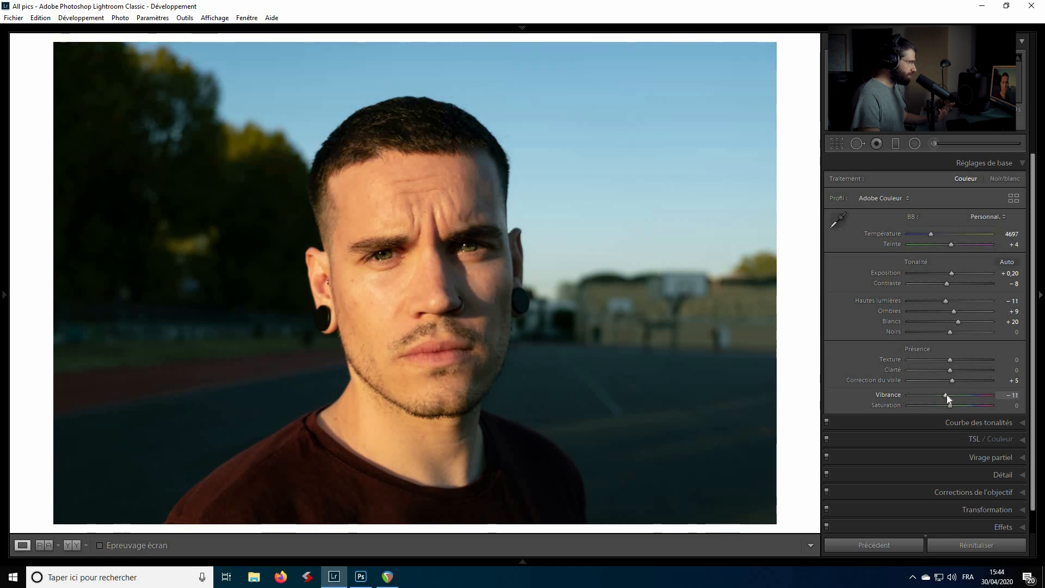
pyautogui.moveTo(951, 395); pyautogui.dragTo(948, 395)
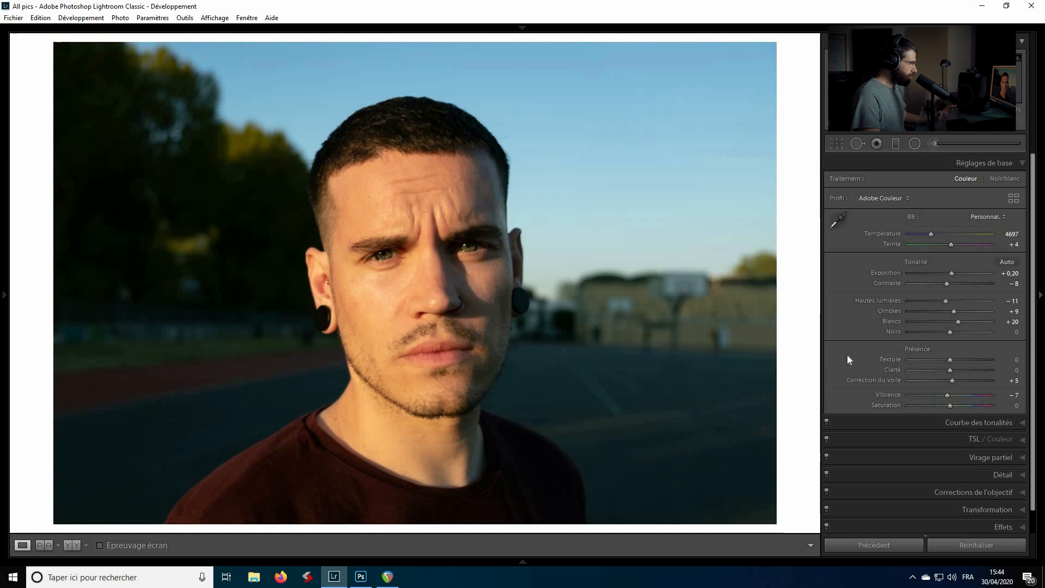
# - In the HSL color adjustments, set the red hue to -35 and the orange hue to +8
pyautogui.scroll(-2, 835, 342)
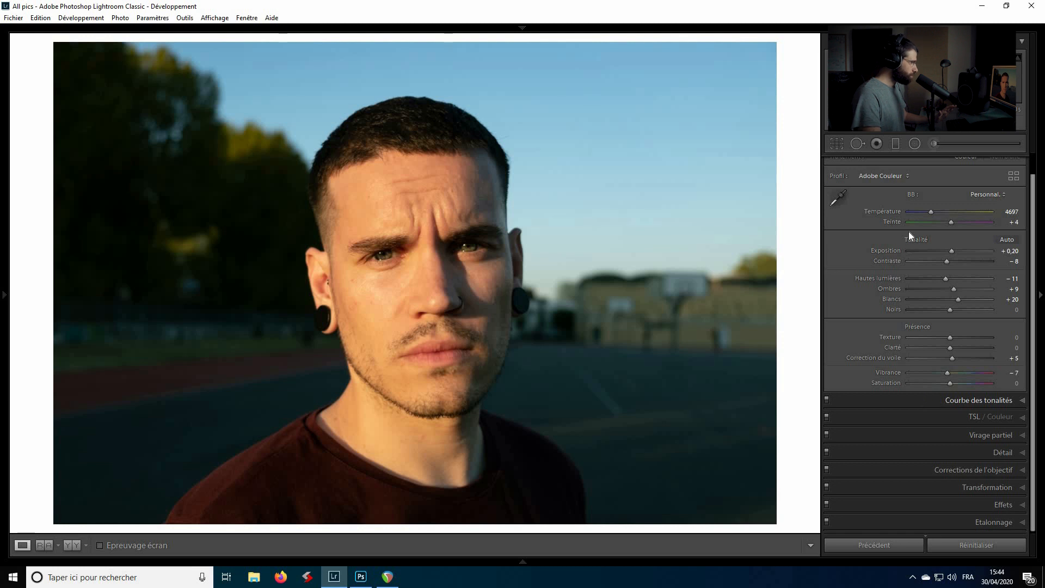
pyautogui.click(945, 399)
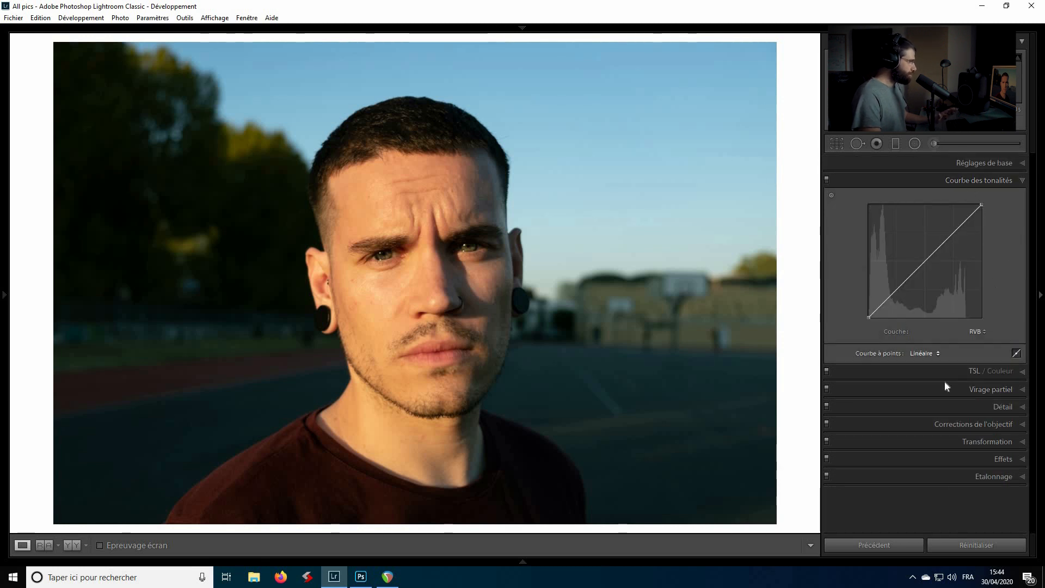
pyautogui.click(976, 180)
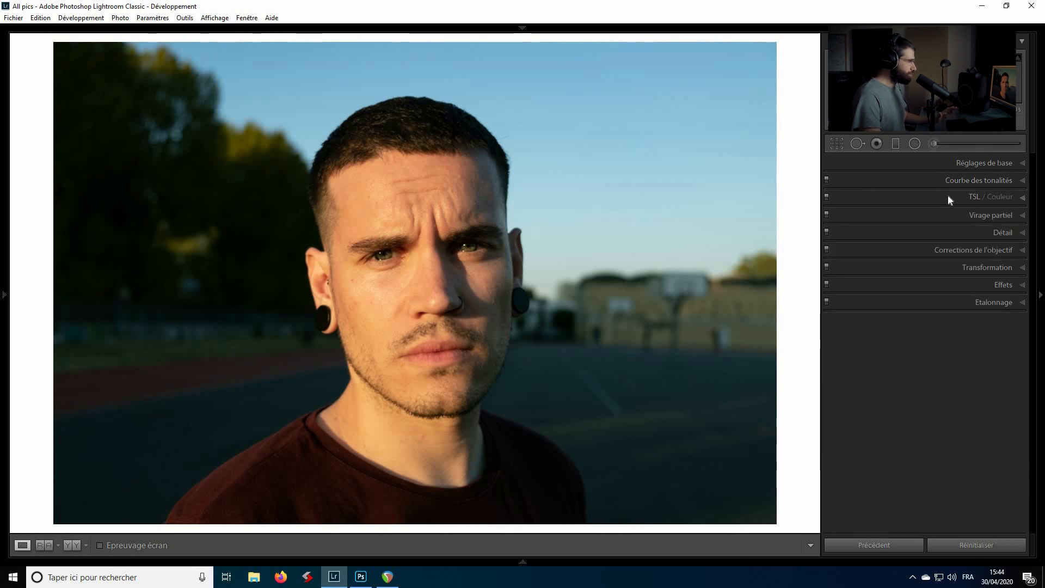
pyautogui.click(948, 195)
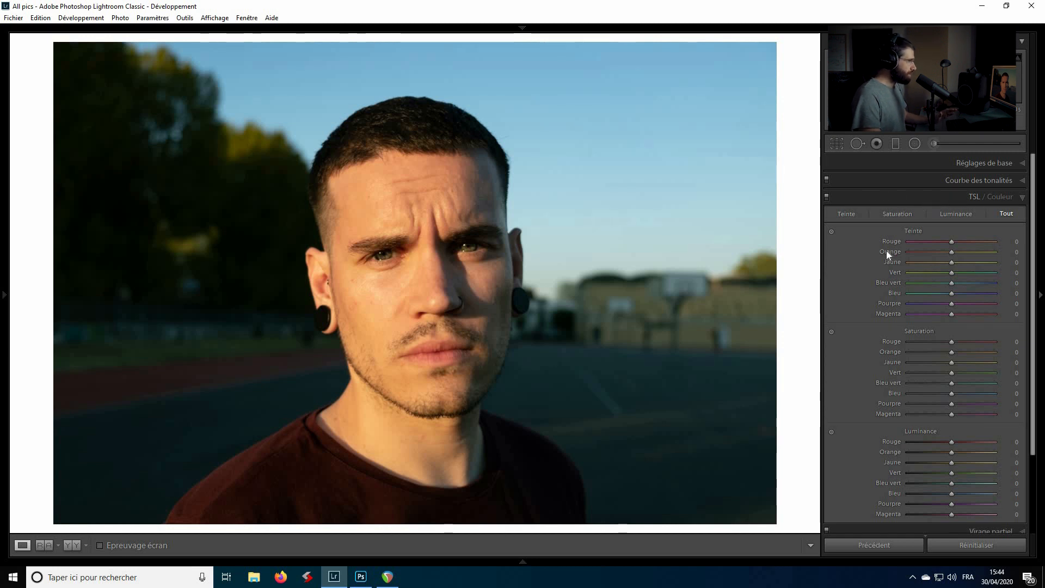
pyautogui.scroll(-1, 875, 280)
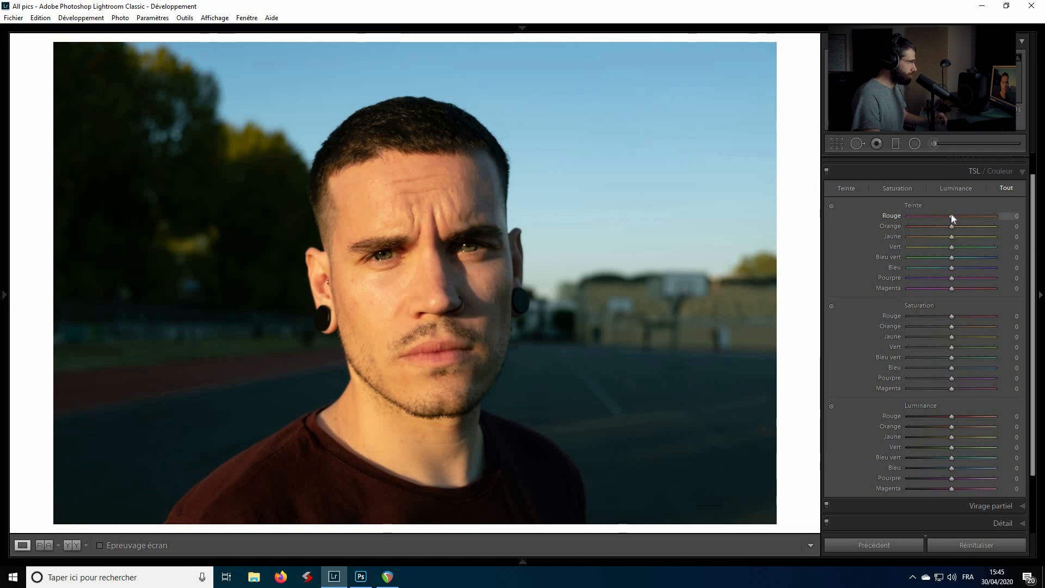
pyautogui.moveTo(956, 214); pyautogui.dragTo(938, 216)
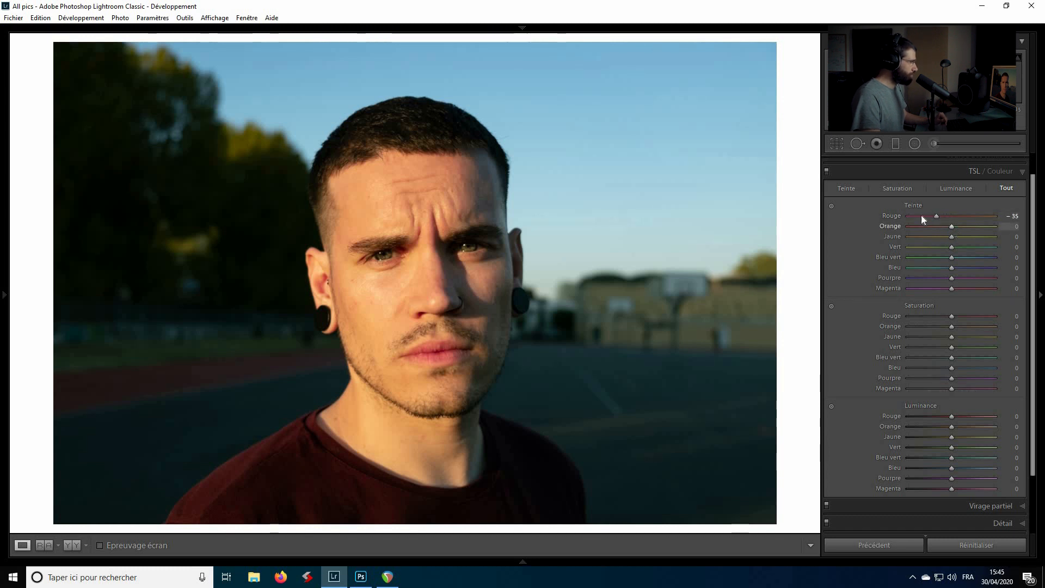
pyautogui.moveTo(948, 224); pyautogui.dragTo(954, 227)
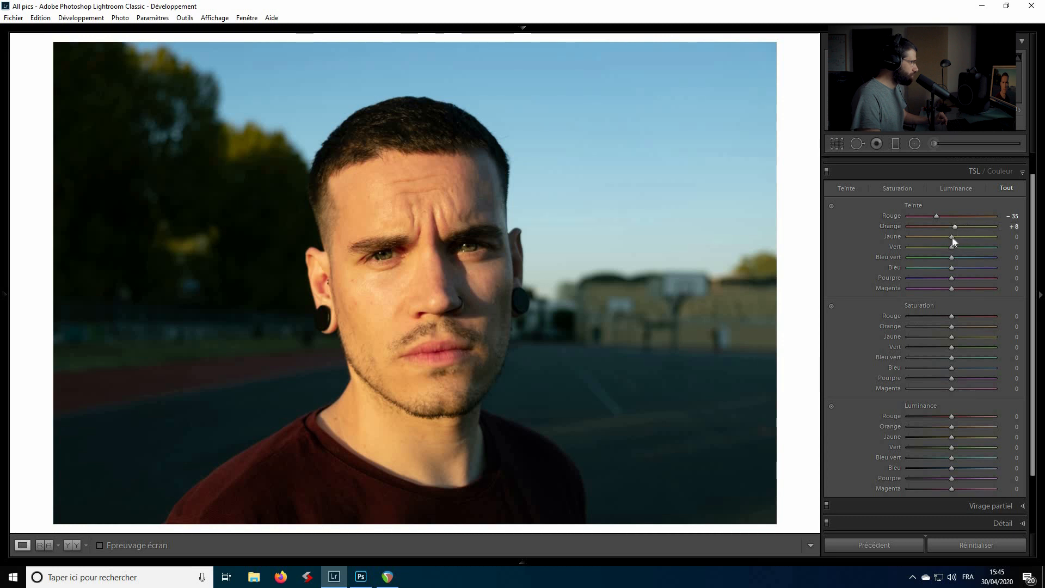
# - Set the HSL yellow hue to -9 and the green hue to -62
pyautogui.moveTo(952, 237)
pyautogui.mouseDown()
pyautogui.moveTo(971, 240)
pyautogui.moveTo(948, 237)
pyautogui.mouseUp()
pyautogui.click(951, 237)
pyautogui.moveTo(953, 247); pyautogui.dragTo(925, 245)
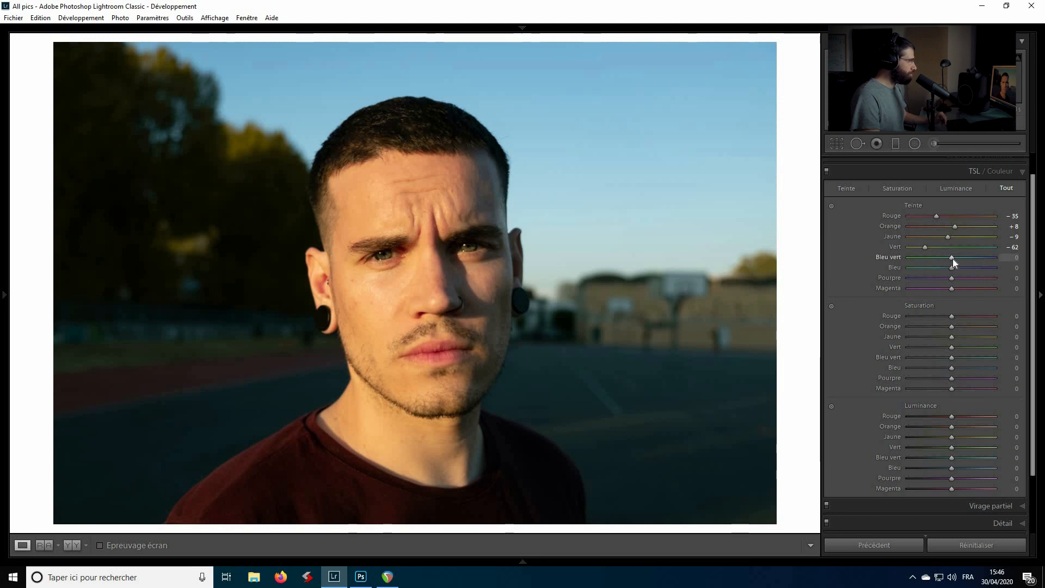
# - Set the HSL aqua hue to -16 and the blue hue to -3, leaving the magenta hue reset to 0
pyautogui.moveTo(953, 259)
pyautogui.mouseDown()
pyautogui.moveTo(965, 259)
pyautogui.moveTo(931, 260)
pyautogui.moveTo(946, 260)
pyautogui.mouseUp()
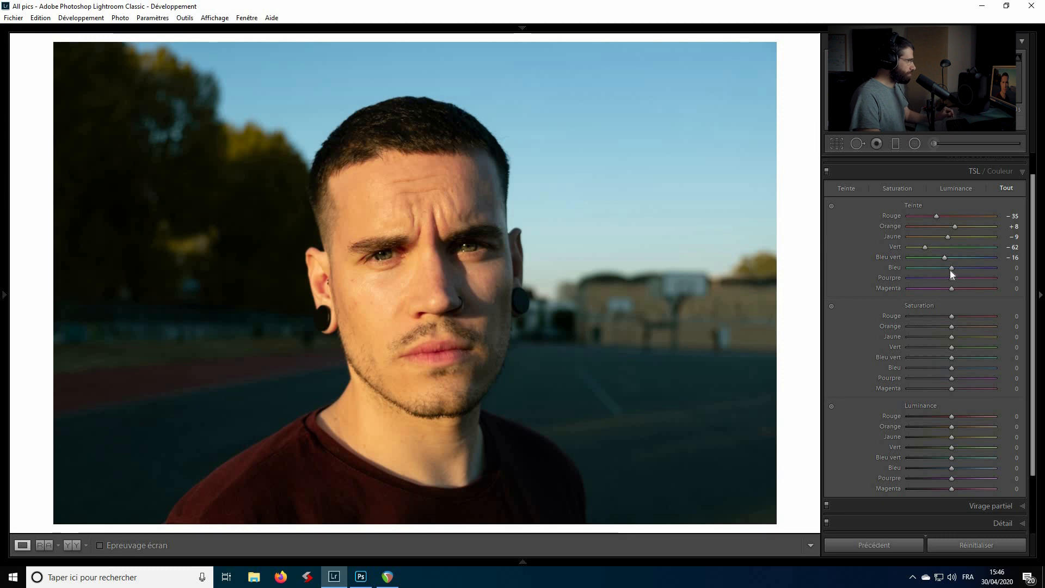
pyautogui.moveTo(951, 268)
pyautogui.mouseDown()
pyautogui.moveTo(918, 278)
pyautogui.moveTo(960, 274)
pyautogui.moveTo(952, 288)
pyautogui.mouseUp()
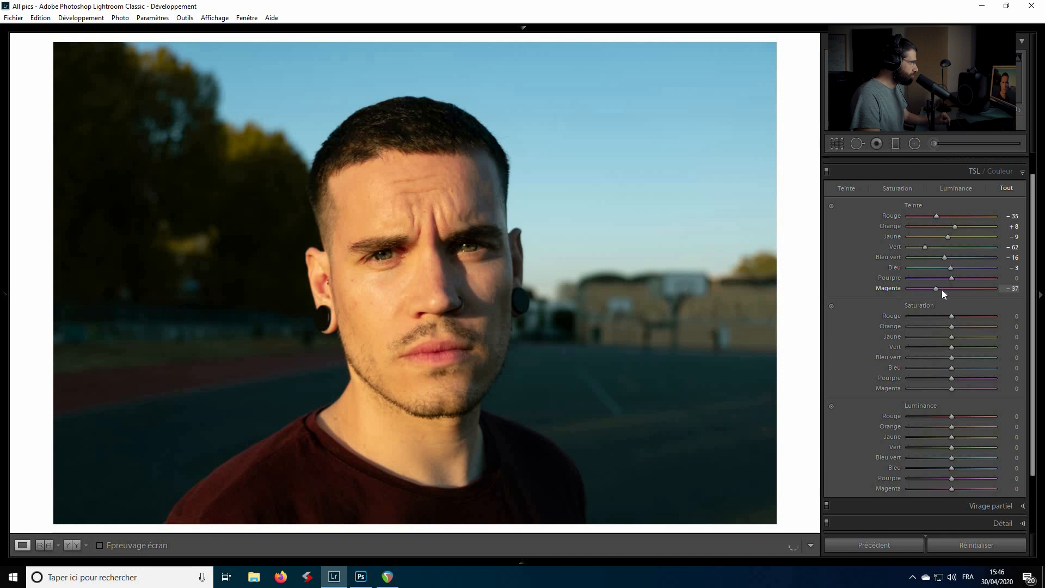
pyautogui.doubleClick(889, 289)
# - In the HSL saturation adjustments, set red to +6 and leave orange reset to 0
pyautogui.scroll(-1, 864, 322)
pyautogui.scroll(-1, 863, 321)
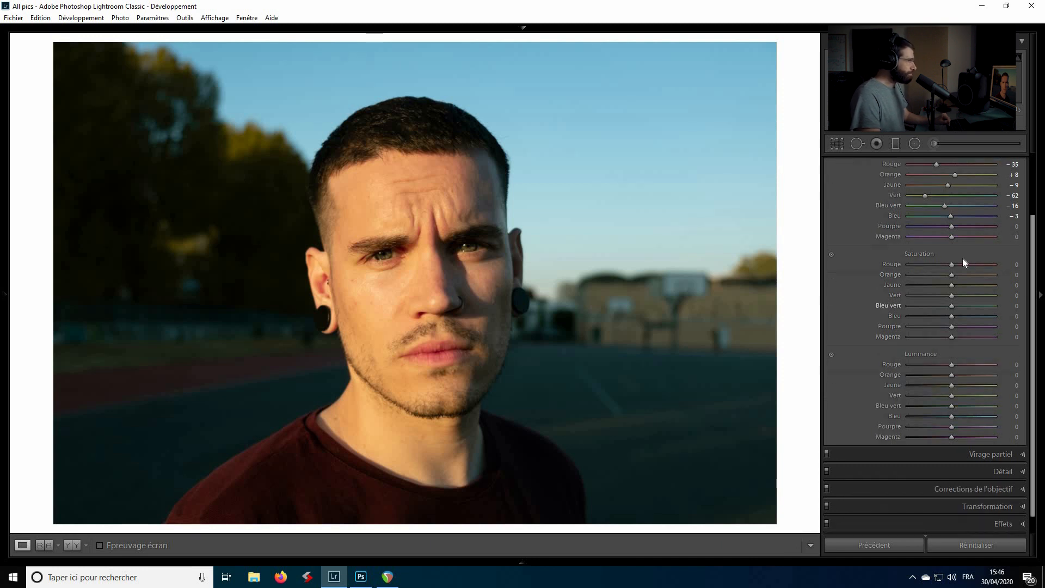
pyautogui.moveTo(943, 264); pyautogui.dragTo(960, 263)
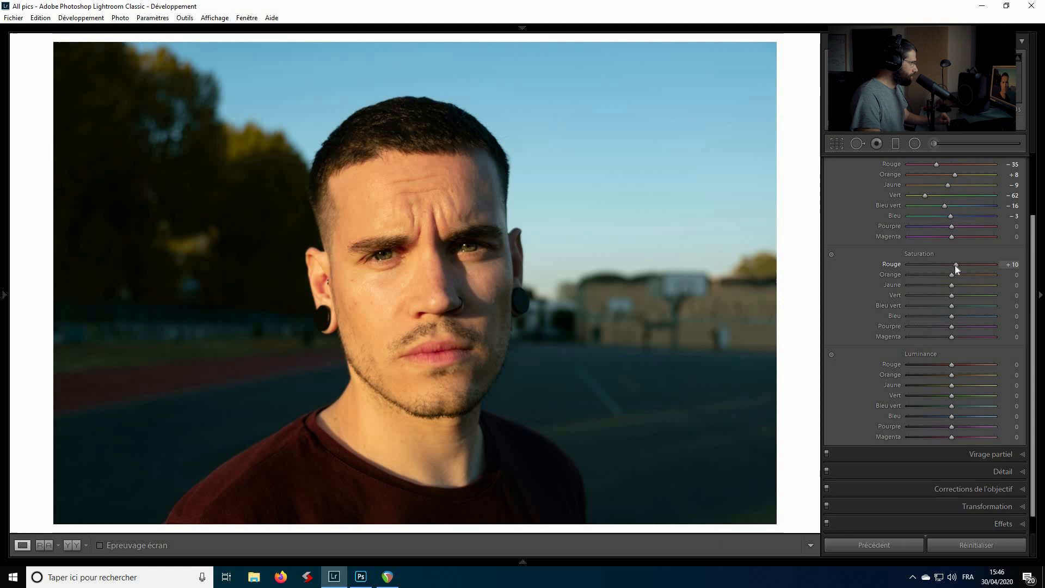
pyautogui.click(956, 265)
pyautogui.moveTo(954, 266); pyautogui.dragTo(953, 274)
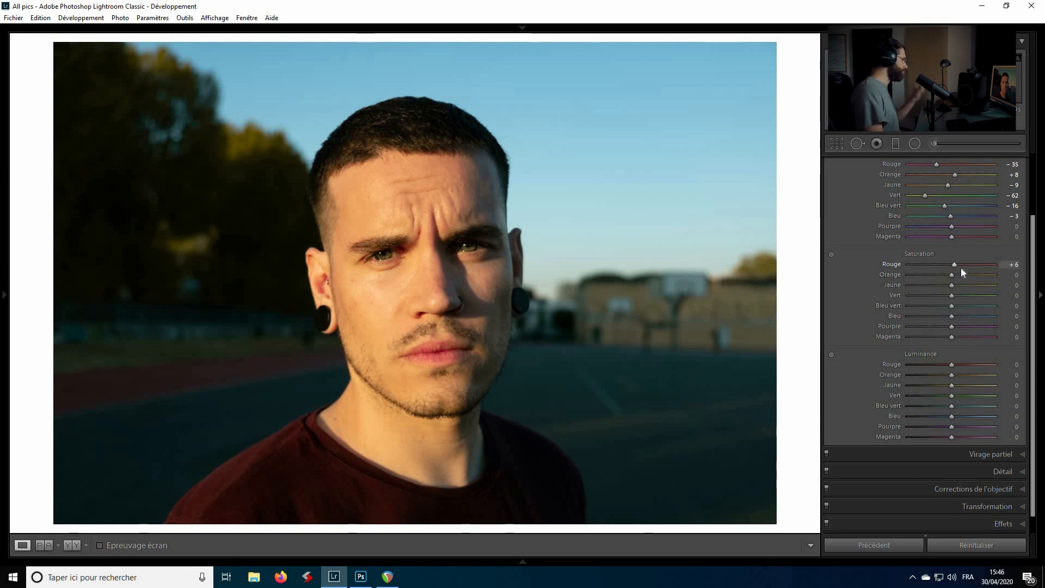
pyautogui.click(953, 274)
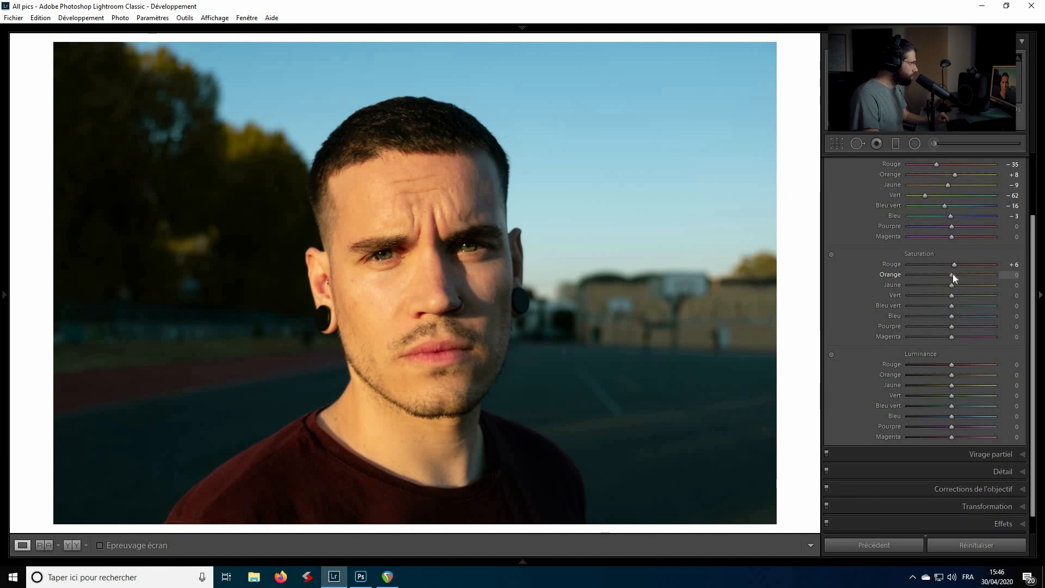
pyautogui.doubleClick(952, 273)
# - Set the HSL saturation of yellow to -8, green to +34 and blue to -5
pyautogui.moveTo(951, 285)
pyautogui.mouseDown()
pyautogui.moveTo(968, 283)
pyautogui.moveTo(942, 283)
pyautogui.moveTo(959, 283)
pyautogui.moveTo(950, 286)
pyautogui.mouseUp()
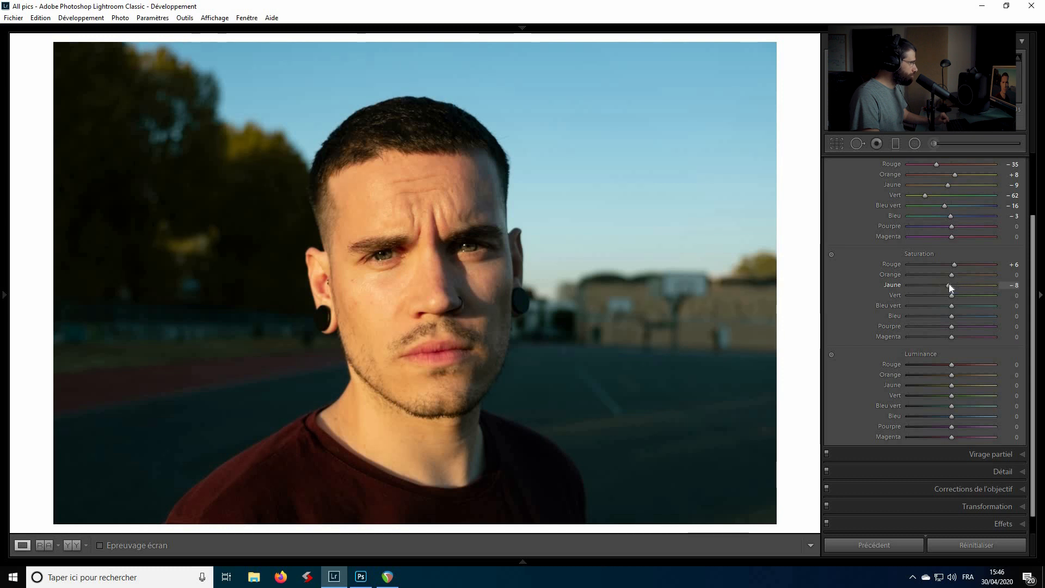
pyautogui.moveTo(956, 295)
pyautogui.mouseDown()
pyautogui.moveTo(933, 293)
pyautogui.moveTo(967, 293)
pyautogui.mouseUp()
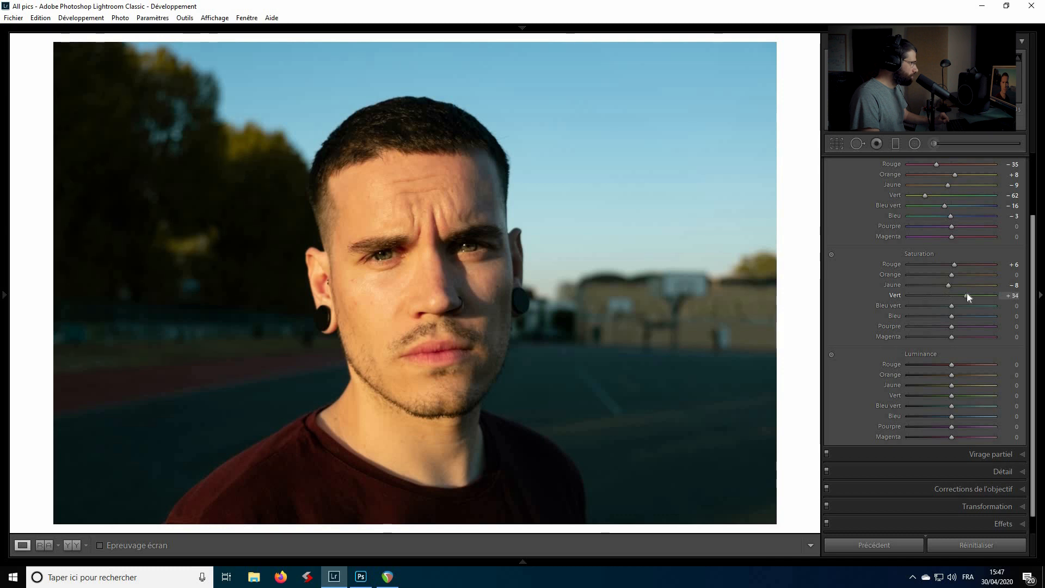
pyautogui.click(949, 314)
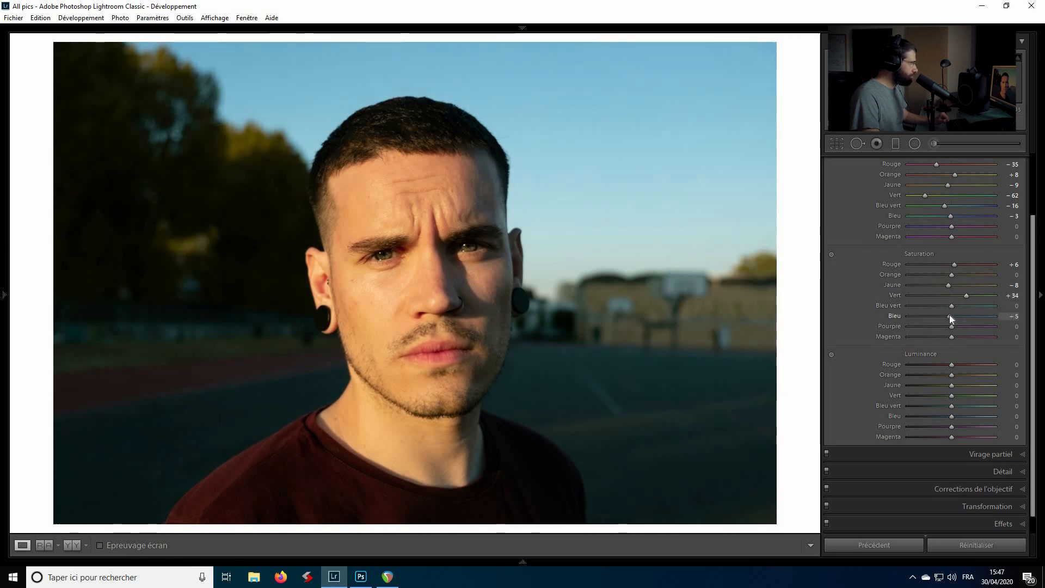
# - In the HSL luminance adjustments, set red to -13, orange to +11 and yellow to +9
pyautogui.scroll(-1, 879, 310)
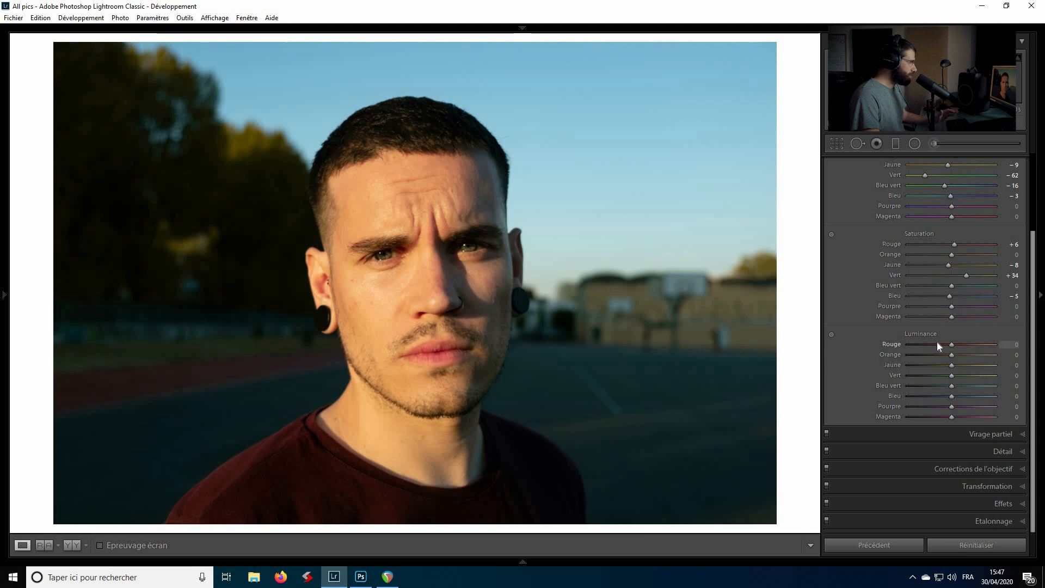
pyautogui.moveTo(953, 345)
pyautogui.mouseDown()
pyautogui.moveTo(962, 344)
pyautogui.moveTo(941, 344)
pyautogui.moveTo(958, 355)
pyautogui.mouseUp()
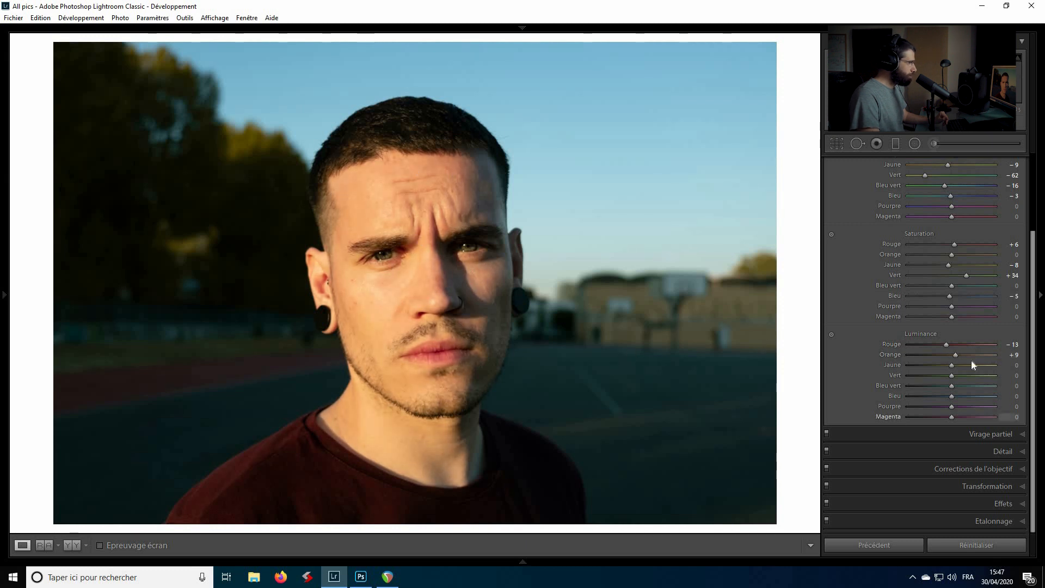
pyautogui.moveTo(956, 355); pyautogui.dragTo(975, 357)
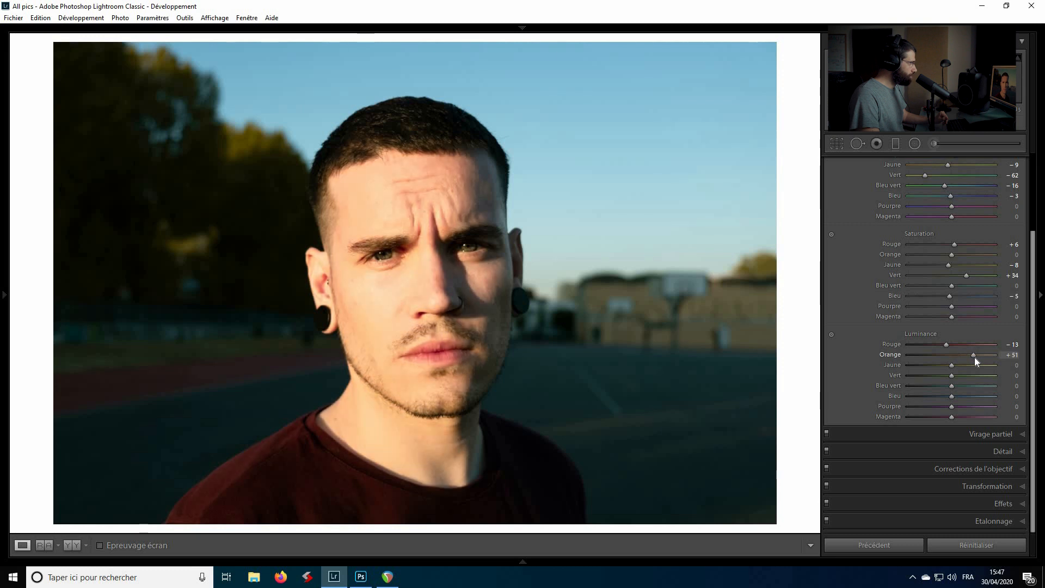
pyautogui.doubleClick(975, 357)
pyautogui.moveTo(954, 359)
pyautogui.mouseDown()
pyautogui.moveTo(949, 367)
pyautogui.moveTo(958, 366)
pyautogui.mouseUp()
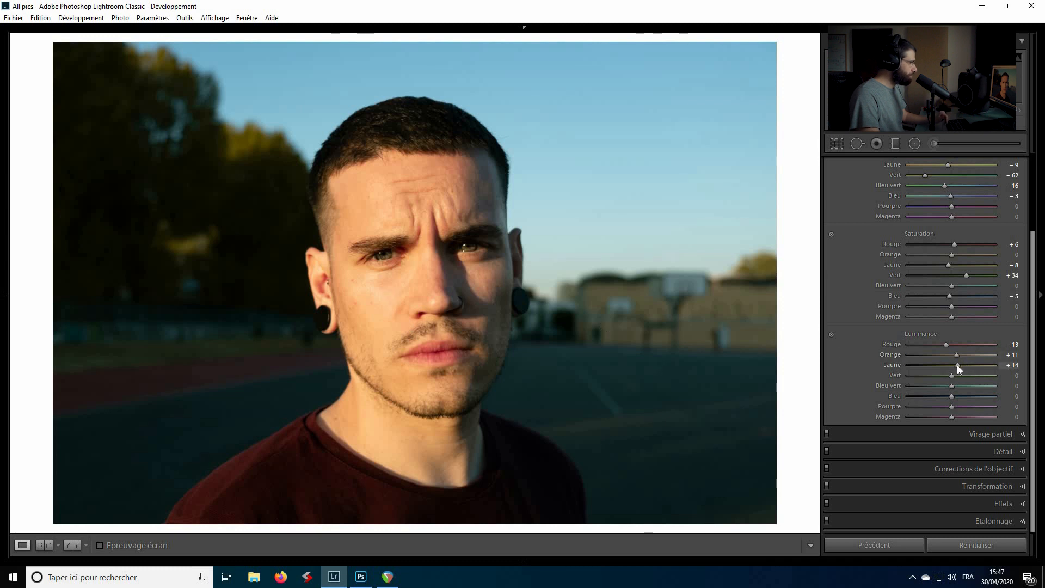
pyautogui.moveTo(954, 366); pyautogui.dragTo(956, 365)
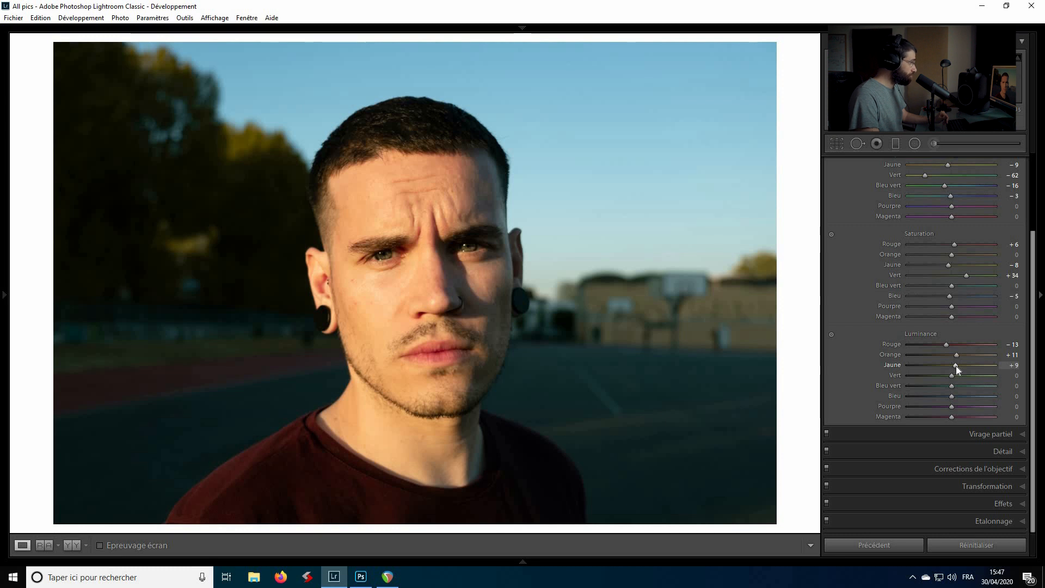
# - Set the HSL luminance of green to -14 and blue to +13, leaving purple and magenta reset to 0
pyautogui.moveTo(949, 374)
pyautogui.mouseDown()
pyautogui.moveTo(972, 378)
pyautogui.moveTo(930, 375)
pyautogui.moveTo(956, 385)
pyautogui.mouseUp()
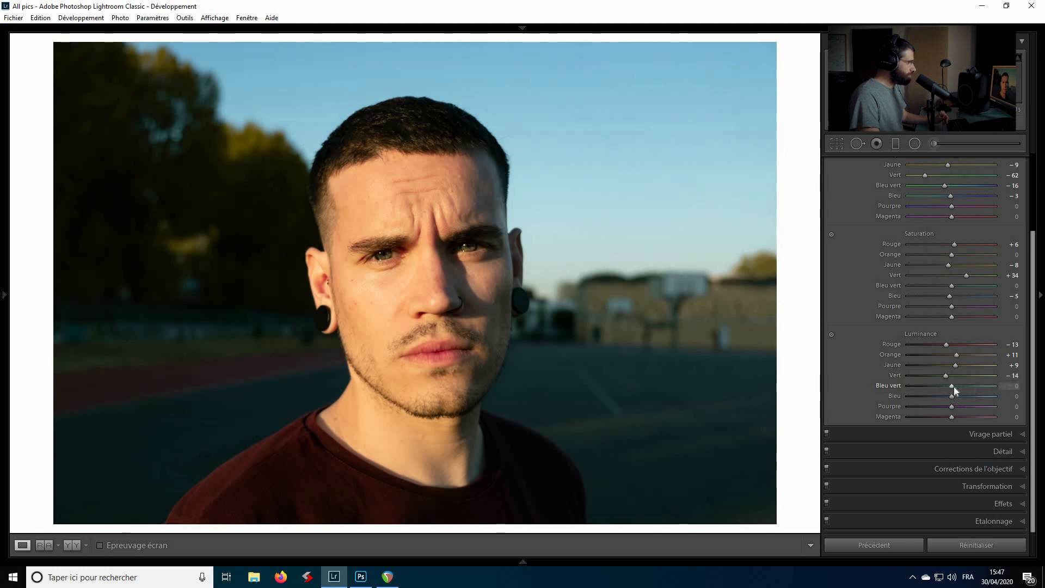
pyautogui.moveTo(962, 396); pyautogui.dragTo(958, 397)
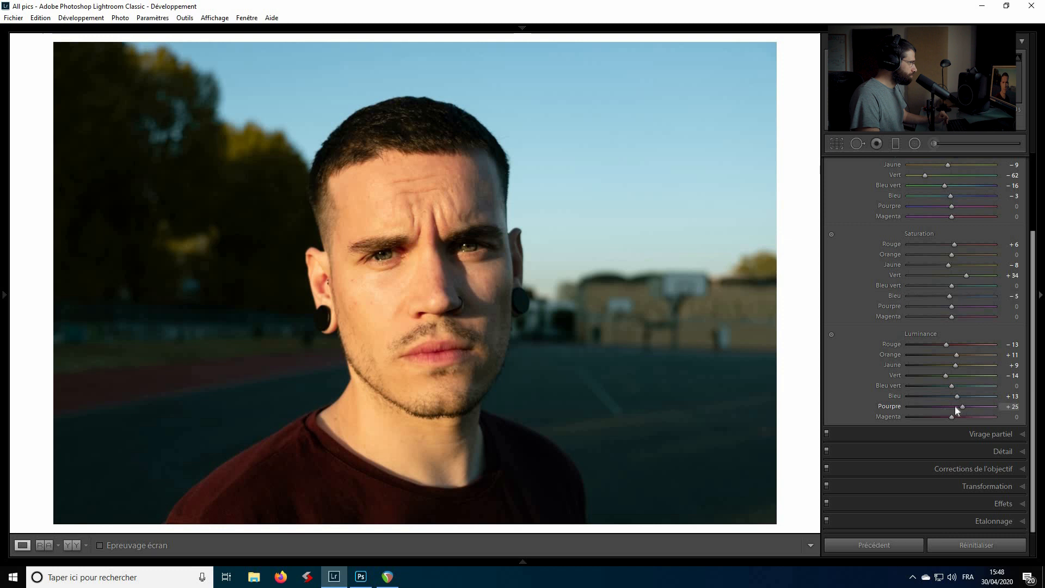
pyautogui.doubleClick(955, 410)
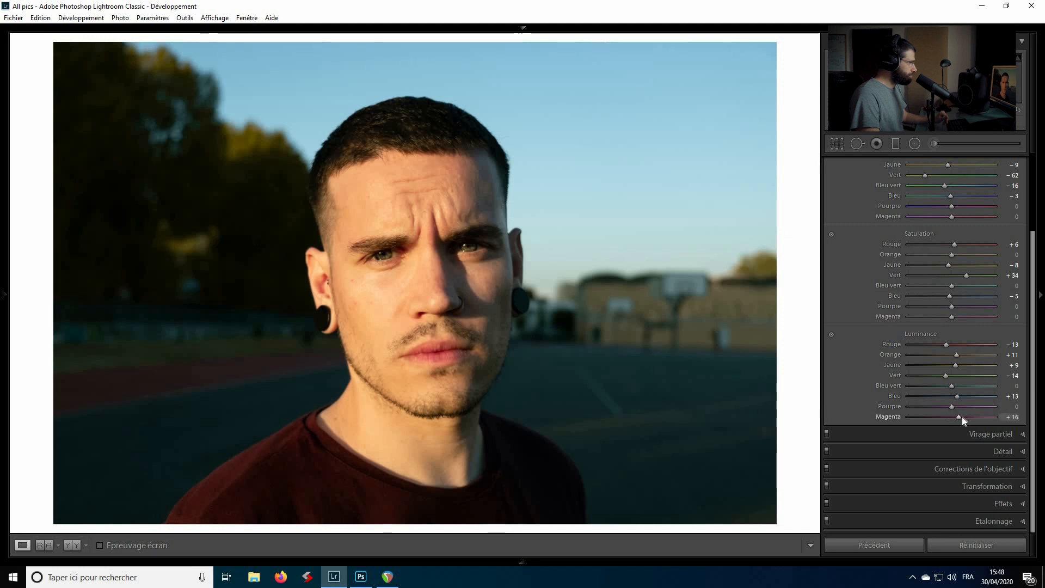
pyautogui.doubleClick(931, 417)
# - In the split toning settings, give the highlights a saturation of 5 and a hue of 130
pyautogui.click(975, 436)
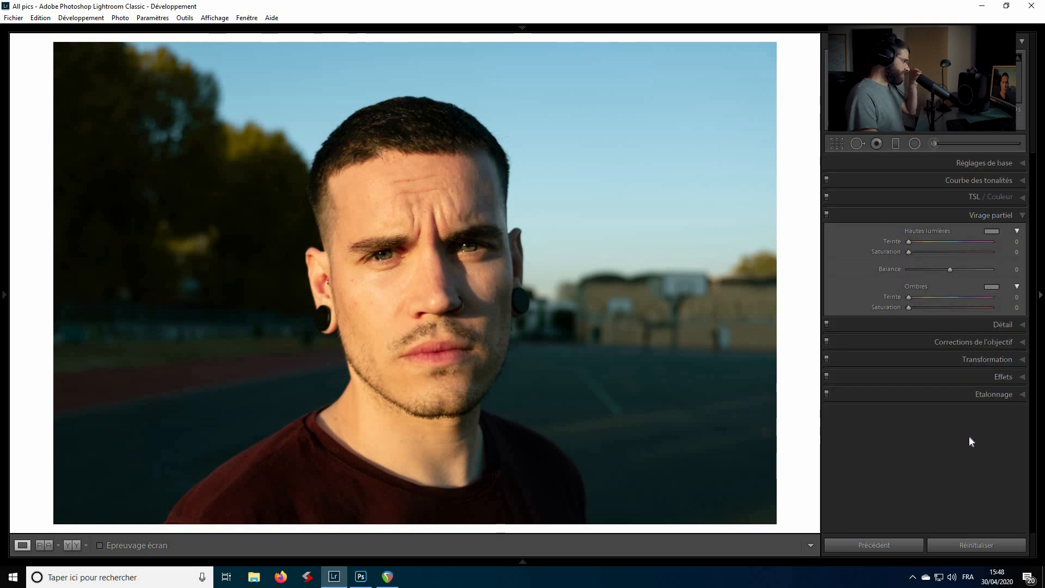
pyautogui.moveTo(910, 254); pyautogui.dragTo(915, 253)
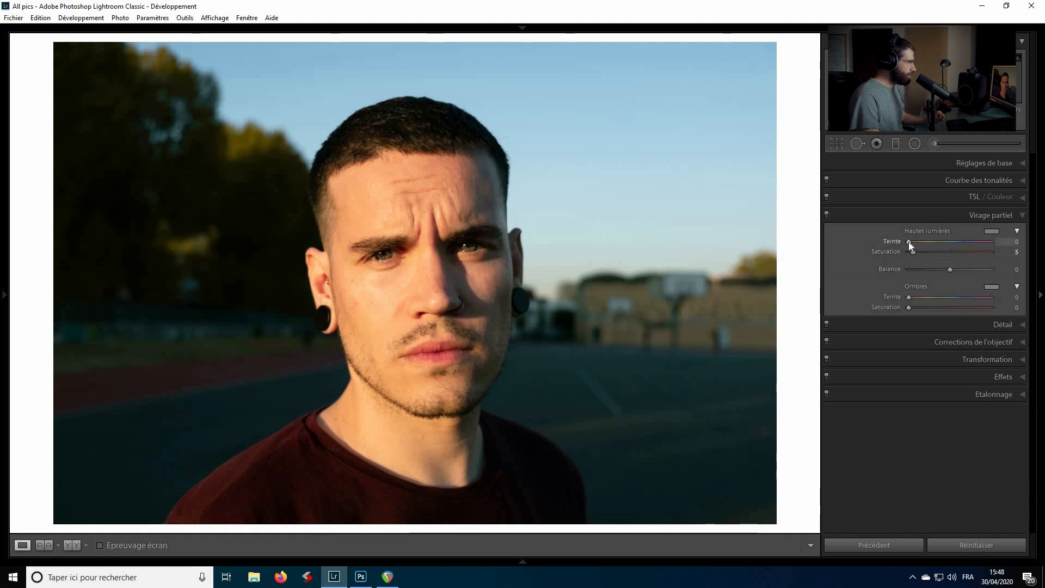
pyautogui.moveTo(916, 243); pyautogui.dragTo(983, 244)
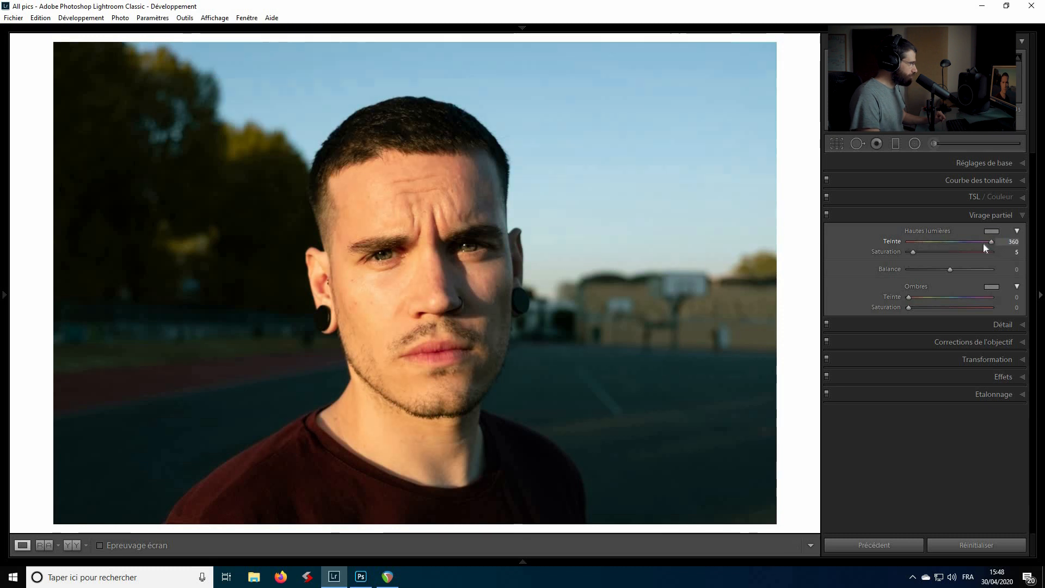
pyautogui.click(938, 243)
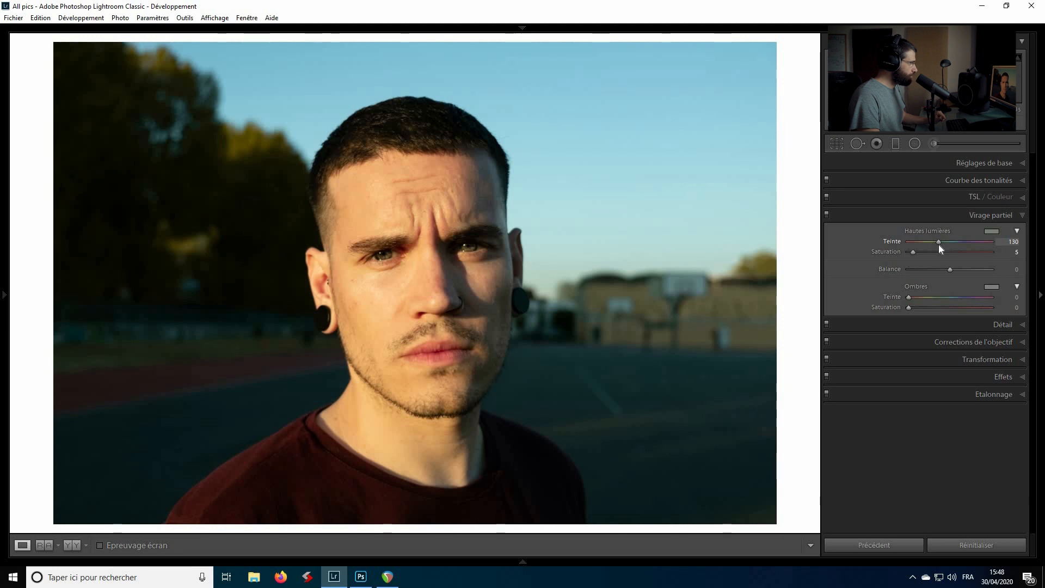
# - Set the split toning shadows to hue 2 and saturation 4, and the balance to +38
pyautogui.moveTo(910, 308); pyautogui.dragTo(913, 298)
pyautogui.click(912, 299)
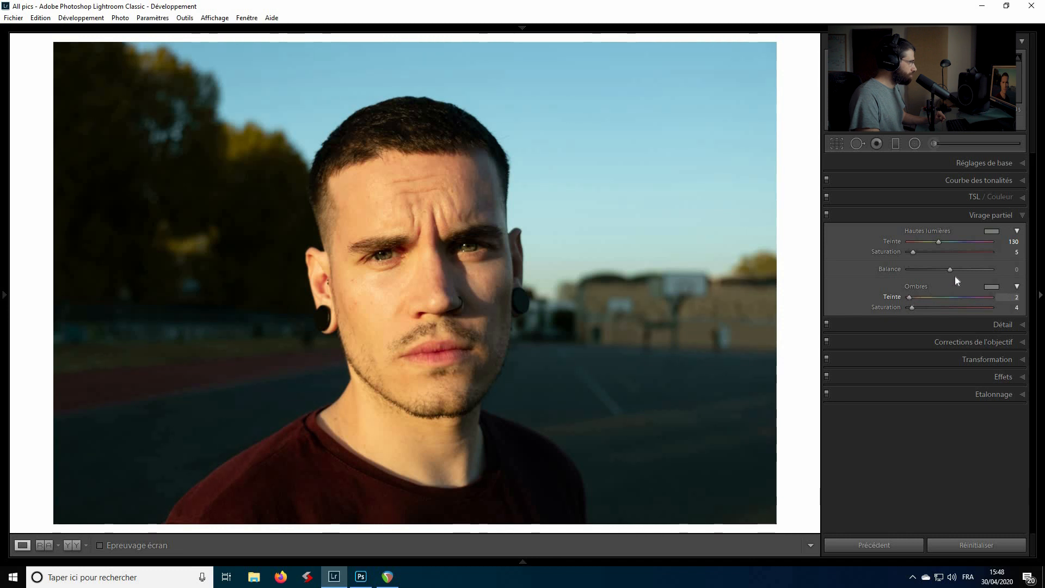
pyautogui.moveTo(952, 269); pyautogui.dragTo(960, 269)
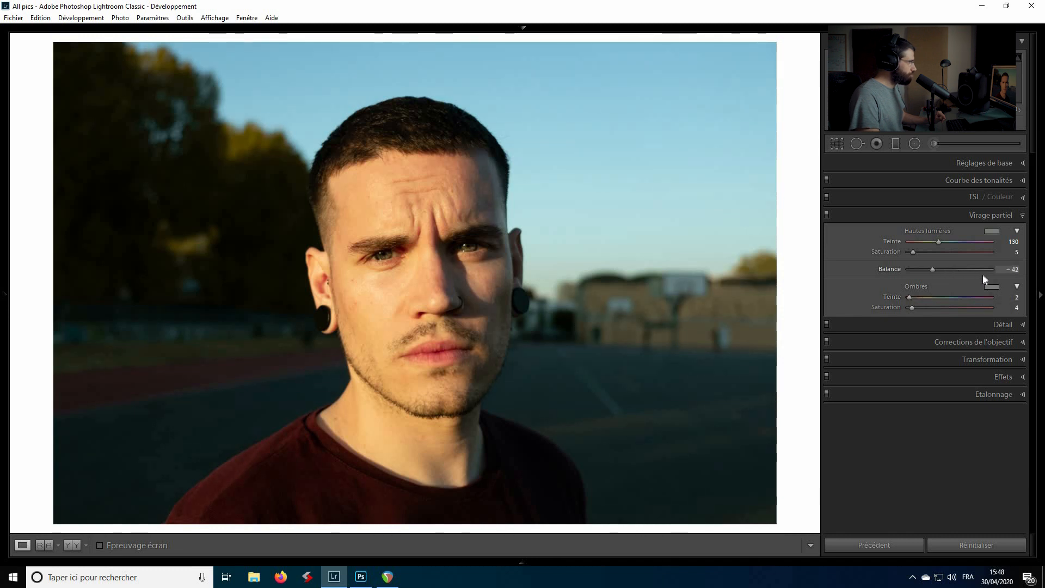
pyautogui.click(965, 276)
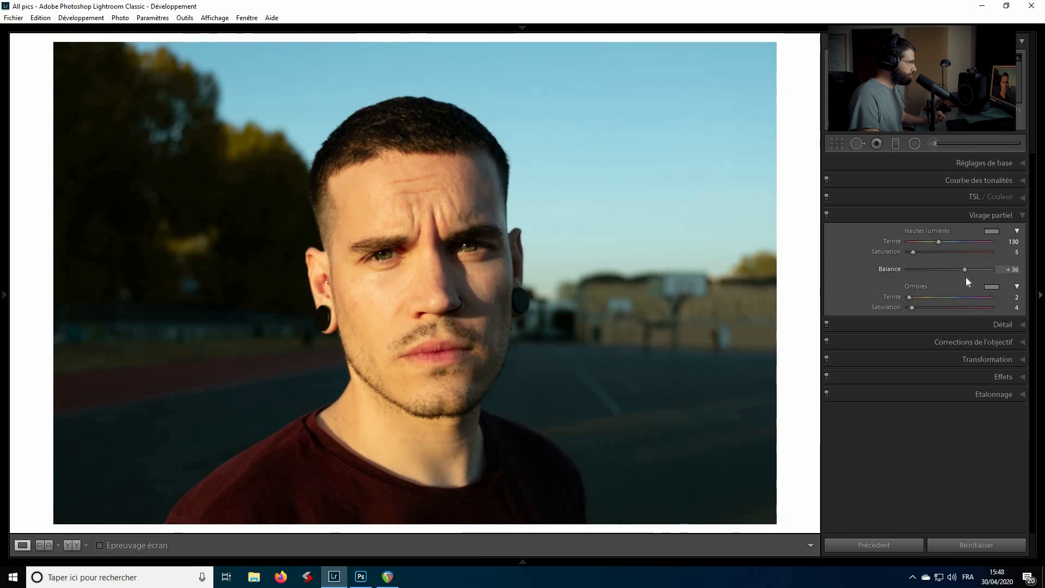
pyautogui.moveTo(966, 277); pyautogui.dragTo(967, 278)
# - Toggle the split toning off and on to compare the portrait with and without it
pyautogui.click(828, 214)
pyautogui.click(828, 215)
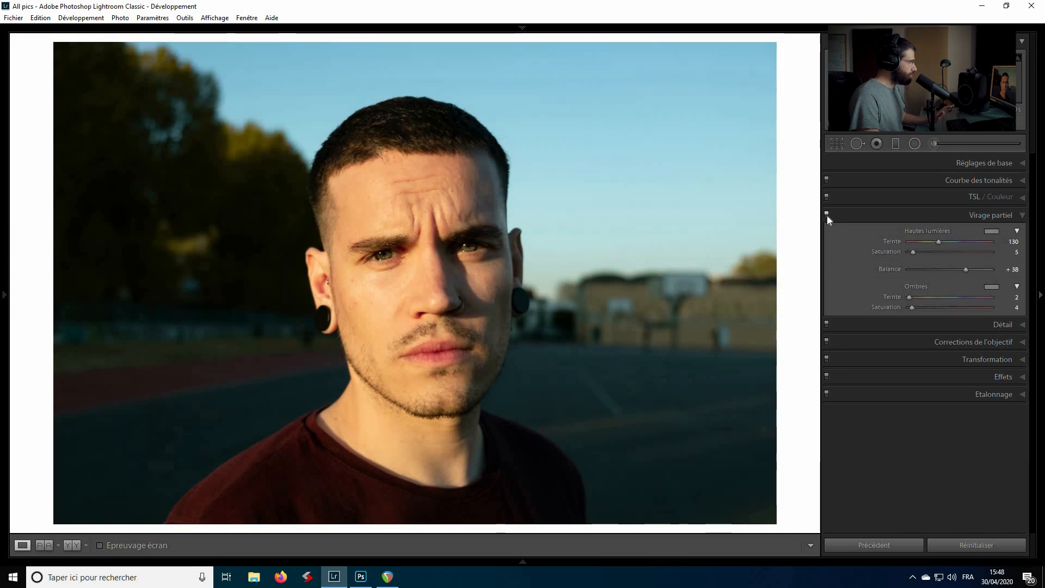
pyautogui.click(828, 215)
pyautogui.click(826, 215)
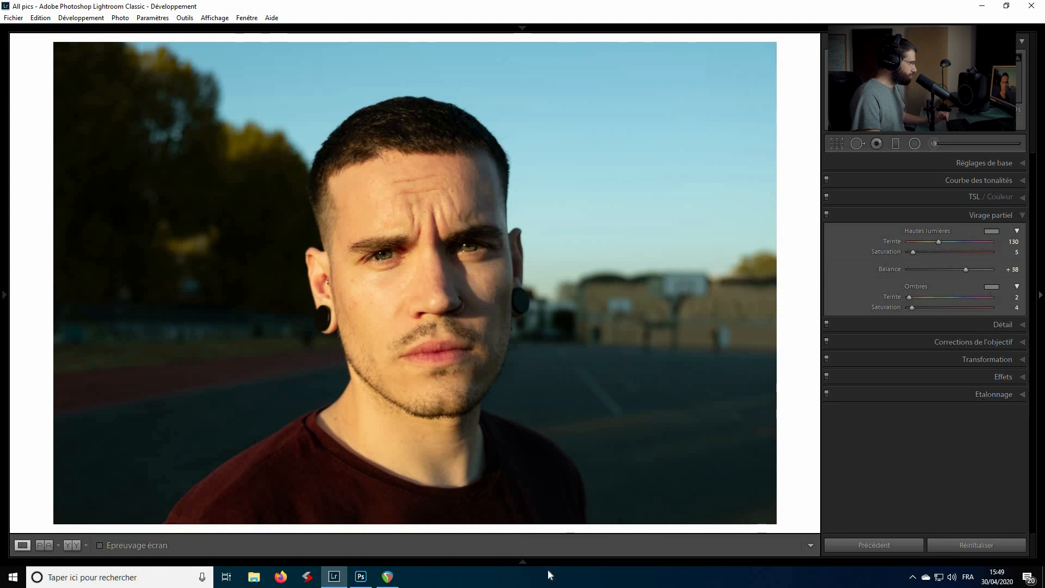
pyautogui.moveTo(543, 560)
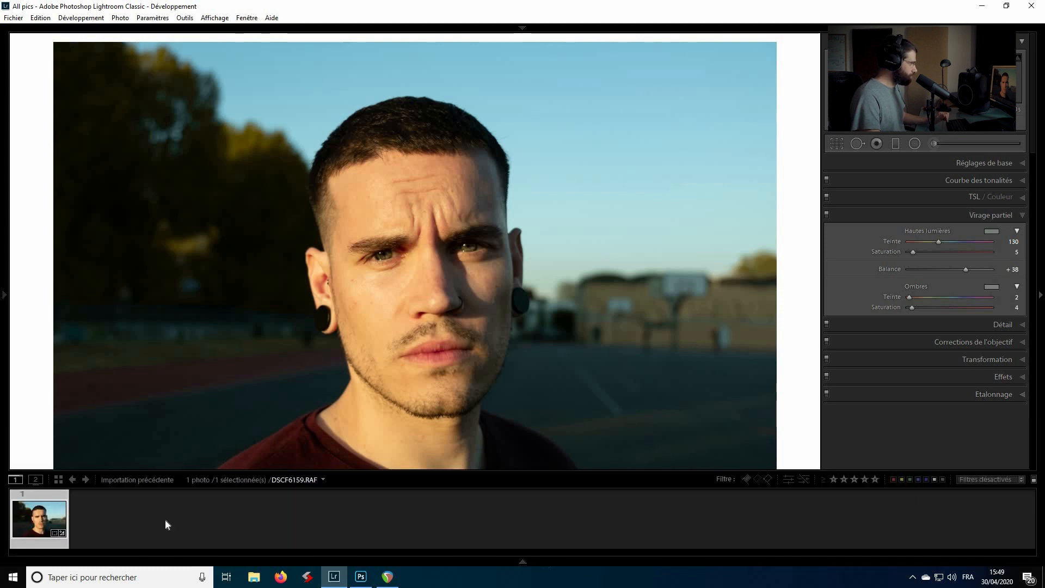
pyautogui.rightClick(37, 521)
pyautogui.moveTo(111, 260)
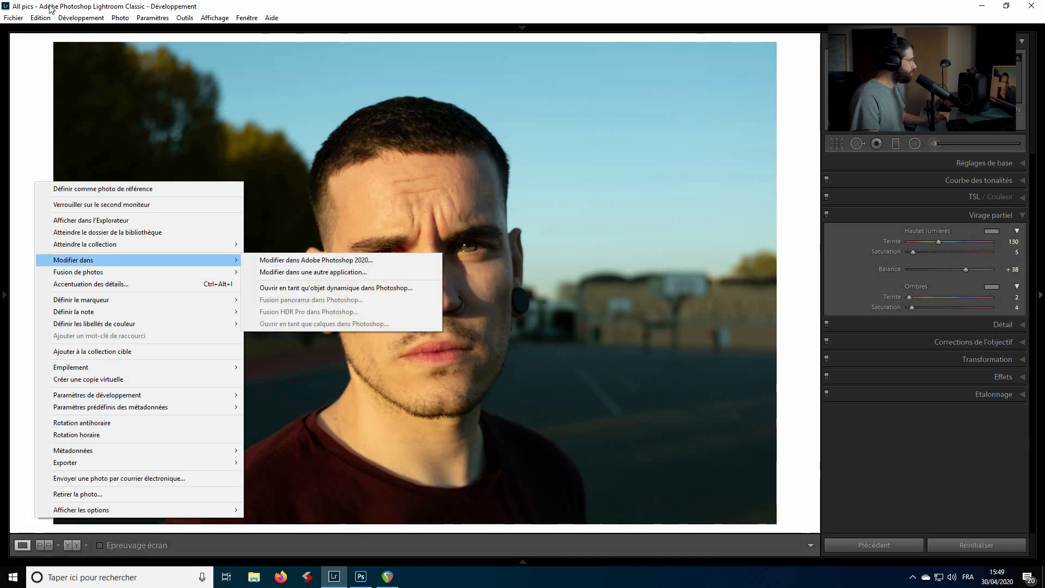
pyautogui.click(123, 19)
# - In the external editing preferences, confirm PSD format, ProPhoto RGB, 16 bits per component and a resolution of 300 for Photoshop
pyautogui.click(41, 17)
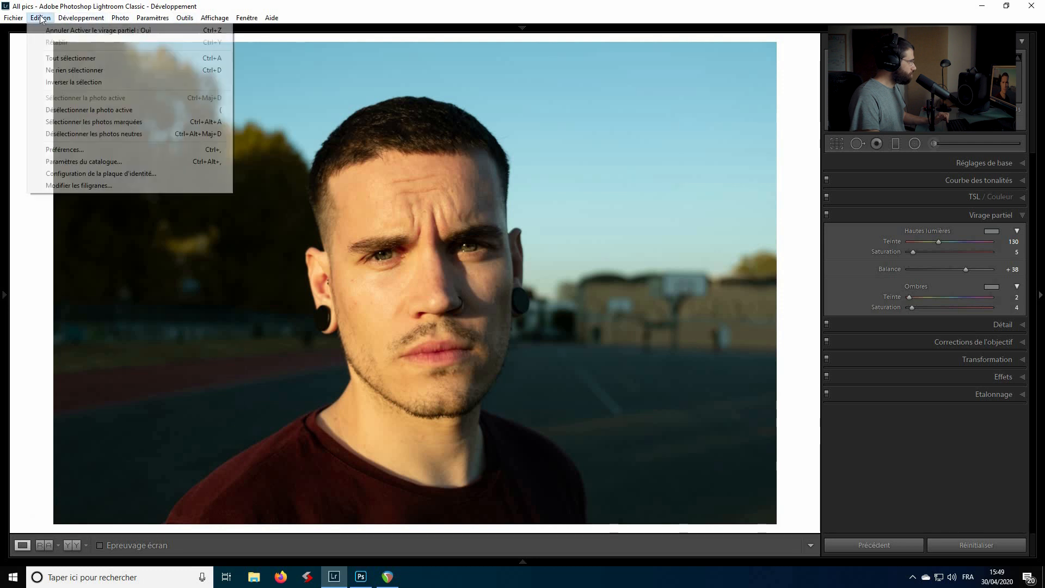
pyautogui.click(65, 150)
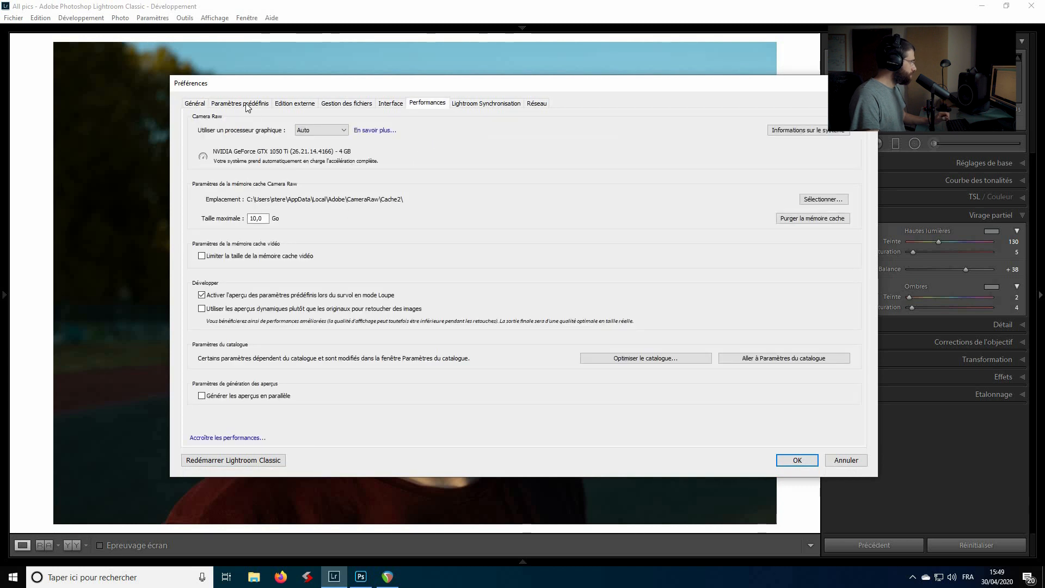
pyautogui.click(246, 107)
pyautogui.click(298, 106)
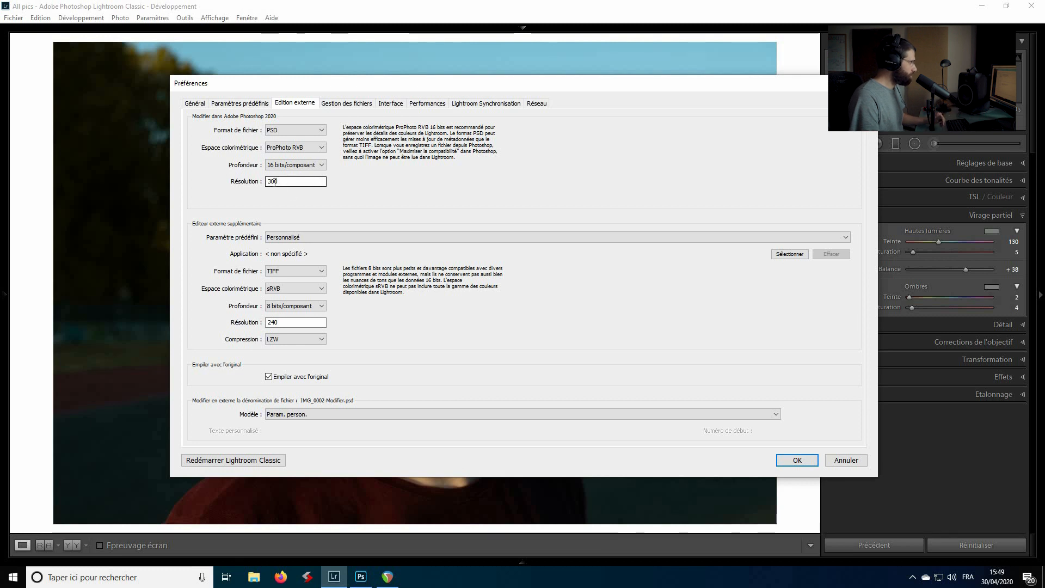
pyautogui.press('Return')
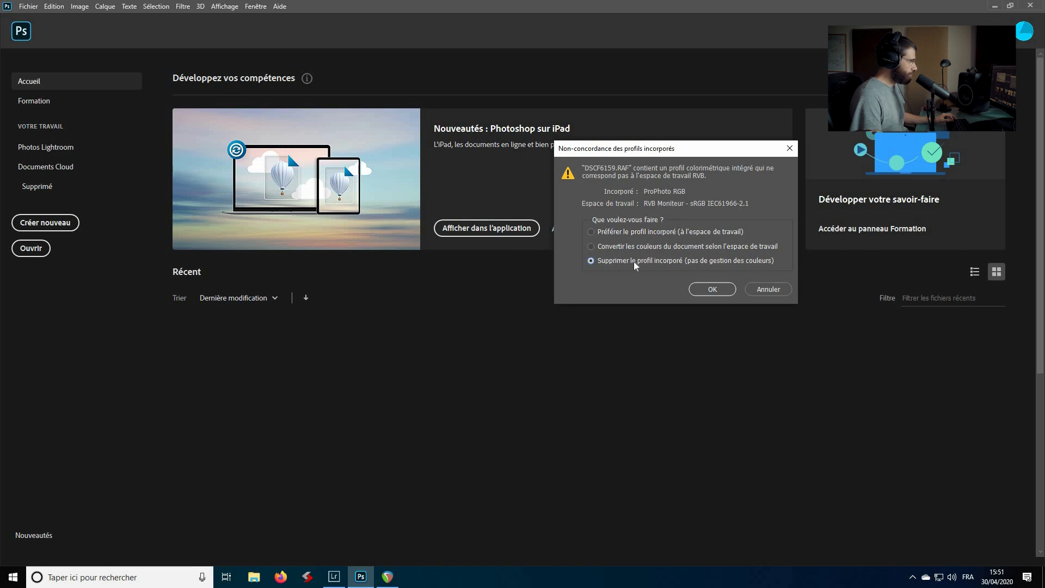
# - In Photoshop, confirm the embedded color profile mismatch choice to open DSCF6159.RAF
pyautogui.click(710, 289)
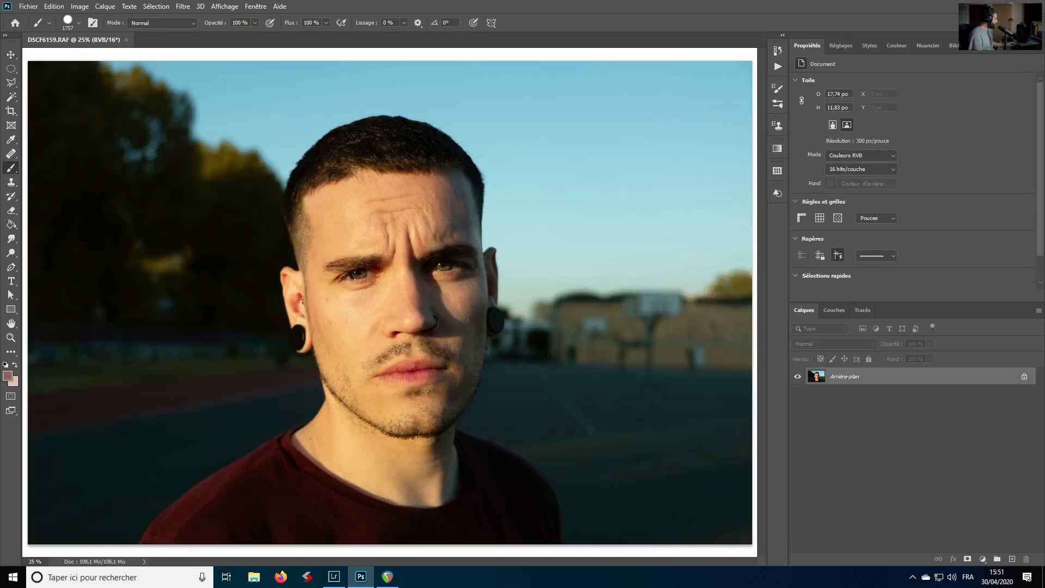
pyautogui.scroll(-4, 445, 261)
pyautogui.scroll(4, 445, 262)
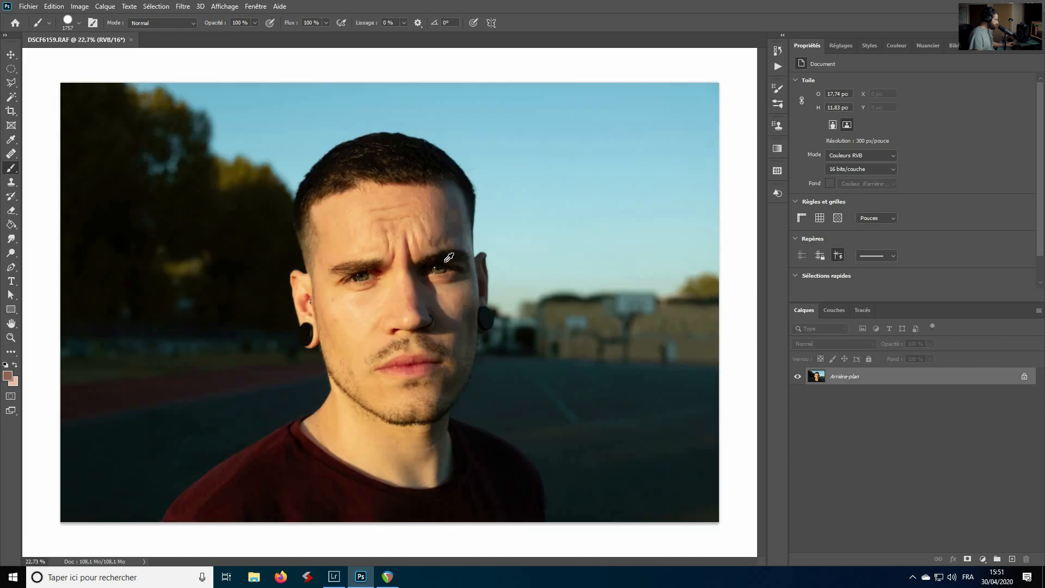
pyautogui.scroll(-2, 449, 257)
pyautogui.scroll(2, 448, 257)
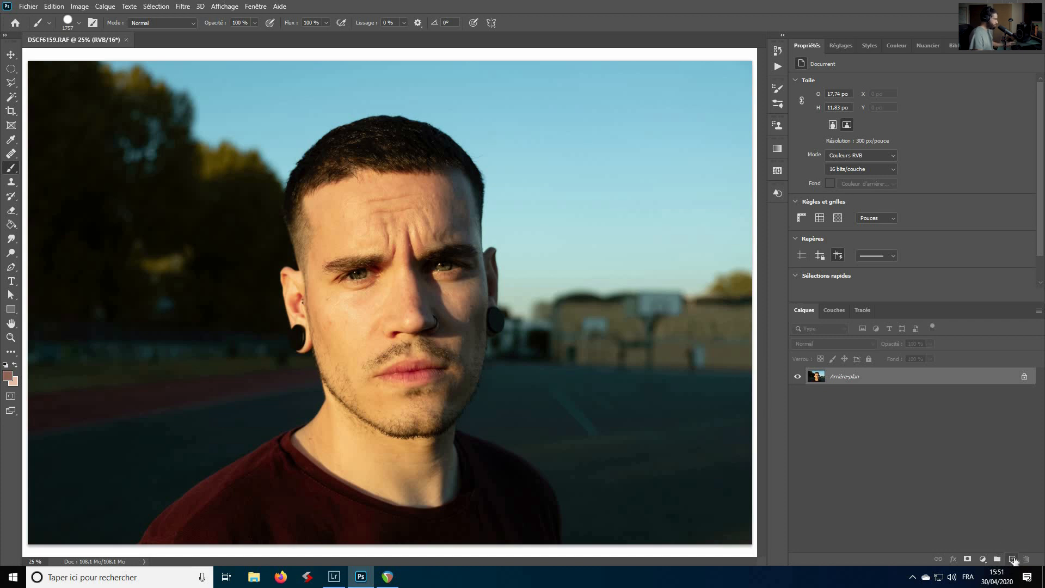
# - Add a new empty layer above the background layer
pyautogui.click(1013, 559)
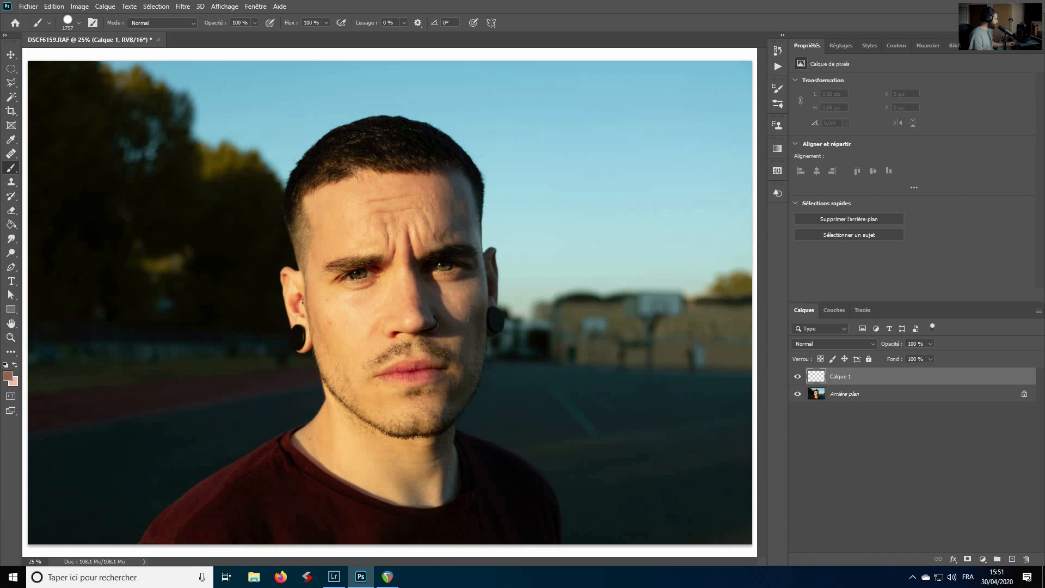
pyautogui.scroll(4, 524, 143)
pyautogui.scroll(5, 527, 140)
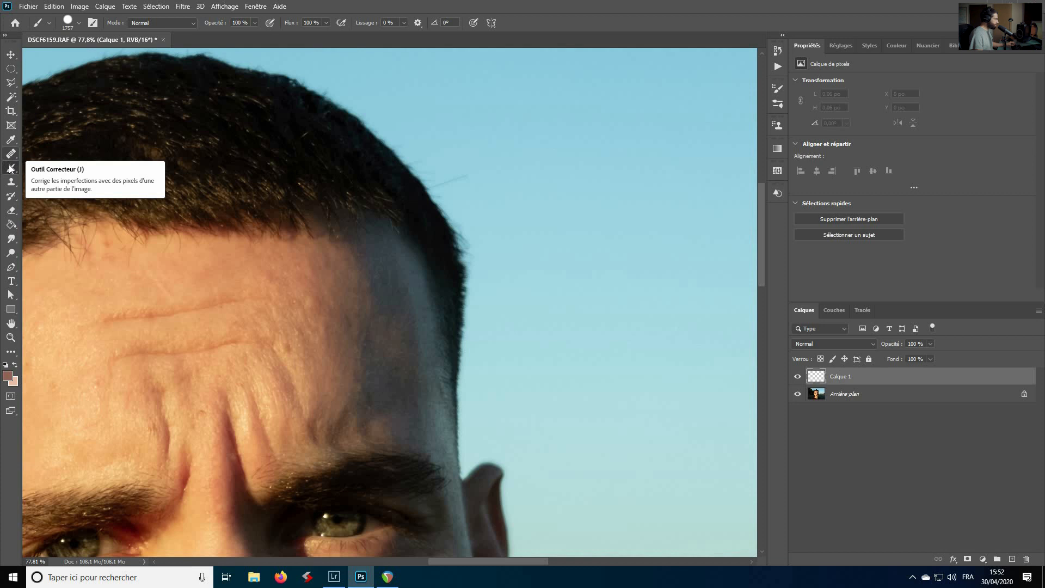
# - Remove the stray hair sticking out against the sky beside the head with the Clone Stamp, sampling clean sky next to it
pyautogui.click(11, 182)
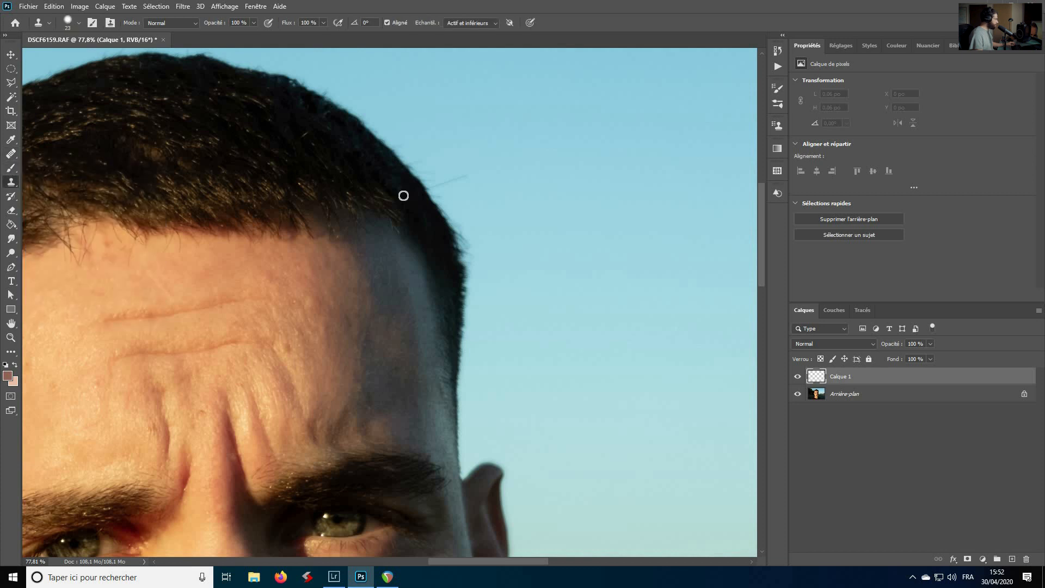
pyautogui.keyDown('alt'); pyautogui.click(452, 191); pyautogui.keyUp('alt')
pyautogui.keyDown('alt'); pyautogui.rightClick(459, 181); pyautogui.keyUp('alt')
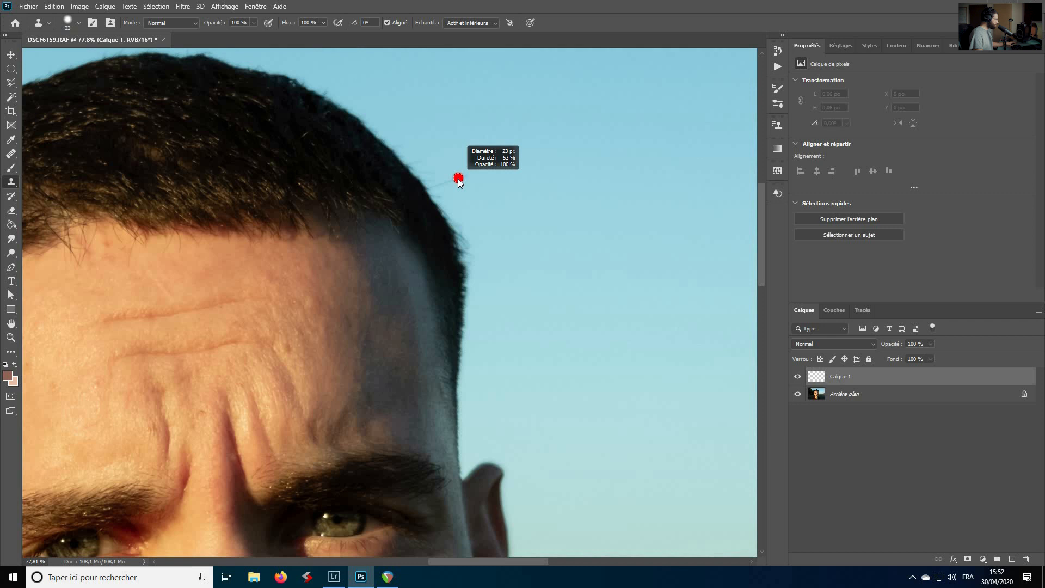
pyautogui.moveTo(459, 182)
pyautogui.mouseDown()
pyautogui.moveTo(473, 182)
pyautogui.moveTo(458, 185)
pyautogui.mouseUp()
pyautogui.moveTo(458, 178); pyautogui.dragTo(458, 178)
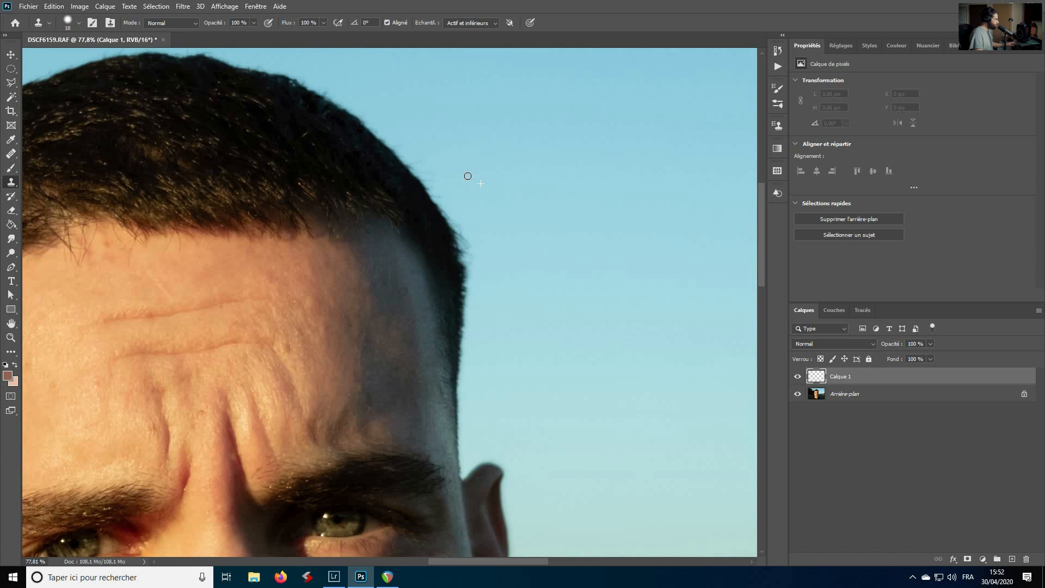
pyautogui.click(468, 176)
# - Toggle the retouch layer's visibility to compare the hair outline with and without the stray hair
pyautogui.click(798, 377)
pyautogui.click(798, 376)
pyautogui.click(797, 377)
pyautogui.click(798, 377)
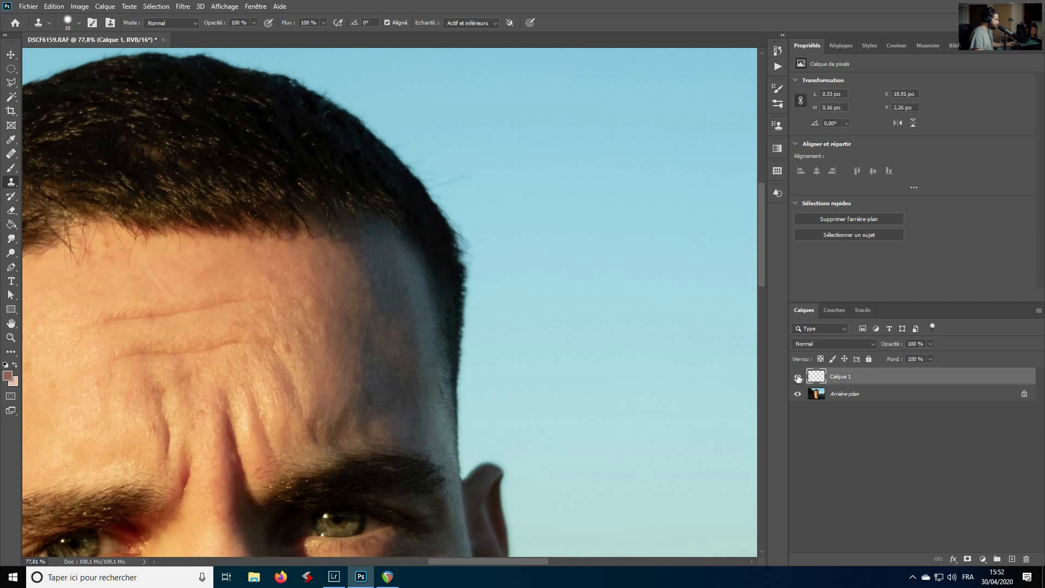
pyautogui.click(798, 378)
pyautogui.click(798, 377)
# - Rename the stray hair retouch layer as Cheveux
pyautogui.scroll(-2, 535, 310)
pyautogui.scroll(-2, 537, 311)
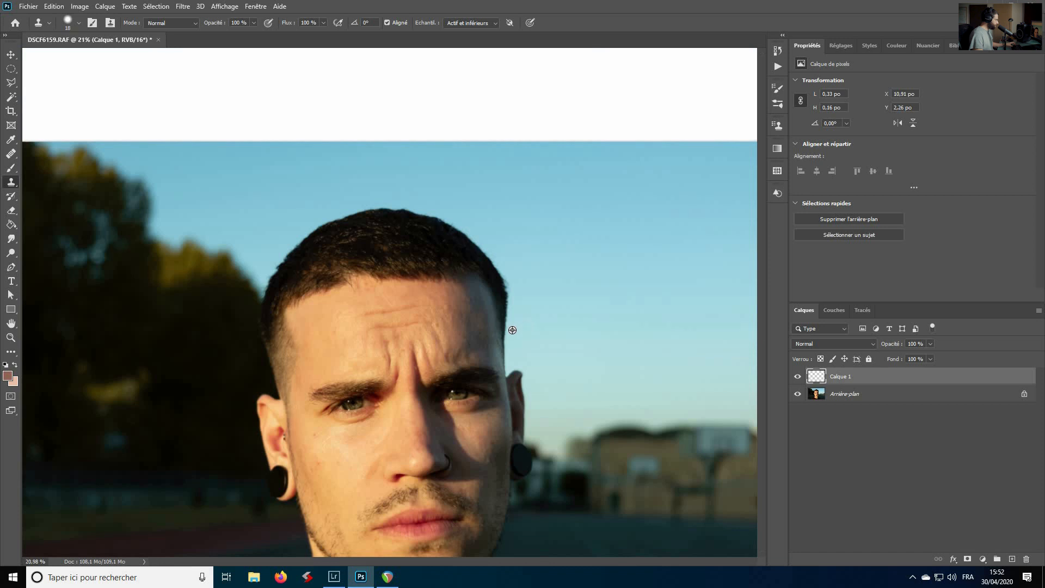
pyautogui.scroll(-2, 534, 316)
pyautogui.scroll(3, 332, 235)
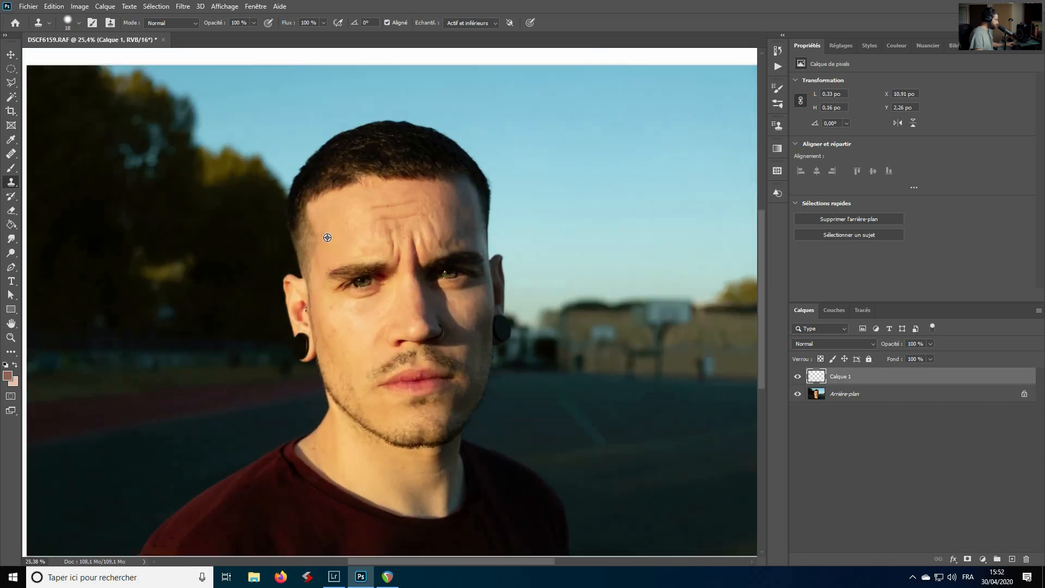
pyautogui.doubleClick(834, 376)
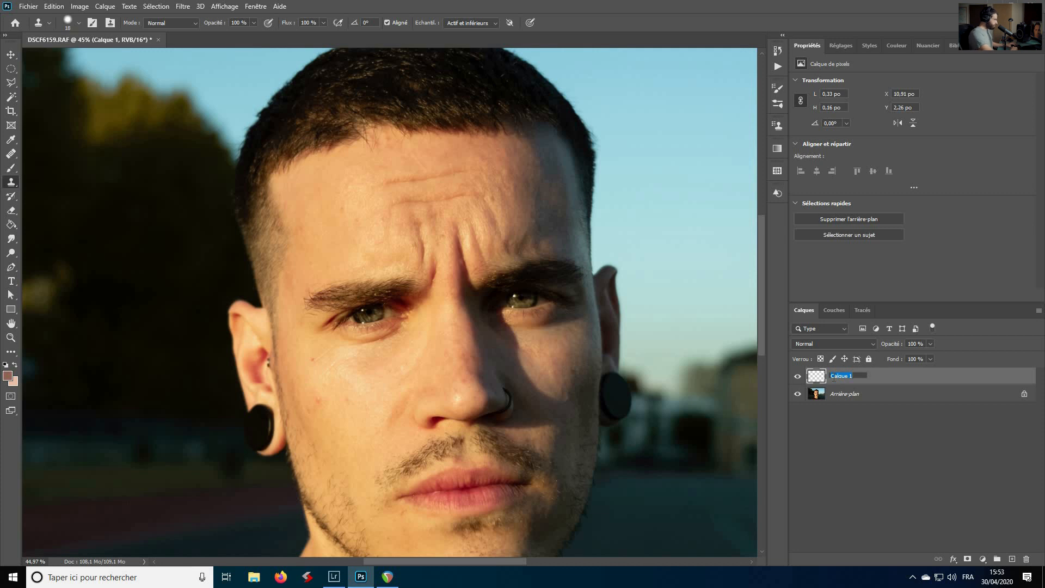
pyautogui.write('Cheveux')
pyautogui.press('Return')
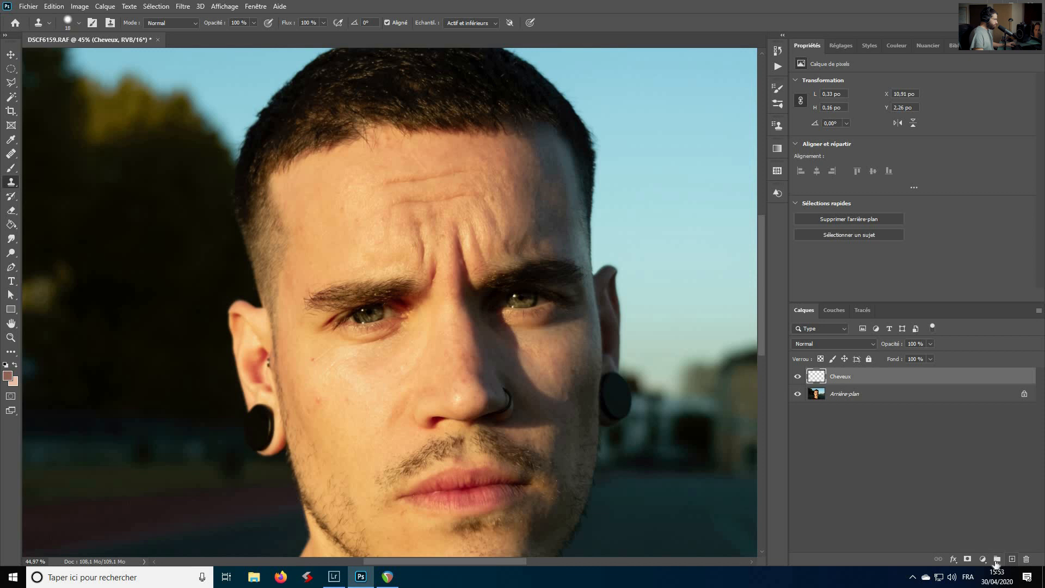
# - Add a new empty layer above Cheveux and name it Imperfections
pyautogui.click(1012, 559)
pyautogui.doubleClick(837, 377)
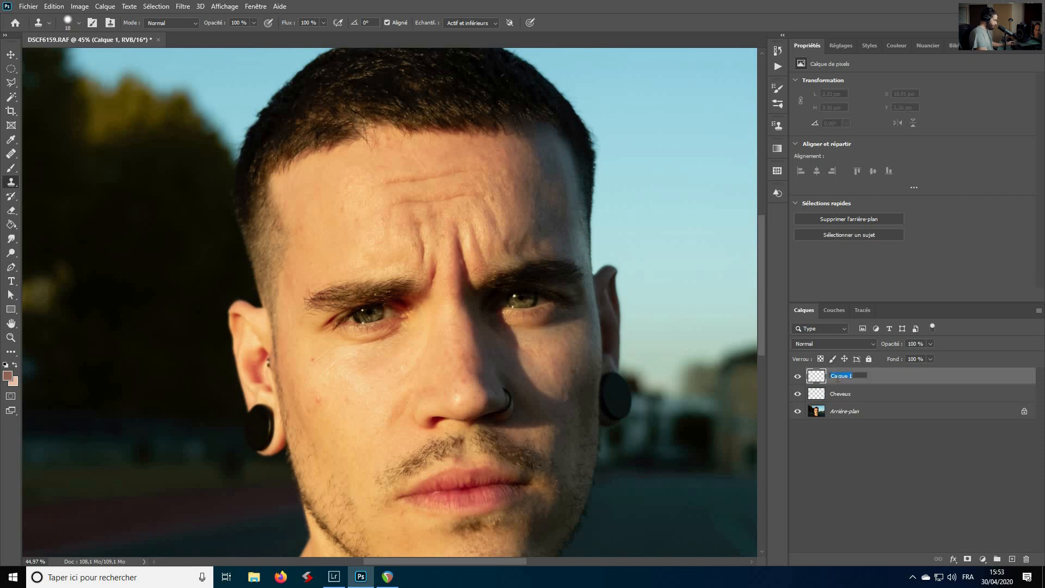
pyautogui.write('Imperfections')
pyautogui.press('Return')
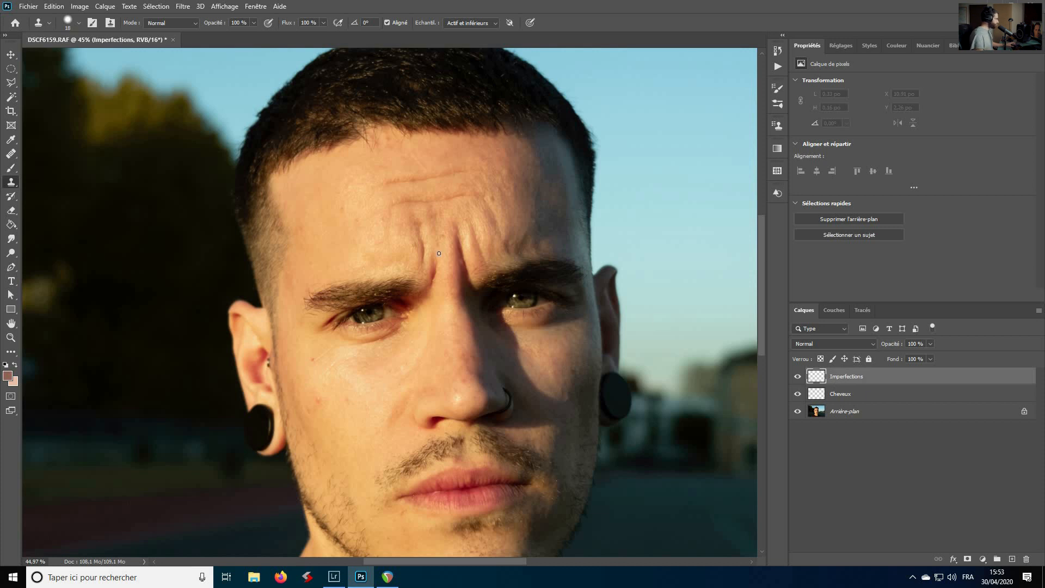
# - Heal the first blemish on the sunlit cheek with the Healing Brush on the Imperfections layer, sampling nearby clean skin
pyautogui.click(12, 154)
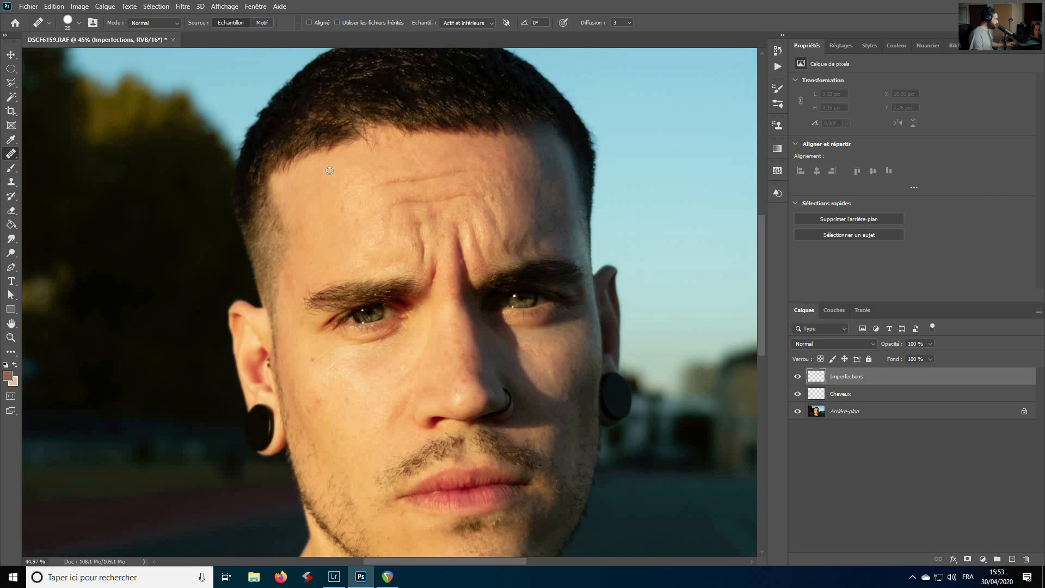
pyautogui.click(339, 211)
pyautogui.click(351, 255)
pyautogui.scroll(-2, 386, 391)
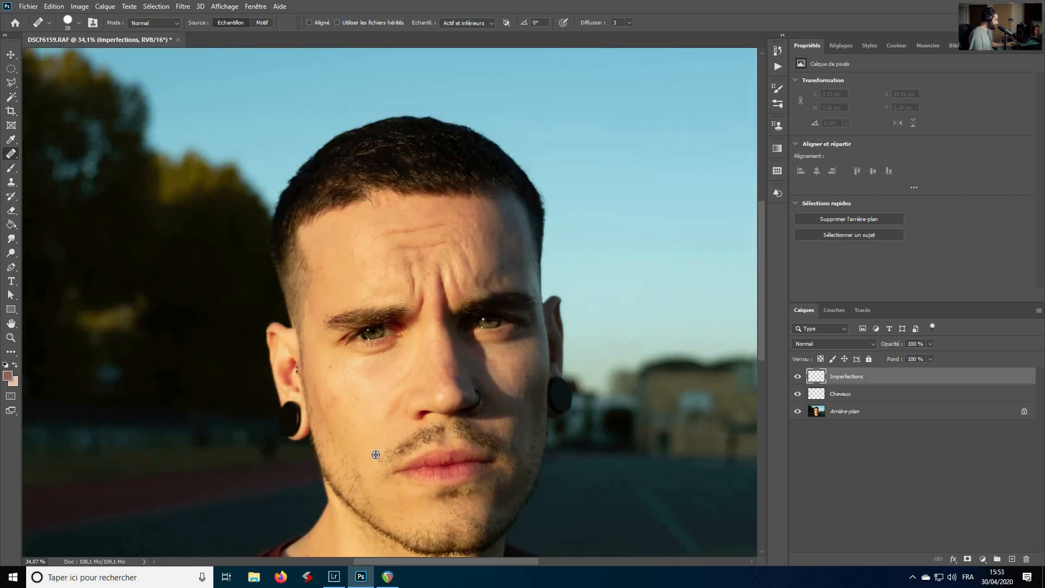
pyautogui.scroll(3, 343, 401)
pyautogui.click(341, 400)
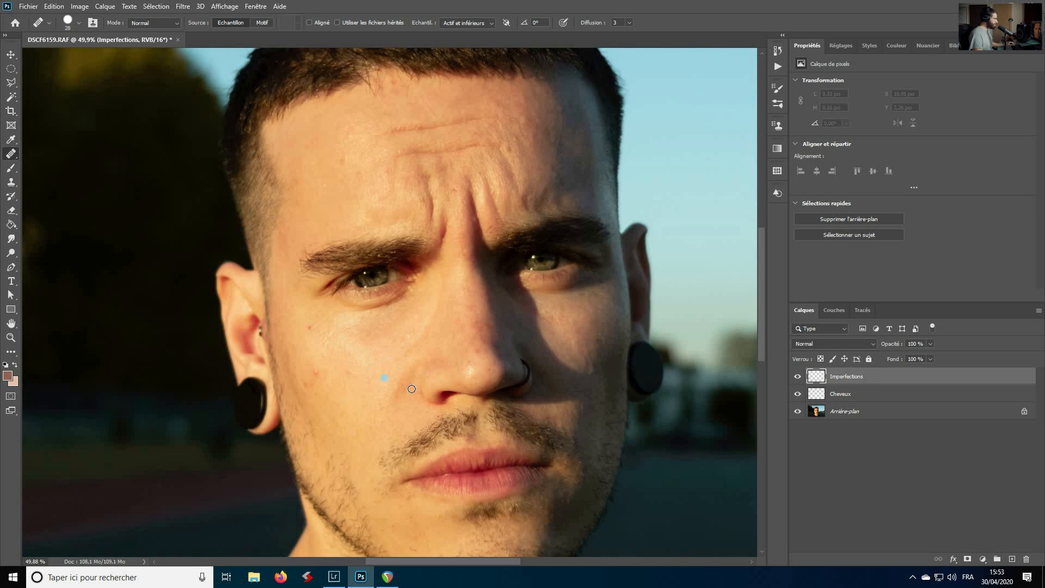
pyautogui.click(353, 363)
pyautogui.click(319, 361)
pyautogui.click(311, 361)
pyautogui.click(318, 360)
pyautogui.moveTo(316, 373); pyautogui.dragTo(322, 374)
pyautogui.click(315, 374)
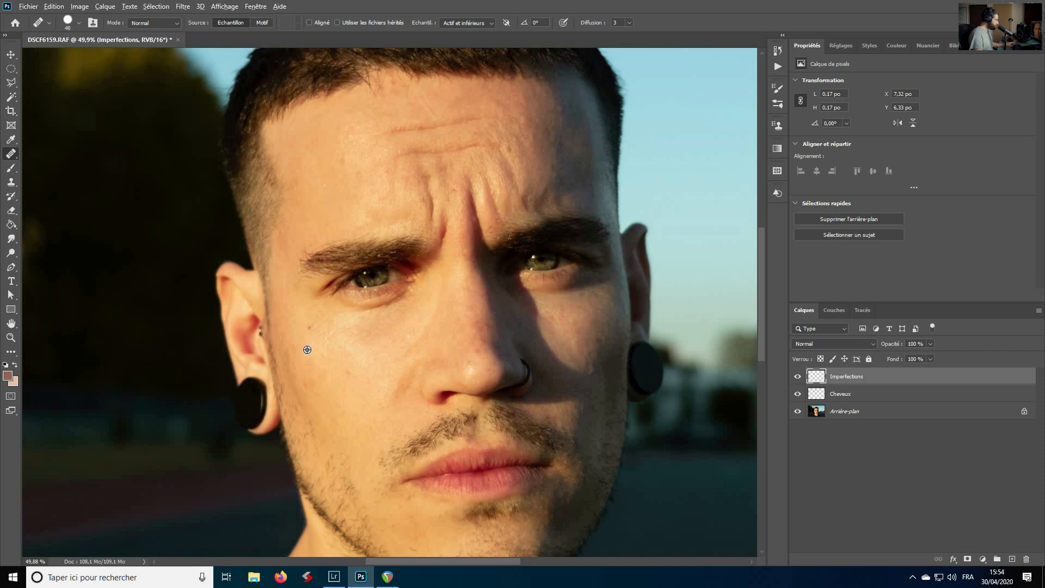
# - Sample fresh skin beside two more spots on the sunlit cheek and heal them
pyautogui.keyDown('alt'); pyautogui.click(342, 386); pyautogui.keyUp('alt')
pyautogui.click(349, 375)
pyautogui.keyDown('alt'); pyautogui.click(313, 398); pyautogui.keyUp('alt')
pyautogui.click(305, 385)
# - Heal the small blemishes along the lower bridge and tip of the nose using clean skin sampled from the nose
pyautogui.scroll(2, 480, 352)
pyautogui.keyDown('alt'); pyautogui.click(485, 362); pyautogui.keyUp('alt')
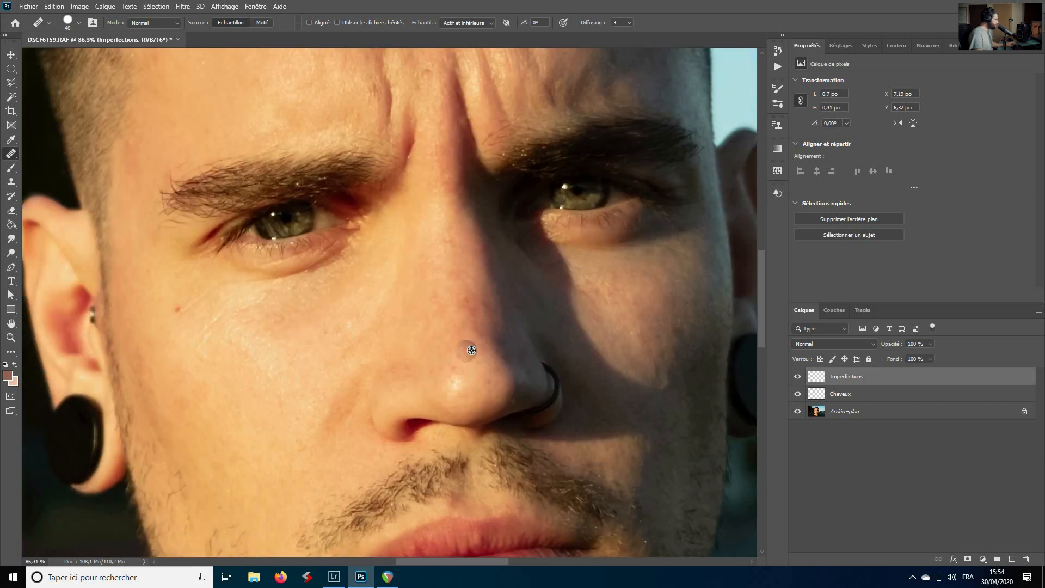
pyautogui.moveTo(467, 351); pyautogui.dragTo(469, 351)
pyautogui.click(469, 353)
pyautogui.click(473, 385)
pyautogui.click(473, 325)
pyautogui.scroll(-5, 473, 326)
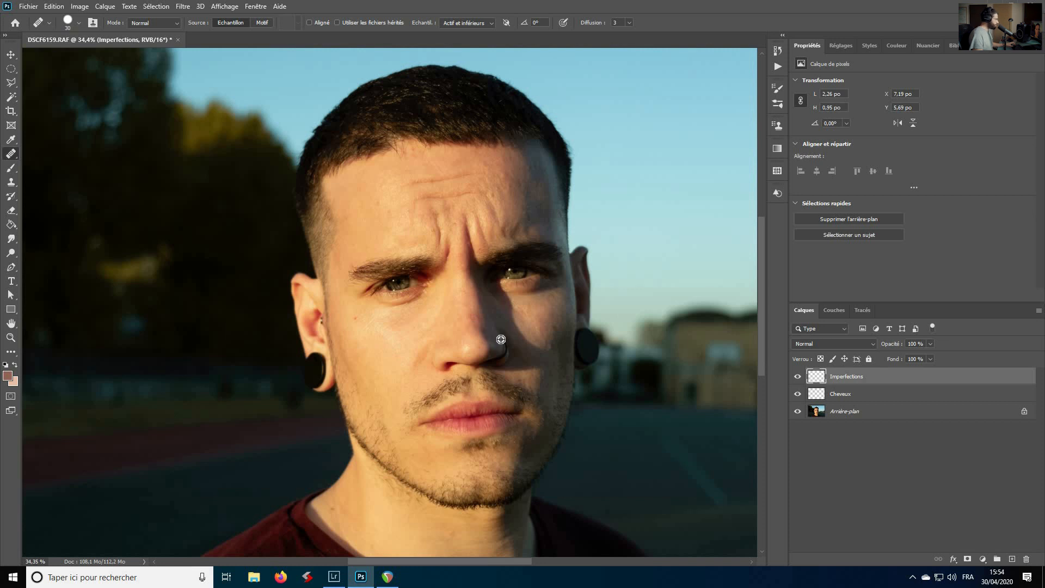
# - Sample clean skin above the nose tip and heal the remaining mark on the tip
pyautogui.scroll(5, 497, 340)
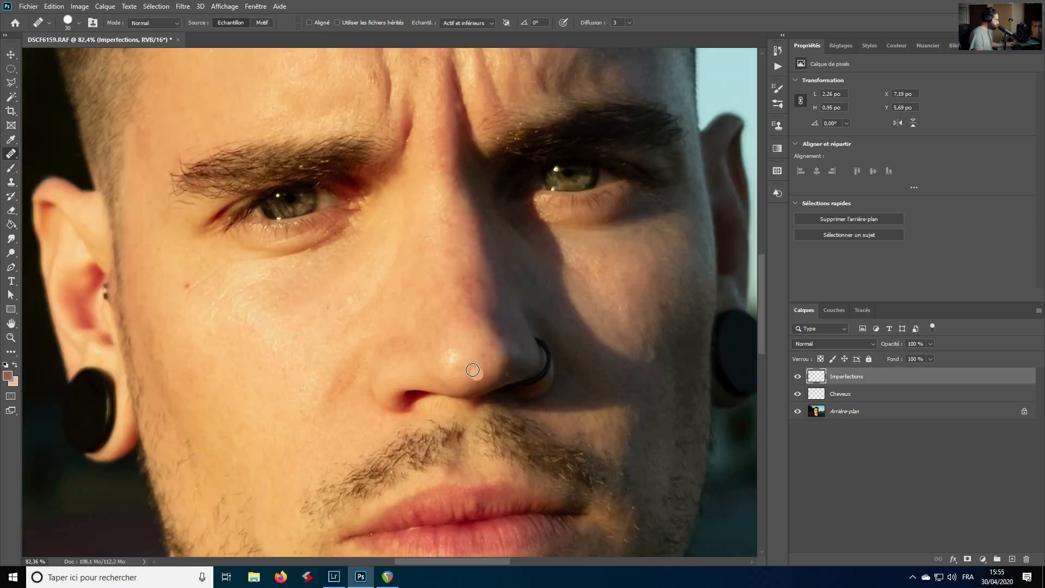
pyautogui.keyDown('alt'); pyautogui.click(467, 345); pyautogui.keyUp('alt')
pyautogui.moveTo(459, 358); pyautogui.dragTo(454, 360)
pyautogui.scroll(-2, 488, 369)
pyautogui.scroll(-3, 493, 375)
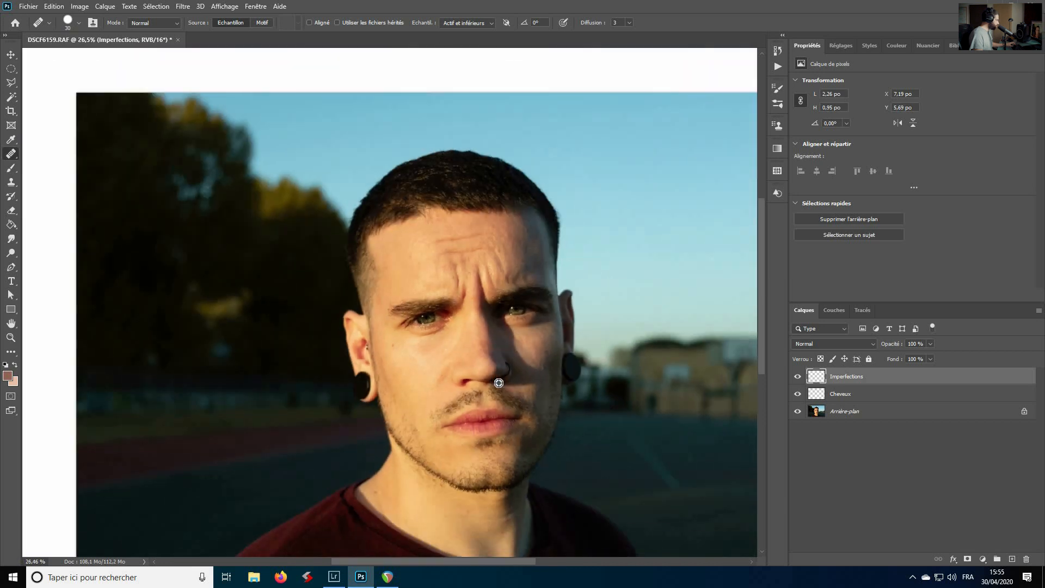
# - Heal the small dark spot on the sunlit cheek beside the nostril
pyautogui.scroll(3, 423, 366)
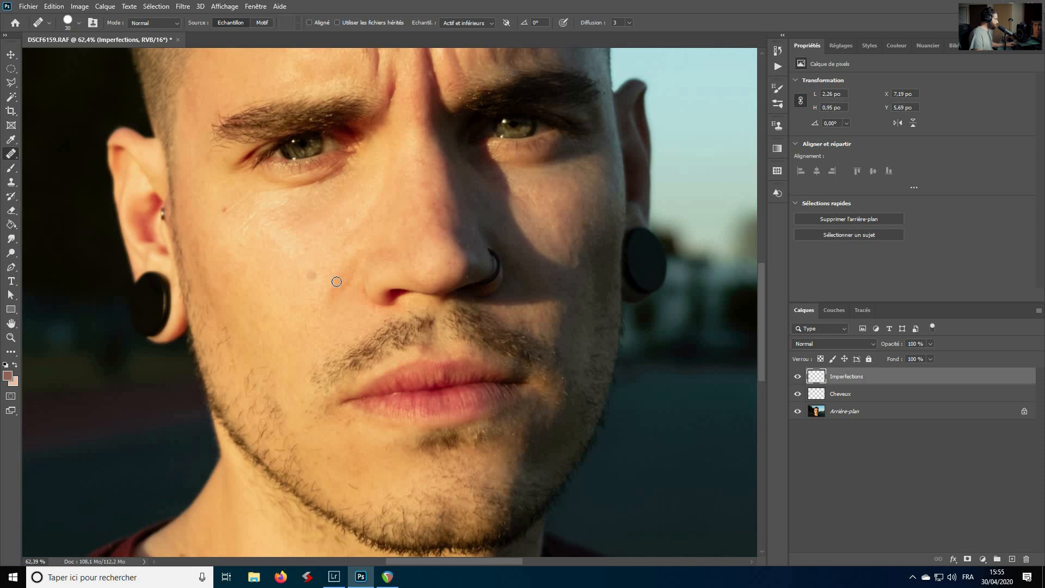
pyautogui.click(311, 270)
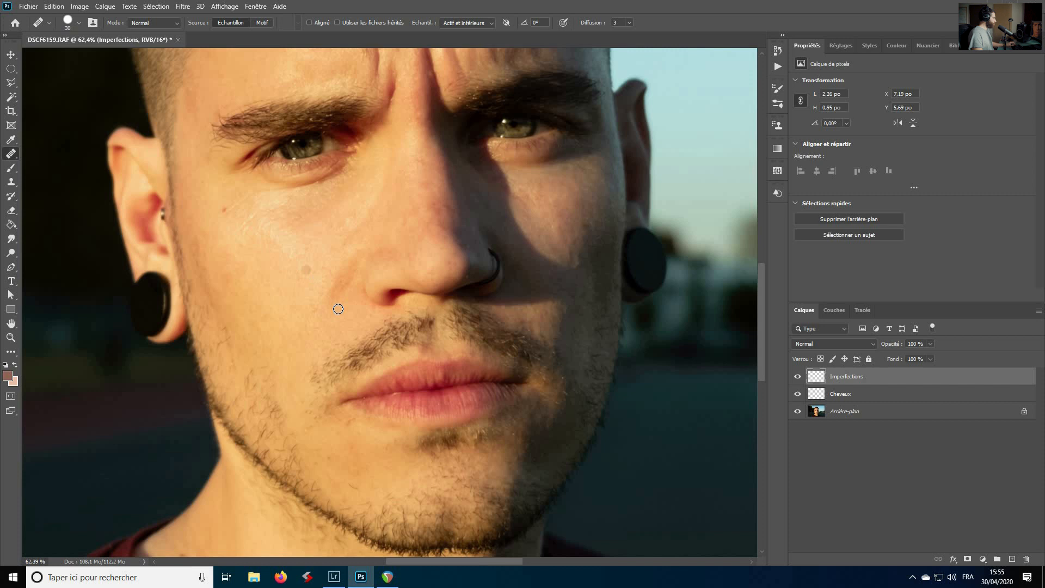
pyautogui.click(314, 276)
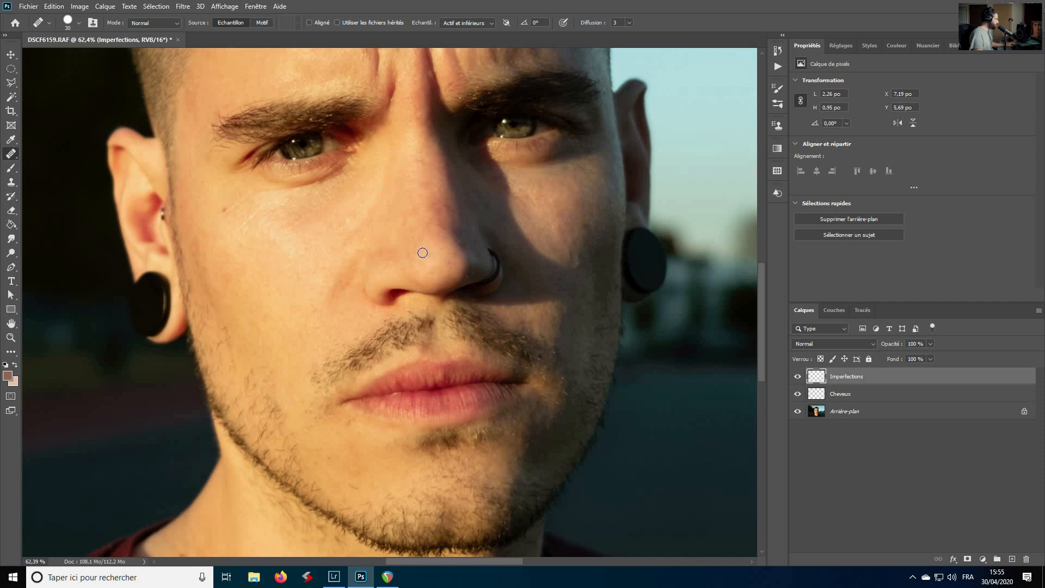
# - Add a Curves adjustment layer above Imperfections and raise its RGB midtones to input 124, output 155
pyautogui.scroll(-2, 425, 253)
pyautogui.scroll(-1, 425, 252)
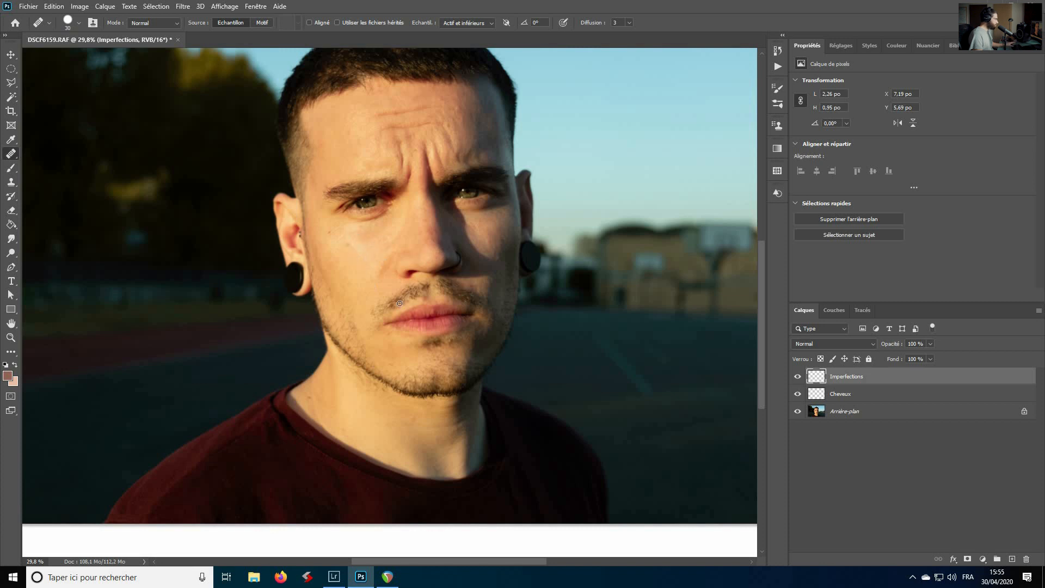
pyautogui.scroll(-1, 520, 312)
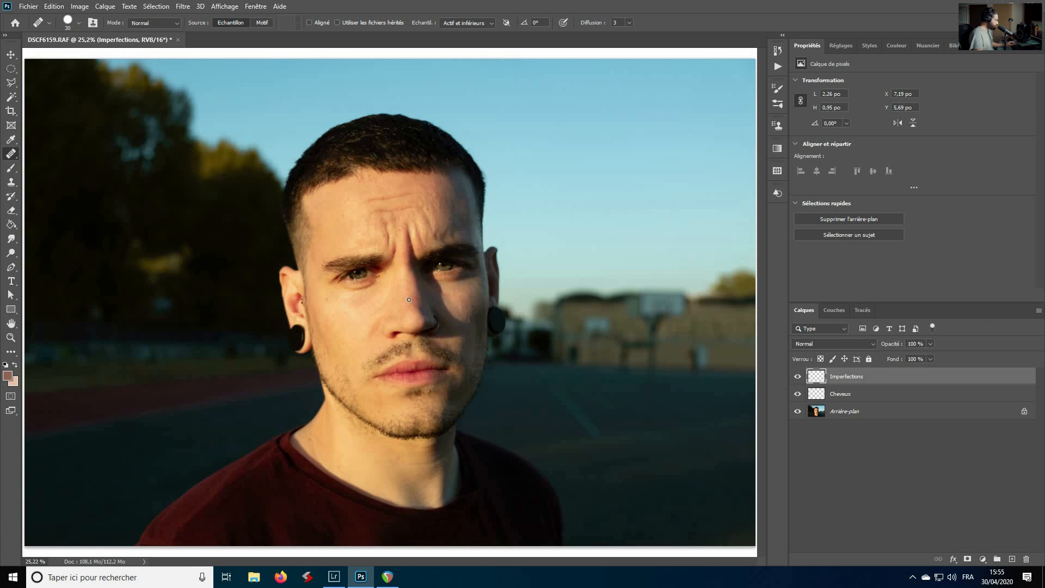
pyautogui.click(983, 559)
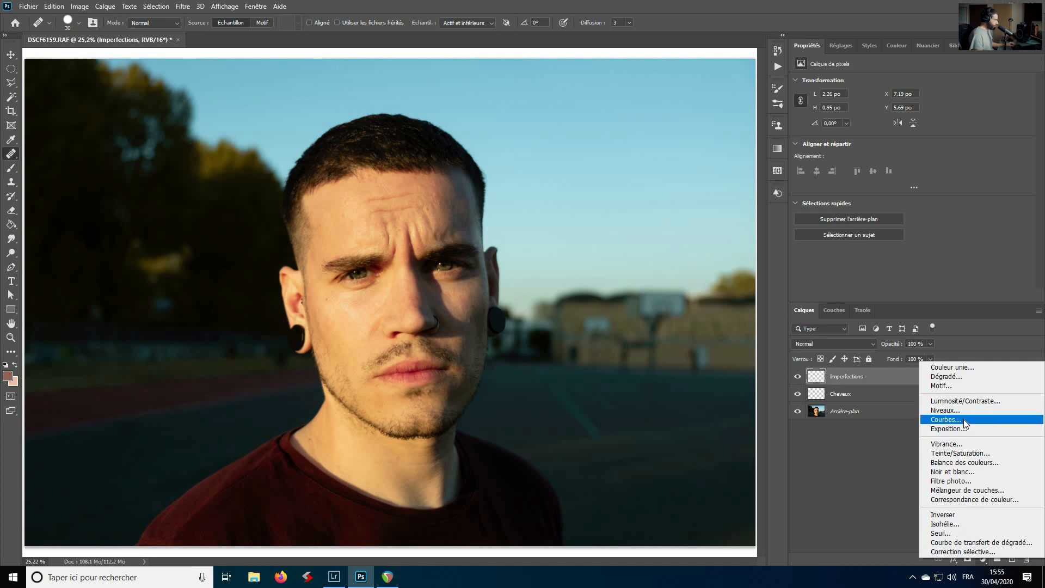
pyautogui.click(948, 420)
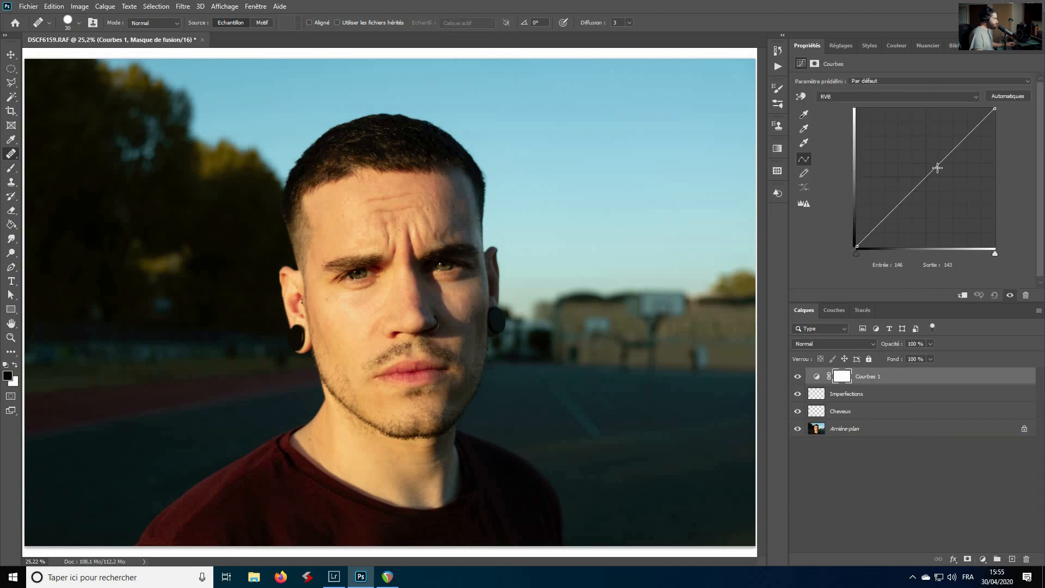
pyautogui.moveTo(937, 168); pyautogui.dragTo(931, 163)
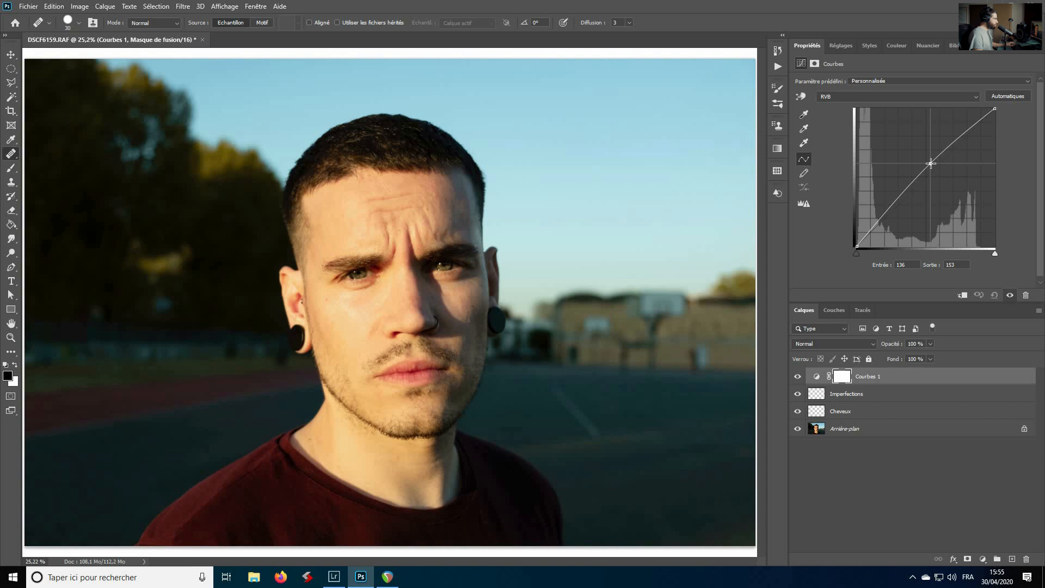
pyautogui.click(817, 377)
pyautogui.moveTo(928, 164); pyautogui.dragTo(923, 163)
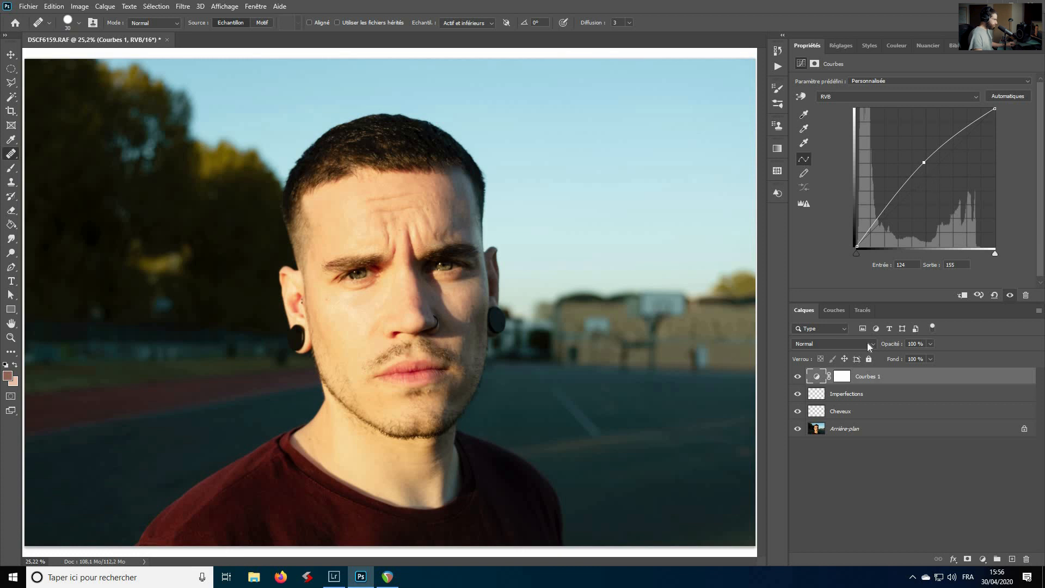
# - Invert the Curves layer's mask to black to hide the brightening
pyautogui.click(849, 378)
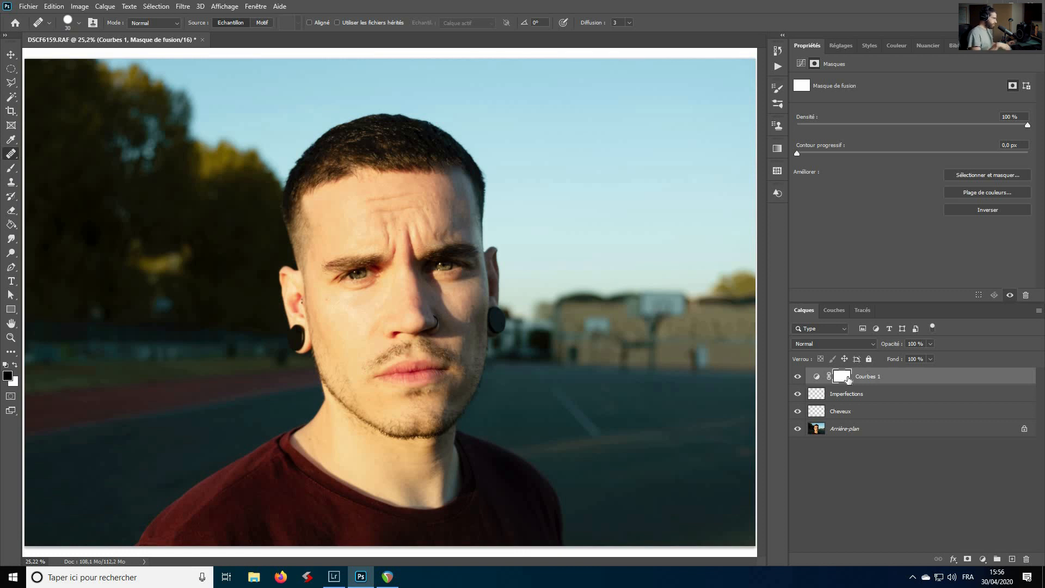
pyautogui.moveTo(848, 379); pyautogui.dragTo(849, 380)
pyautogui.hotkey('ctrl', 'i')
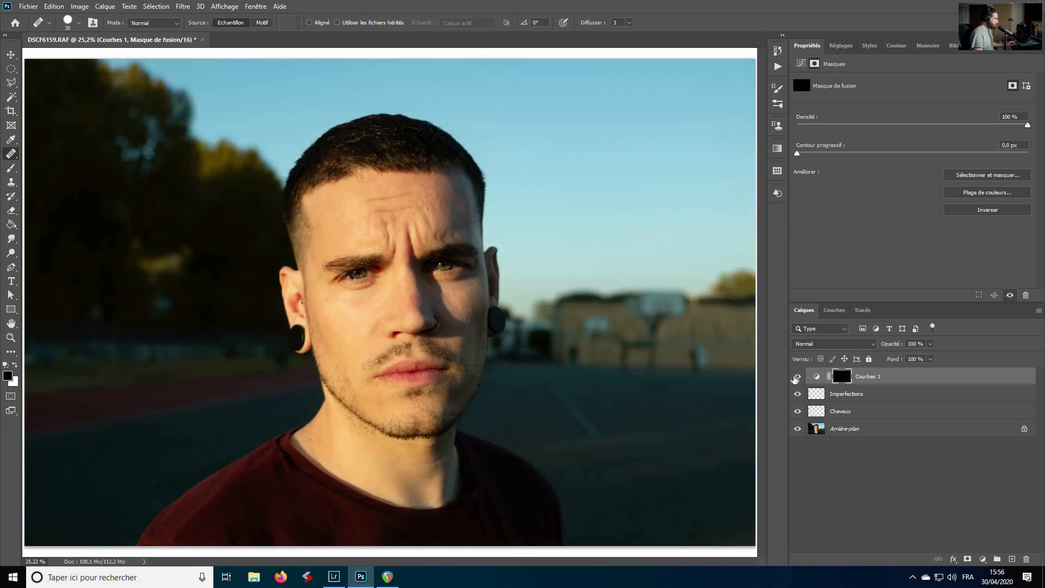
# - Toggle the Curves layer's visibility to check the effect of its black mask
pyautogui.click(797, 376)
pyautogui.click(798, 377)
pyautogui.click(797, 377)
pyautogui.click(797, 377)
pyautogui.click(797, 377)
pyautogui.click(797, 377)
pyautogui.click(798, 377)
# - Rename the Curves adjustment layer as Lumières yeux
pyautogui.doubleClick(868, 377)
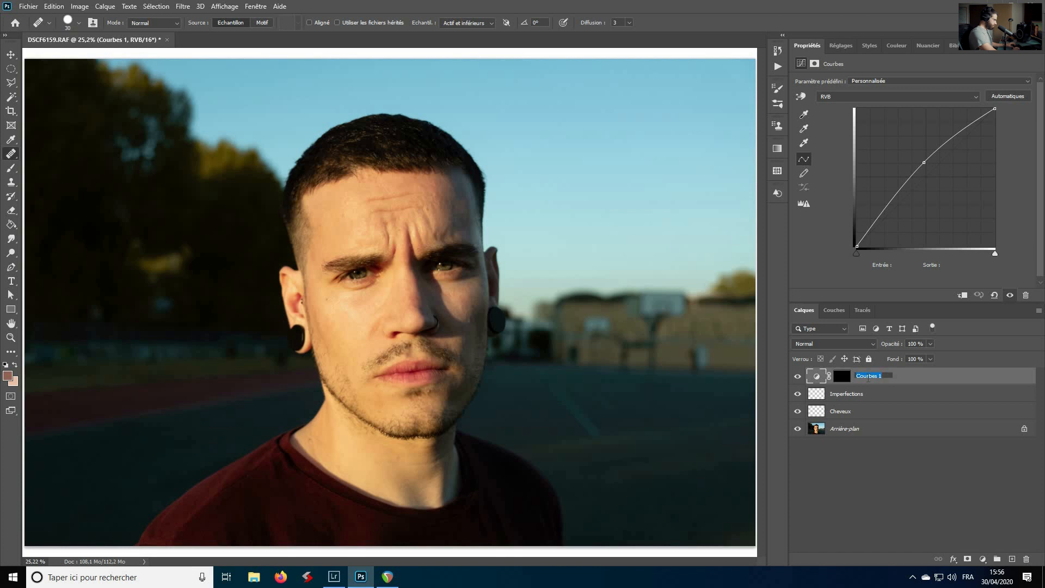
pyautogui.write('Lumi')
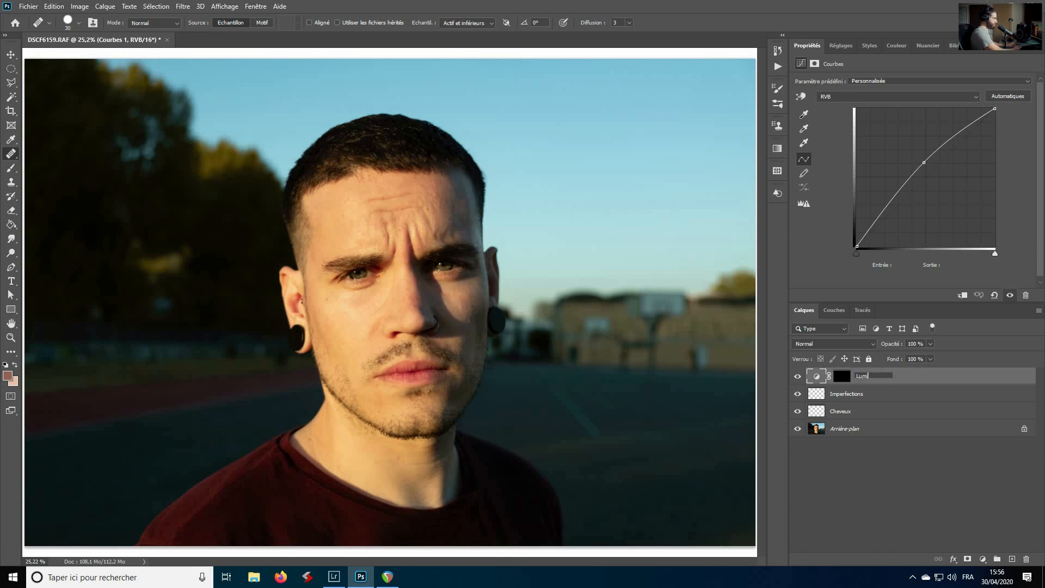
pyautogui.write('ères yeux')
pyautogui.press('Return')
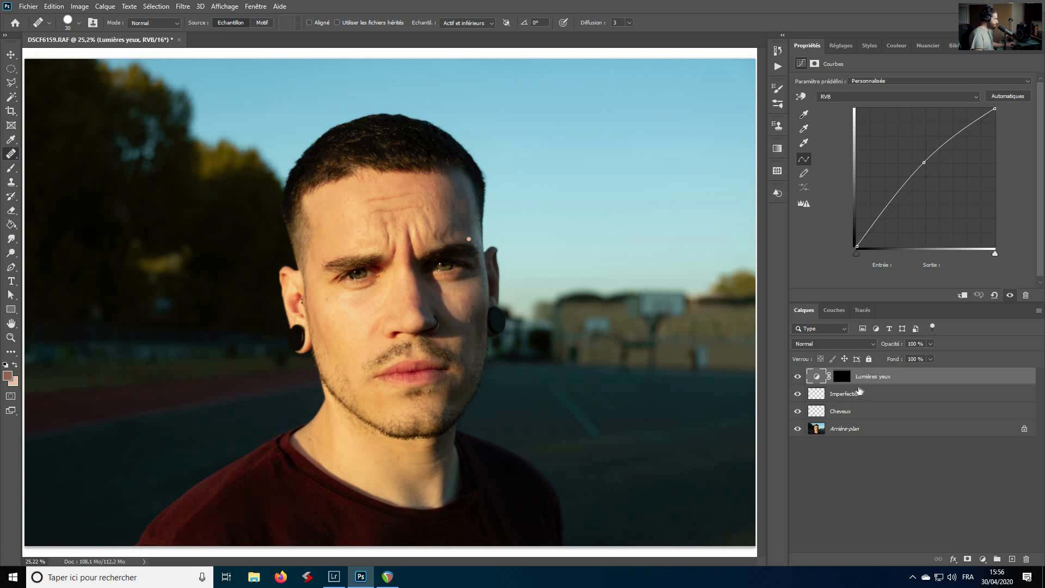
# - Target the mask of Lumières yeux and ready the Brush tool with white as the foreground colour
pyautogui.click(842, 380)
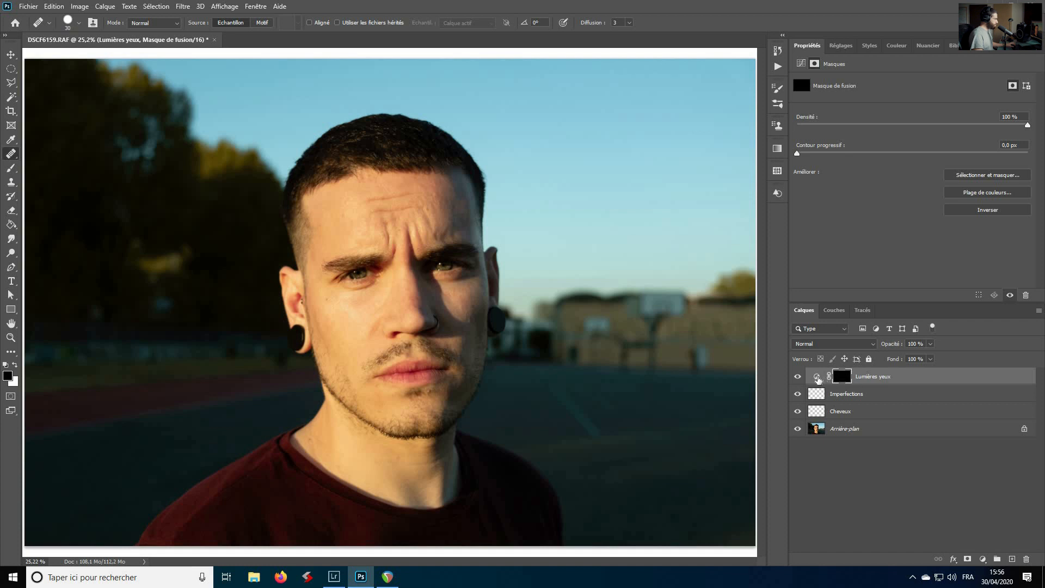
pyautogui.click(818, 378)
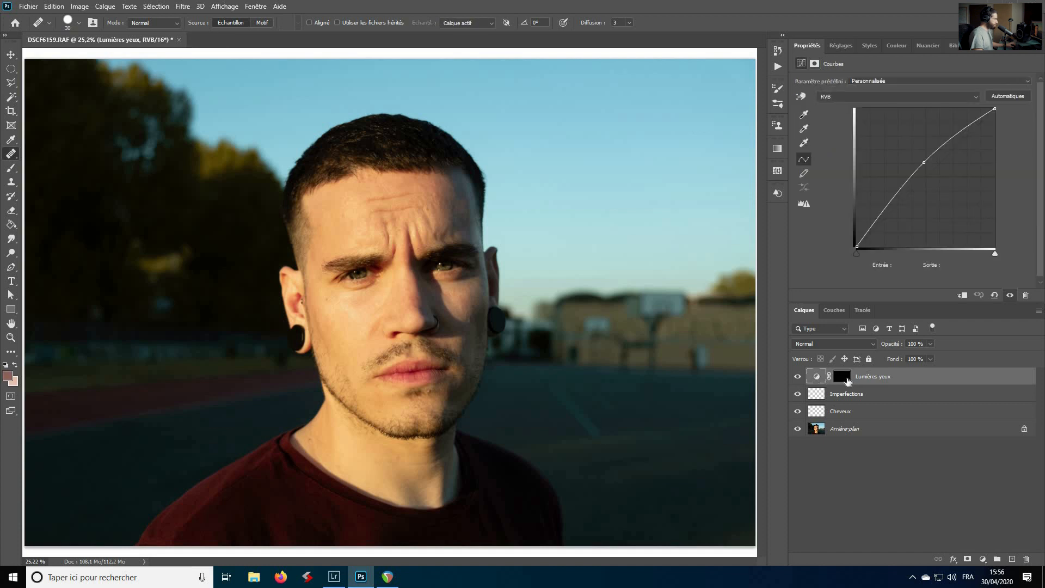
pyautogui.click(848, 379)
pyautogui.click(12, 169)
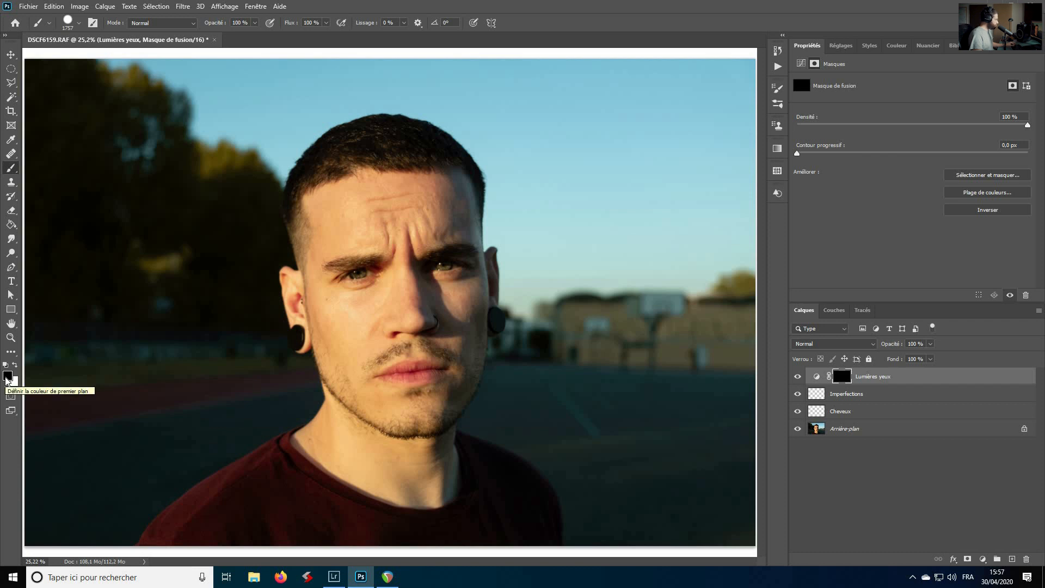
pyautogui.press('x')
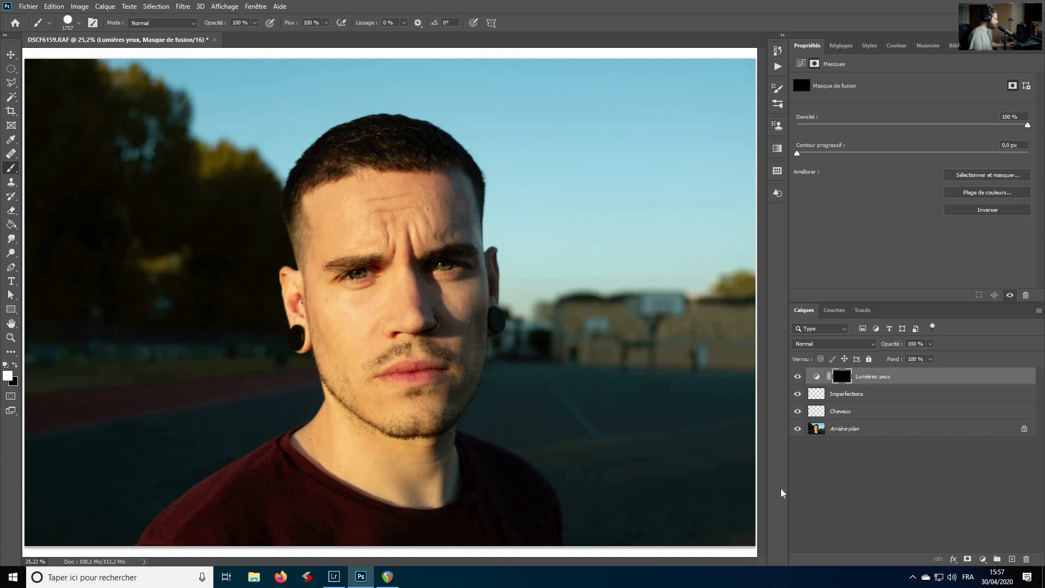
pyautogui.click(817, 376)
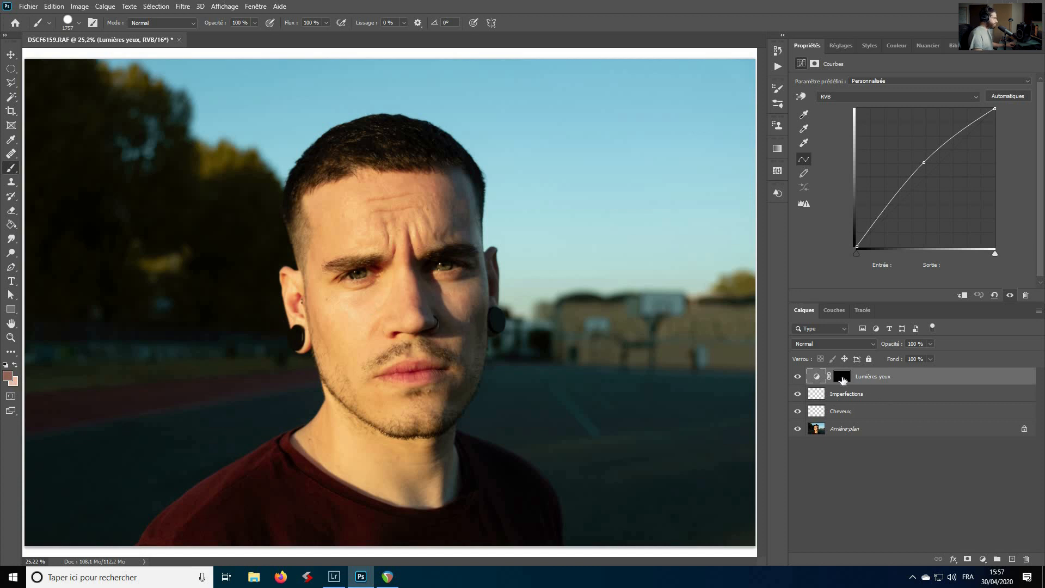
pyautogui.click(843, 377)
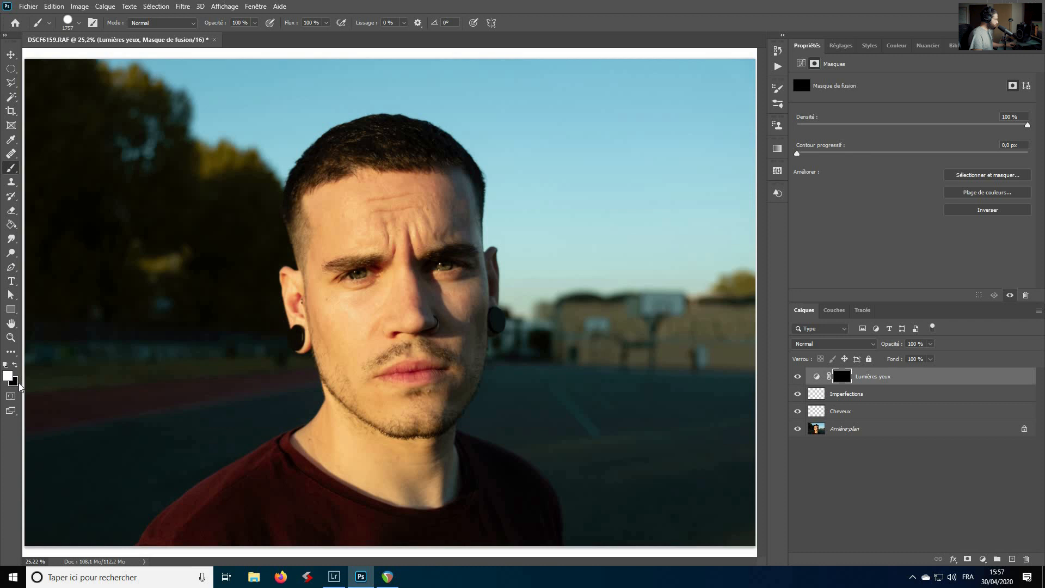
pyautogui.click(6, 367)
pyautogui.press('x')
pyautogui.click(15, 365)
pyautogui.click(15, 364)
# - Reduce the brush size to fit within the iris of the sunlit eye
pyautogui.moveTo(444, 282)
pyautogui.mouseDown()
pyautogui.moveTo(406, 281)
pyautogui.moveTo(393, 261)
pyautogui.moveTo(407, 268)
pyautogui.moveTo(357, 274)
pyautogui.moveTo(349, 253)
pyautogui.moveTo(355, 267)
pyautogui.mouseUp()
pyautogui.scroll(14, 358, 273)
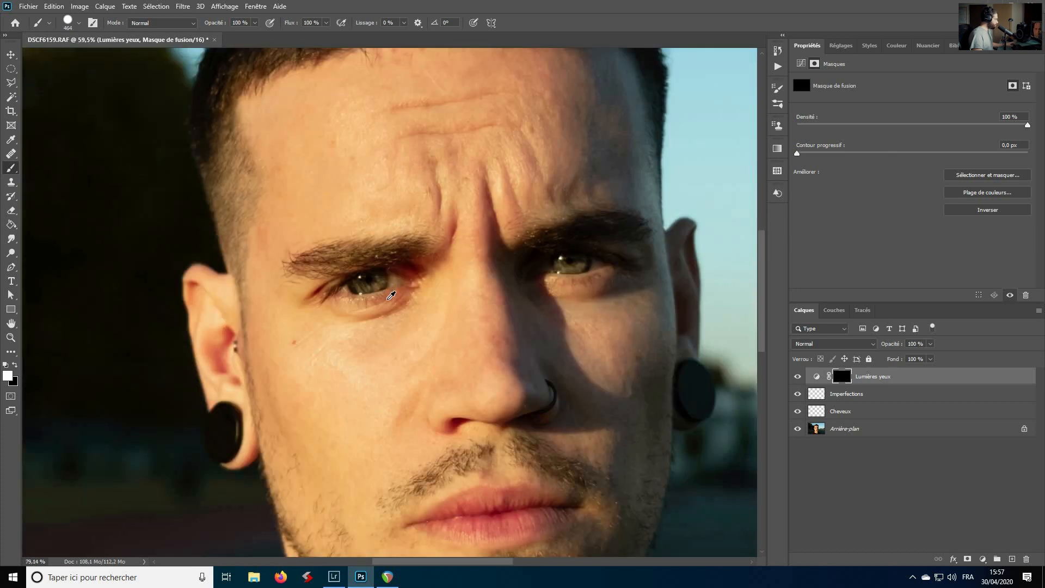
pyautogui.scroll(2, 386, 292)
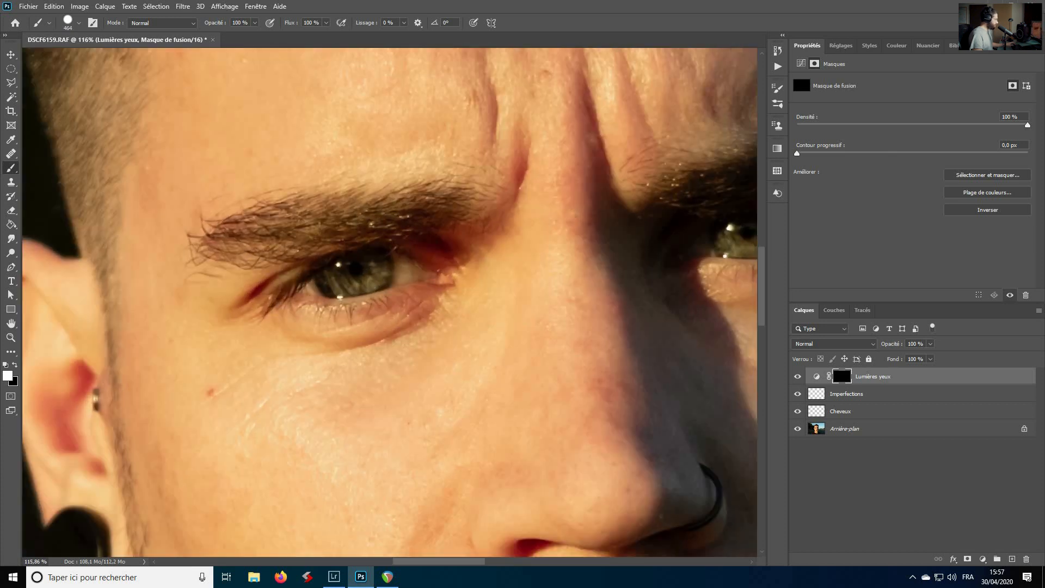
pyautogui.scroll(2, 369, 286)
pyautogui.moveTo(385, 259)
pyautogui.mouseDown()
pyautogui.moveTo(278, 292)
pyautogui.moveTo(324, 286)
pyautogui.mouseUp()
pyautogui.keyDown('alt'); pyautogui.rightClick(423, 262); pyautogui.keyUp('alt')
pyautogui.moveTo(438, 261)
pyautogui.mouseDown()
pyautogui.moveTo(407, 273)
pyautogui.moveTo(397, 262)
pyautogui.moveTo(465, 258)
pyautogui.mouseUp()
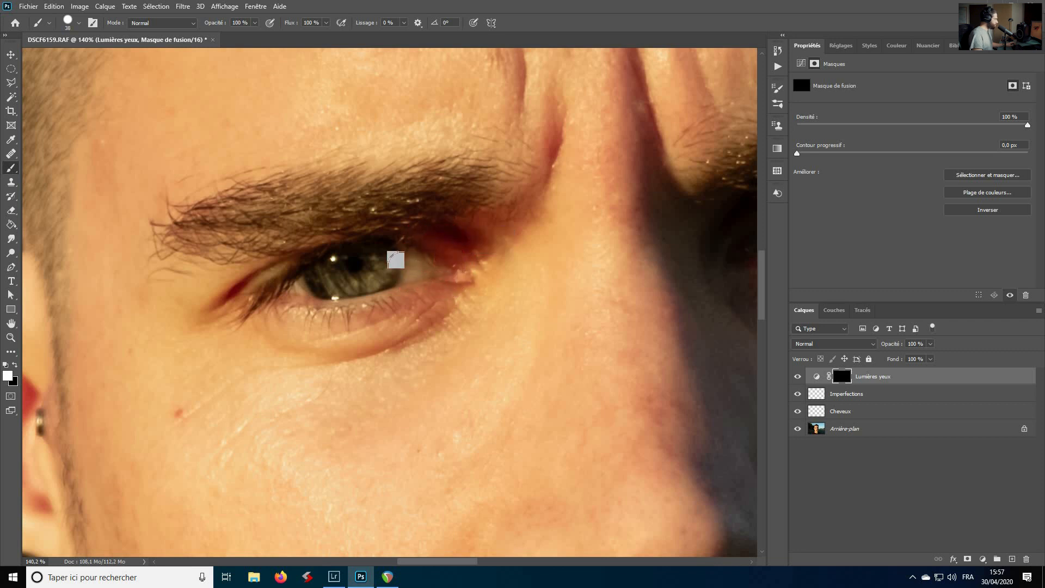
pyautogui.moveTo(323, 262); pyautogui.dragTo(320, 241)
# - Choose a soft brush with 50% opacity and 10% smoothing, set its flow to 20% and its size to about 38 px
pyautogui.click(79, 23)
pyautogui.click(86, 141)
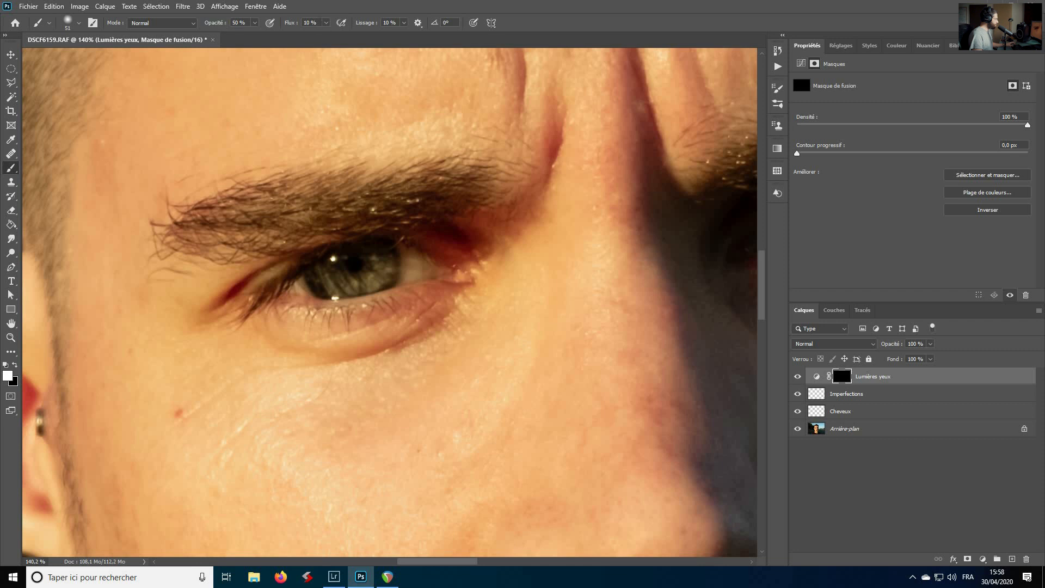
pyautogui.write('20')
pyautogui.press('Return')
pyautogui.moveTo(394, 238)
pyautogui.mouseDown()
pyautogui.moveTo(376, 240)
pyautogui.moveTo(395, 241)
pyautogui.moveTo(394, 210)
pyautogui.mouseUp()
# - Paint white on the mask over the sunlit eye's iris and compare the result with the layer hidden and shown
pyautogui.moveTo(399, 251)
pyautogui.mouseDown()
pyautogui.moveTo(399, 261)
pyautogui.moveTo(399, 217)
pyautogui.moveTo(401, 266)
pyautogui.moveTo(383, 280)
pyautogui.moveTo(323, 266)
pyautogui.mouseUp()
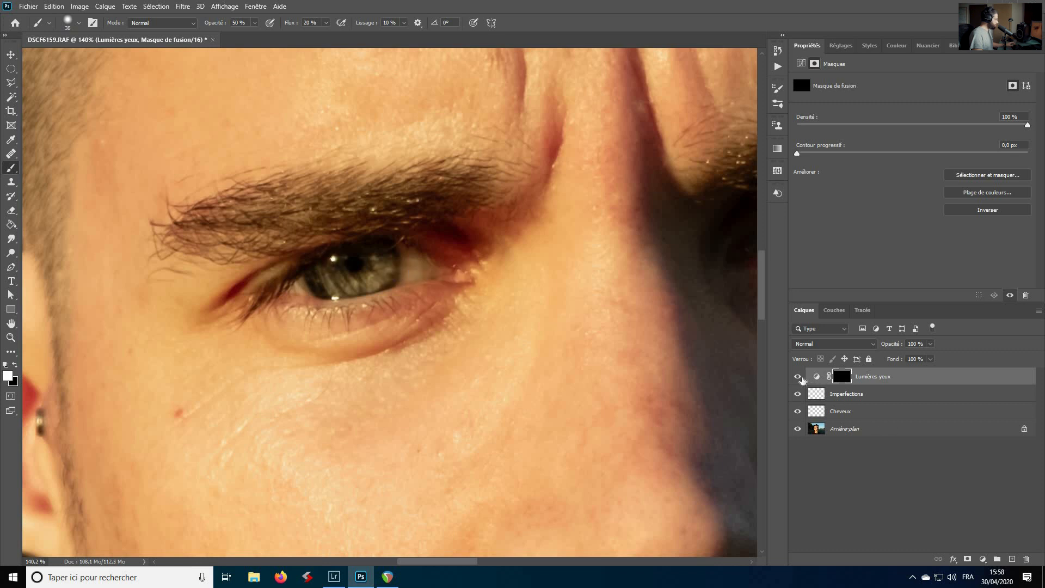
pyautogui.click(799, 377)
pyautogui.click(798, 377)
pyautogui.click(799, 377)
pyautogui.click(799, 378)
# - Paint white on the mask over the shaded eye's iris and add another stroke on the sunlit eye's iris
pyautogui.scroll(-2, 547, 312)
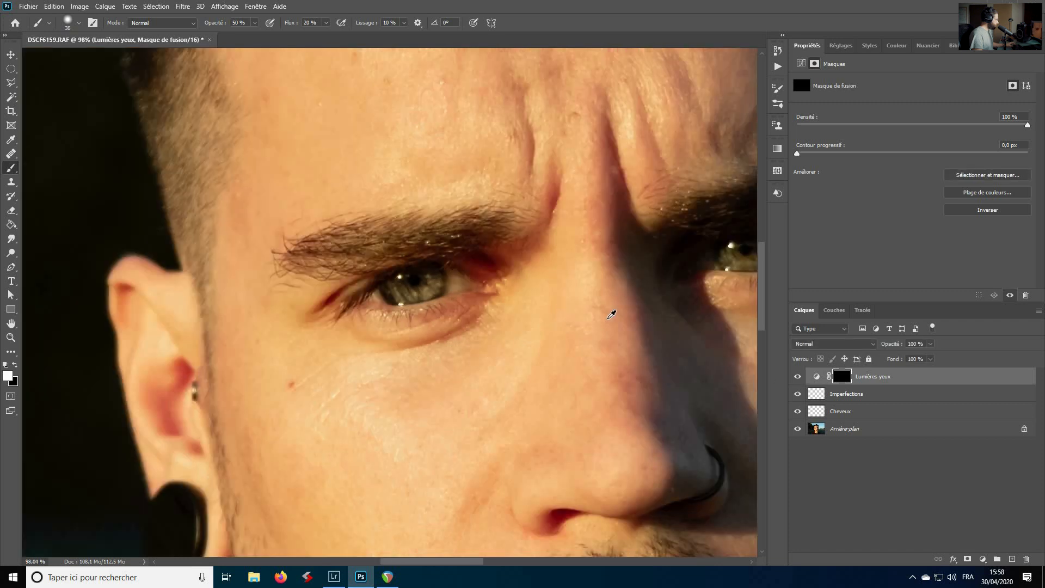
pyautogui.scroll(-3, 748, 287)
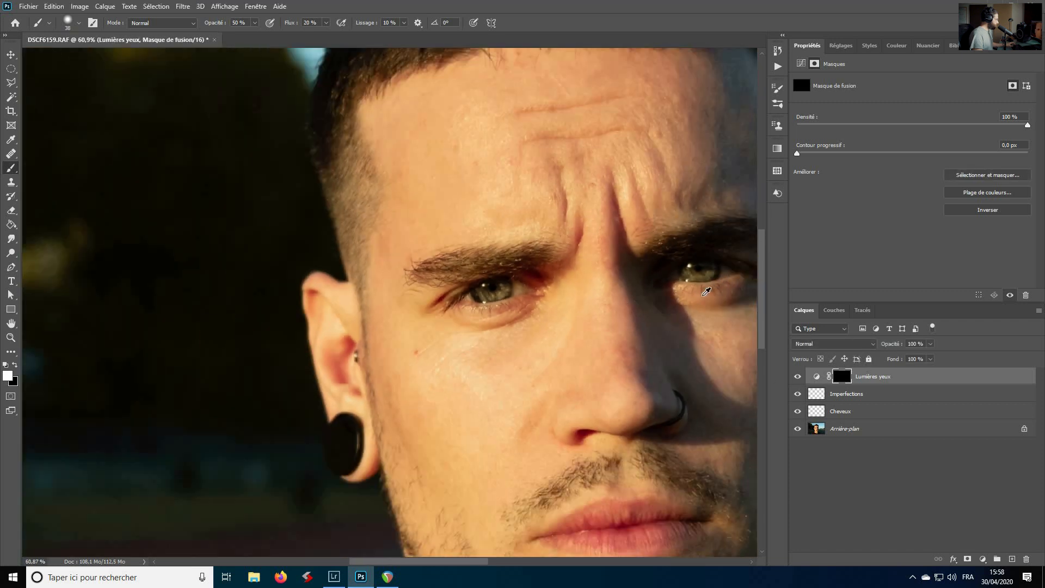
pyautogui.scroll(2, 729, 277)
pyautogui.scroll(1, 730, 278)
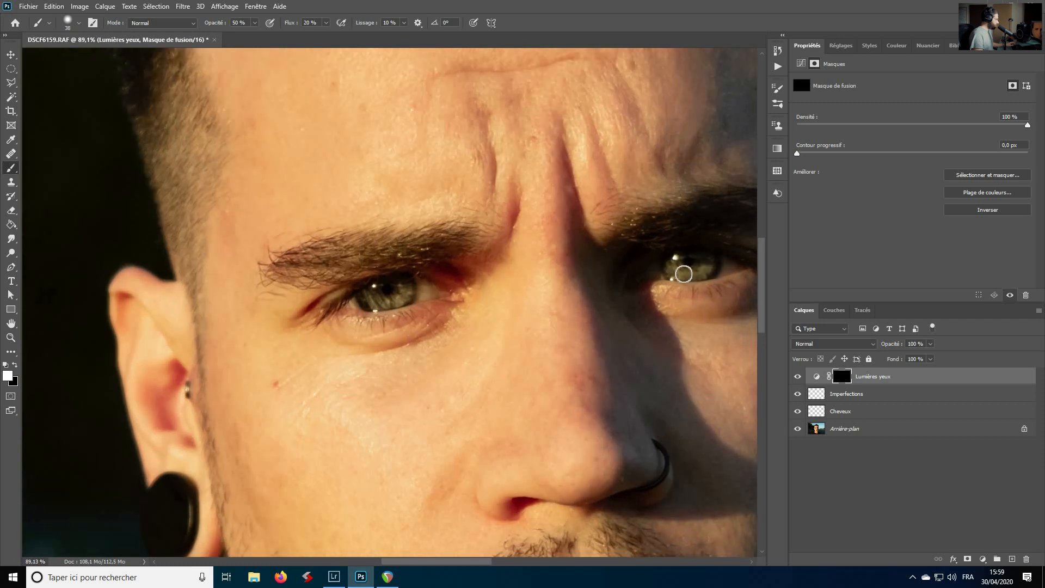
pyautogui.moveTo(673, 270)
pyautogui.mouseDown()
pyautogui.moveTo(713, 266)
pyautogui.moveTo(681, 260)
pyautogui.mouseUp()
pyautogui.moveTo(398, 300); pyautogui.dragTo(374, 289)
# - Inspect the painted mask on its own and compare both eyes with Lumières yeux hidden and shown
pyautogui.keyDown('alt'); pyautogui.click(846, 381); pyautogui.keyUp('alt')
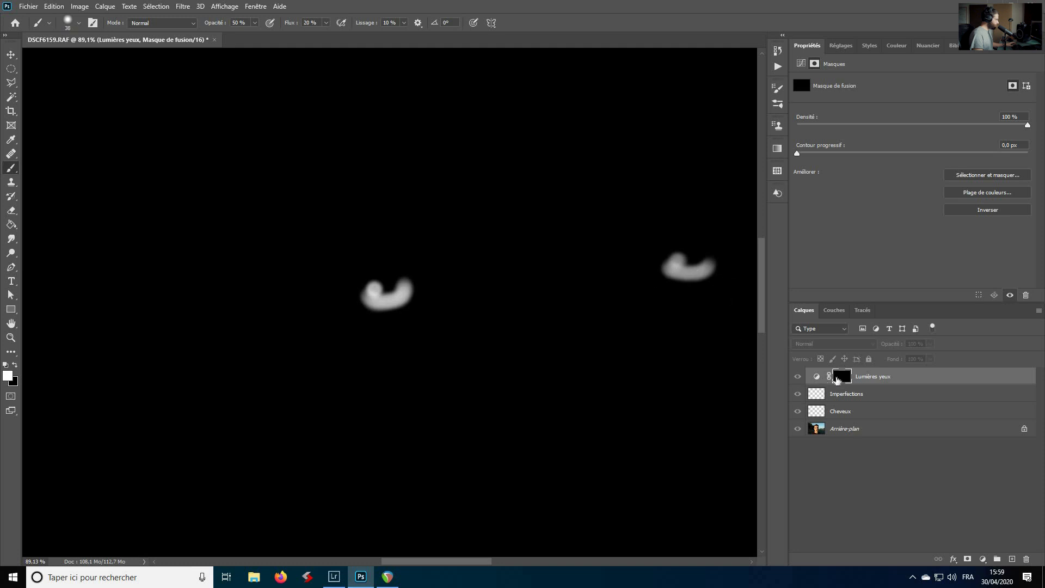
pyautogui.keyDown('alt'); pyautogui.click(844, 380); pyautogui.keyUp('alt')
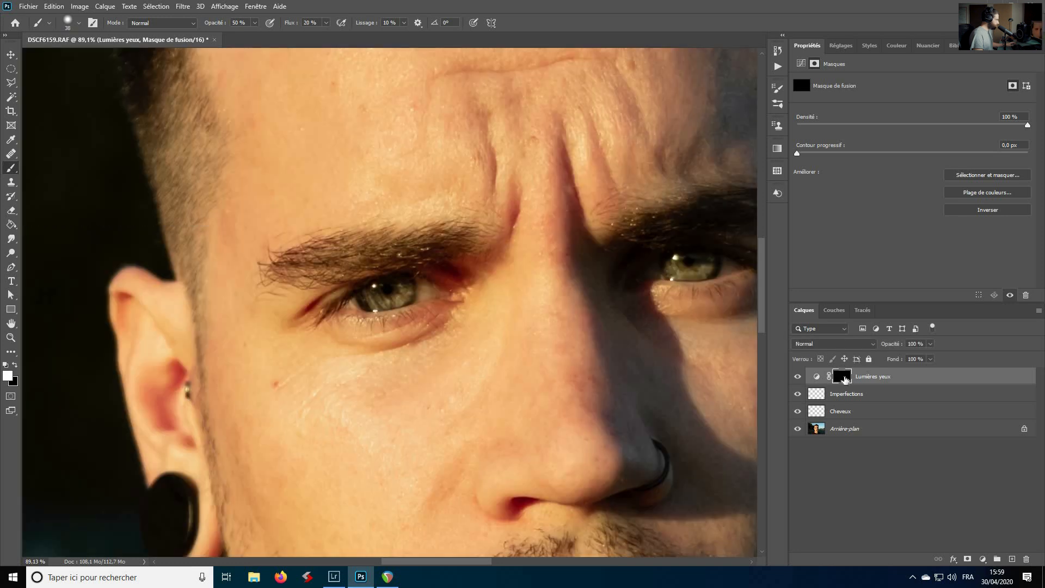
pyautogui.click(798, 378)
pyautogui.click(798, 378)
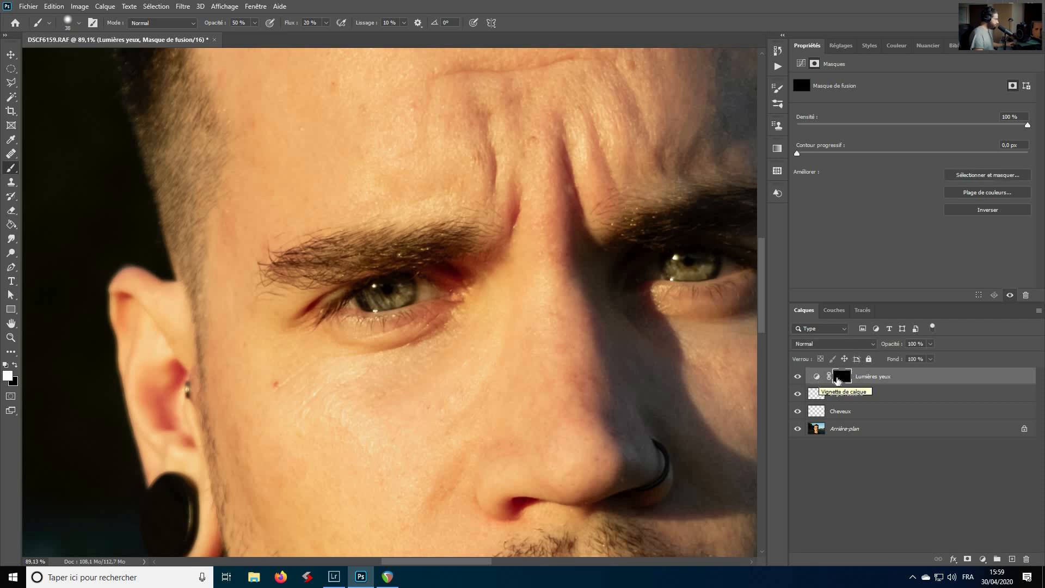
# - Try the Superposition blend mode on Lumières yeux with the opacity lowered to 13%
pyautogui.moveTo(895, 344); pyautogui.dragTo(985, 348)
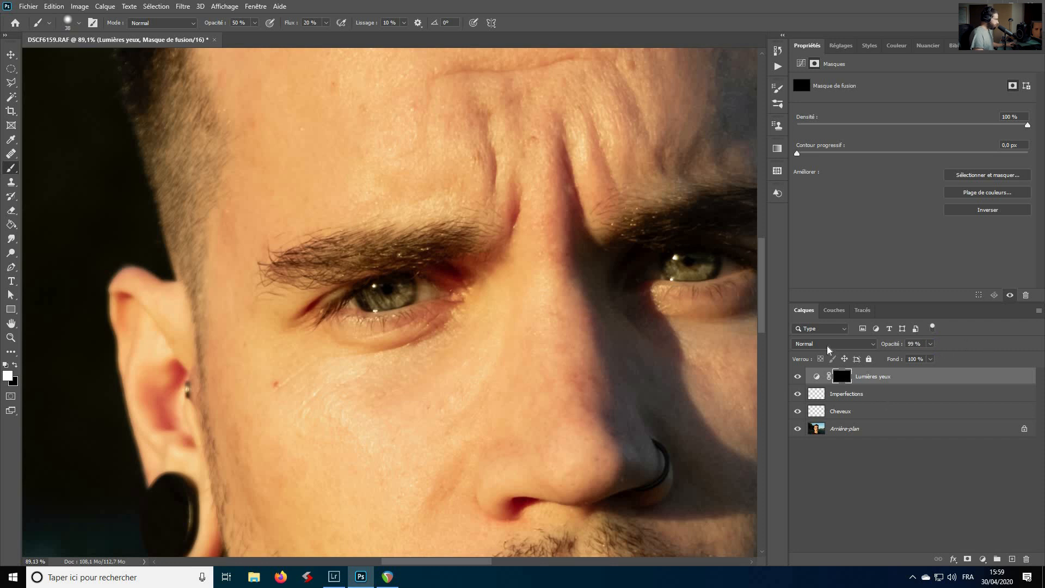
pyautogui.click(829, 344)
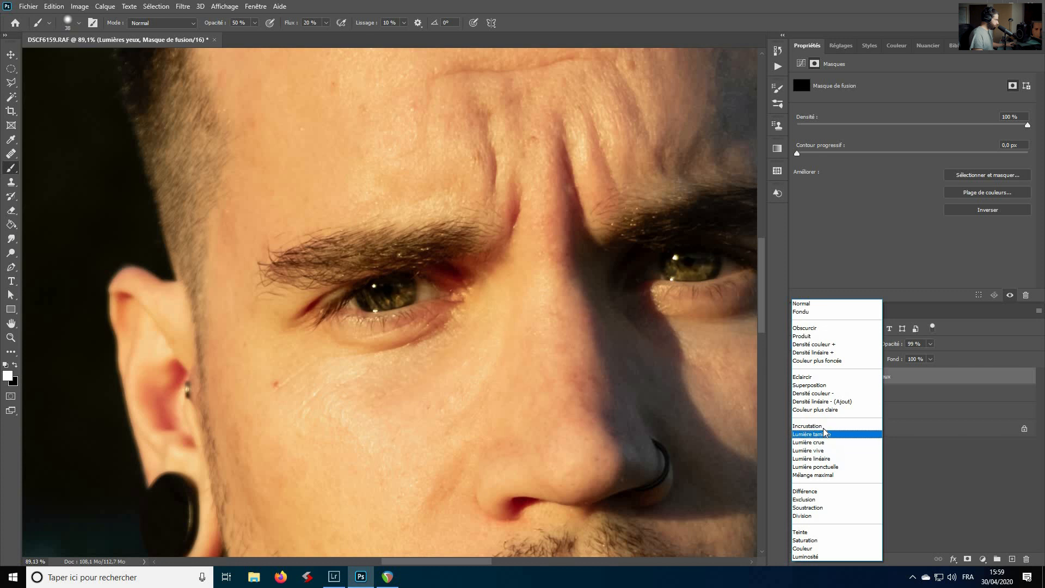
pyautogui.click(854, 384)
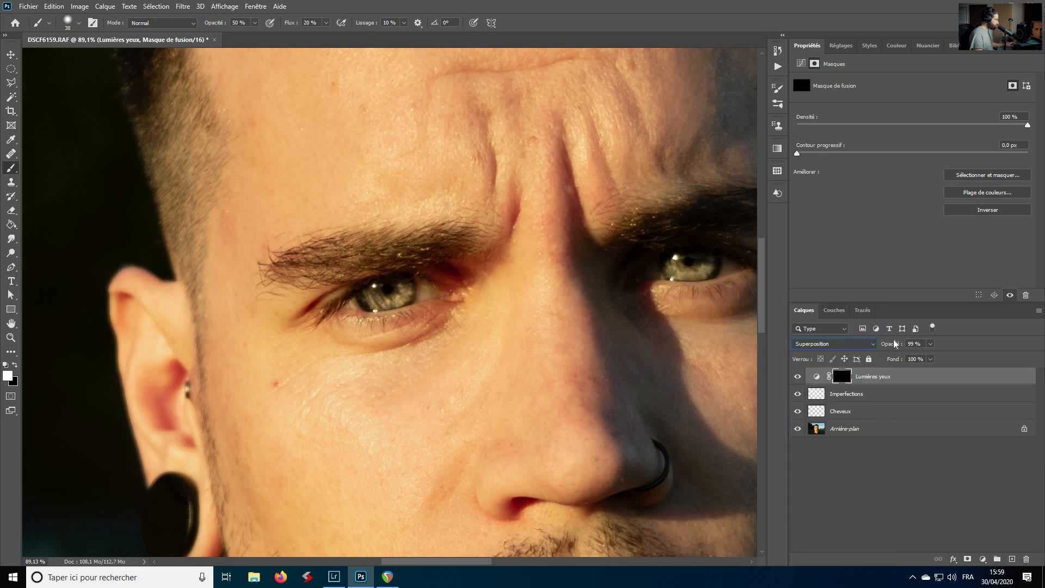
pyautogui.moveTo(894, 343); pyautogui.dragTo(817, 345)
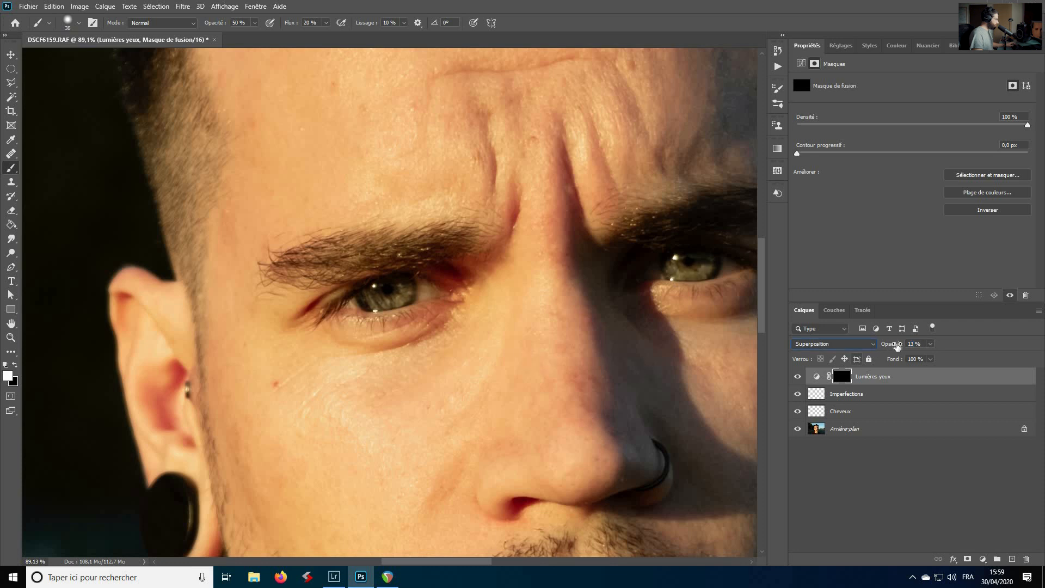
# - Set the blend mode of Lumières yeux to Eclaircir and its opacity to 42%
pyautogui.click(837, 345)
pyautogui.click(823, 377)
pyautogui.moveTo(901, 347)
pyautogui.mouseDown()
pyautogui.moveTo(954, 347)
pyautogui.moveTo(920, 347)
pyautogui.mouseUp()
# - Compare the portrait with and without Lumières yeux, both close up on the face and at full-image view
pyautogui.moveTo(456, 563); pyautogui.dragTo(470, 563)
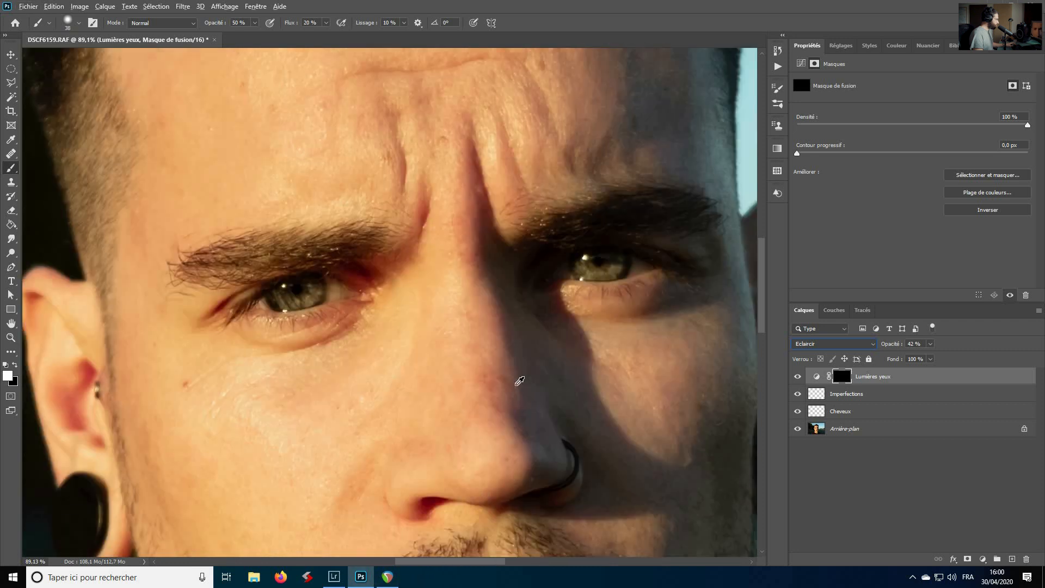
pyautogui.click(11, 55)
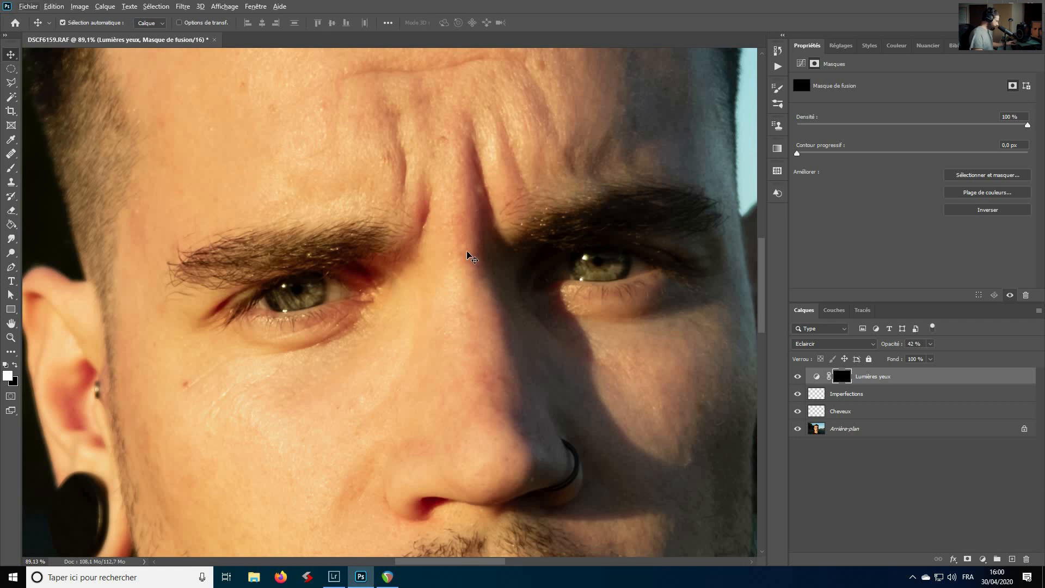
pyautogui.scroll(-3, 451, 286)
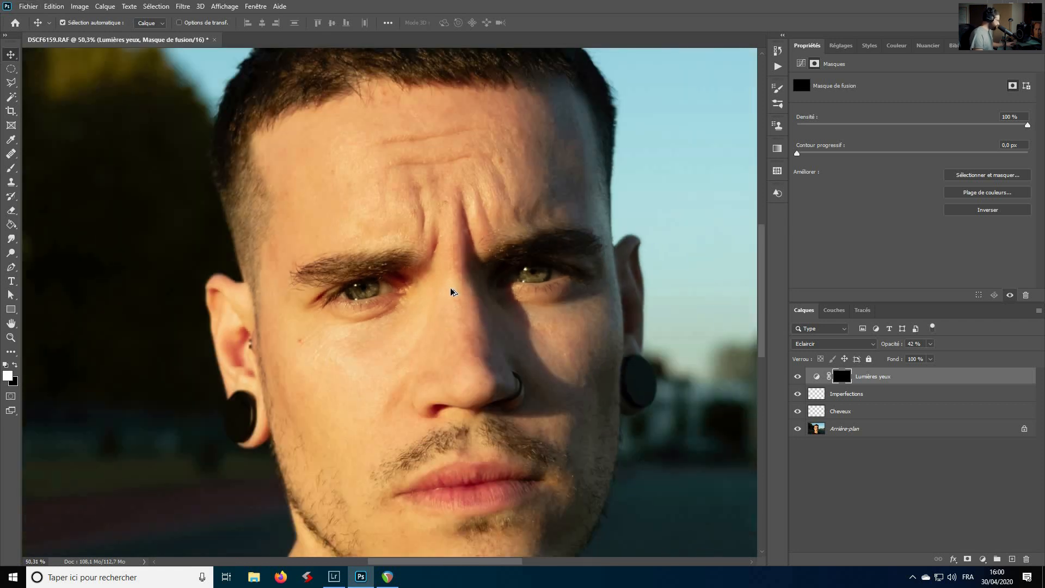
pyautogui.scroll(-1, 451, 292)
pyautogui.click(798, 376)
pyautogui.click(798, 377)
pyautogui.click(798, 378)
pyautogui.click(798, 378)
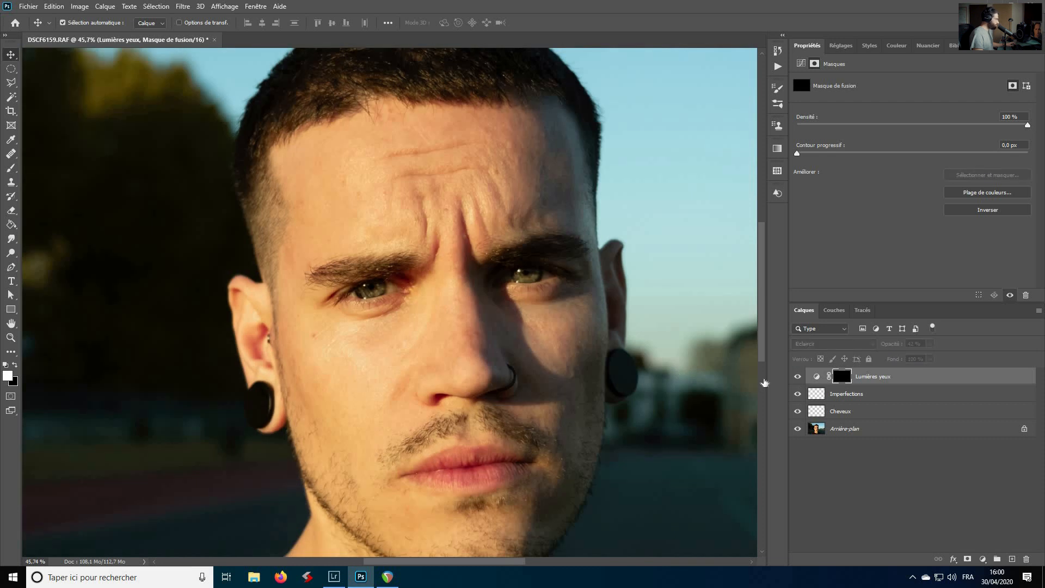
pyautogui.scroll(-5, 581, 361)
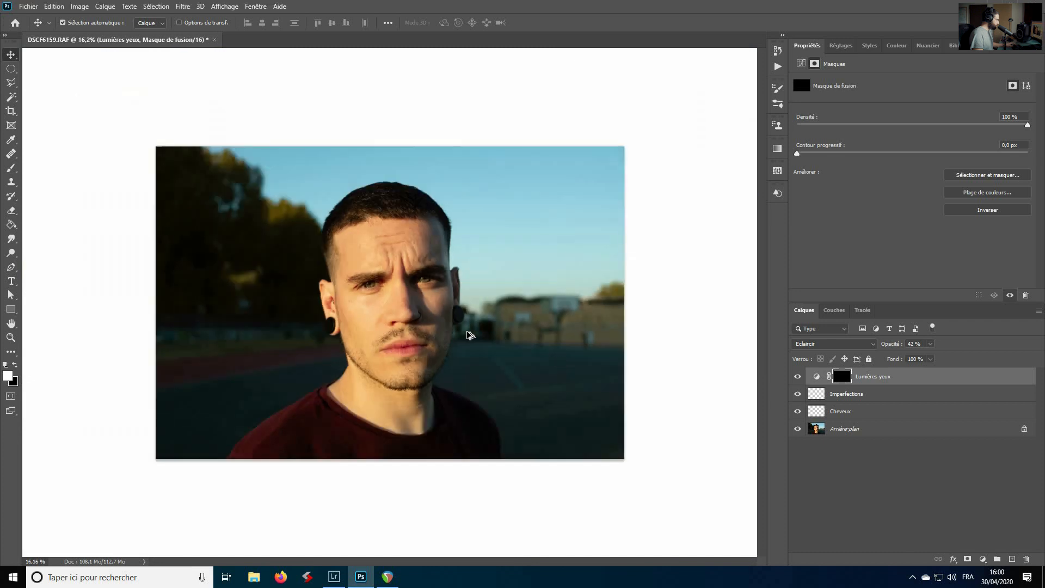
pyautogui.scroll(2, 467, 332)
pyautogui.click(798, 377)
pyautogui.click(798, 378)
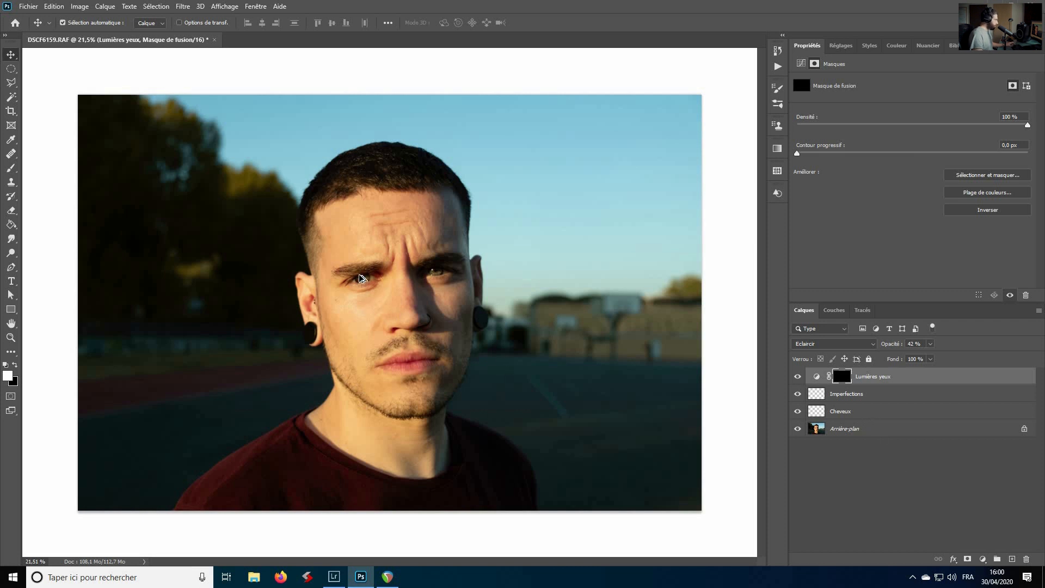
pyautogui.scroll(2, 364, 284)
pyautogui.scroll(-1, 371, 289)
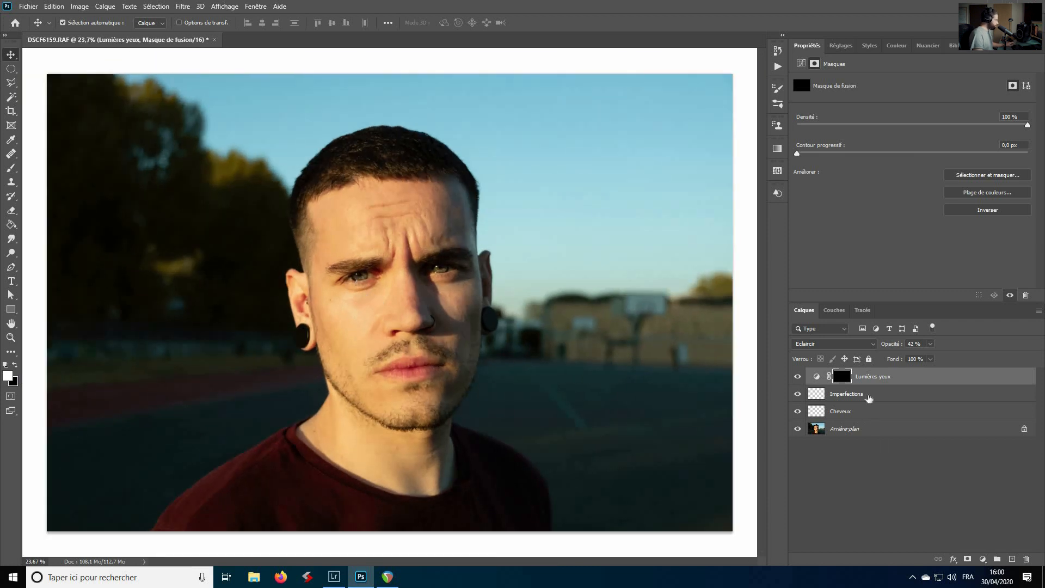
# - Duplicate the Imperfections, Cheveux and Arrière-plan layers and merge the copies into a single layer
pyautogui.hotkey('shift', 'alt', 'n')
pyautogui.click(875, 398)
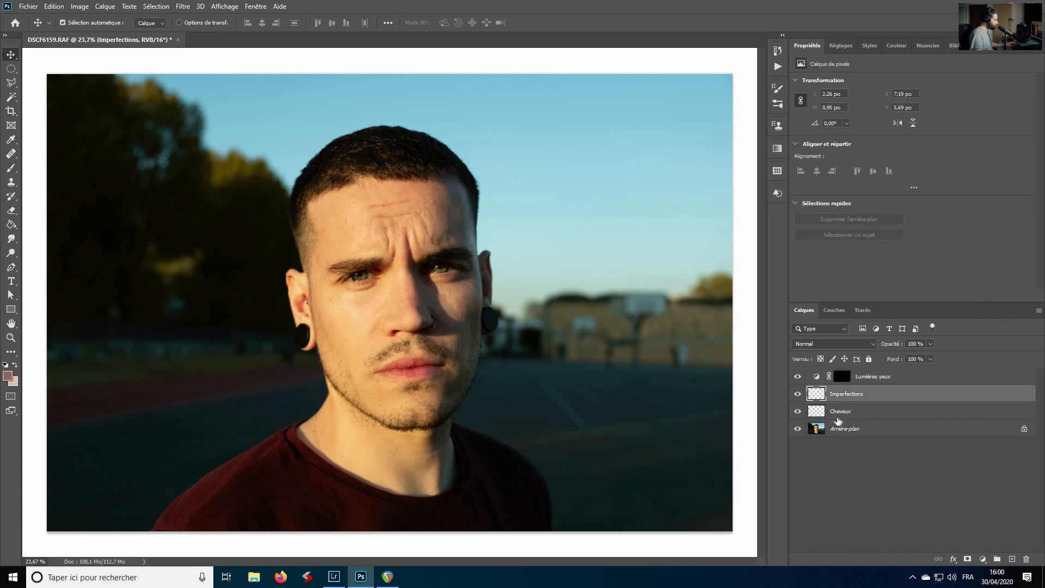
pyautogui.keyDown('shift'); pyautogui.click(850, 428); pyautogui.keyUp('shift')
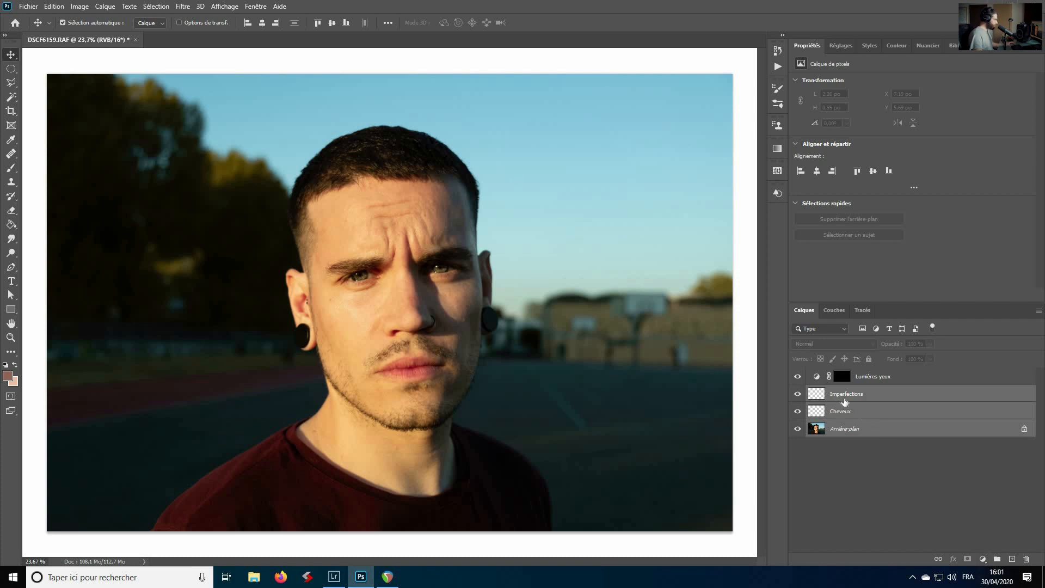
pyautogui.hotkey('ctrl', 'j')
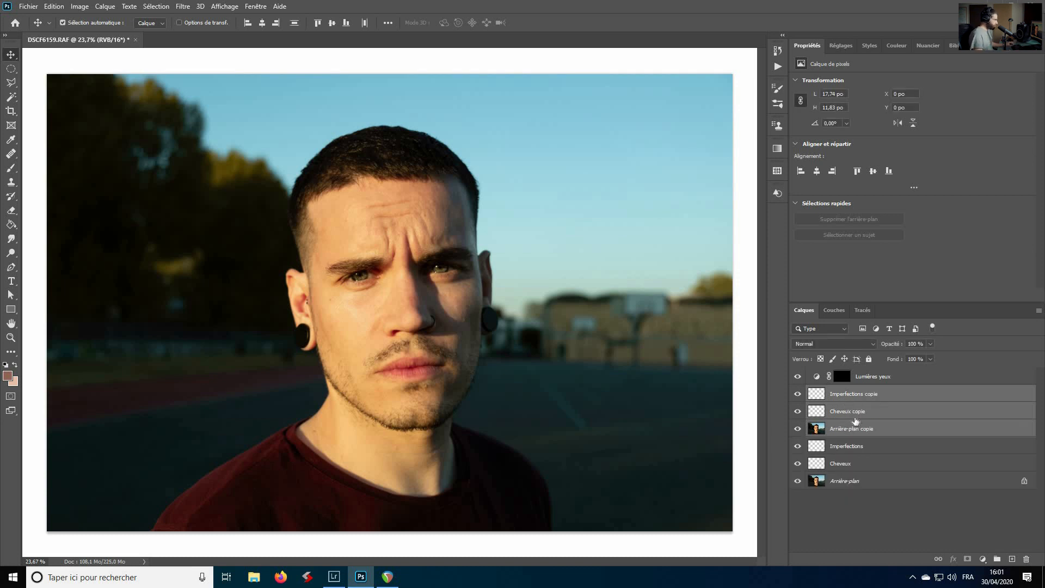
pyautogui.rightClick(857, 394)
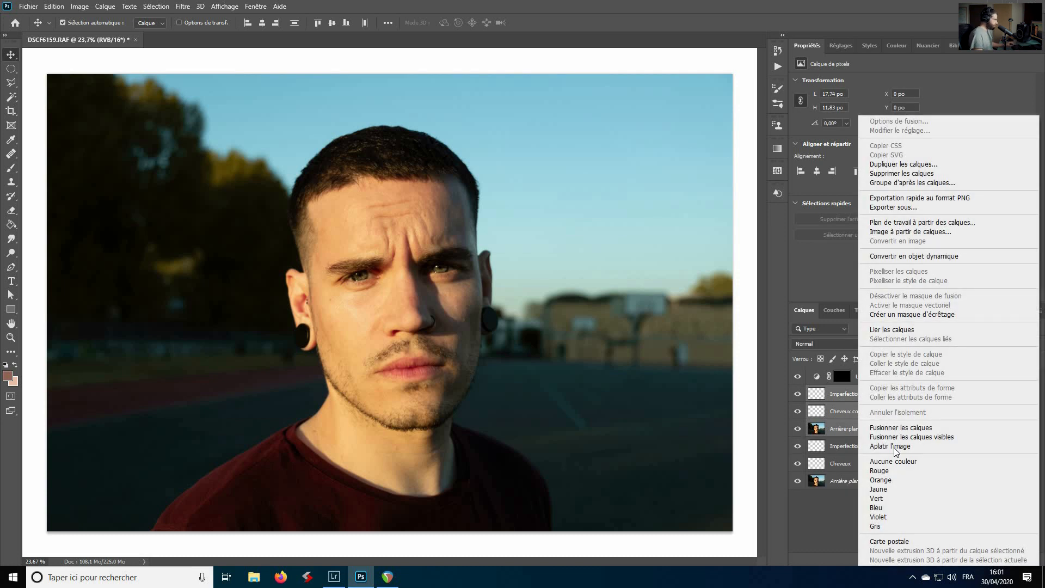
pyautogui.click(899, 427)
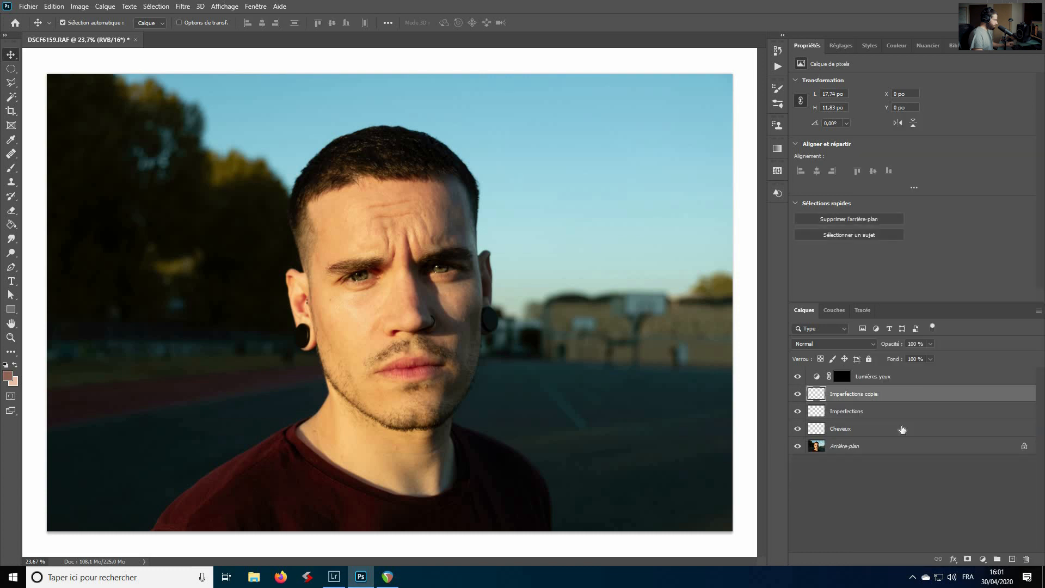
# - Sharpen the merged Imperfections copie layer with Netteté optimisée at Gain 186%, Rayon 8,9 px and Réduction du bruit 61%, checking the eye in the preview
pyautogui.click(105, 6)
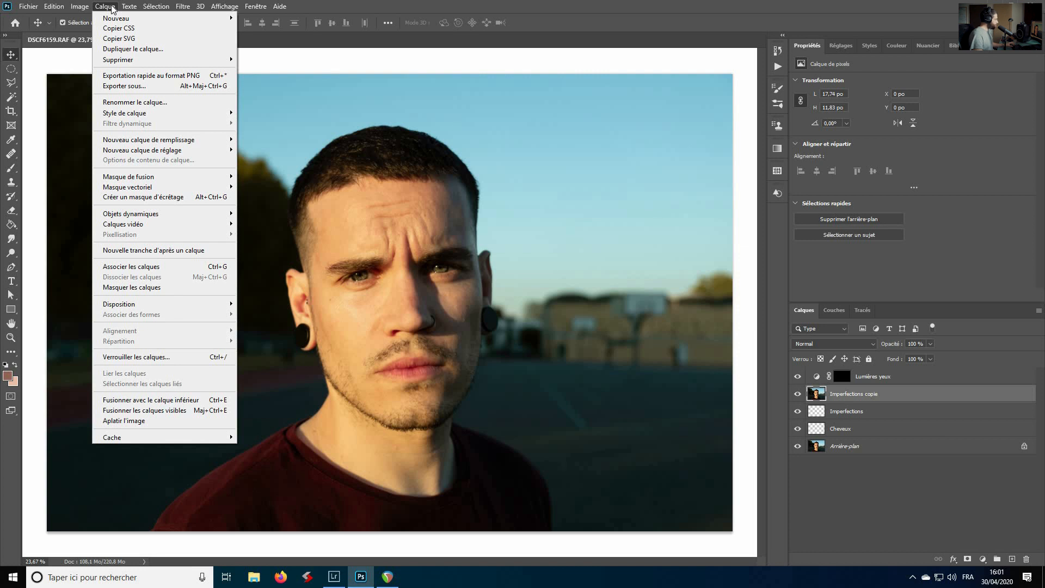
pyautogui.moveTo(188, 8)
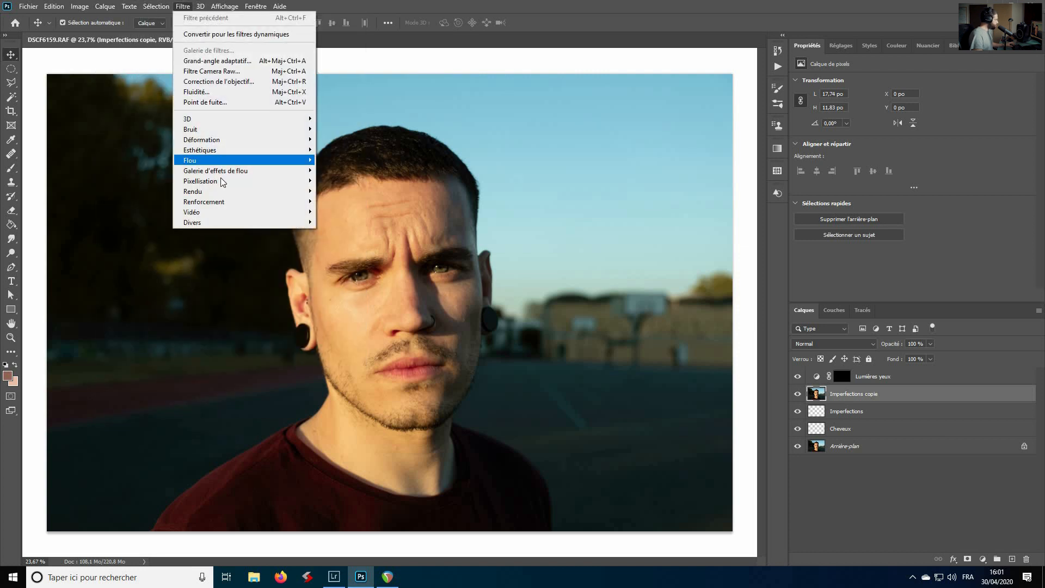
pyautogui.moveTo(226, 203)
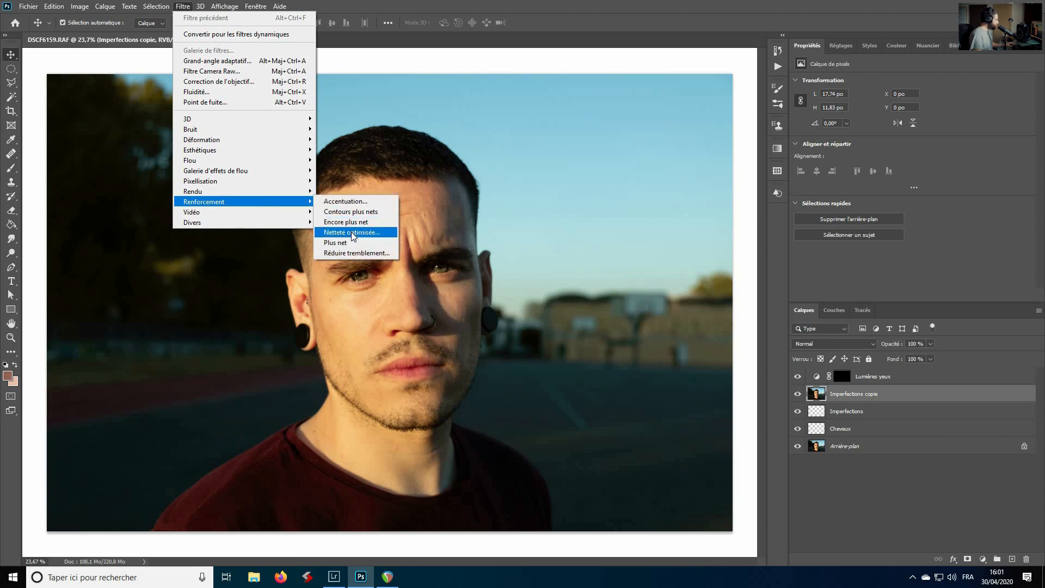
pyautogui.click(351, 232)
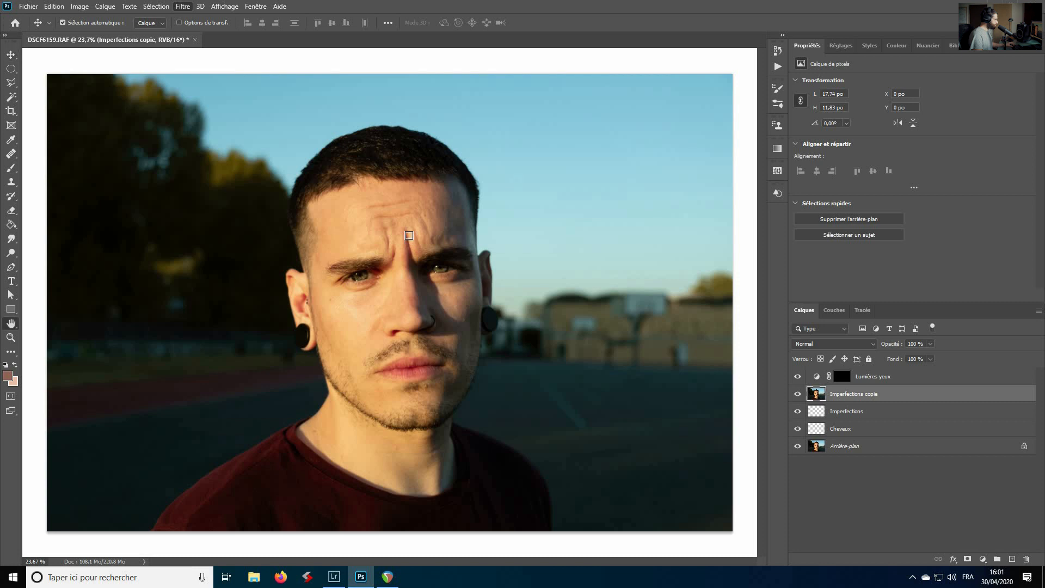
pyautogui.moveTo(665, 159); pyautogui.dragTo(724, 290)
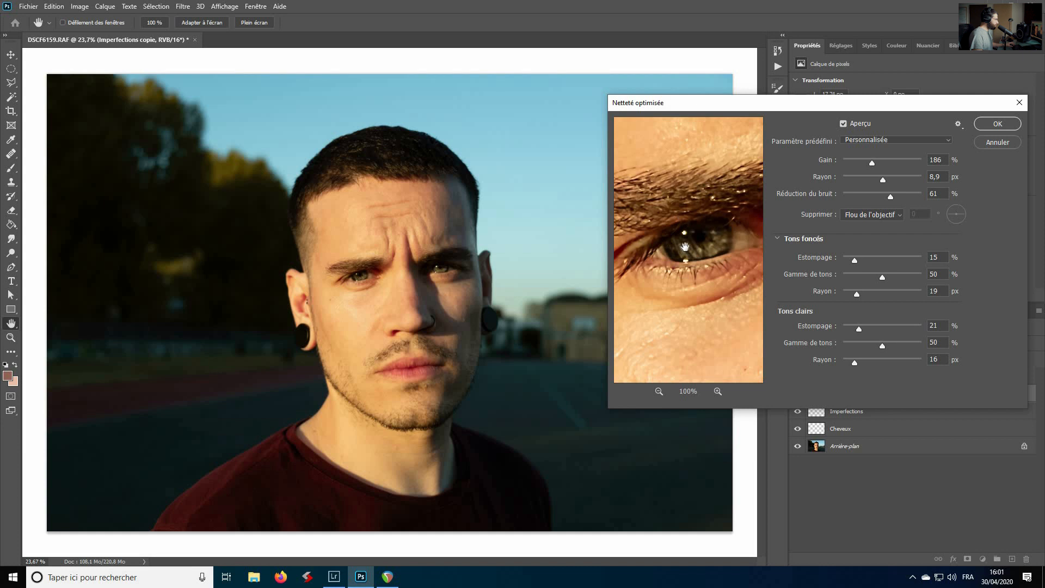
pyautogui.click(686, 215)
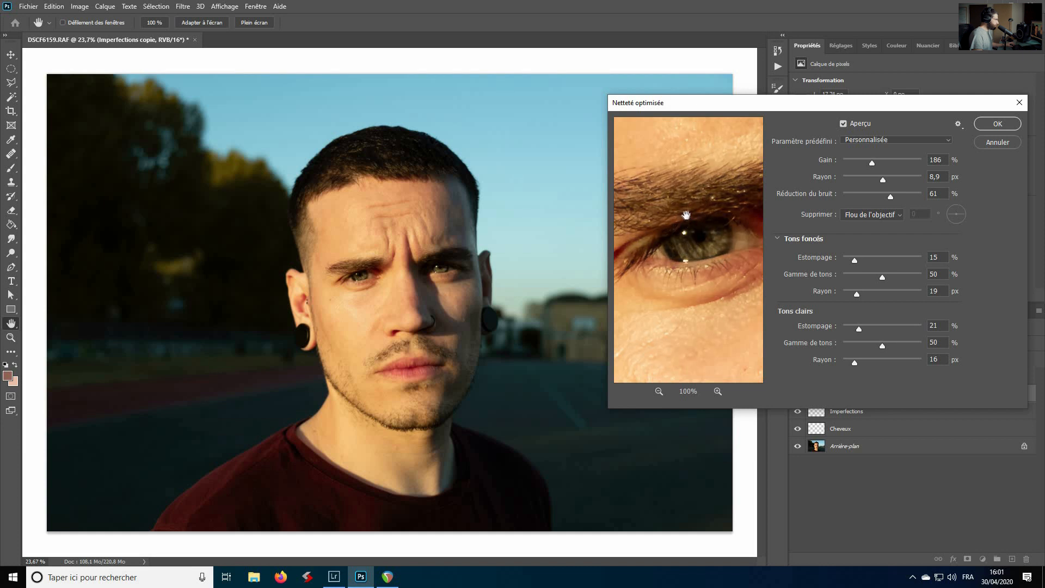
pyautogui.click(686, 215)
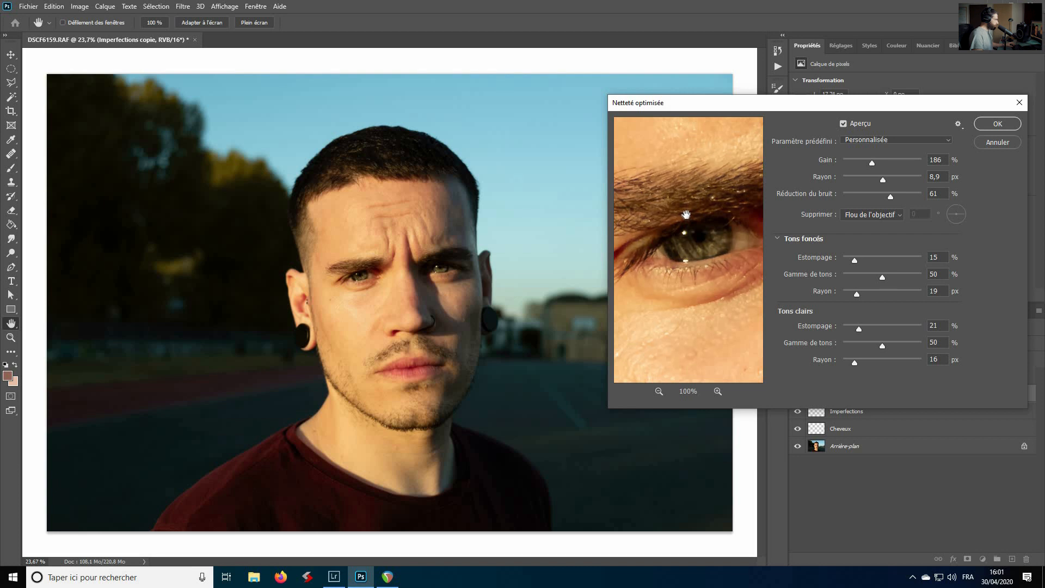
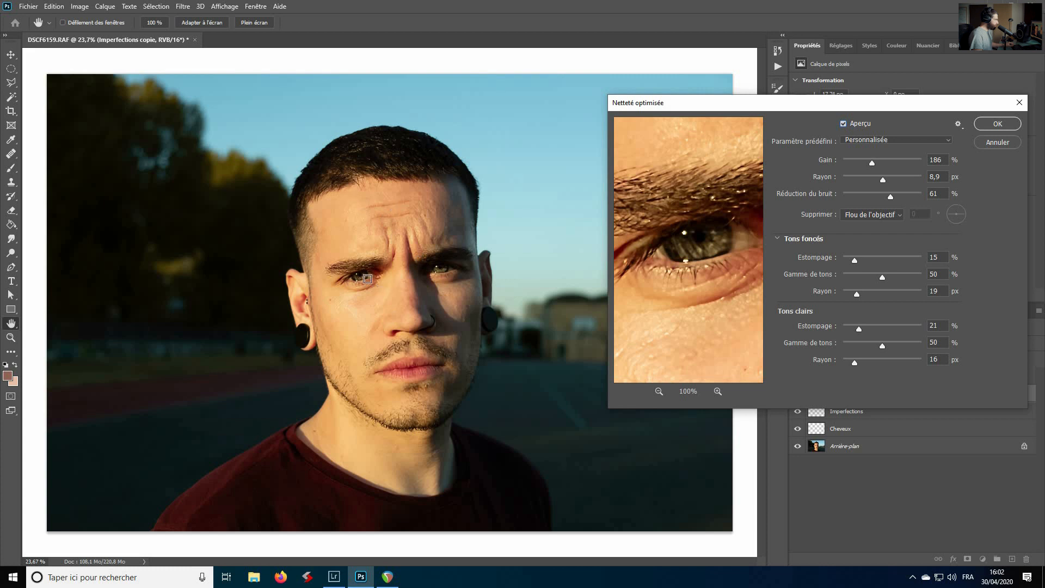
pyautogui.click(994, 126)
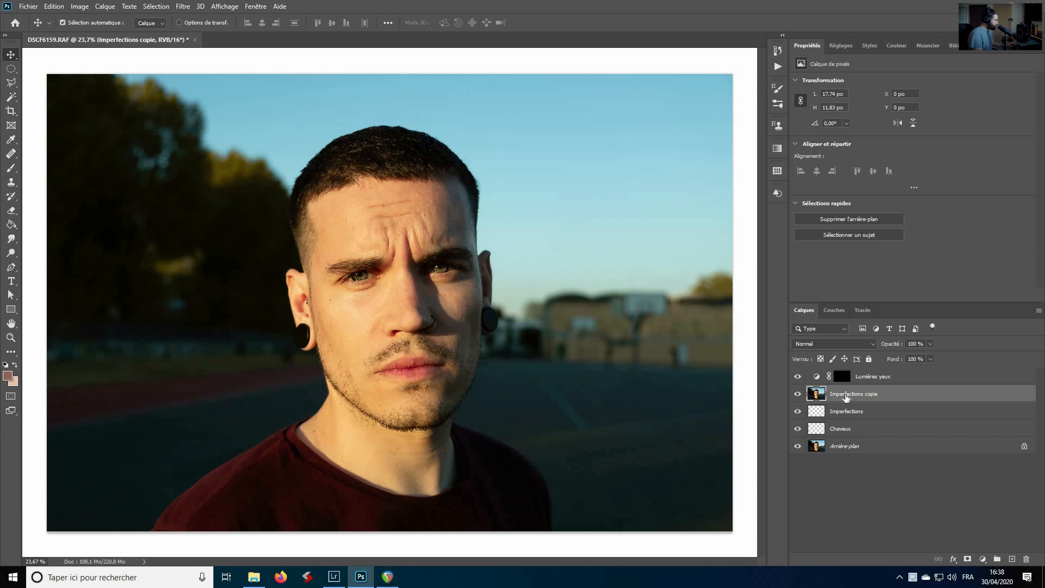
# - Rename the sharpened Imperfections copie layer as Netteté Yeux
pyautogui.doubleClick(846, 394)
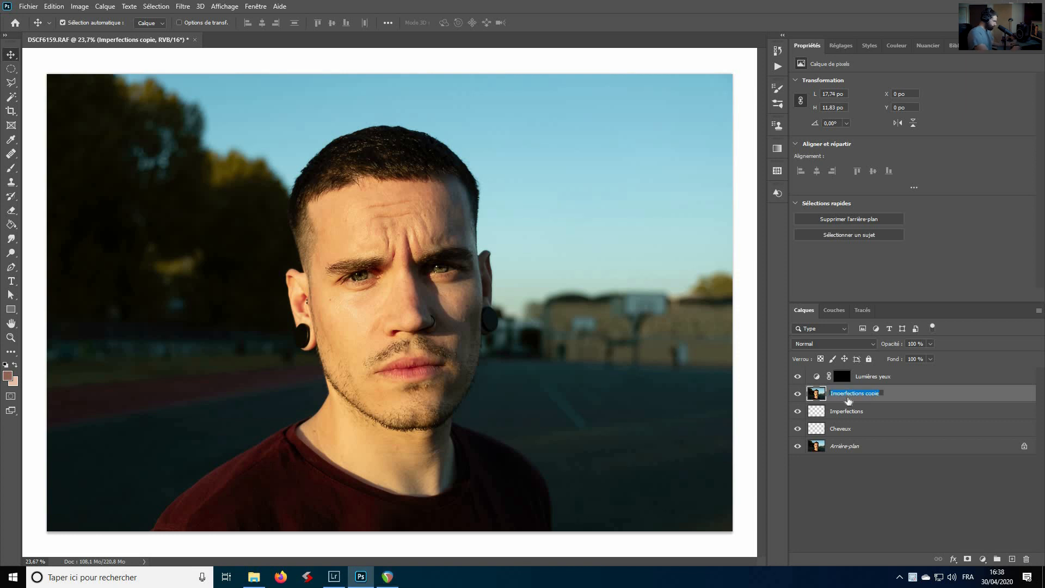
pyautogui.write('Netteté ')
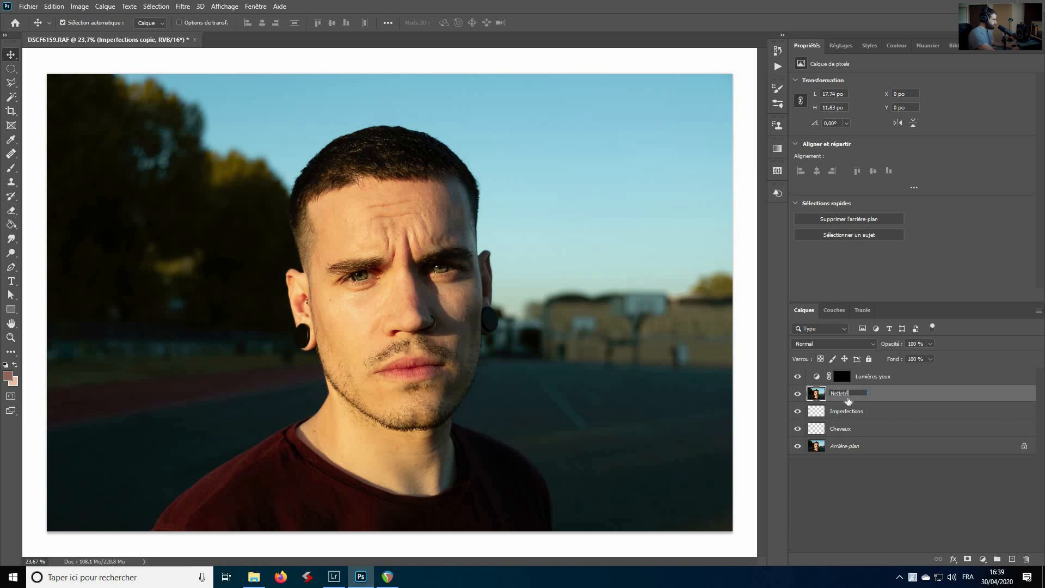
pyautogui.write('Yeux')
pyautogui.press('Return')
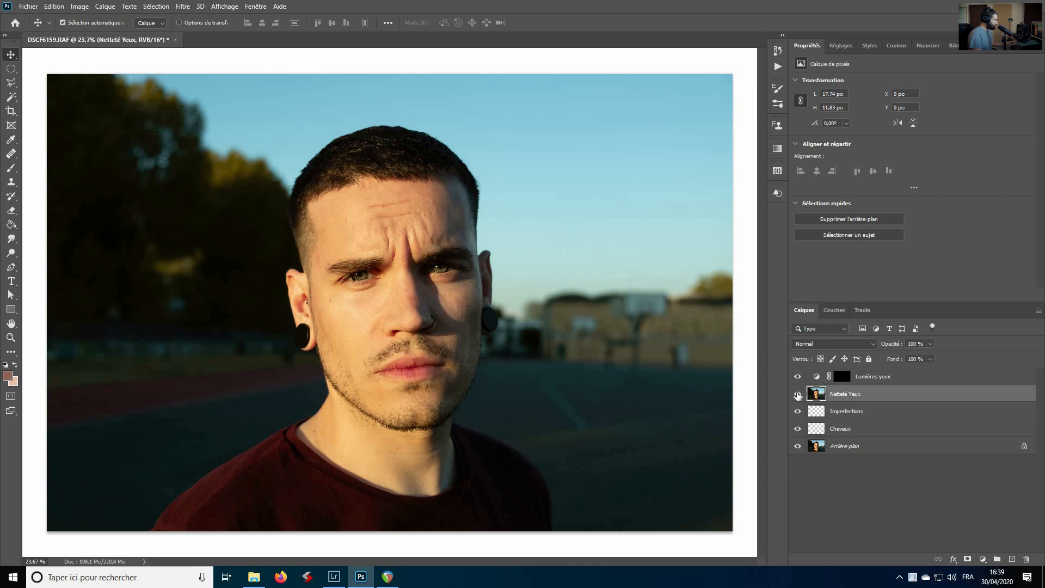
# - Compare the portrait with and without Netteté Yeux, and add a layer mask inverted to black to it
pyautogui.click(798, 394)
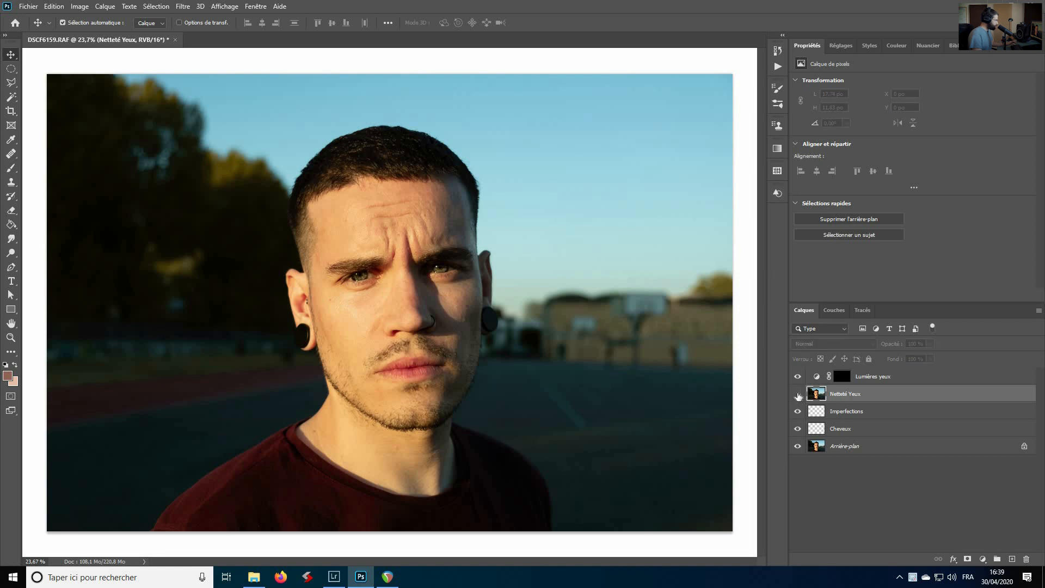
pyautogui.click(798, 395)
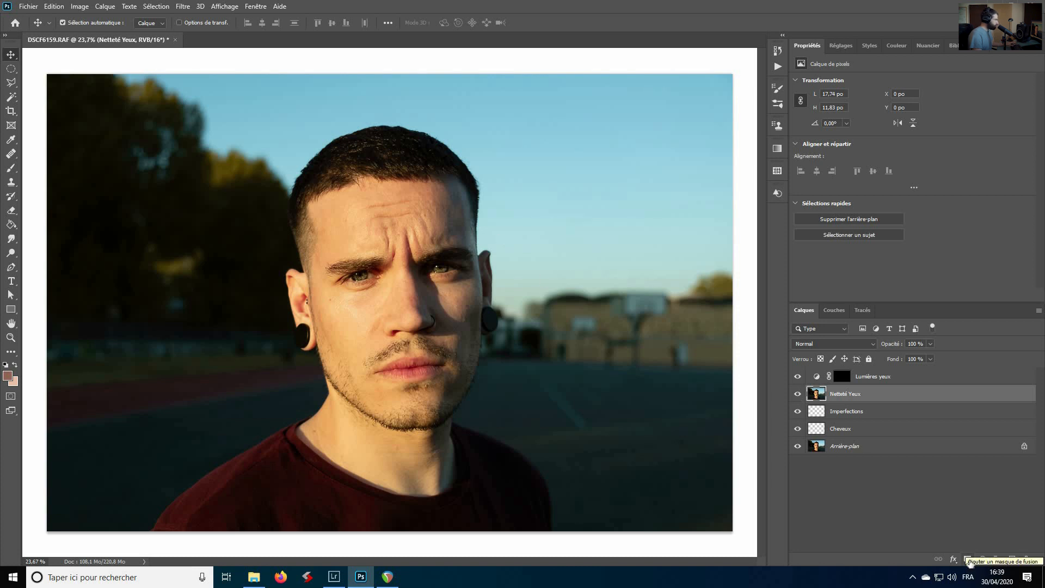
pyautogui.click(969, 560)
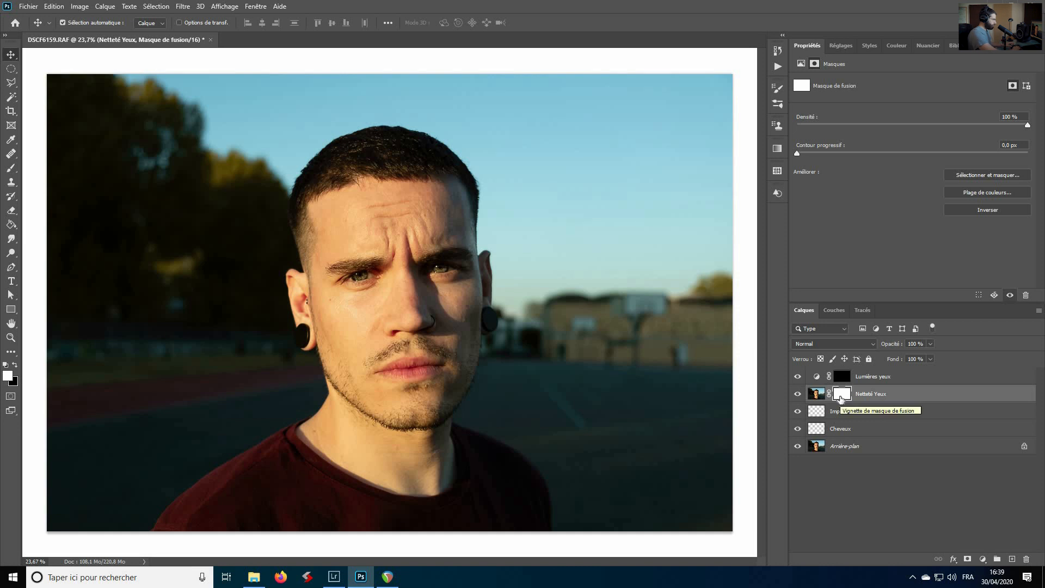
pyautogui.hotkey('ctrl', 'i')
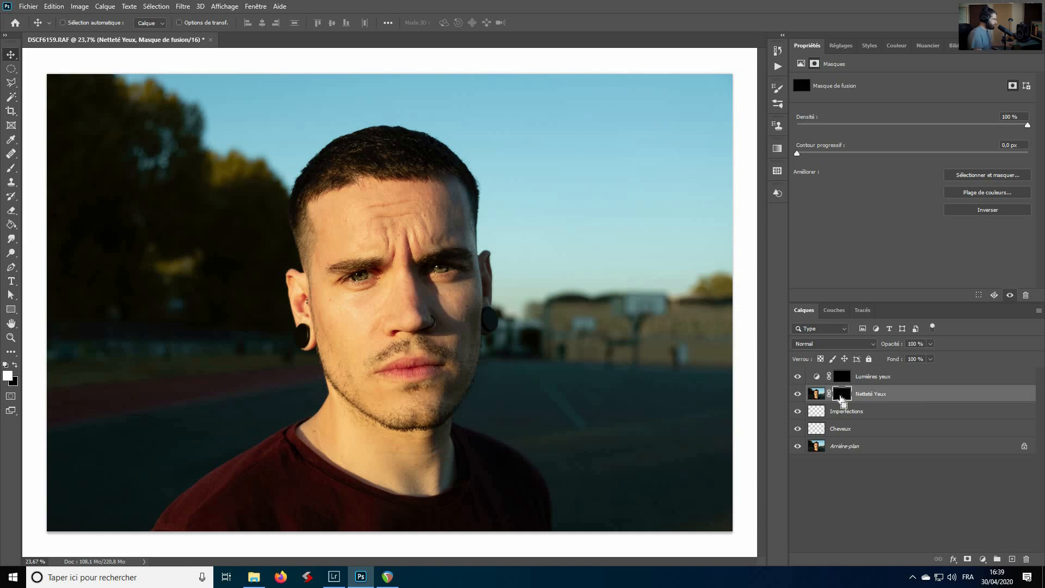
# - Paint white over both irises on the Netteté Yeux mask with the Brush at 50% opacity and 20% flow
pyautogui.scroll(2, 381, 273)
pyautogui.scroll(6, 381, 275)
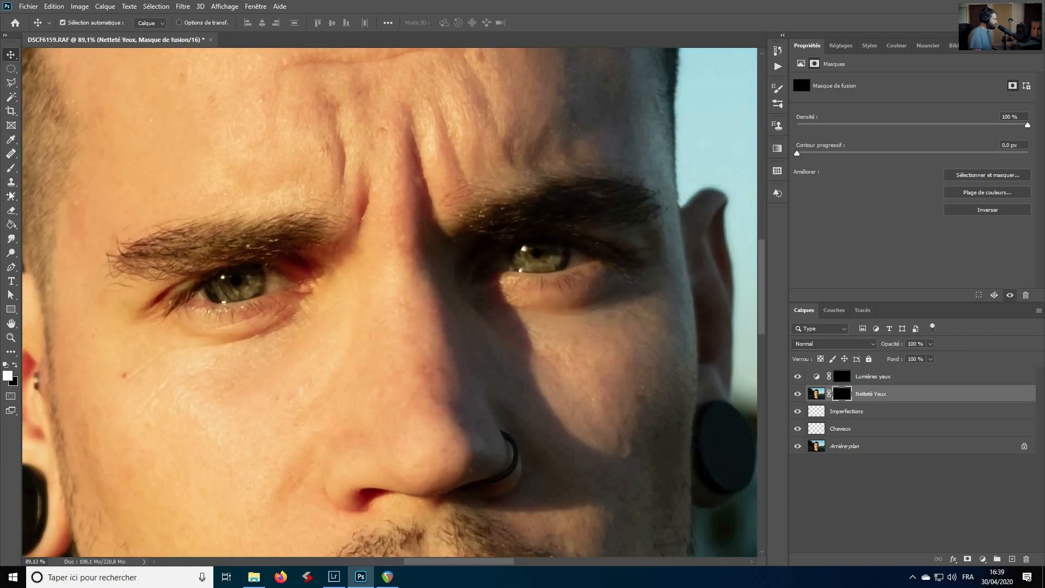
pyautogui.click(11, 168)
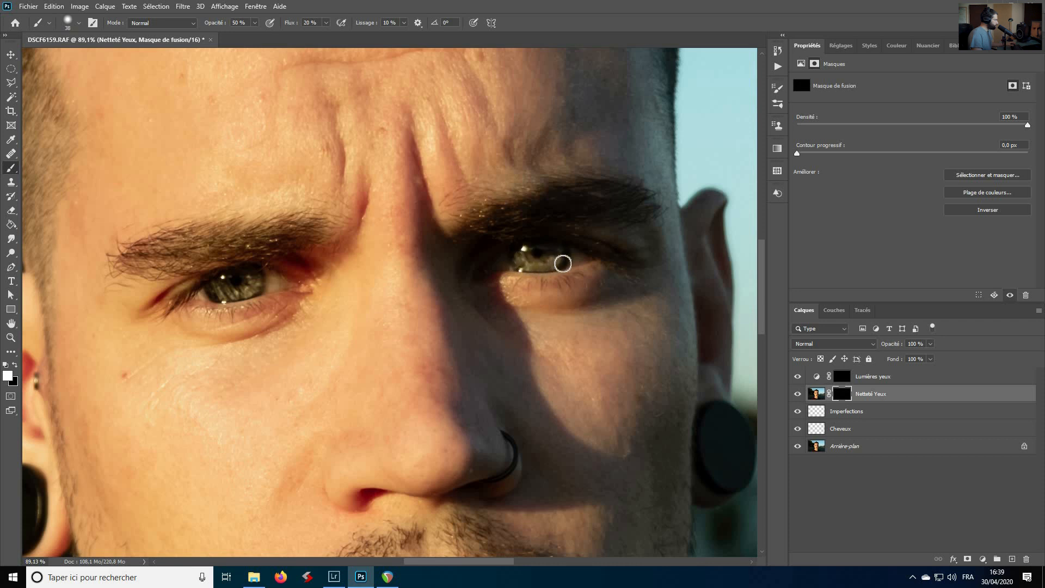
pyautogui.moveTo(541, 269)
pyautogui.mouseDown()
pyautogui.moveTo(518, 266)
pyautogui.moveTo(519, 257)
pyautogui.mouseUp()
pyautogui.moveTo(202, 287); pyautogui.dragTo(251, 275)
# - Inspect the painted mask of Netteté Yeux and compare the eyes with and without the layer
pyautogui.keyDown('alt'); pyautogui.click(842, 395); pyautogui.keyUp('alt')
pyautogui.keyDown('alt'); pyautogui.click(842, 395); pyautogui.keyUp('alt')
pyautogui.keyDown('alt'); pyautogui.click(842, 395); pyautogui.keyUp('alt')
pyautogui.keyDown('alt'); pyautogui.click(842, 396); pyautogui.keyUp('alt')
pyautogui.click(816, 395)
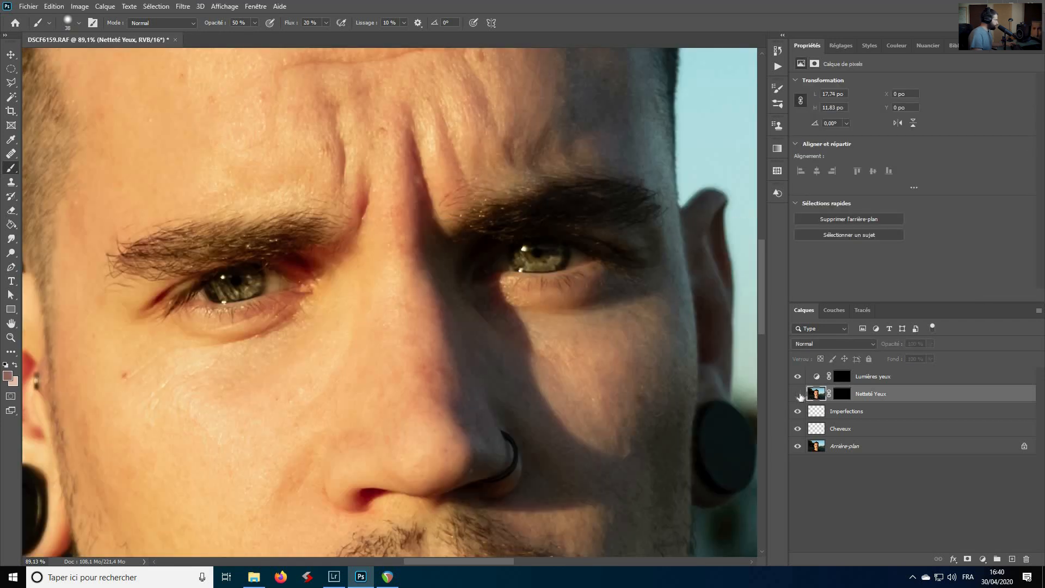
pyautogui.click(800, 395)
pyautogui.click(799, 395)
pyautogui.click(799, 395)
# - Set the opacity of Netteté Yeux to 53% and compare the full portrait with and without the two eye layers
pyautogui.click(845, 396)
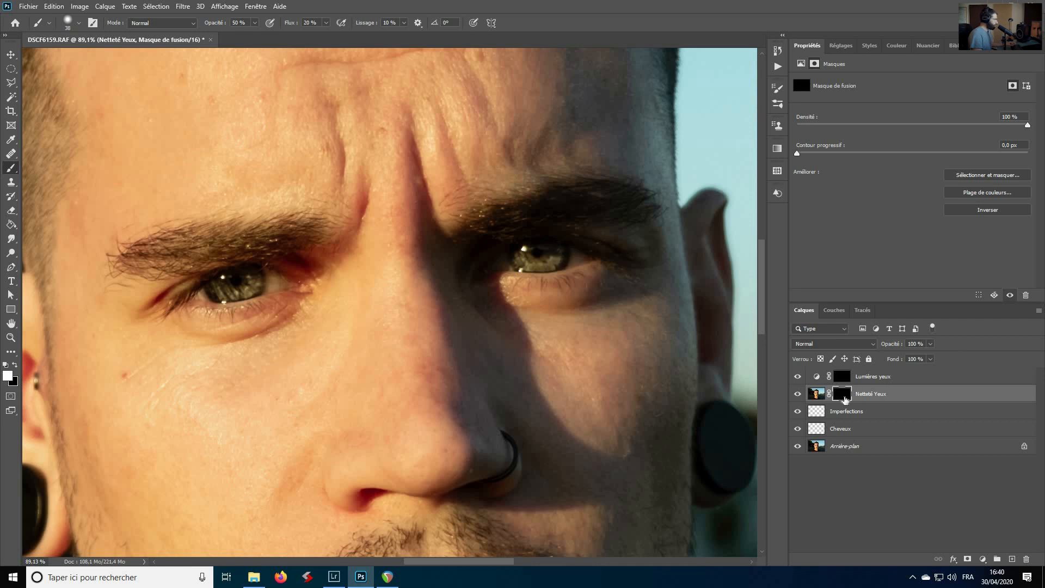
pyautogui.moveTo(891, 344); pyautogui.dragTo(847, 347)
pyautogui.scroll(-5, 577, 346)
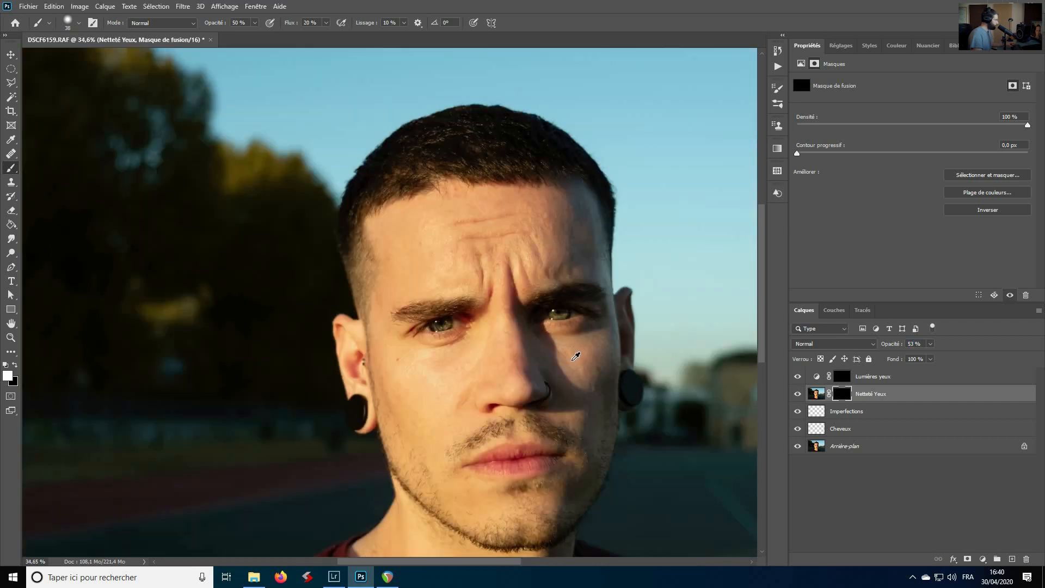
pyautogui.scroll(-2, 577, 359)
pyautogui.scroll(1, 498, 327)
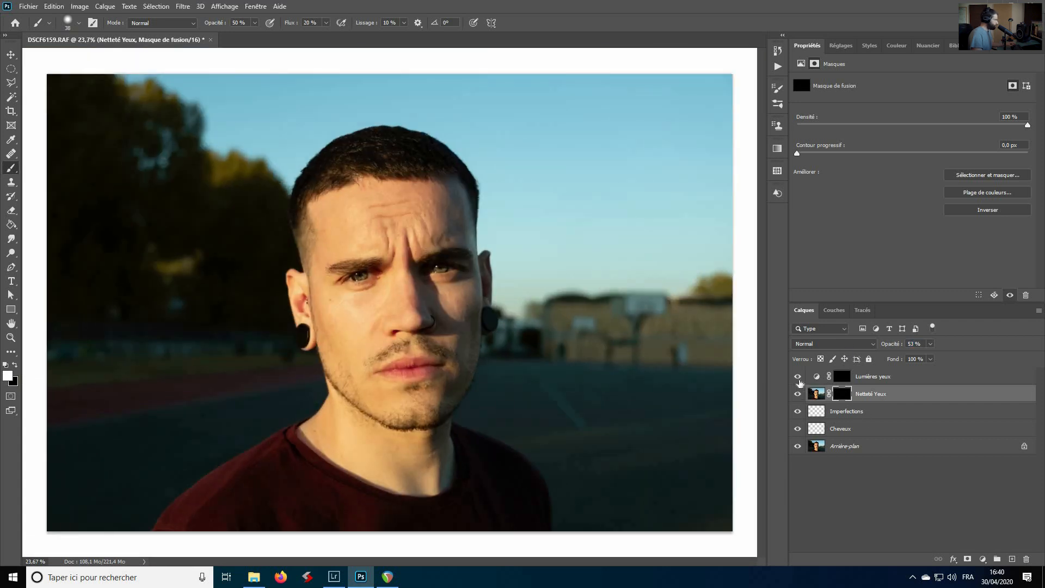
pyautogui.click(798, 379)
pyautogui.click(798, 393)
pyautogui.click(798, 376)
pyautogui.click(799, 394)
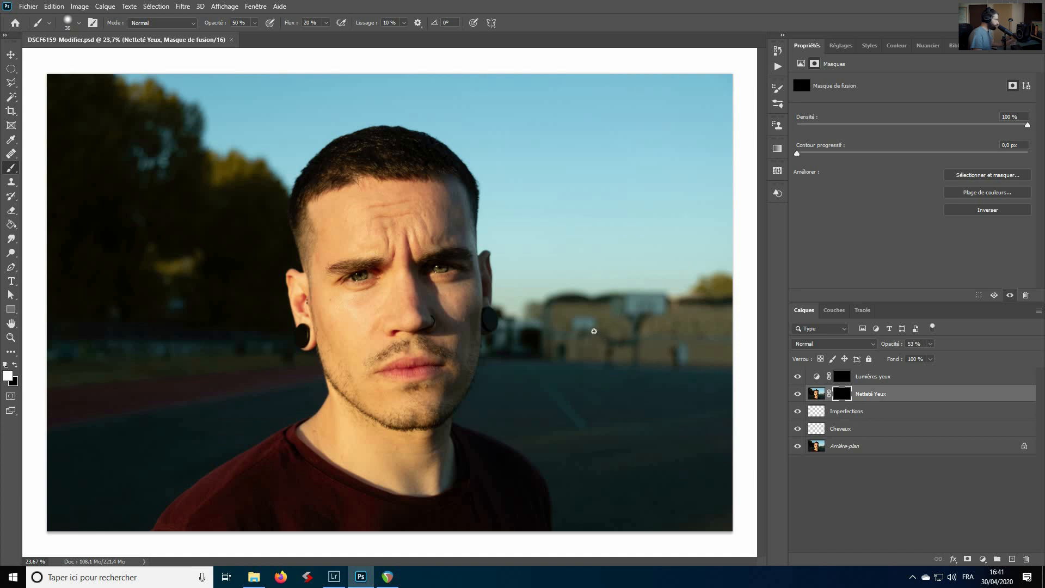
# - Add a Correspondance de couleur adjustment layer above Lumières yeux
pyautogui.click(838, 430)
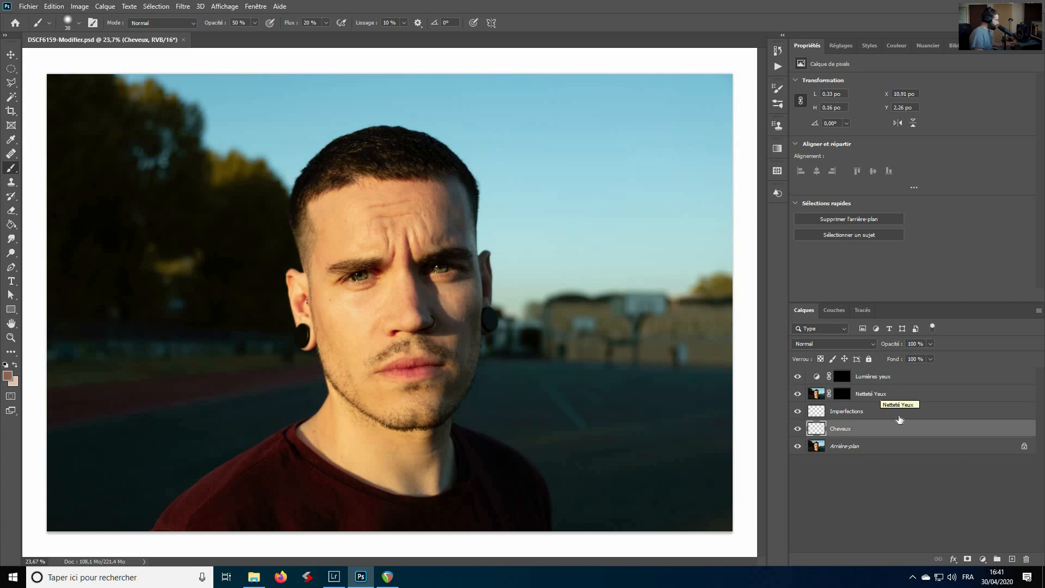
pyautogui.click(919, 380)
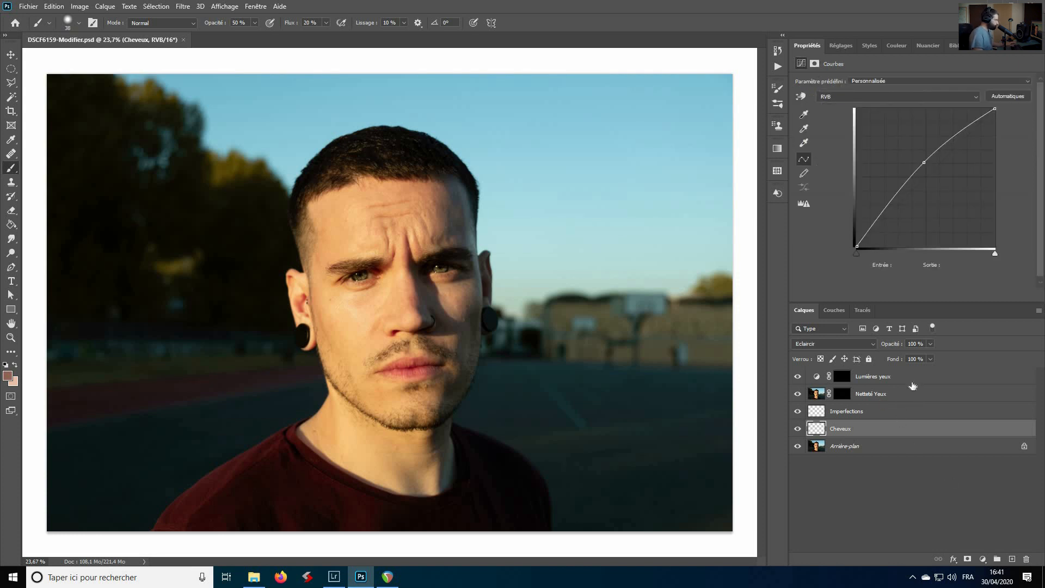
pyautogui.click(986, 559)
pyautogui.click(975, 501)
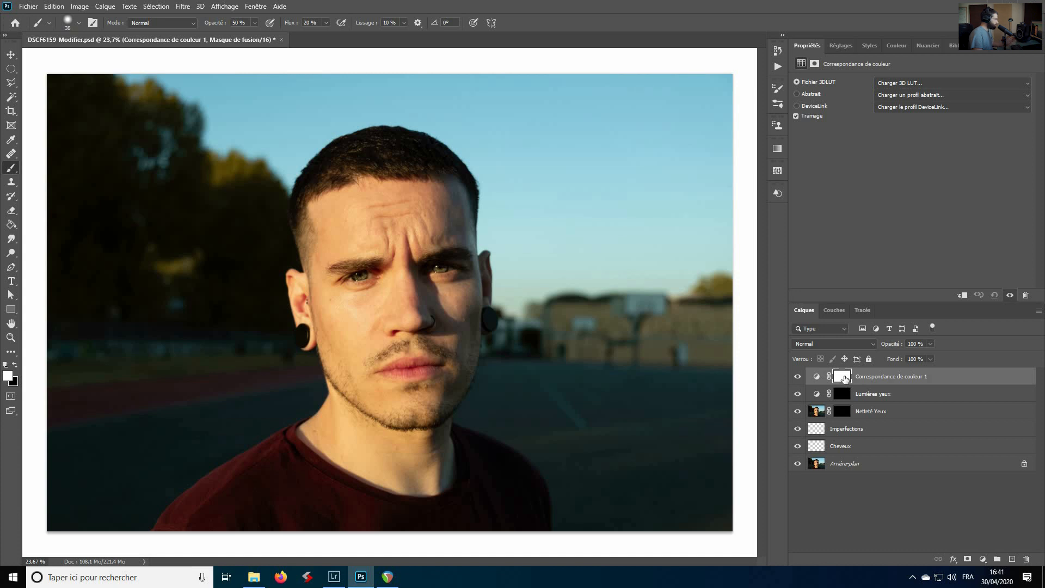
# - Try successive 3D LUTs on the Correspondance de couleur layer, from 2Strip.look through Bleach Bypass.look and Crisp_Winter.look to EdgyAmber.3DL
pyautogui.click(900, 81)
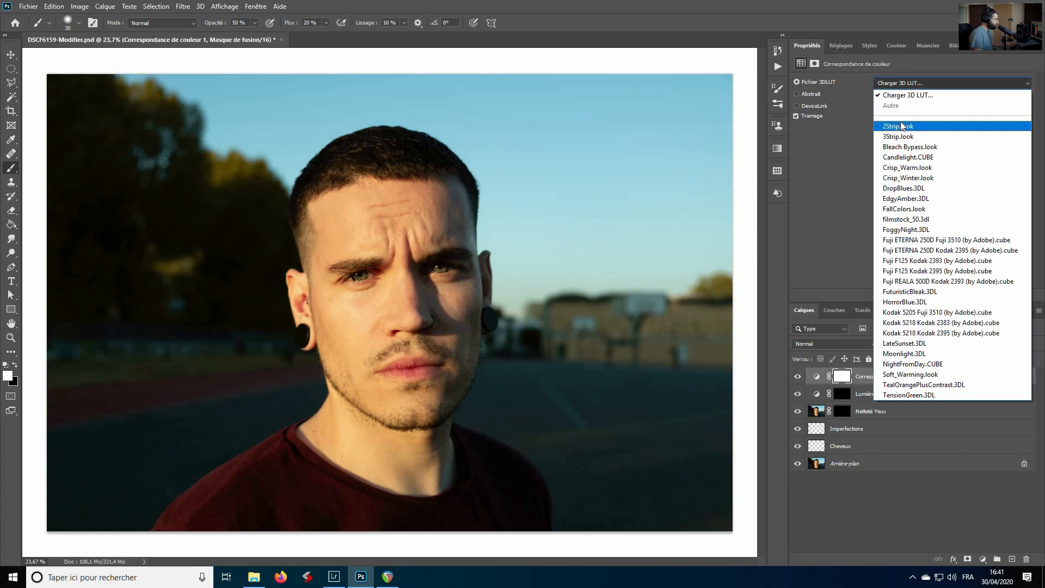
pyautogui.click(901, 126)
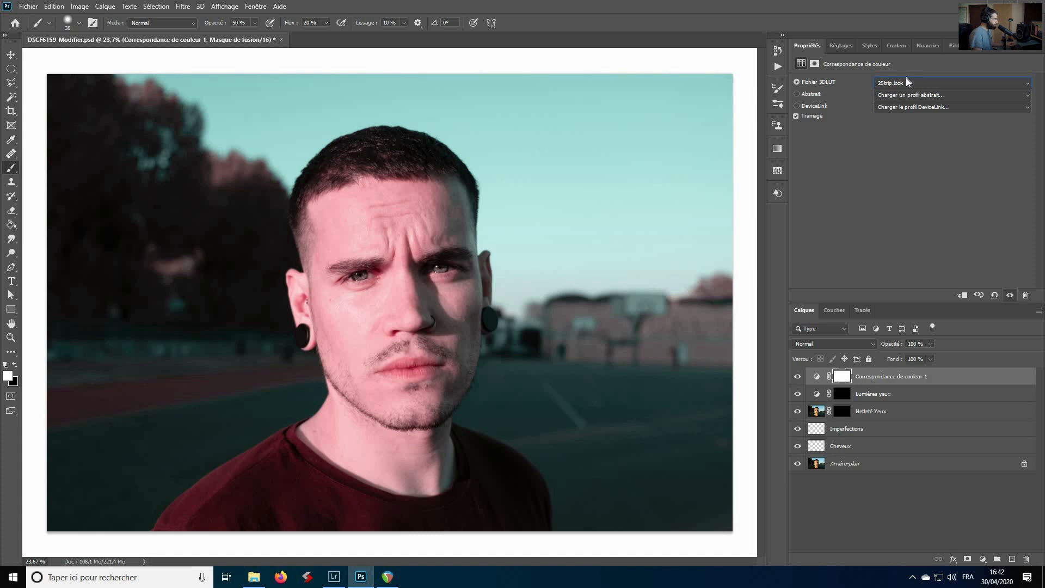
pyautogui.click(907, 80)
pyautogui.click(900, 85)
pyautogui.press('Down')
pyautogui.press('Down')
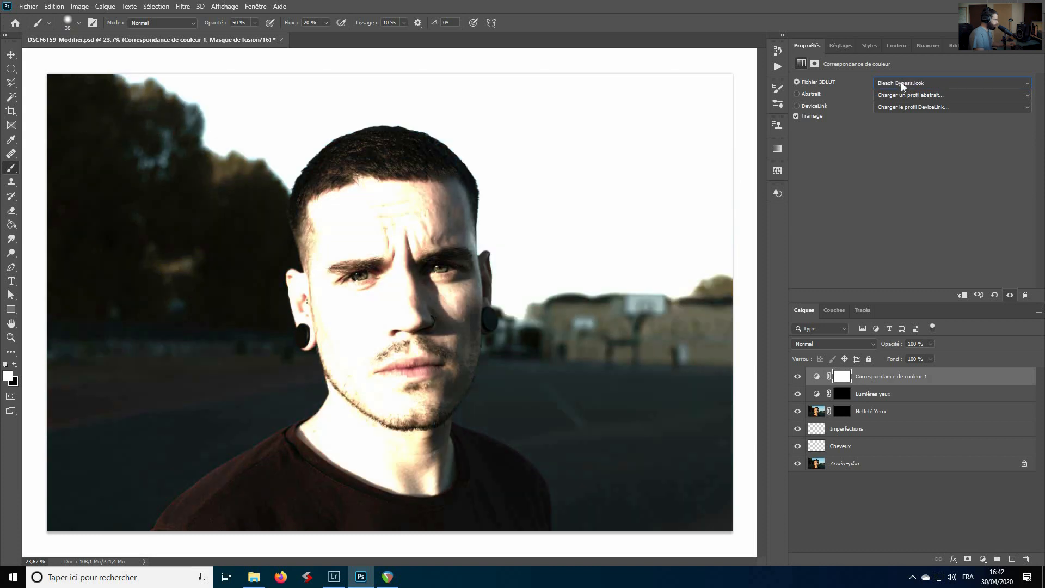
pyautogui.press('Down')
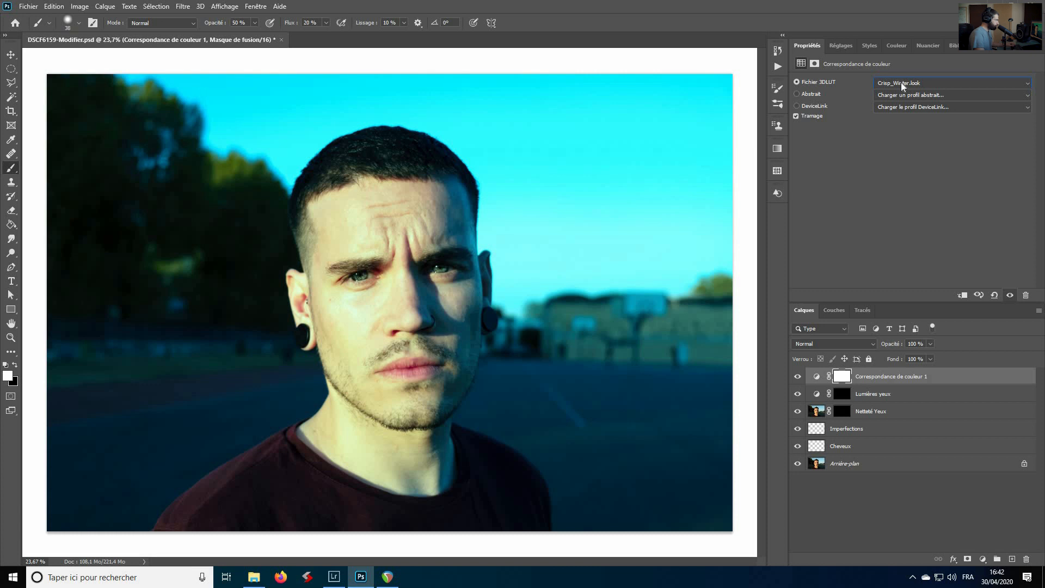
pyautogui.press('Down')
pyautogui.press('Down')
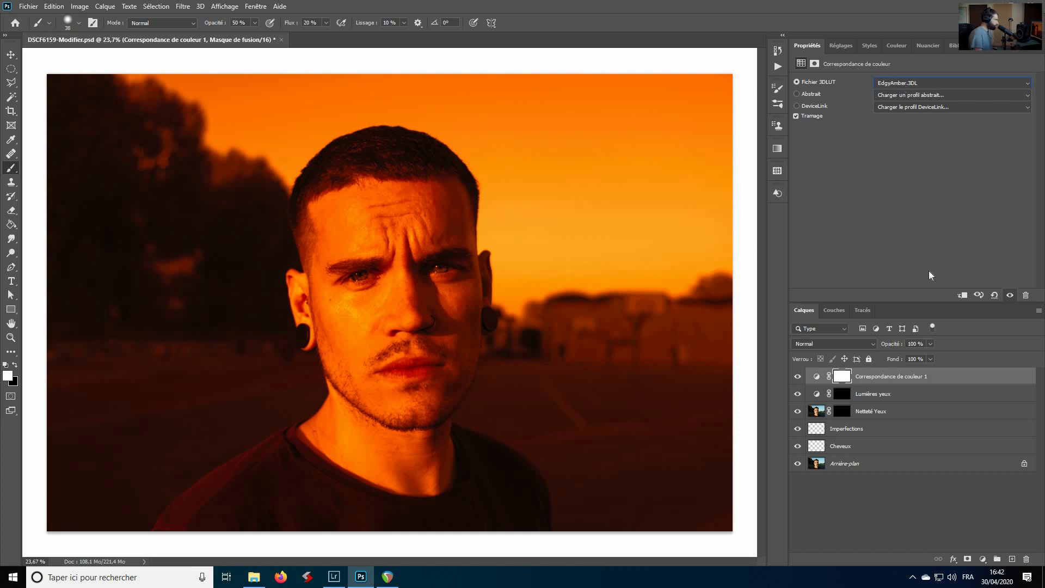
# - Try the Lumière tamisée blend mode on the Correspondance de couleur layer, lower its opacity to 0% and restore Normal blending
pyautogui.click(871, 341)
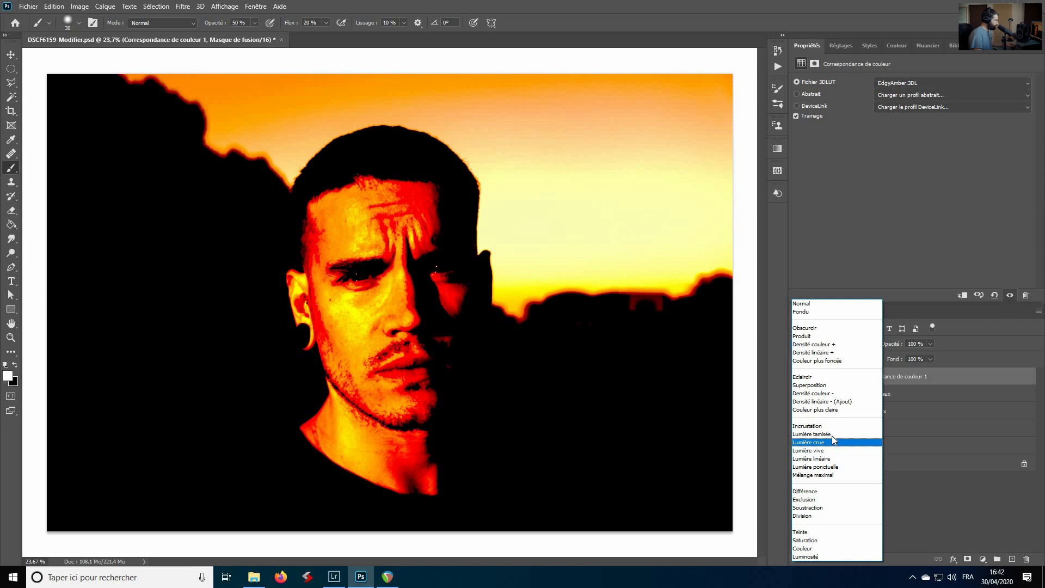
pyautogui.click(832, 435)
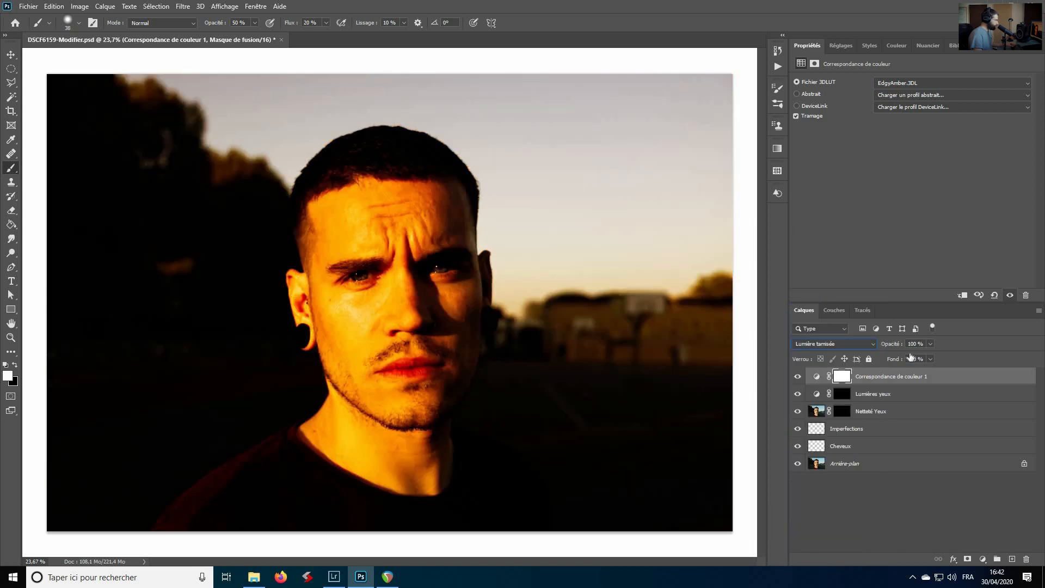
pyautogui.moveTo(883, 345); pyautogui.dragTo(762, 355)
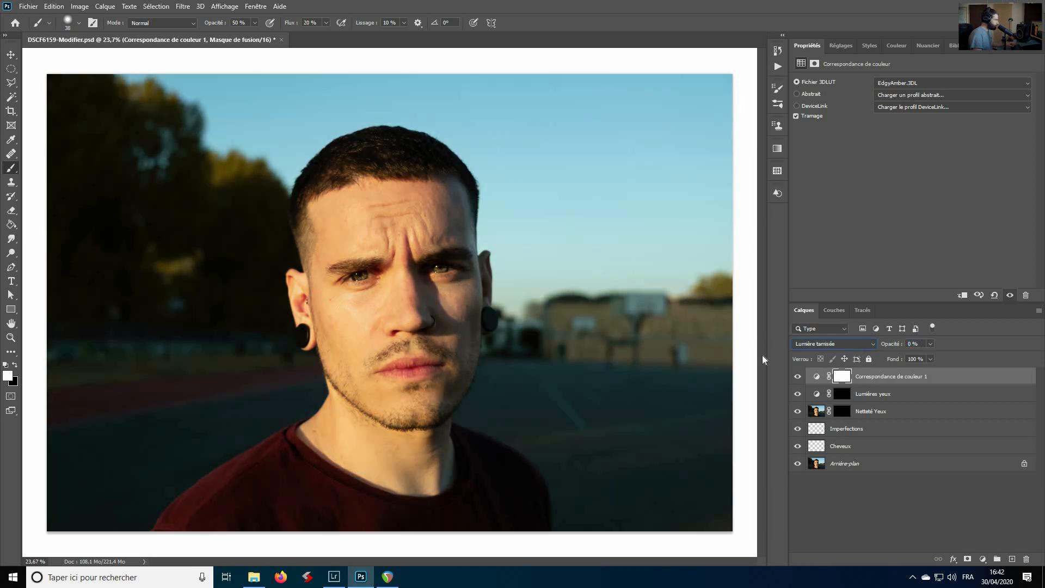
pyautogui.click(844, 344)
pyautogui.click(815, 302)
# - Try the FallColors.look and filmstock_50.3dl LUTs on the Correspondance de couleur layer, raising its opacity to 100%
pyautogui.click(903, 84)
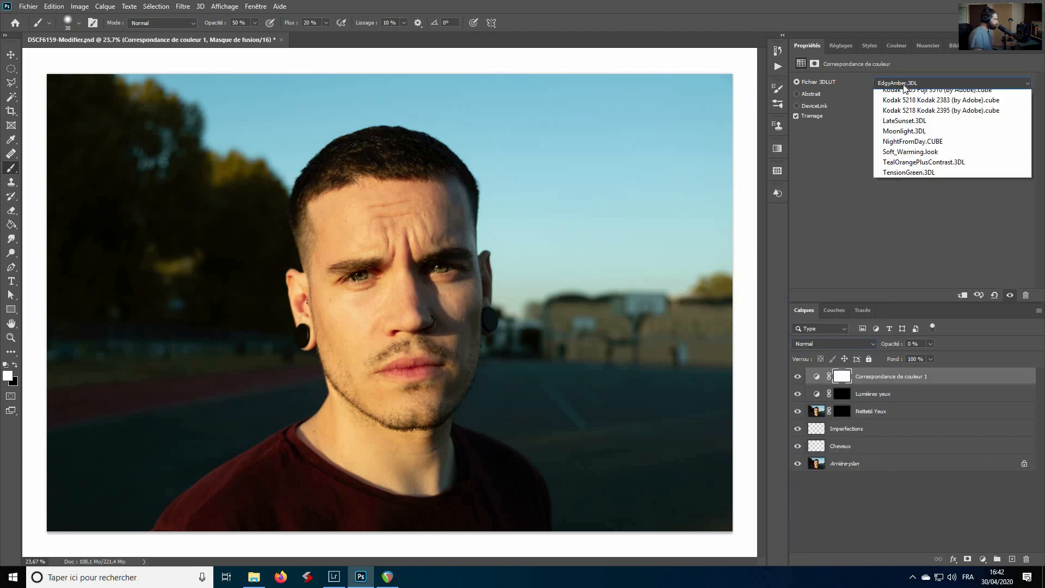
pyautogui.click(901, 208)
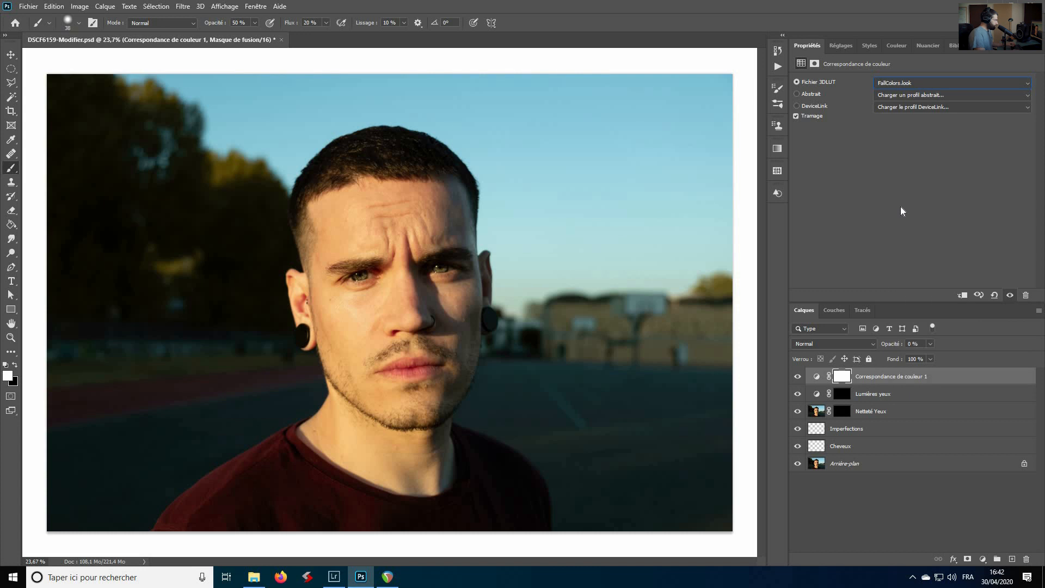
pyautogui.moveTo(891, 344); pyautogui.dragTo(966, 345)
pyautogui.click(903, 84)
pyautogui.click(912, 220)
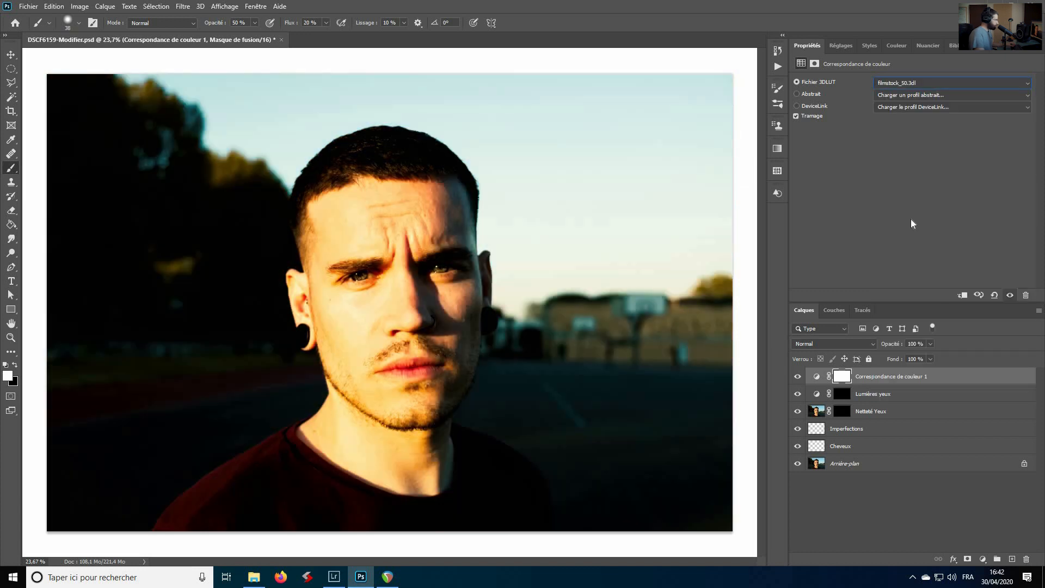
# - Try the film-stock LUTs from Fuji ETERNA 250D Fuji 3510 through HorrorBlue.3DL and settle on Kodak 5218 Kodak 2383 (by Adobe).cube
pyautogui.press('Down')
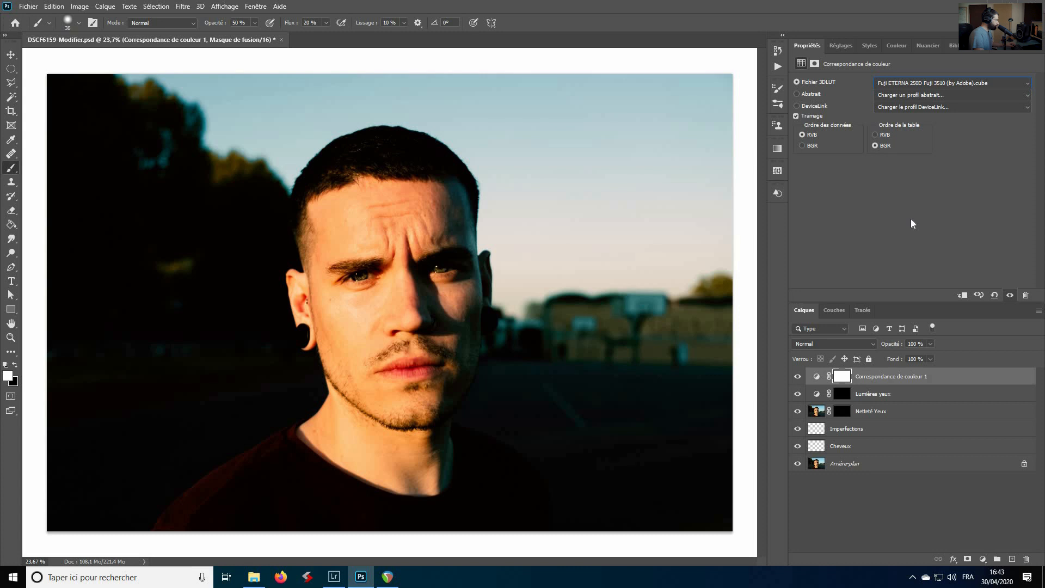
pyautogui.press('Down')
pyautogui.press('Down')
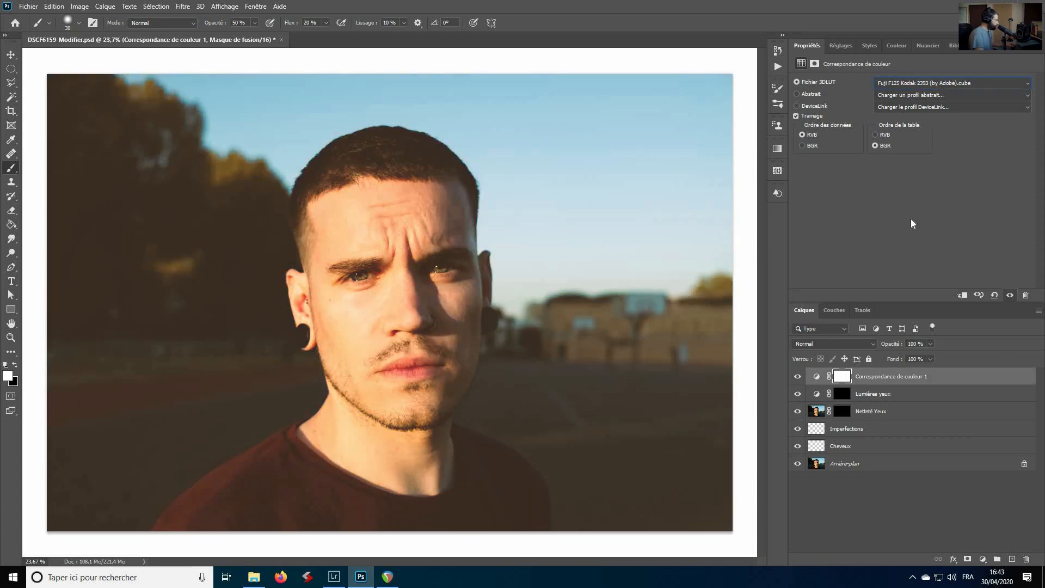
pyautogui.press('Down')
pyautogui.press('Down')
pyautogui.press('Down')
pyautogui.press('Down')
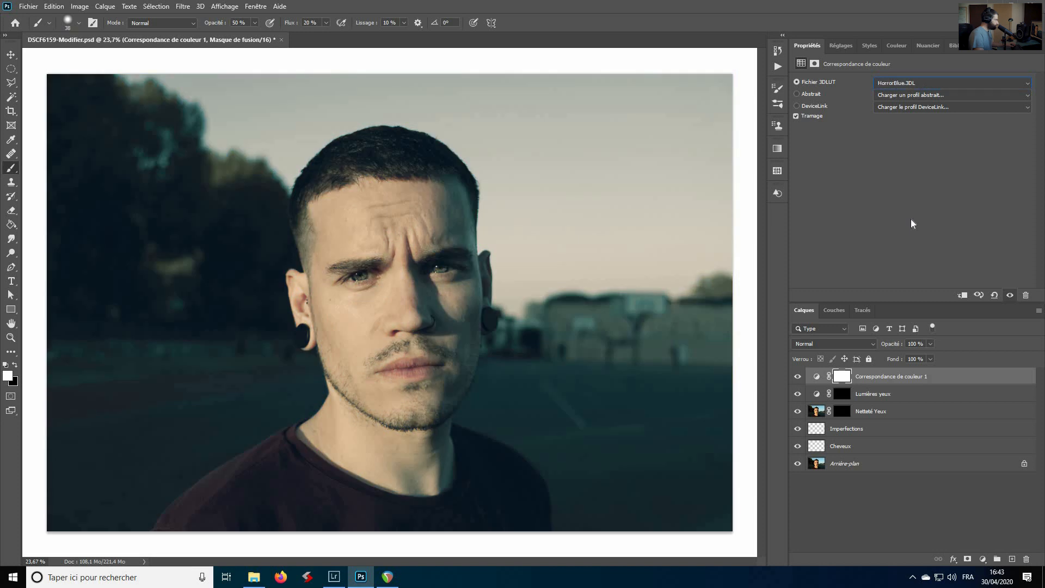
pyautogui.press('Down')
pyautogui.press('Down')
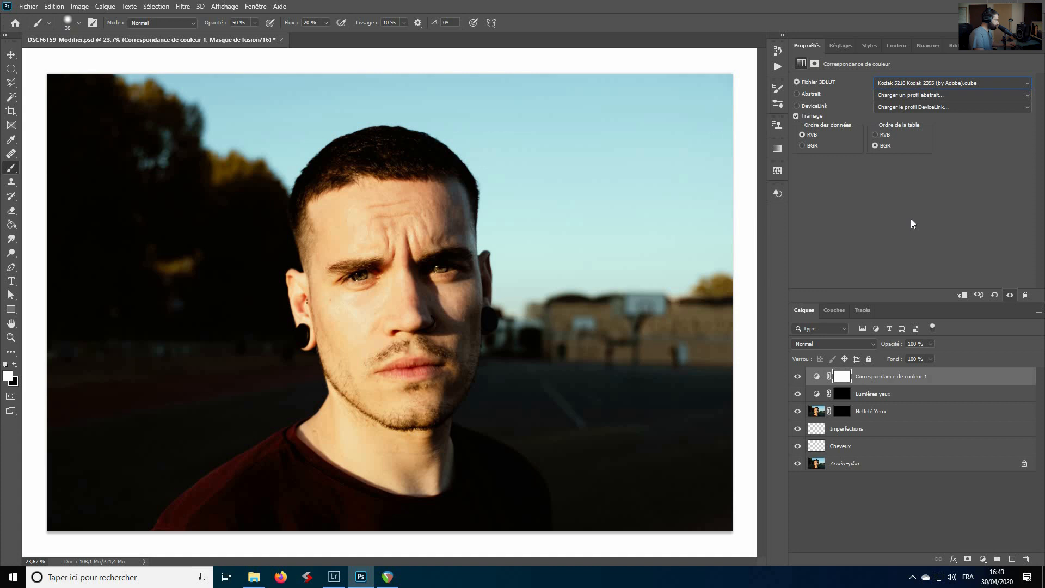
pyautogui.press('Down')
# - Lower the Correspondance de couleur layer's opacity to 0% for comparison, and set it to 71%
pyautogui.click(895, 346)
pyautogui.moveTo(892, 348); pyautogui.dragTo(807, 344)
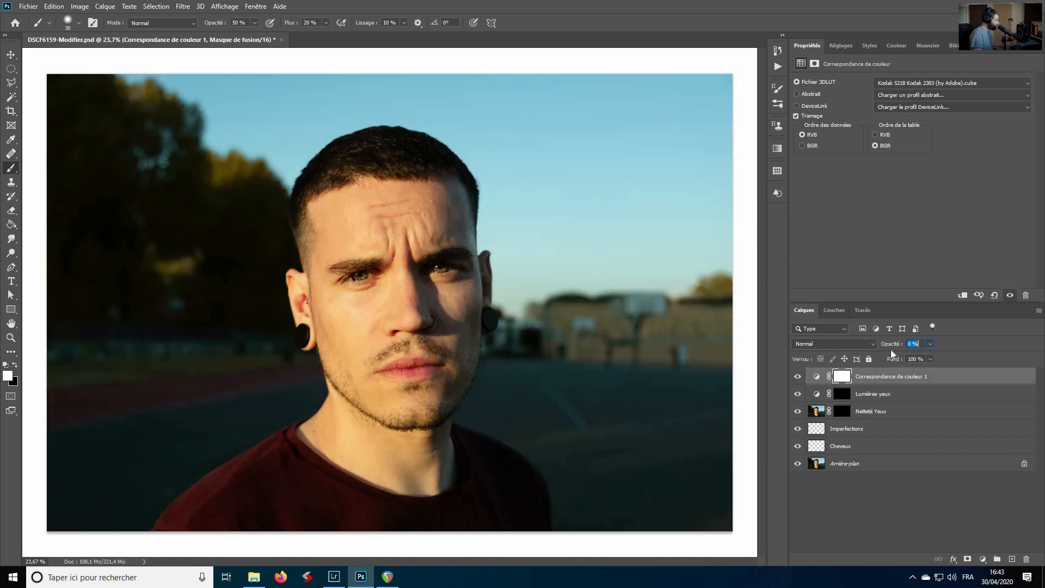
pyautogui.moveTo(886, 347); pyautogui.dragTo(916, 348)
pyautogui.click(916, 348)
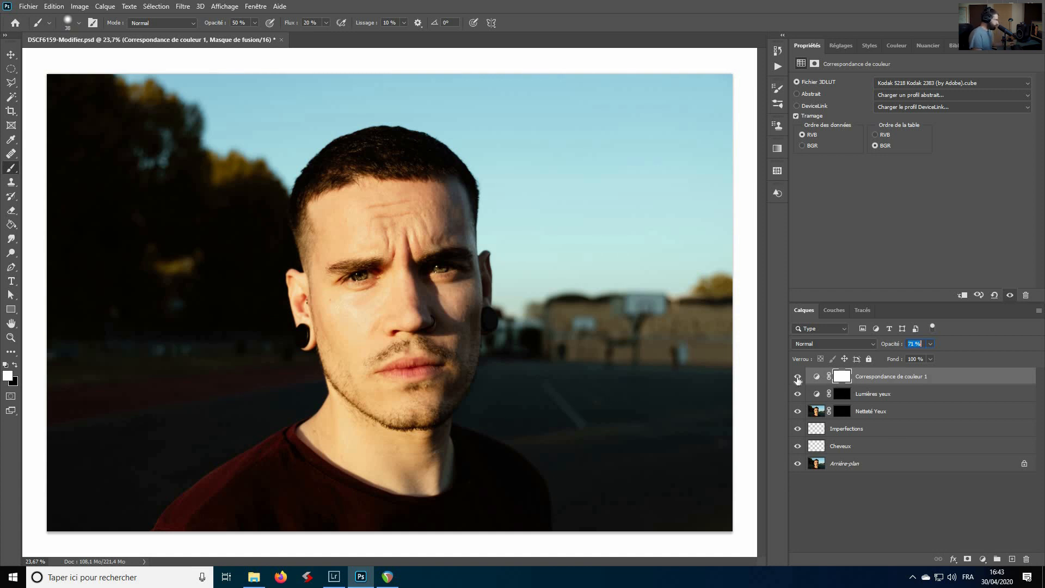
# - Review the settings of Netteté Yeux, Lumières yeux and Correspondance de couleur, and compare the portrait with and without the LUT layer
pyautogui.click(817, 414)
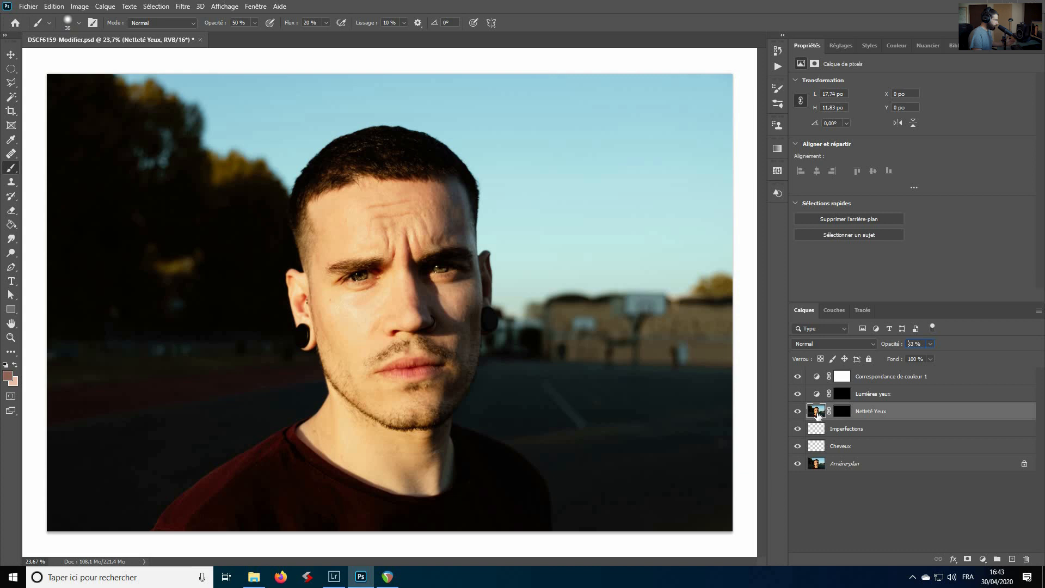
pyautogui.click(817, 396)
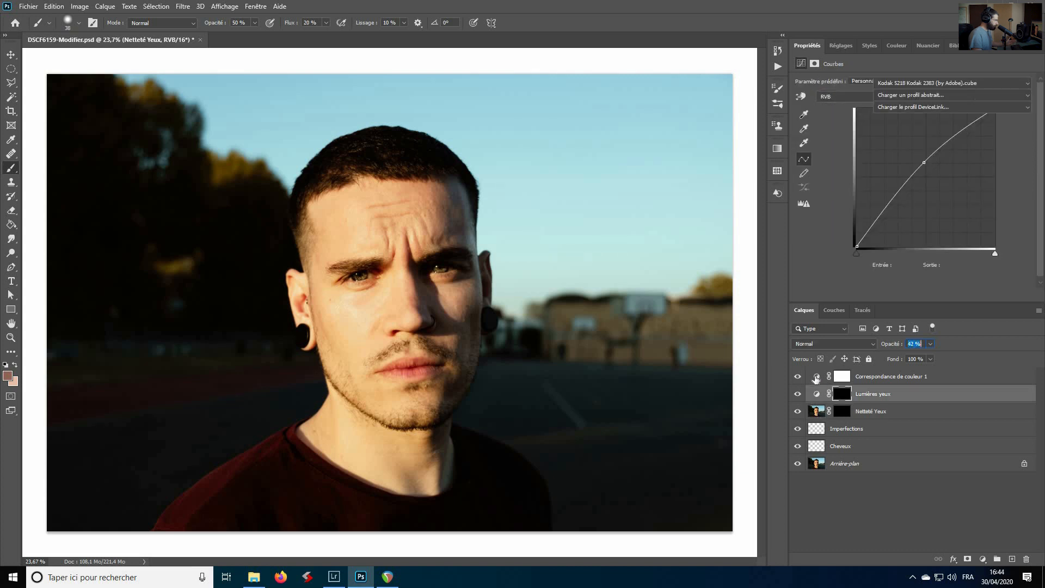
pyautogui.click(816, 377)
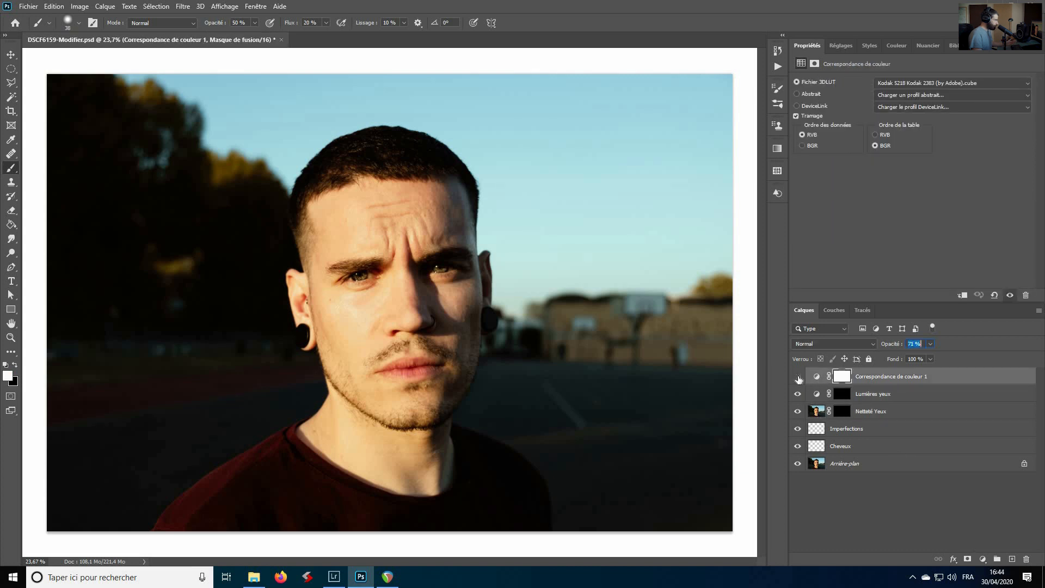
pyautogui.click(798, 378)
pyautogui.click(798, 378)
pyautogui.click(799, 378)
pyautogui.click(799, 378)
# - Add a Correction sélective adjustment layer above Correspondance de couleur and choose Blancs as the color range
pyautogui.click(984, 559)
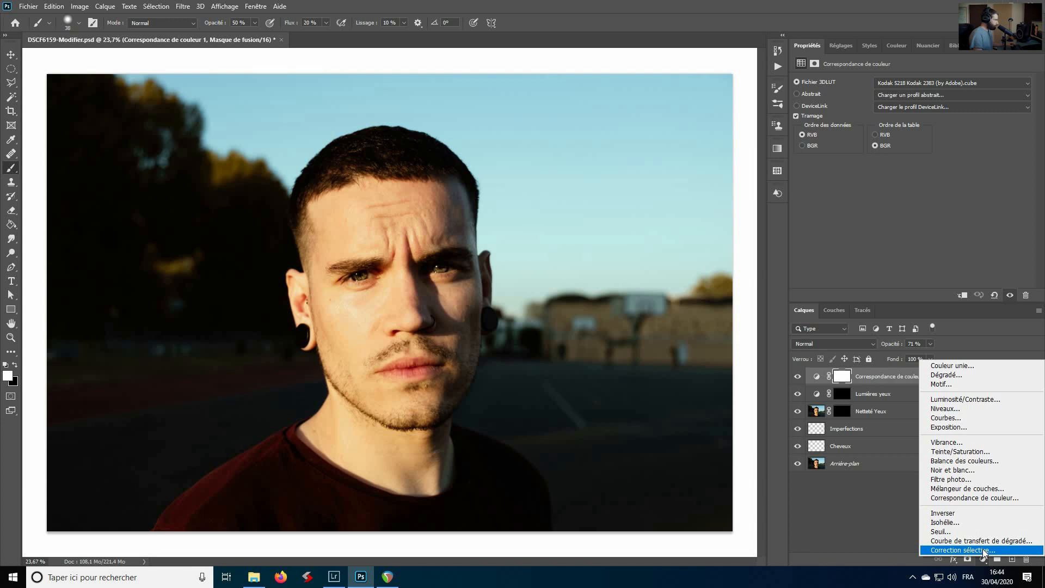
pyautogui.click(982, 549)
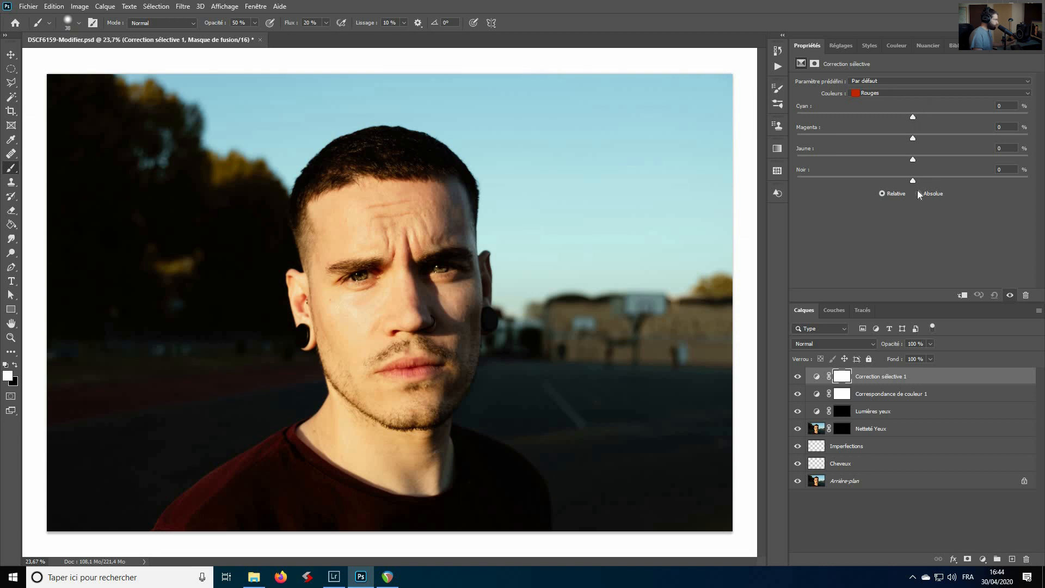
pyautogui.click(906, 96)
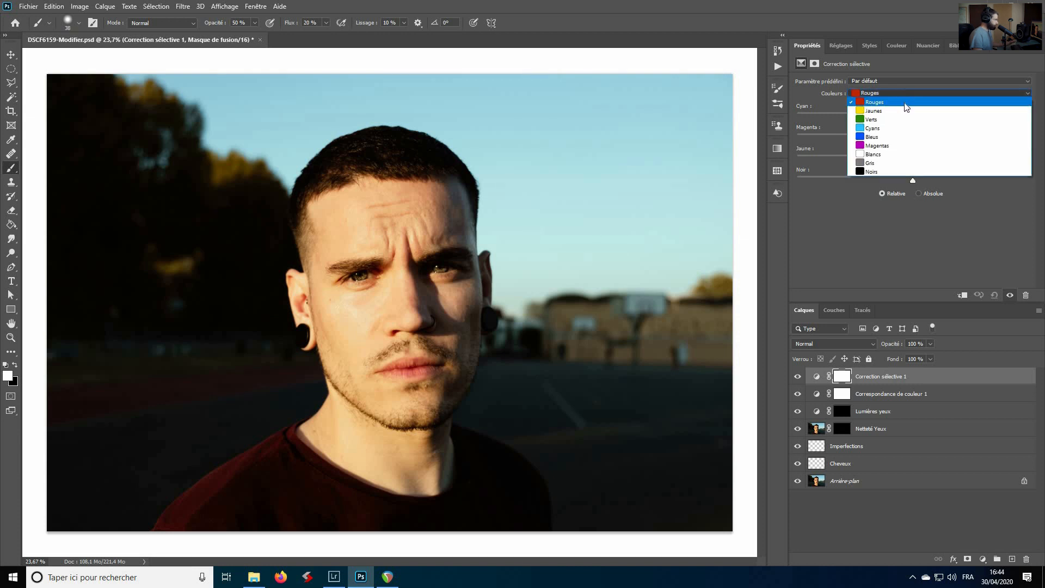
pyautogui.click(884, 157)
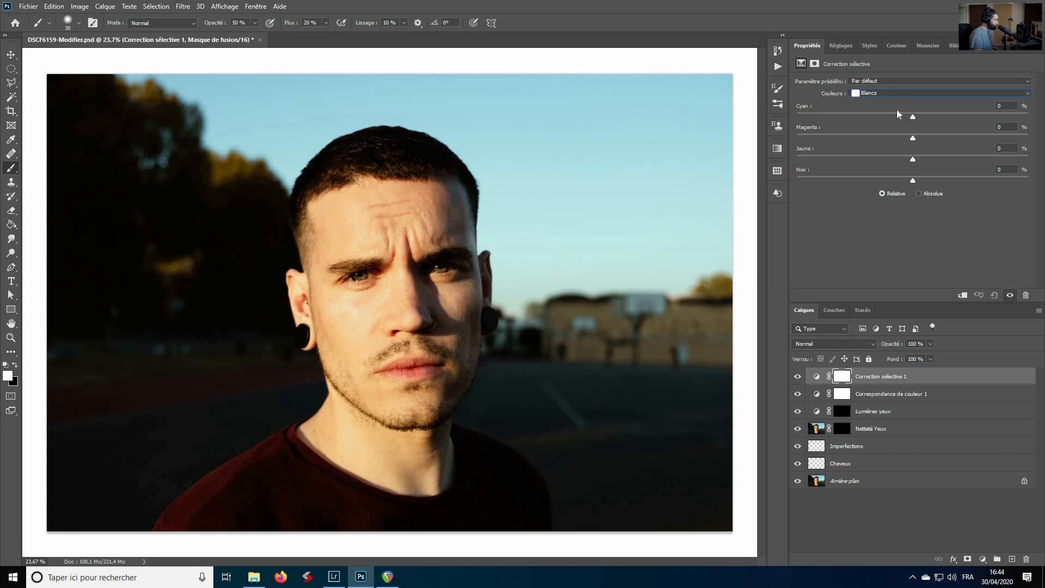
# - Lower the Correspondance de couleur layer's opacity to about 47%
pyautogui.click(915, 394)
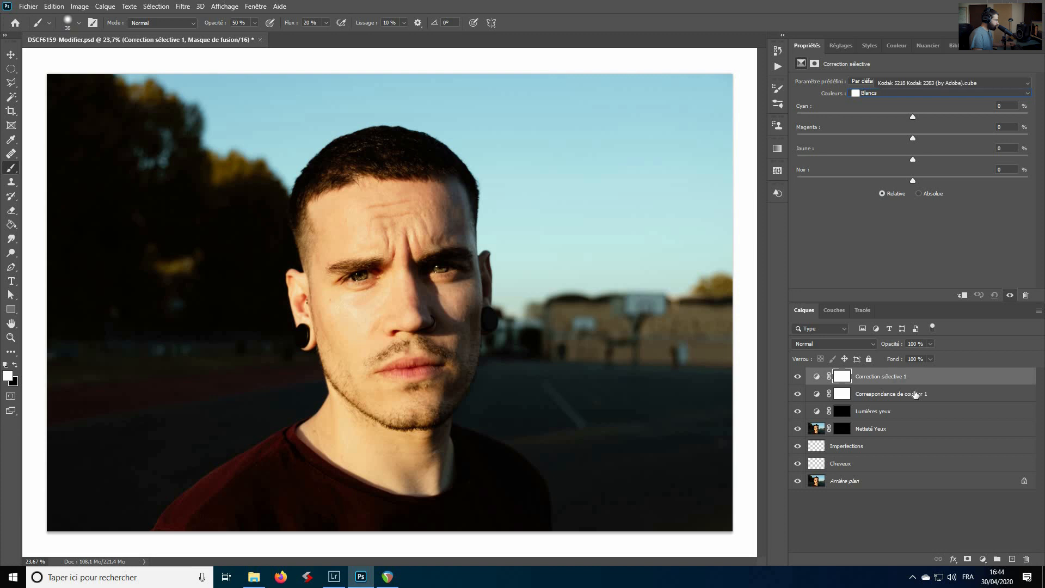
pyautogui.moveTo(891, 346); pyautogui.dragTo(884, 347)
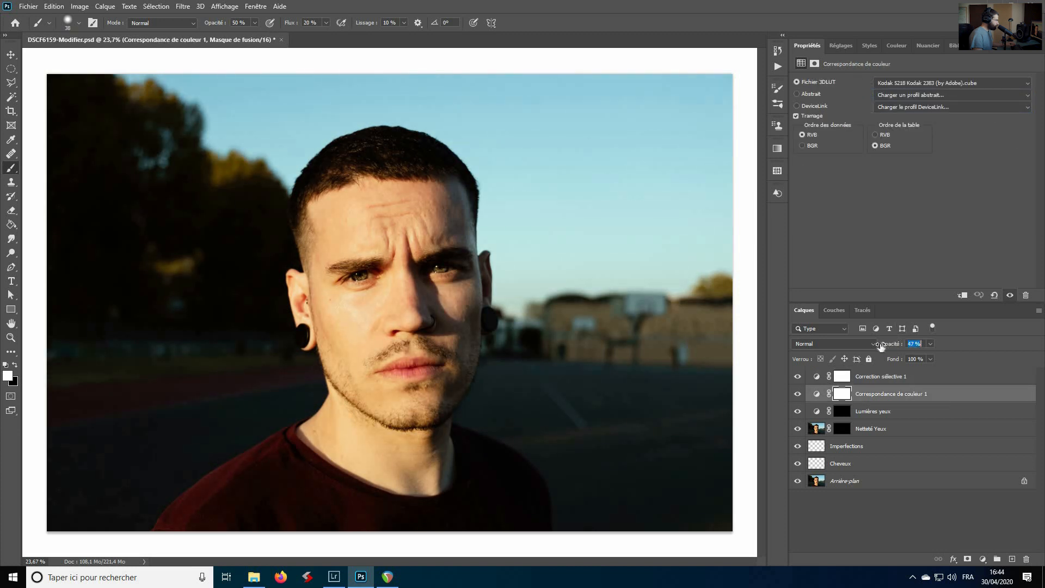
pyautogui.click(945, 347)
# - Set the Blancs of the Correction sélective layer to Cyan -17%, Magenta -4%, Jaune -1% and Noir -16%
pyautogui.click(946, 381)
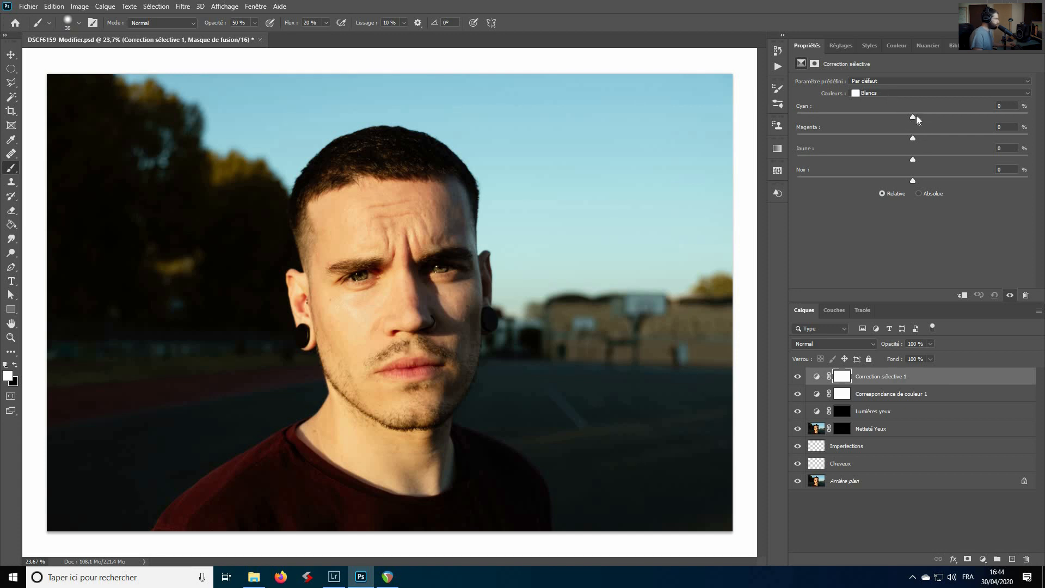
pyautogui.moveTo(913, 116); pyautogui.dragTo(913, 159)
pyautogui.click(902, 134)
pyautogui.moveTo(914, 182); pyautogui.dragTo(894, 176)
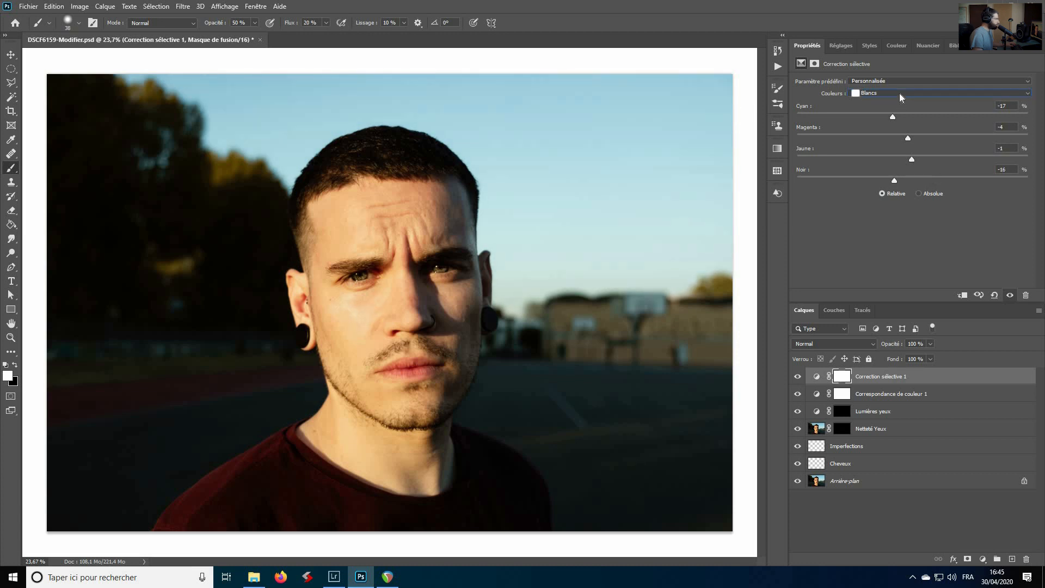
# - Set the Noirs of the Correction sélective layer to Cyan -1% and Jaune +2%, and compare the image with and without the layer
pyautogui.click(899, 93)
pyautogui.click(899, 163)
pyautogui.click(894, 93)
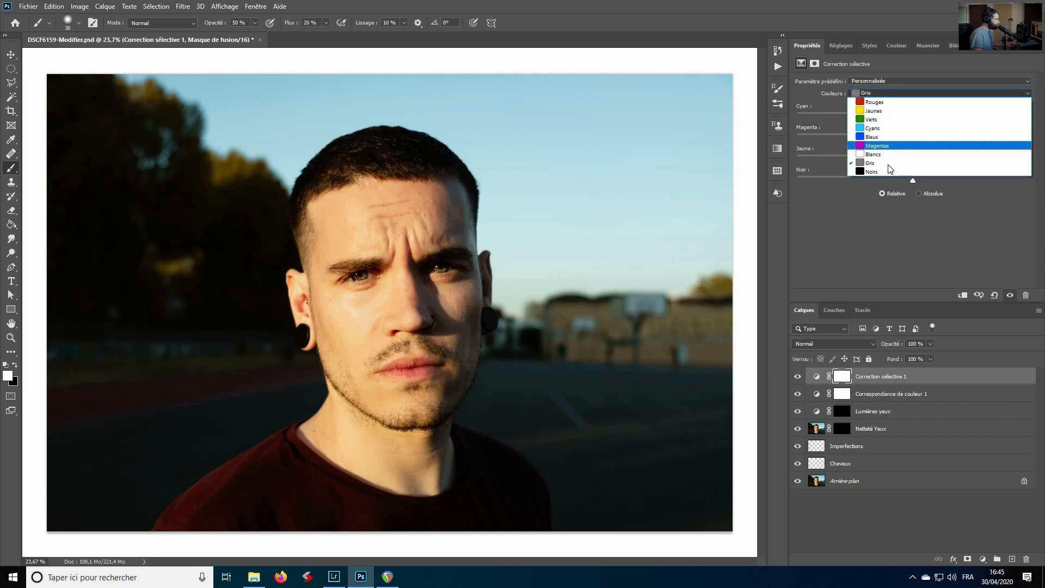
pyautogui.click(898, 172)
pyautogui.moveTo(919, 117); pyautogui.dragTo(917, 117)
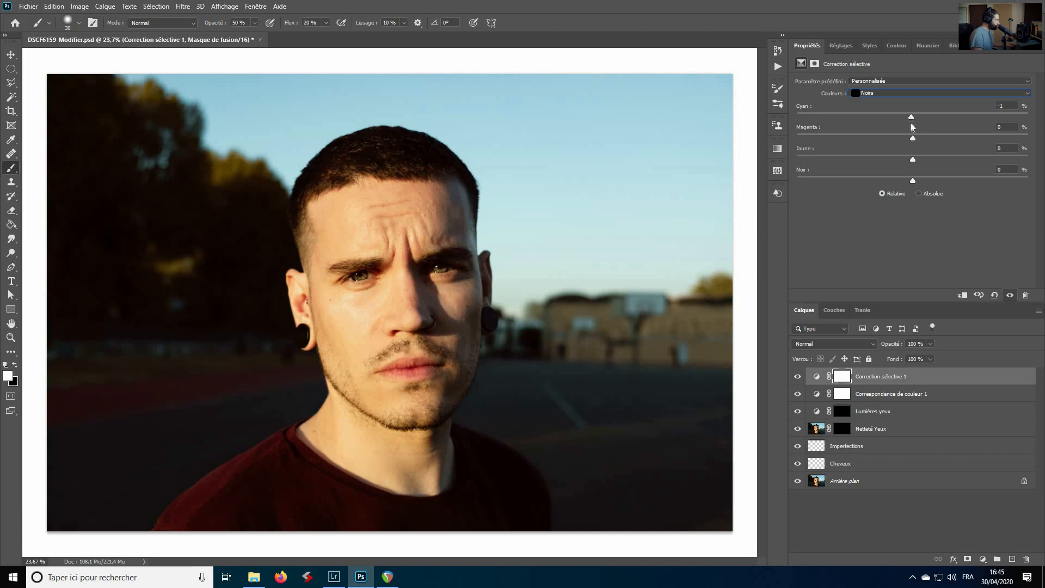
pyautogui.moveTo(914, 141); pyautogui.dragTo(915, 140)
pyautogui.moveTo(915, 163); pyautogui.dragTo(916, 163)
pyautogui.moveTo(914, 183); pyautogui.dragTo(915, 184)
pyautogui.click(798, 376)
pyautogui.click(798, 376)
pyautogui.click(798, 376)
pyautogui.click(798, 376)
pyautogui.click(798, 376)
pyautogui.click(798, 377)
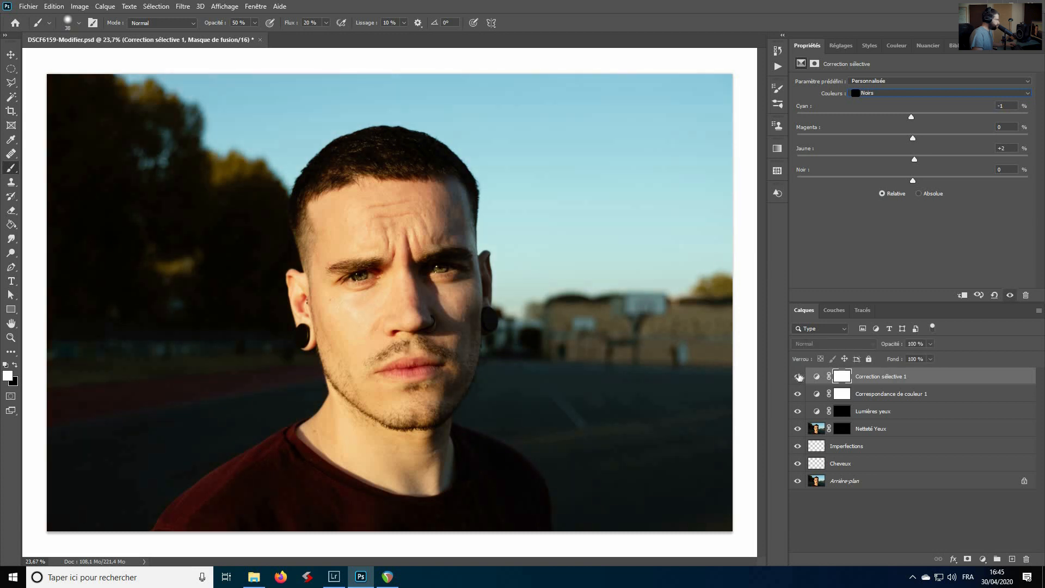
# - Set the Gris of the Correction sélective layer to Cyan +2%, Magenta +1%, Jaune +2% and Noir 0%, and compare with the layer hidden
pyautogui.click(906, 93)
pyautogui.click(903, 160)
pyautogui.moveTo(914, 116); pyautogui.dragTo(911, 116)
pyautogui.moveTo(913, 138)
pyautogui.mouseDown()
pyautogui.moveTo(915, 161)
pyautogui.moveTo(926, 157)
pyautogui.moveTo(912, 157)
pyautogui.mouseUp()
pyautogui.moveTo(914, 181); pyautogui.dragTo(913, 180)
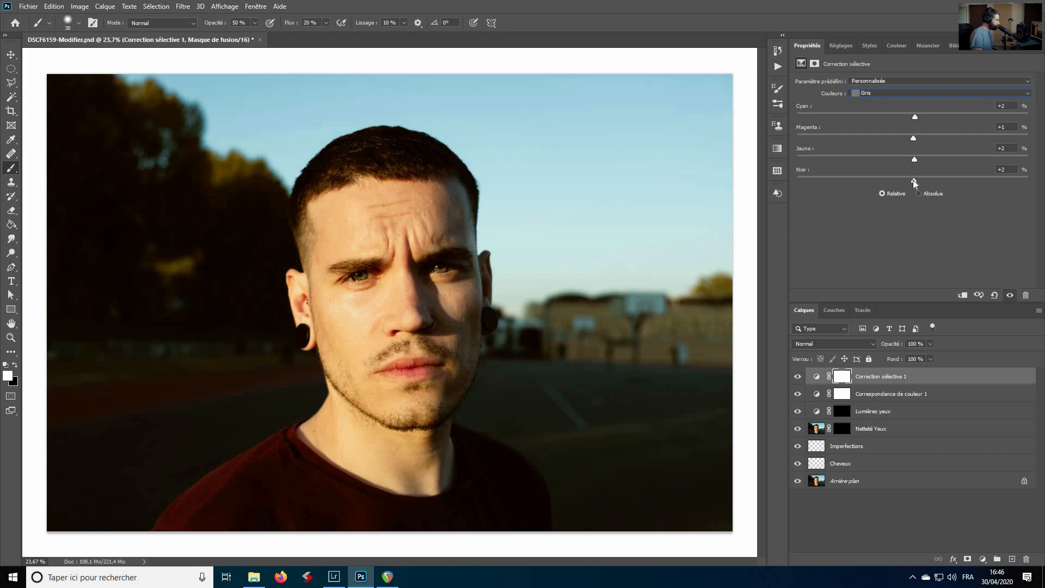
pyautogui.click(798, 378)
pyautogui.click(797, 378)
pyautogui.click(797, 377)
pyautogui.click(798, 377)
pyautogui.click(797, 377)
pyautogui.click(798, 377)
# - Add a Noir et blanc adjustment layer on top with Teinte enabled and set its opacity to 8%
pyautogui.click(983, 560)
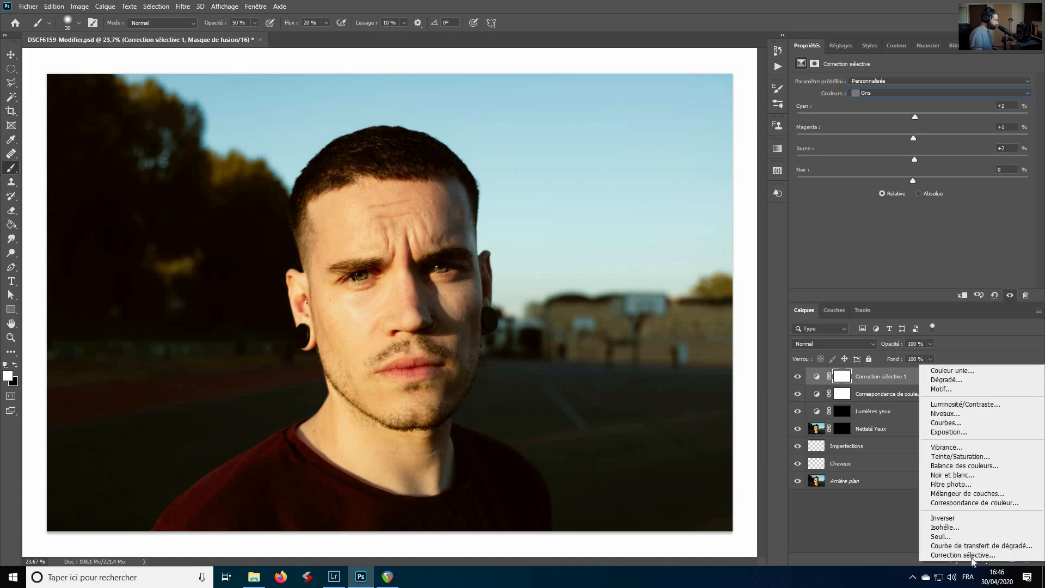
pyautogui.click(954, 476)
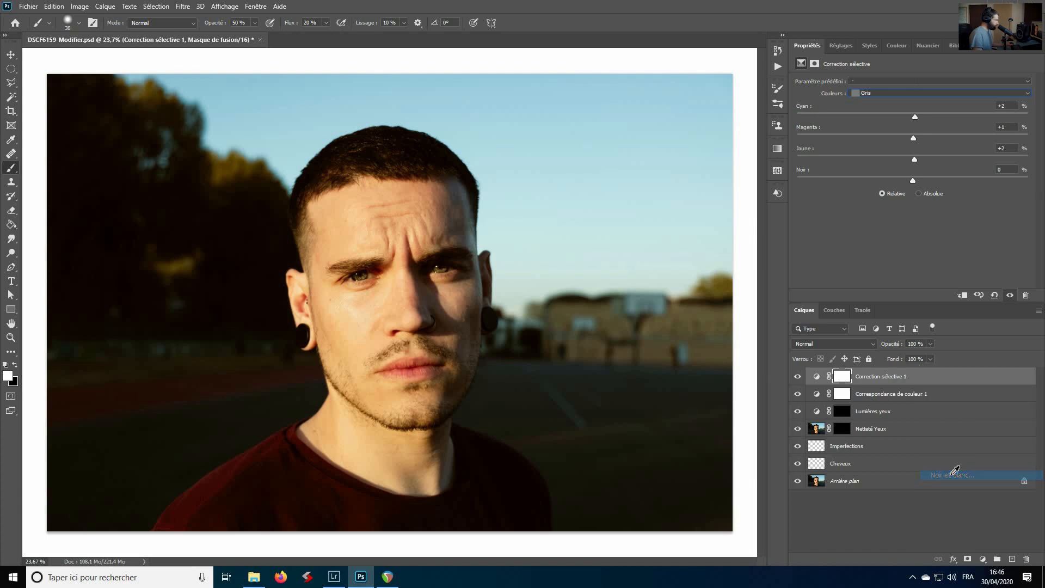
pyautogui.click(819, 96)
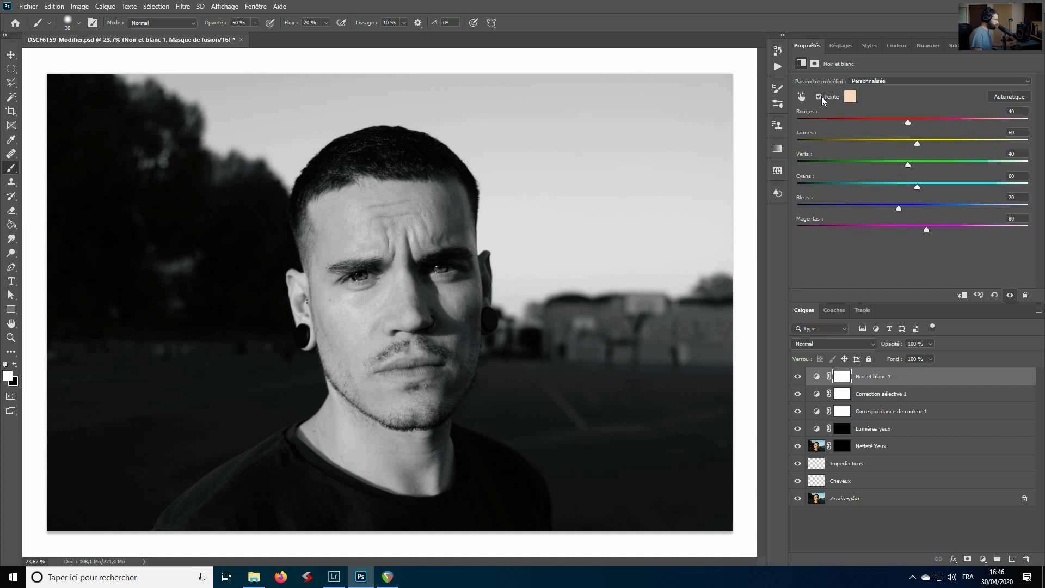
pyautogui.moveTo(924, 344); pyautogui.dragTo(846, 342)
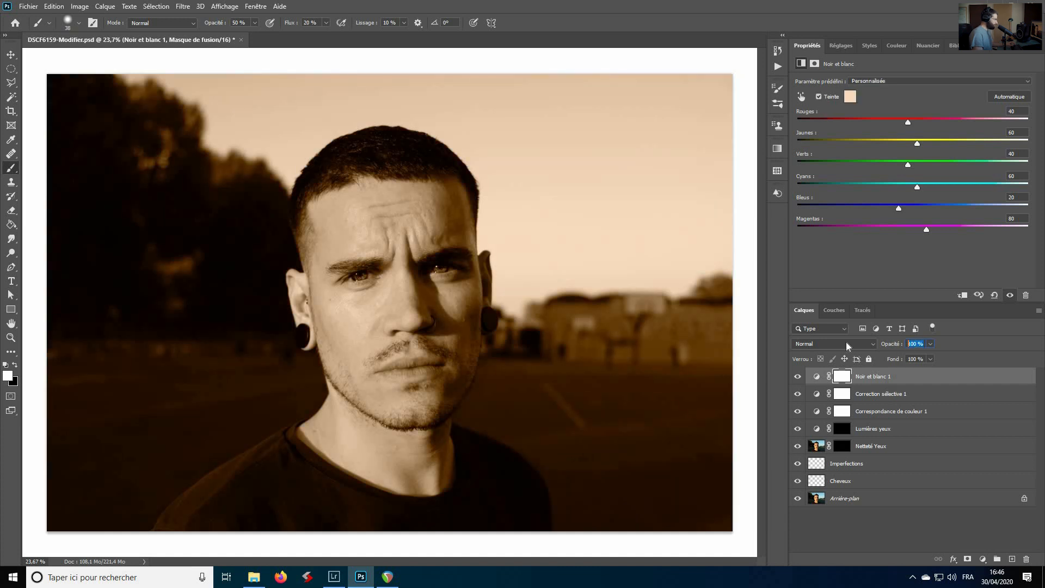
pyautogui.write('8')
pyautogui.press('Return')
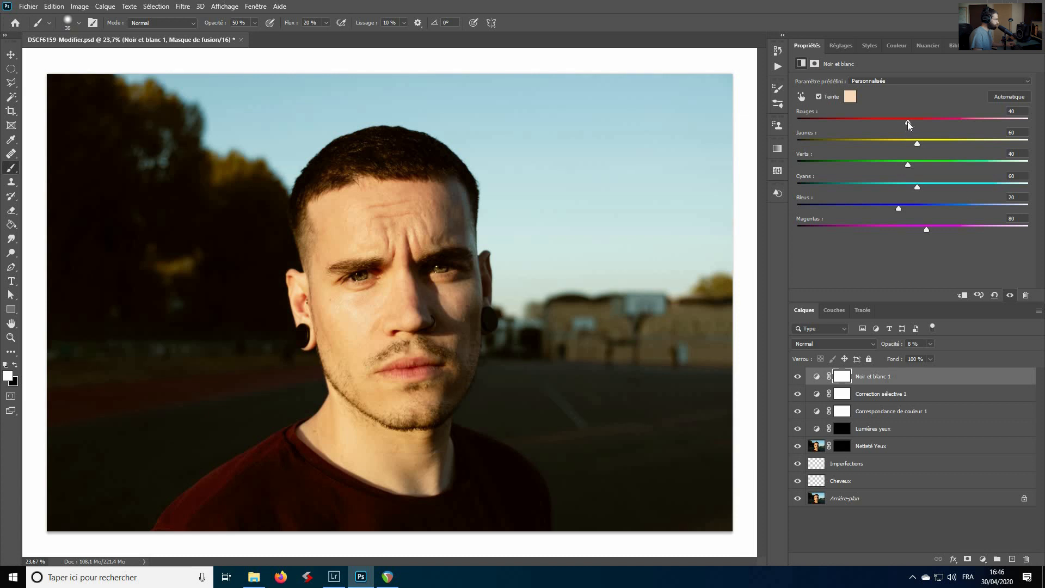
# - Set the Noir et blanc mix to Jaunes 62, Verts -26, Cyans 55, Bleus 32 and Magentas 40, and compare with the layer hidden
pyautogui.click(933, 122)
pyautogui.click(918, 124)
pyautogui.moveTo(891, 143); pyautogui.dragTo(945, 207)
pyautogui.moveTo(863, 205); pyautogui.dragTo(908, 229)
pyautogui.click(798, 377)
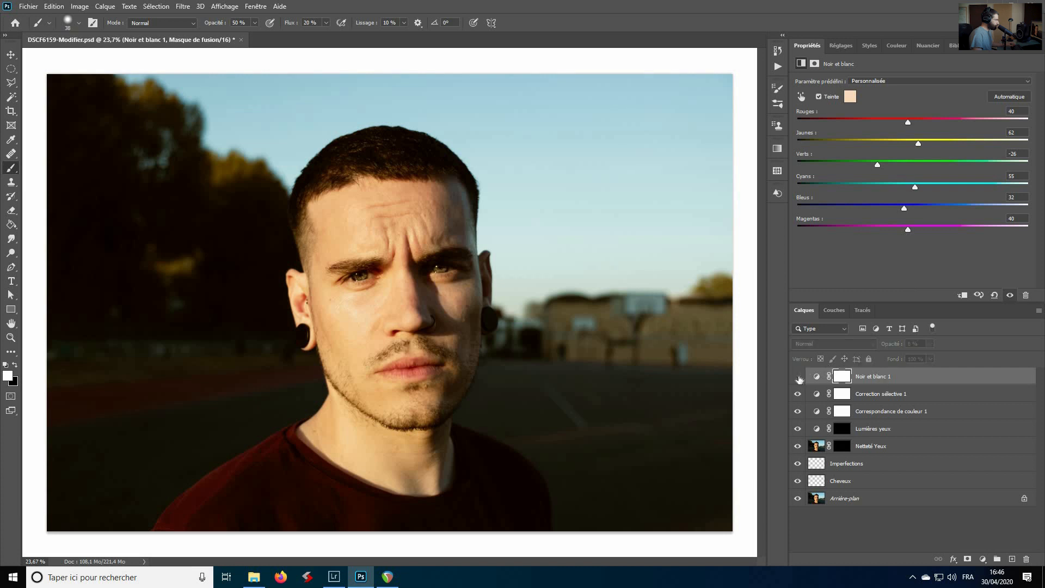
pyautogui.click(798, 377)
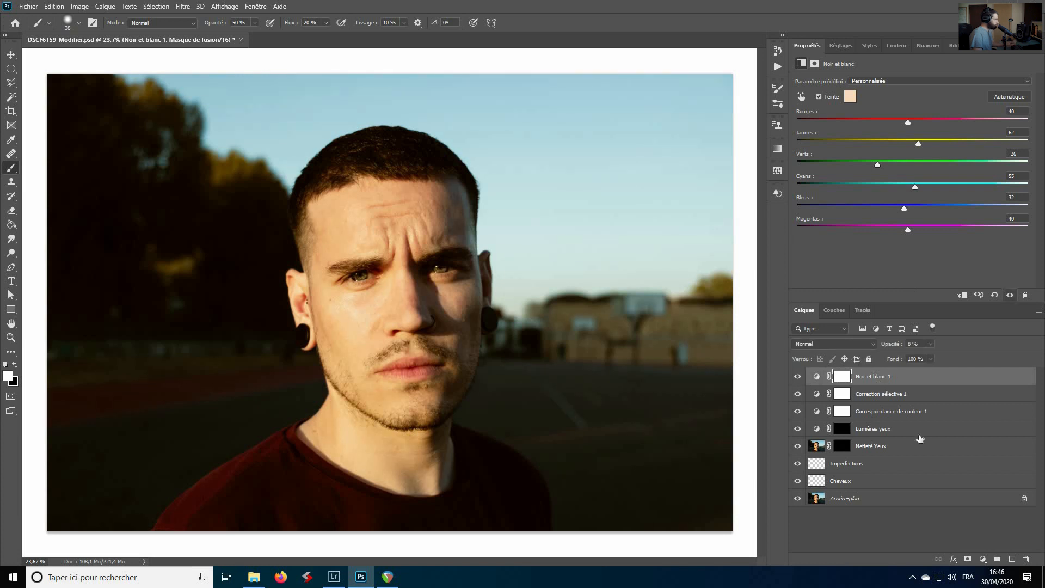
# - Add a Courbes adjustment layer with points at 49→52 and 119→125 plus highlight and deep-shadow anchors, and compare with the layer hidden
pyautogui.click(985, 560)
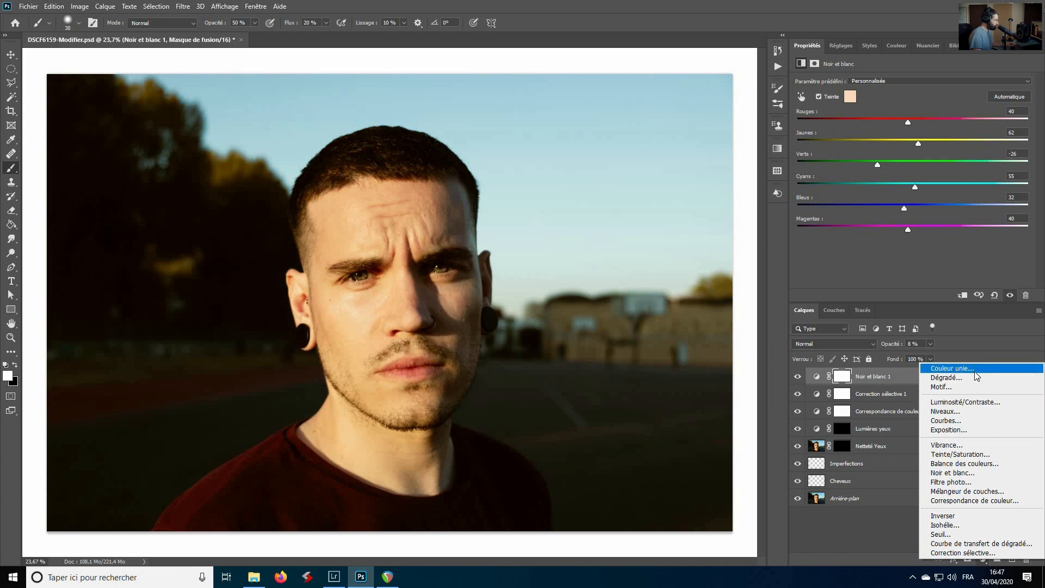
pyautogui.click(967, 423)
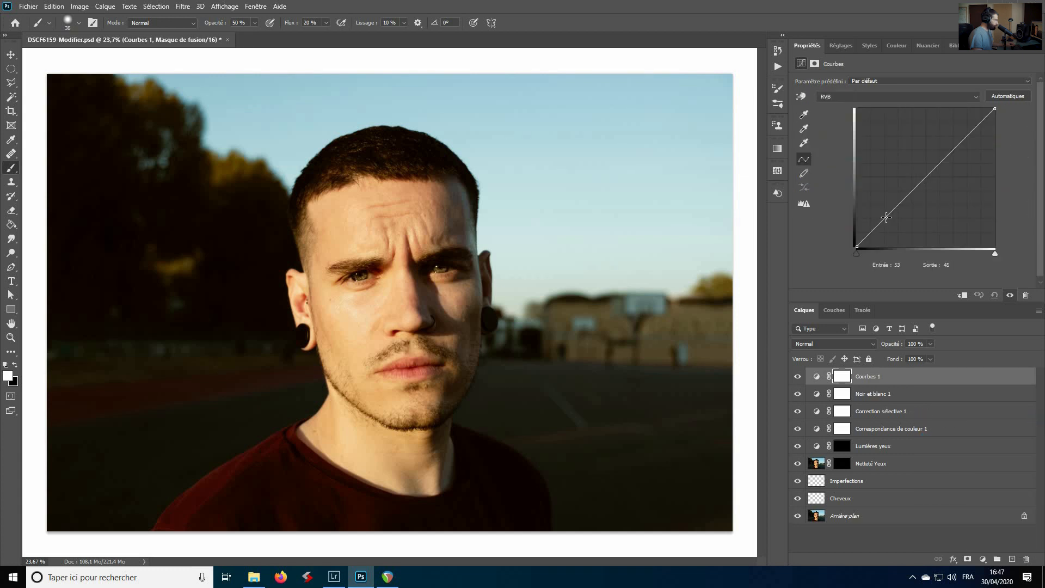
pyautogui.moveTo(887, 219); pyautogui.dragTo(884, 217)
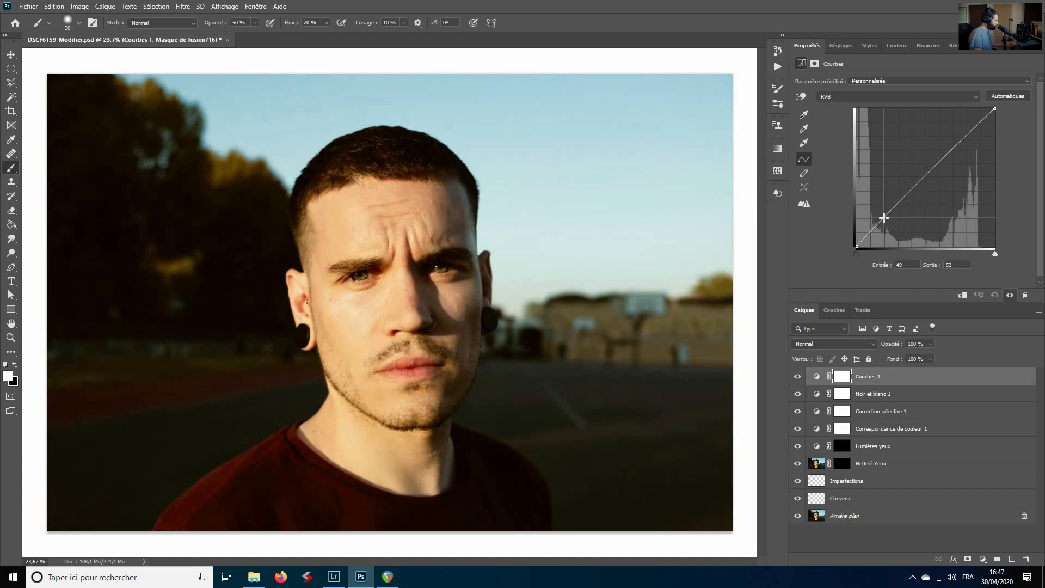
pyautogui.moveTo(919, 181); pyautogui.dragTo(921, 179)
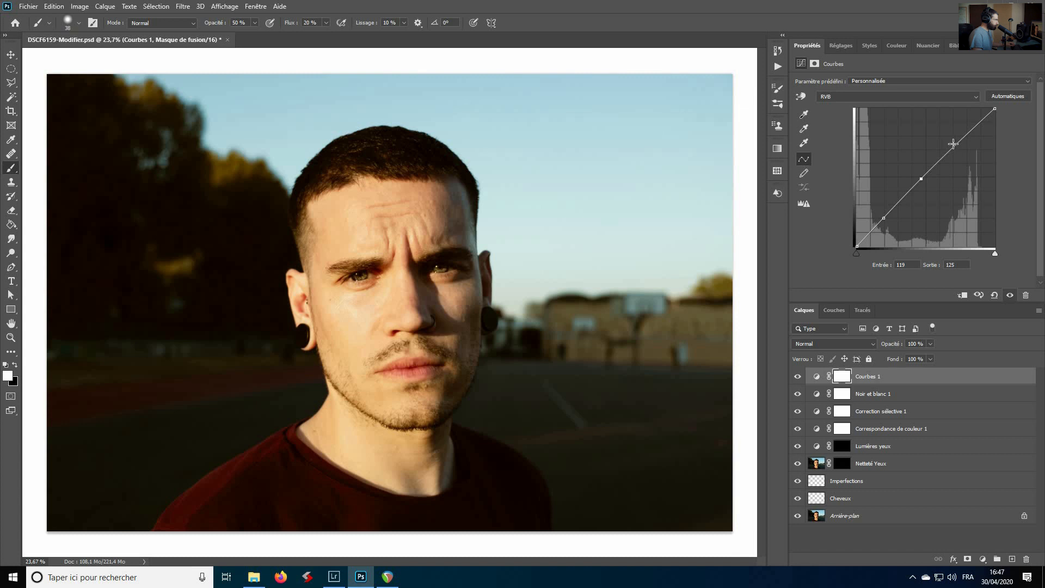
pyautogui.moveTo(954, 142); pyautogui.dragTo(956, 145)
pyautogui.moveTo(995, 109)
pyautogui.mouseDown()
pyautogui.moveTo(996, 118)
pyautogui.moveTo(996, 108)
pyautogui.mouseUp()
pyautogui.moveTo(863, 239); pyautogui.dragTo(863, 240)
pyautogui.click(797, 376)
pyautogui.click(798, 376)
# - Add a second Courbes adjustment layer named Vignette on top and darken its midtones with a point at input 144, output 112
pyautogui.click(984, 559)
pyautogui.click(950, 425)
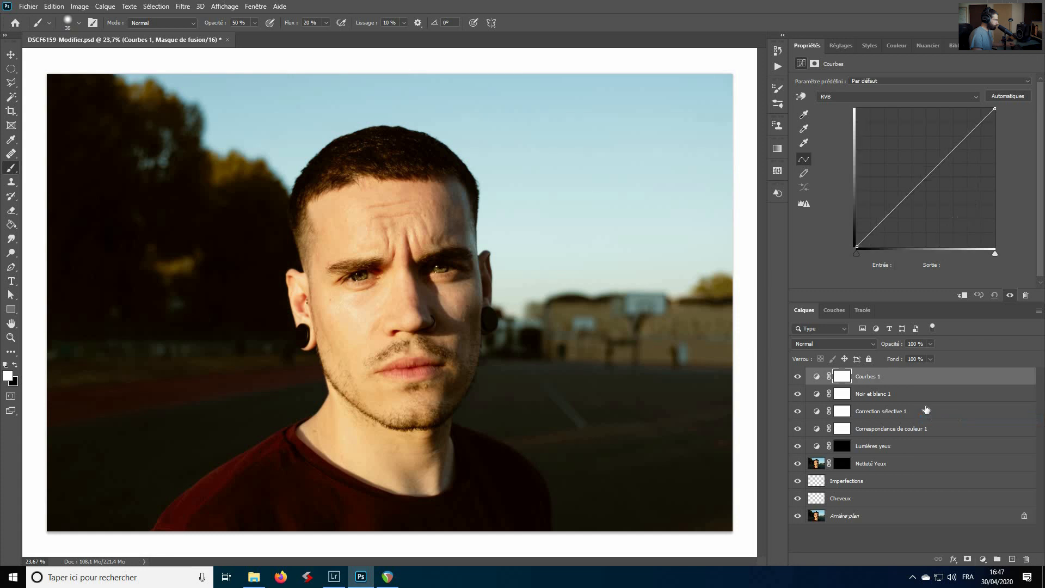
pyautogui.doubleClick(869, 375)
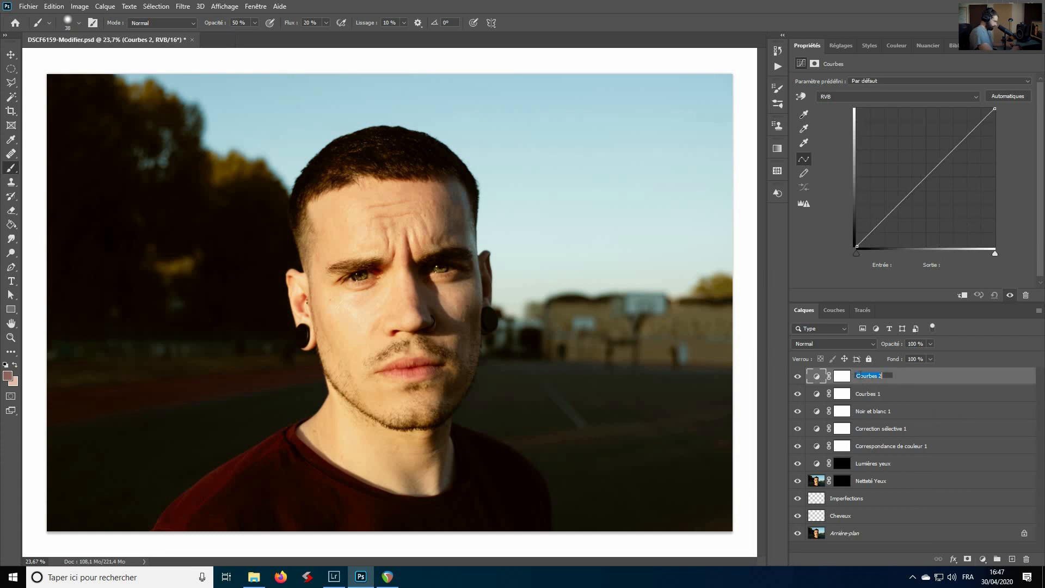
pyautogui.write('Vignette')
pyautogui.press('Return')
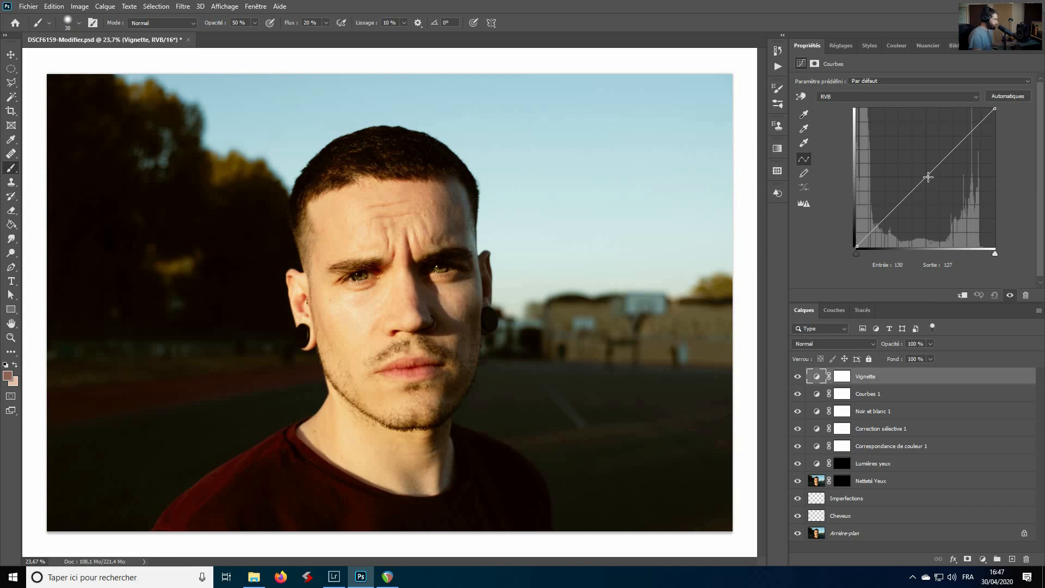
pyautogui.moveTo(931, 180); pyautogui.dragTo(935, 187)
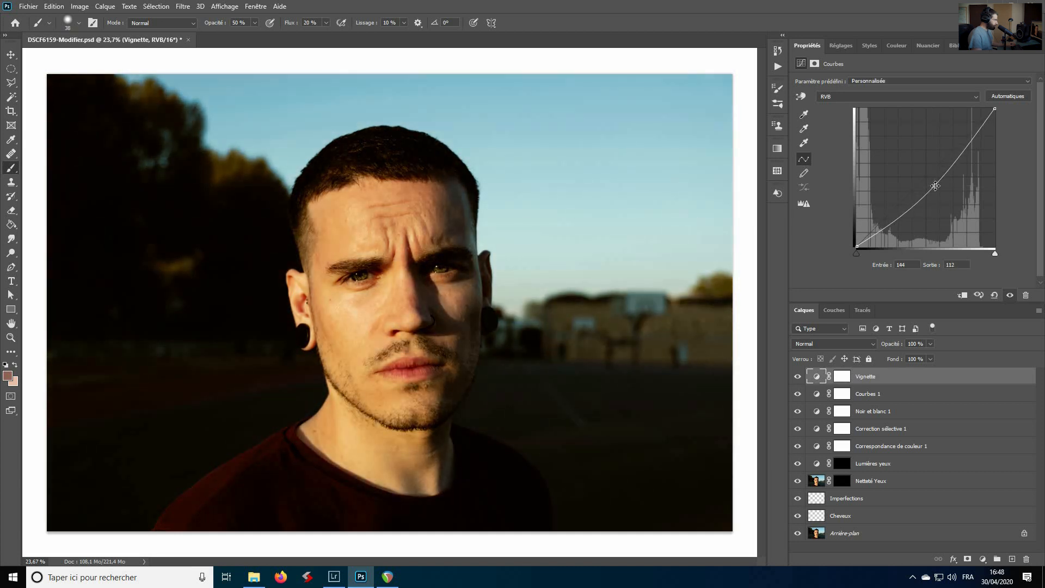
# - Paint a hard-edged black circle over the face on the Vignette layer's mask, using a 2354 px brush at 100% opacity and flow
pyautogui.click(843, 379)
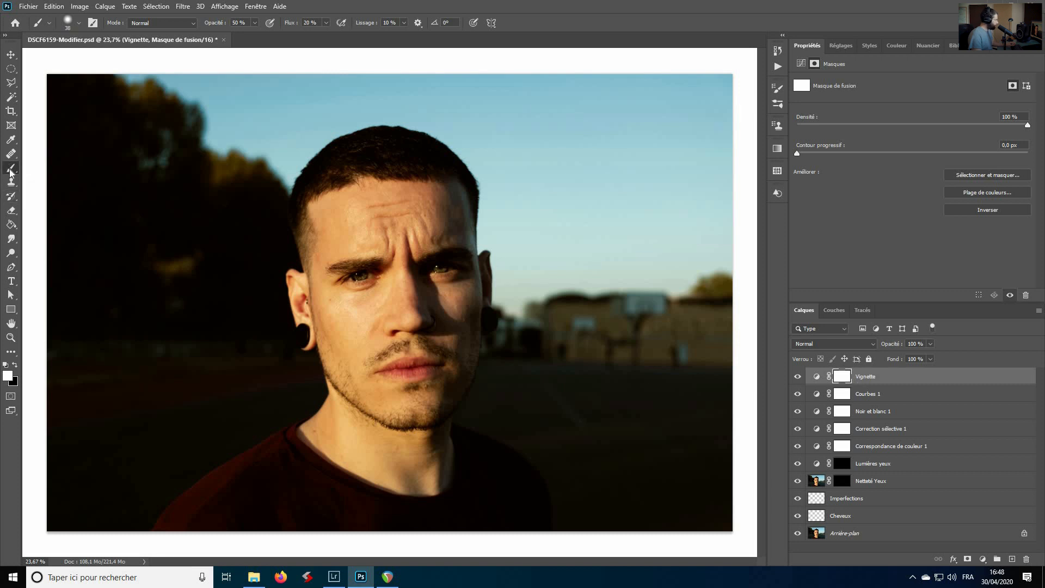
pyautogui.click(15, 366)
pyautogui.click(79, 23)
pyautogui.click(94, 178)
pyautogui.click(463, 3)
pyautogui.moveTo(374, 263); pyautogui.dragTo(537, 312)
pyautogui.moveTo(407, 292); pyautogui.dragTo(410, 296)
pyautogui.click(407, 292)
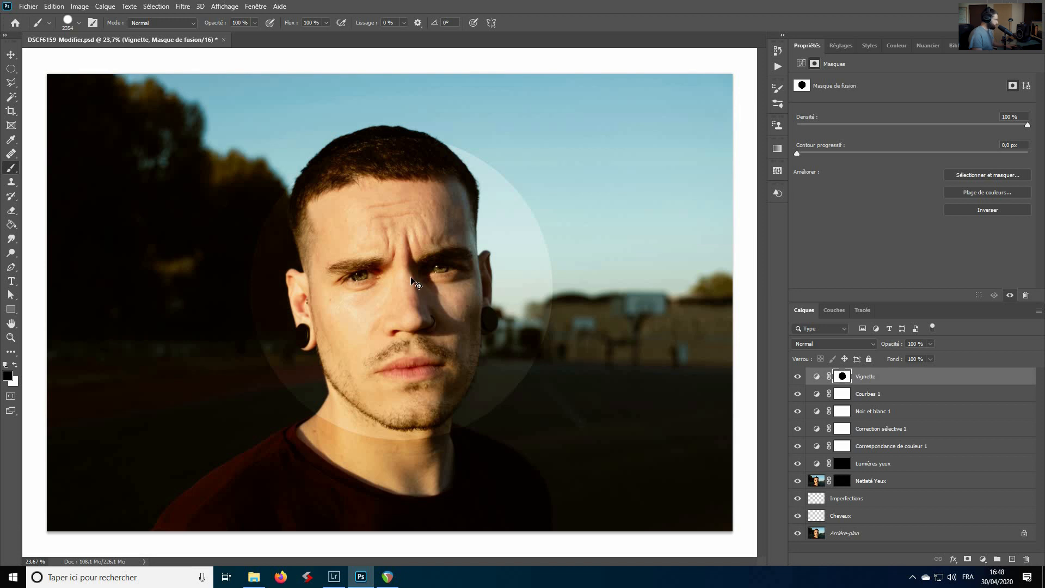
# - Fit the mask's circle to the face at 82.05% width, 101.51% height and -2.63° rotation, and feather the mask by 89.5 px
pyautogui.hotkey('ctrl', 't')
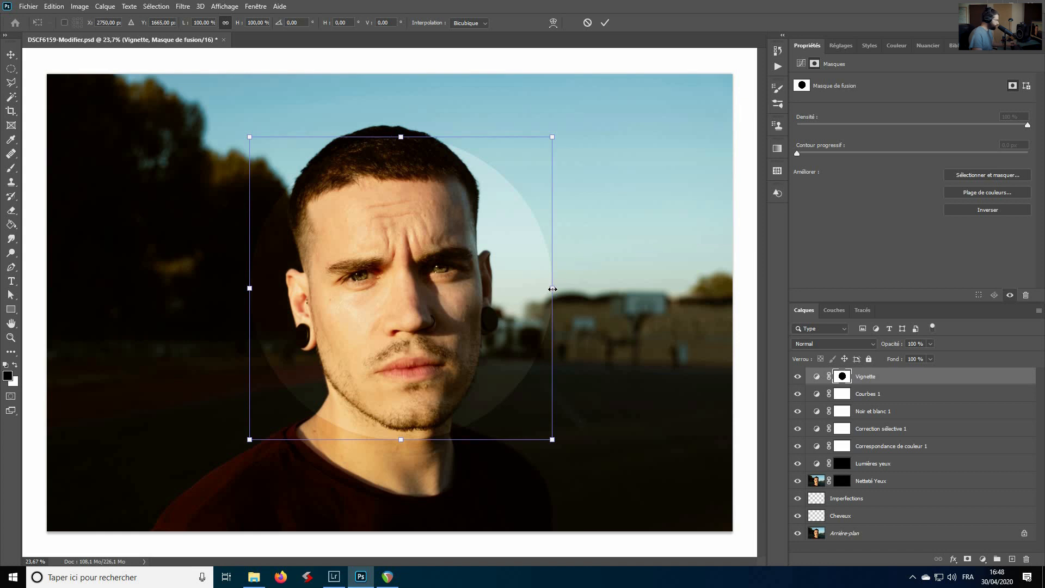
pyautogui.moveTo(551, 289); pyautogui.dragTo(511, 289)
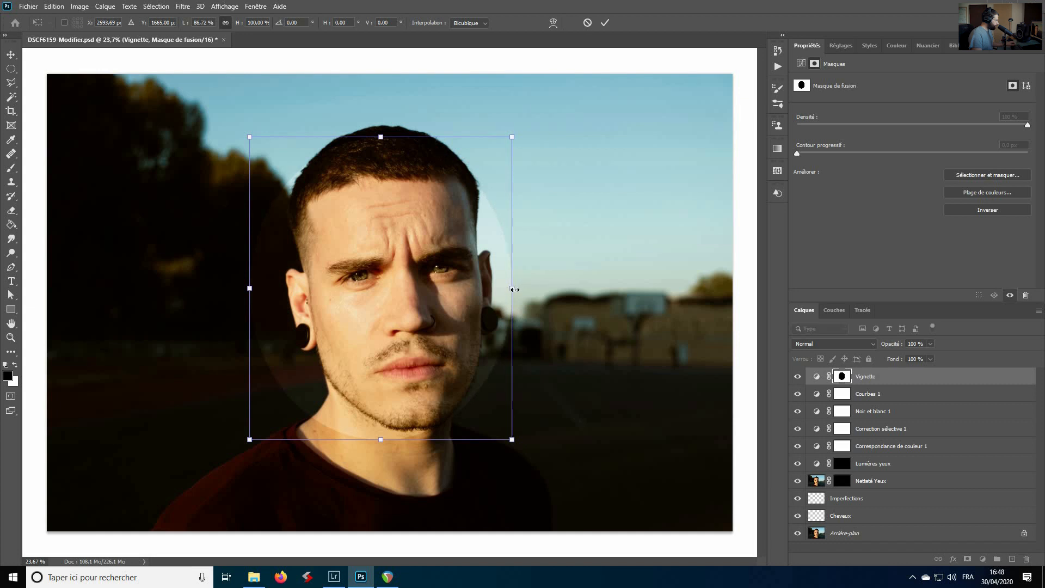
pyautogui.moveTo(513, 289)
pyautogui.mouseDown()
pyautogui.moveTo(550, 289)
pyautogui.moveTo(520, 289)
pyautogui.mouseUp()
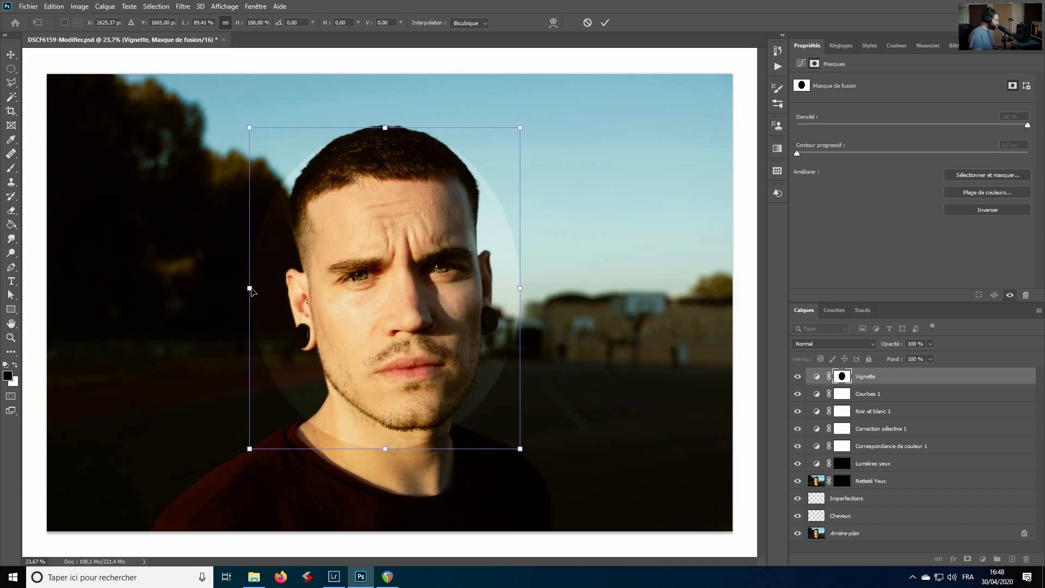
pyautogui.moveTo(248, 288); pyautogui.dragTo(308, 315)
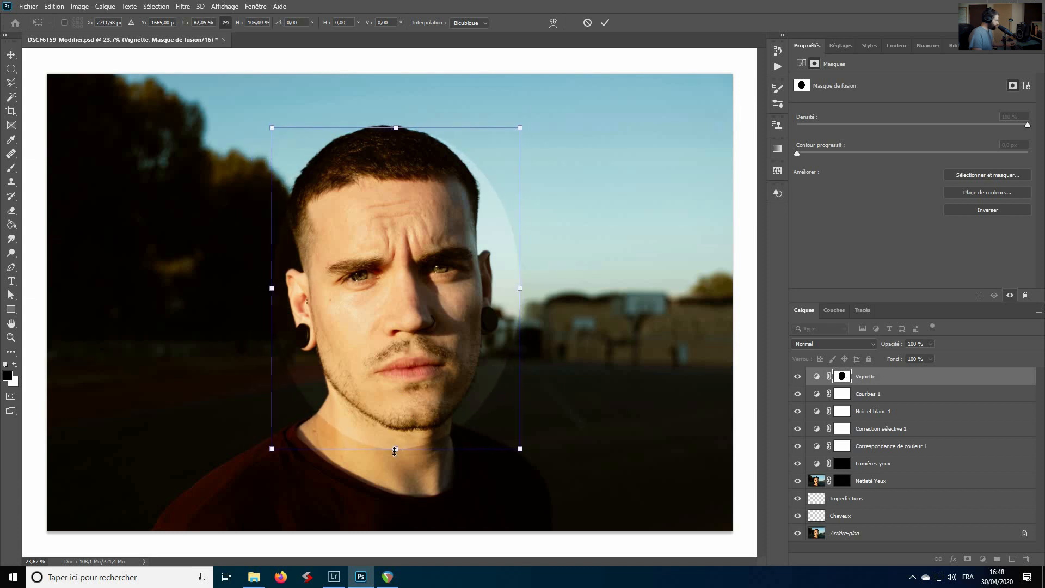
pyautogui.moveTo(396, 449); pyautogui.dragTo(395, 446)
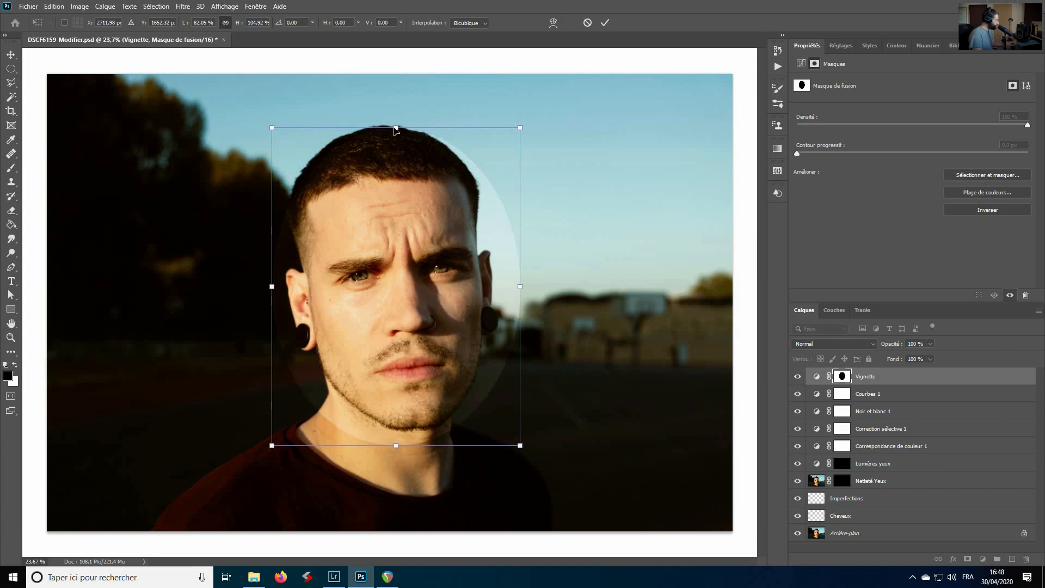
pyautogui.moveTo(395, 129); pyautogui.dragTo(396, 137)
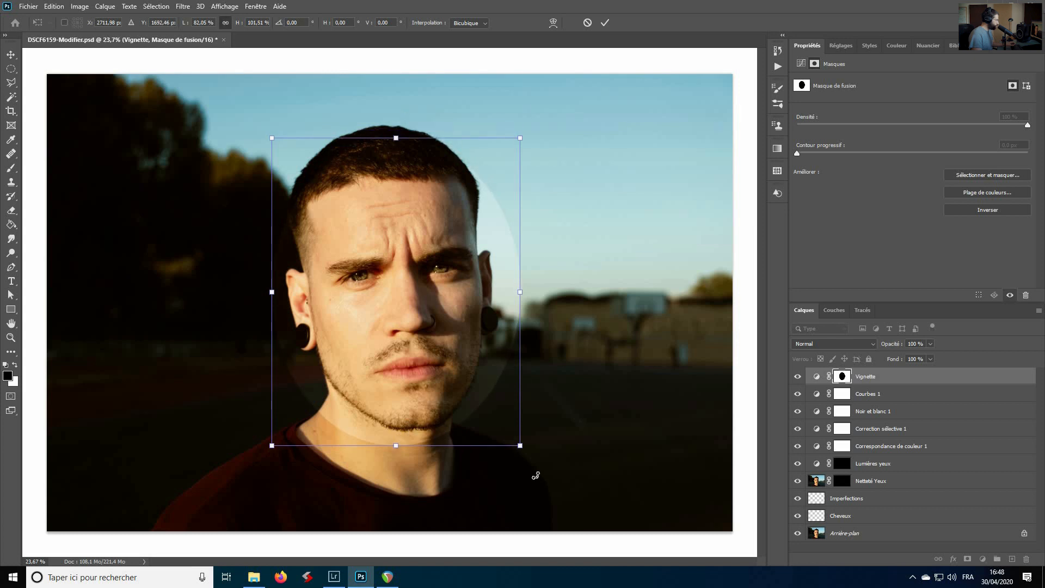
pyautogui.moveTo(542, 461); pyautogui.dragTo(546, 446)
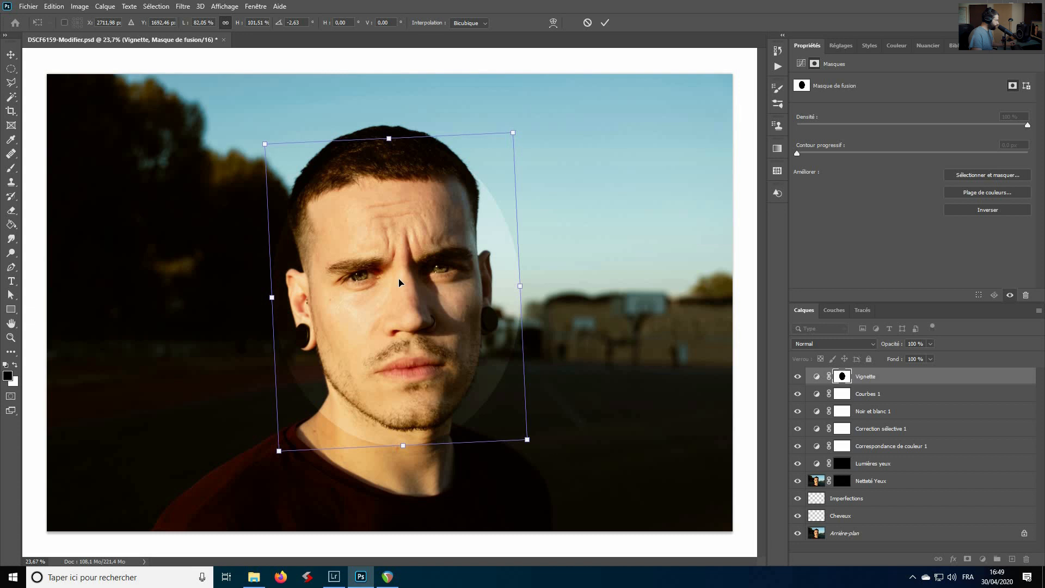
pyautogui.moveTo(403, 280); pyautogui.dragTo(397, 282)
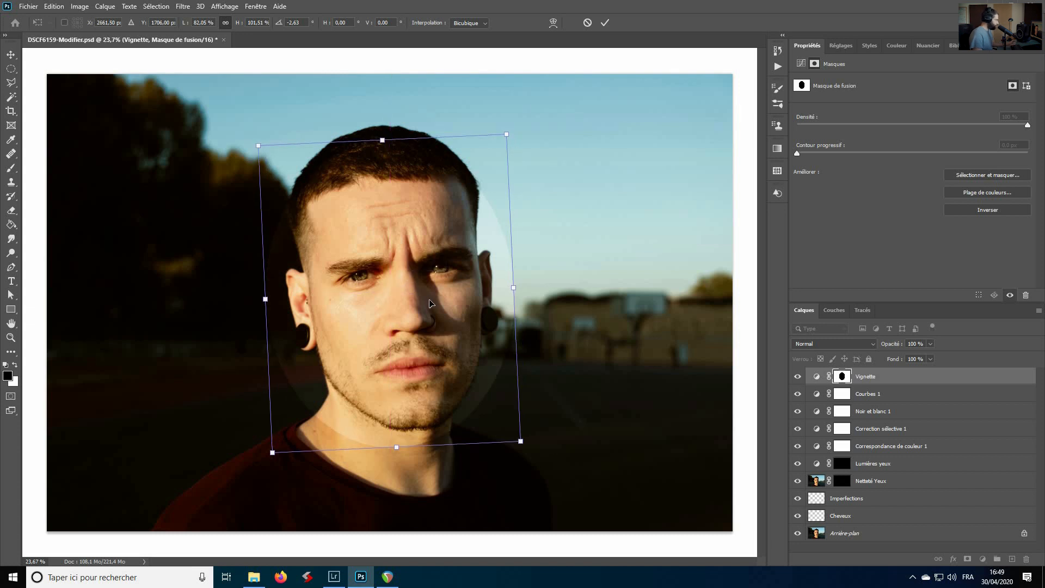
pyautogui.press('Return')
pyautogui.press('b')
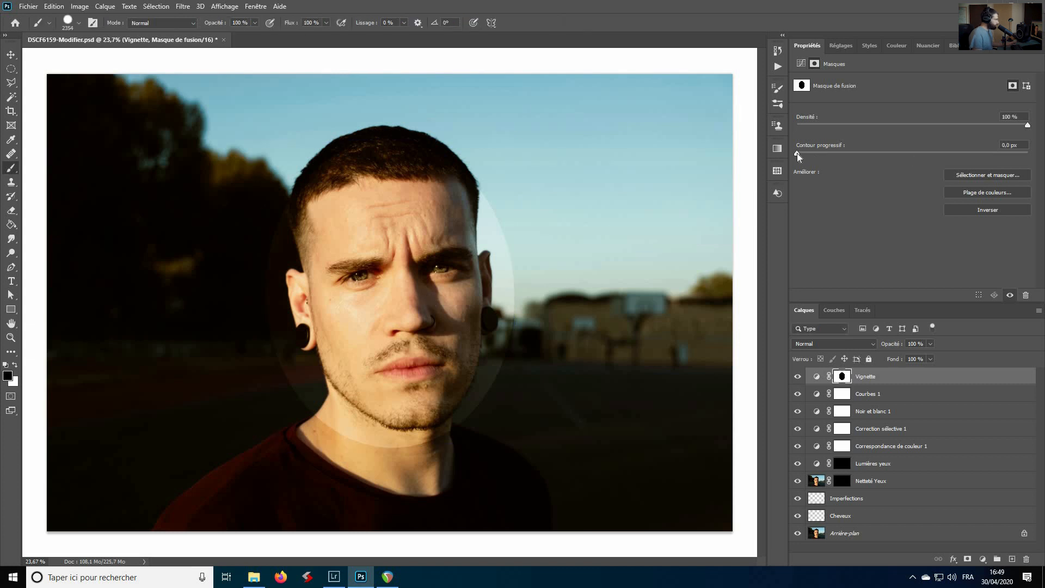
pyautogui.moveTo(833, 154); pyautogui.dragTo(941, 157)
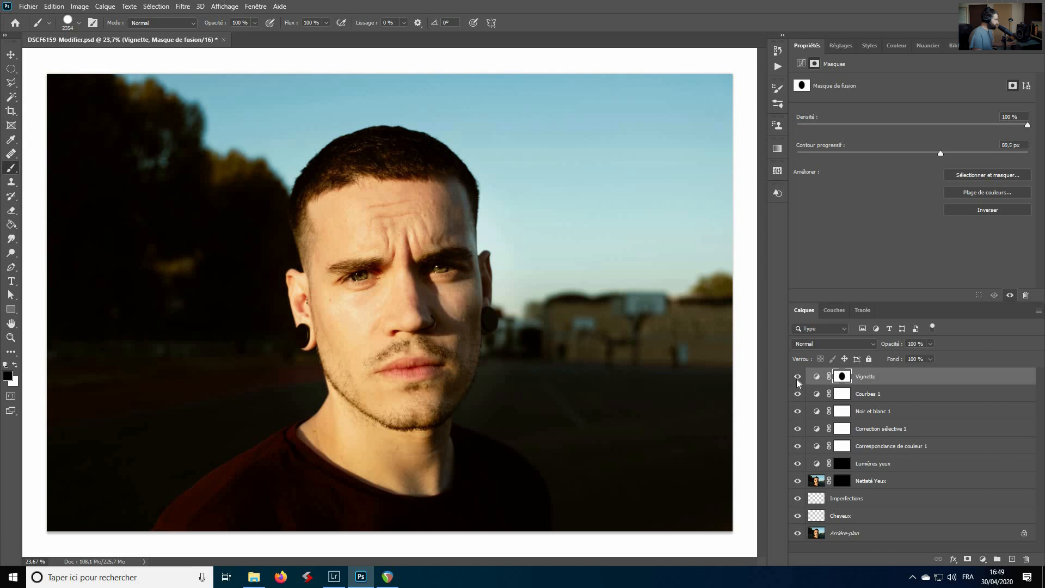
# - Split the white limit of the Vignette layer's Calque du dessous blending range to 109 / 255
pyautogui.click(979, 379)
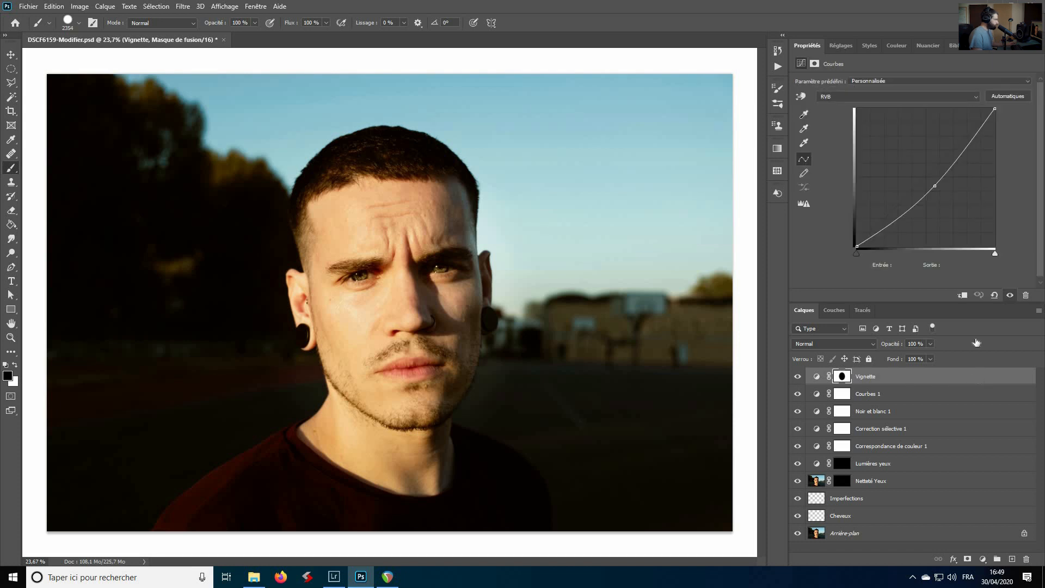
pyautogui.doubleClick(978, 378)
pyautogui.moveTo(738, 11); pyautogui.dragTo(706, 13)
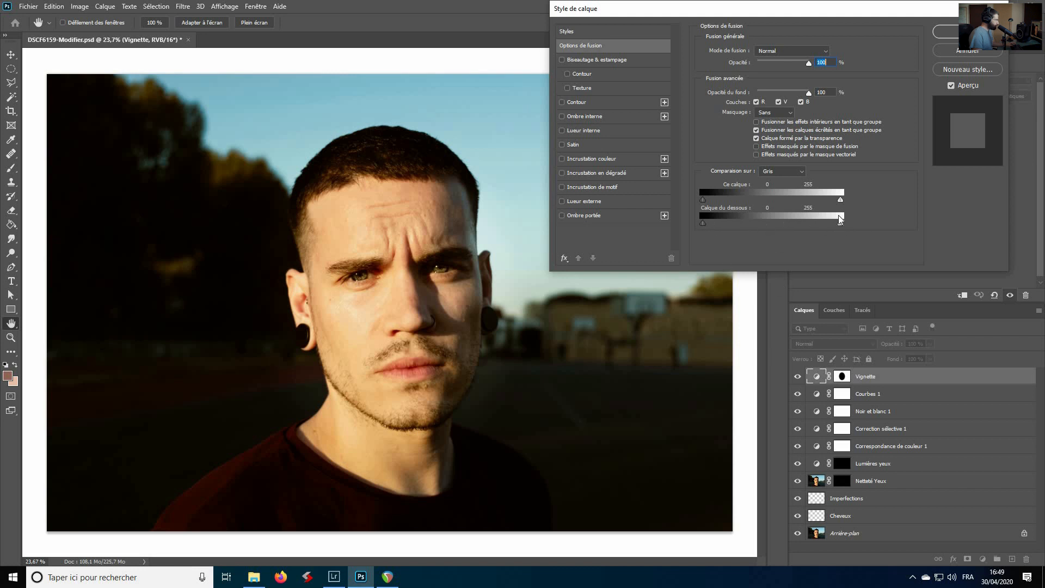
pyautogui.press('alt')
pyautogui.moveTo(841, 226); pyautogui.dragTo(763, 223)
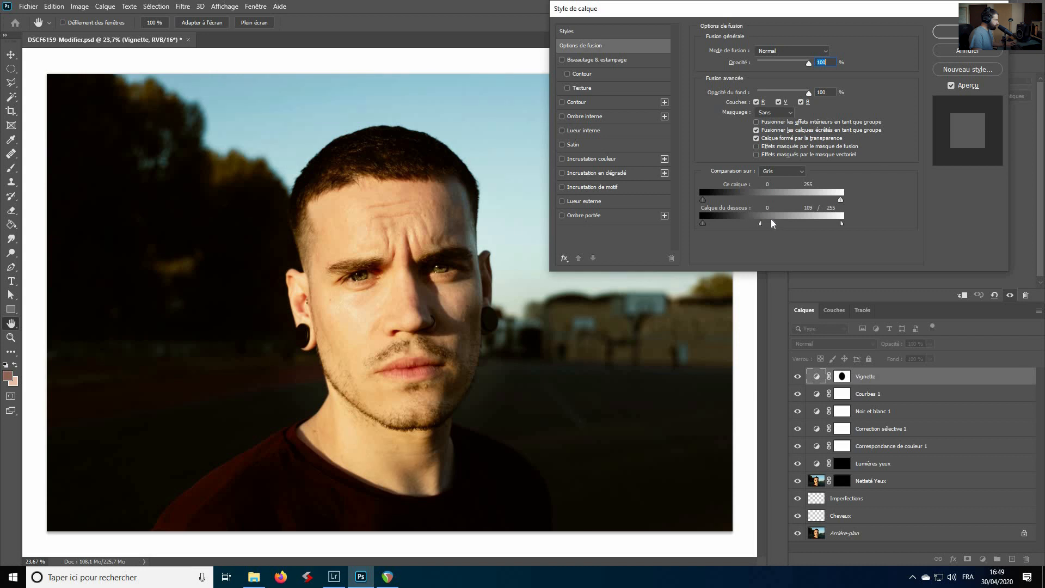
pyautogui.click(950, 31)
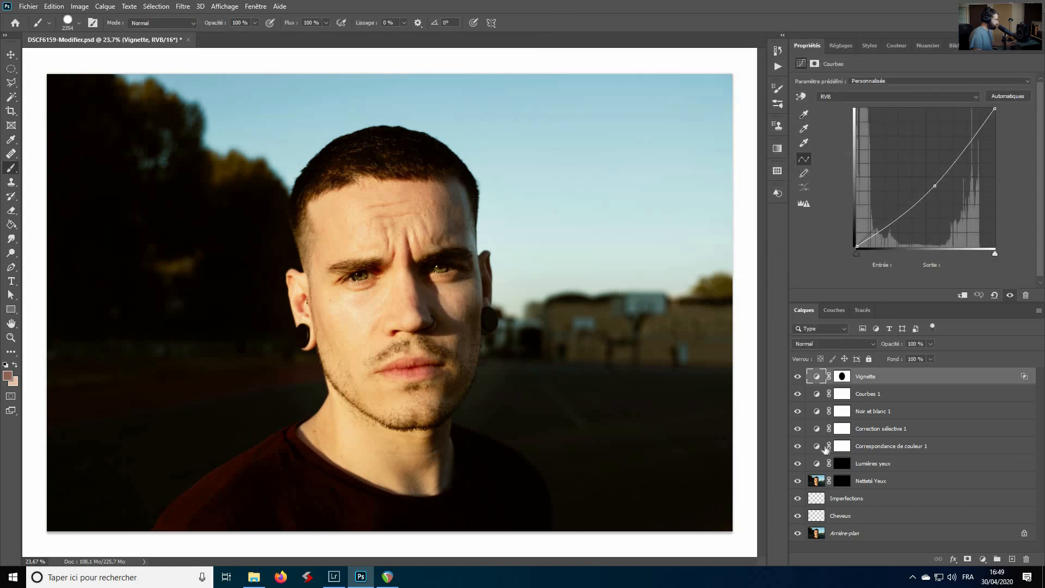
# - Compare the image with and without the Vignette layer, and lower the layer's opacity to 26%
pyautogui.click(798, 376)
pyautogui.click(798, 376)
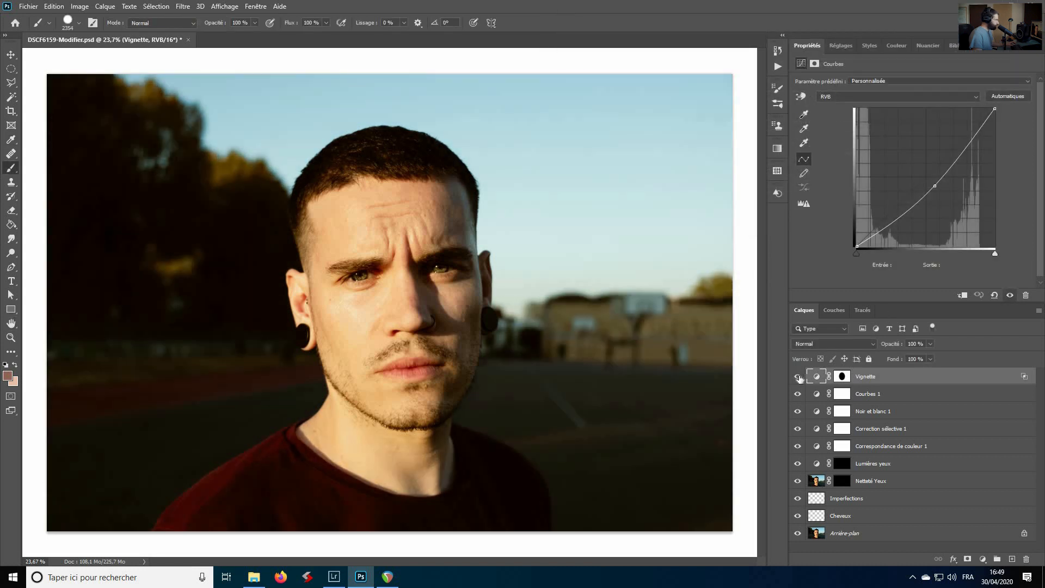
pyautogui.click(799, 376)
pyautogui.click(798, 377)
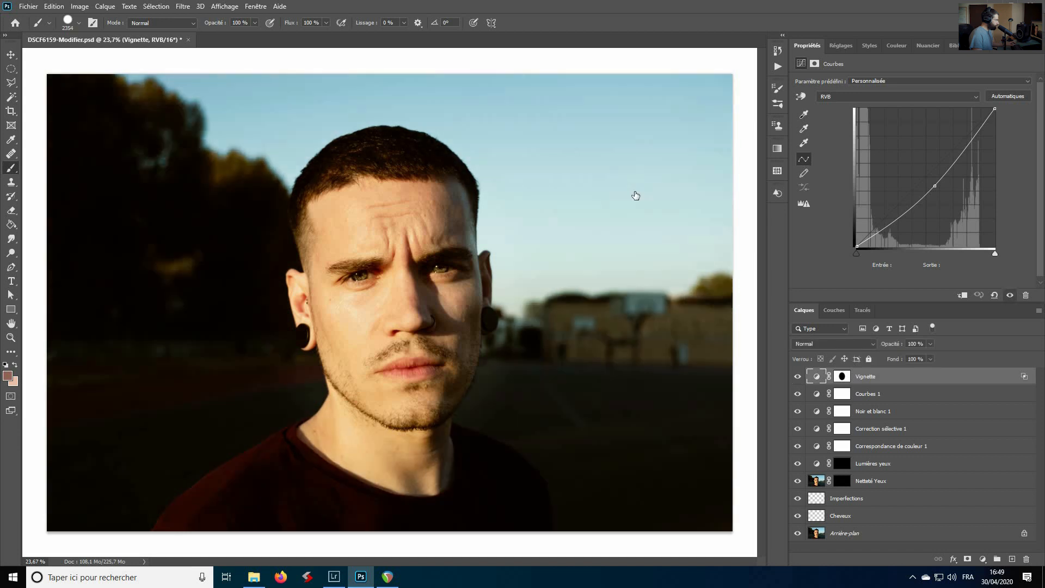
pyautogui.click(798, 376)
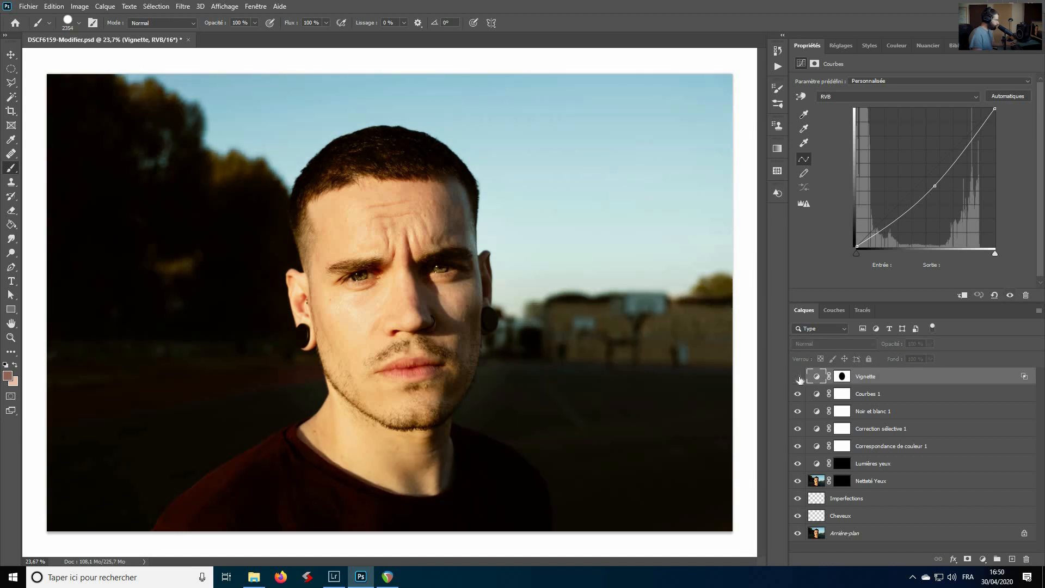
pyautogui.click(798, 376)
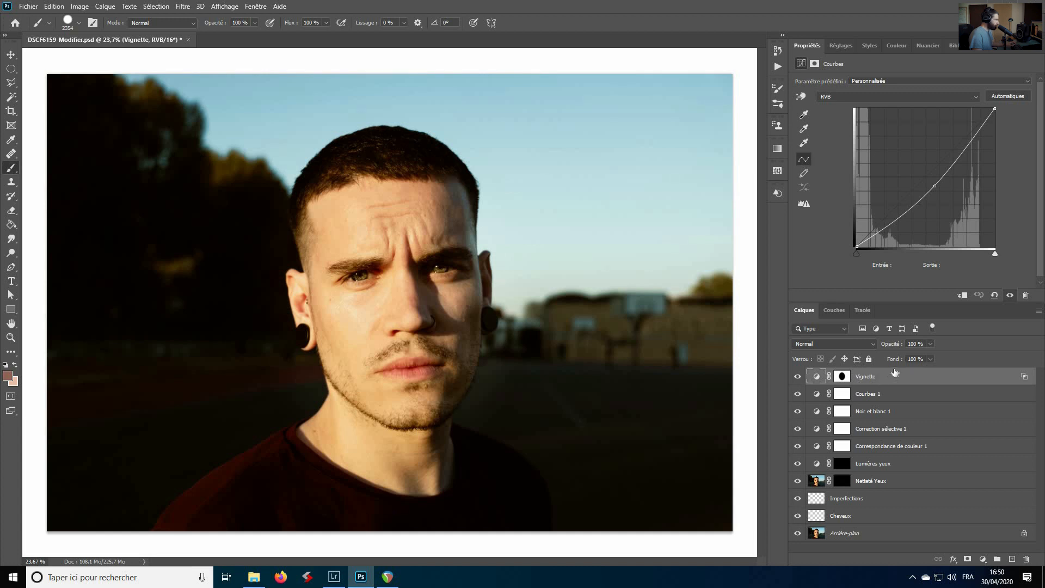
pyautogui.moveTo(892, 345); pyautogui.dragTo(833, 345)
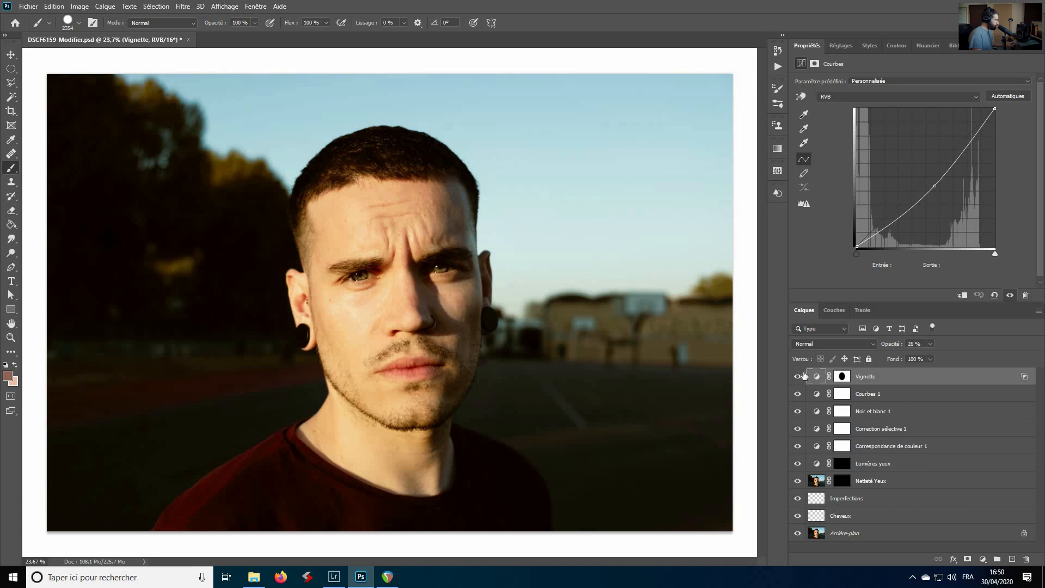
# - Compare the full retouch with the original photo by repeatedly showing only the Arrière-plan layer
pyautogui.keyDown('alt'); pyautogui.click(799, 535); pyautogui.keyUp('alt')
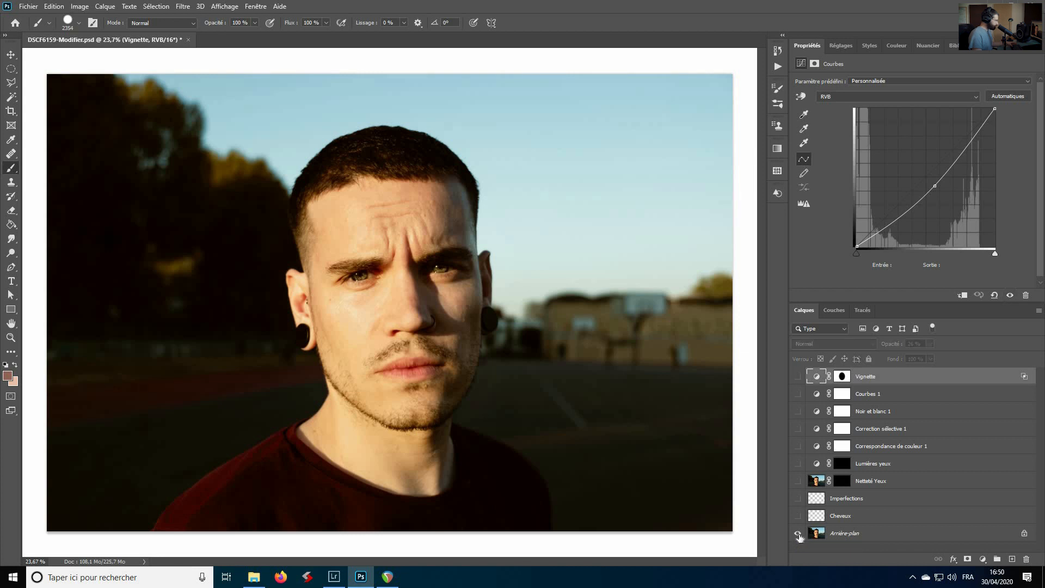
pyautogui.keyDown('alt'); pyautogui.click(799, 535); pyautogui.keyUp('alt')
pyautogui.keyDown('alt'); pyautogui.click(799, 535); pyautogui.keyUp('alt')
pyautogui.keyDown('alt'); pyautogui.click(799, 536); pyautogui.keyUp('alt')
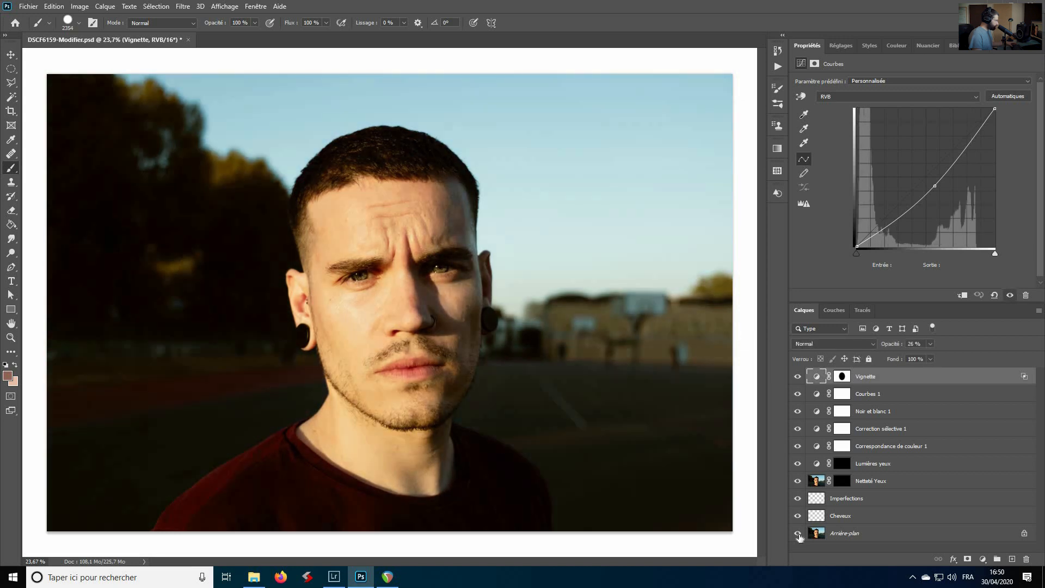
pyautogui.keyDown('alt'); pyautogui.click(798, 535); pyautogui.keyUp('alt')
pyautogui.keyDown('alt'); pyautogui.click(799, 535); pyautogui.keyUp('alt')
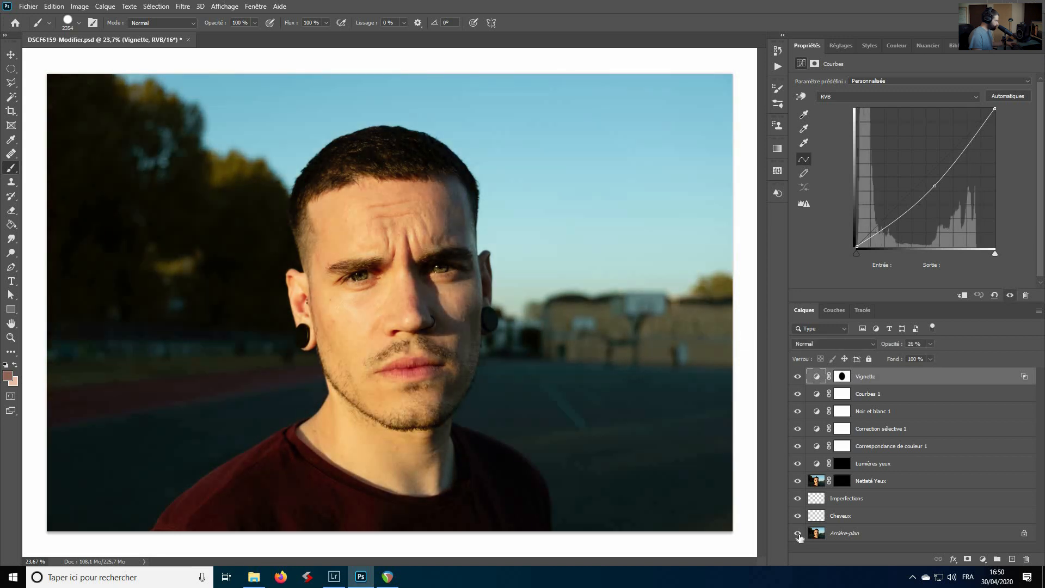
pyautogui.keyDown('alt'); pyautogui.click(799, 536); pyautogui.keyUp('alt')
pyautogui.keyDown('alt'); pyautogui.click(799, 535); pyautogui.keyUp('alt')
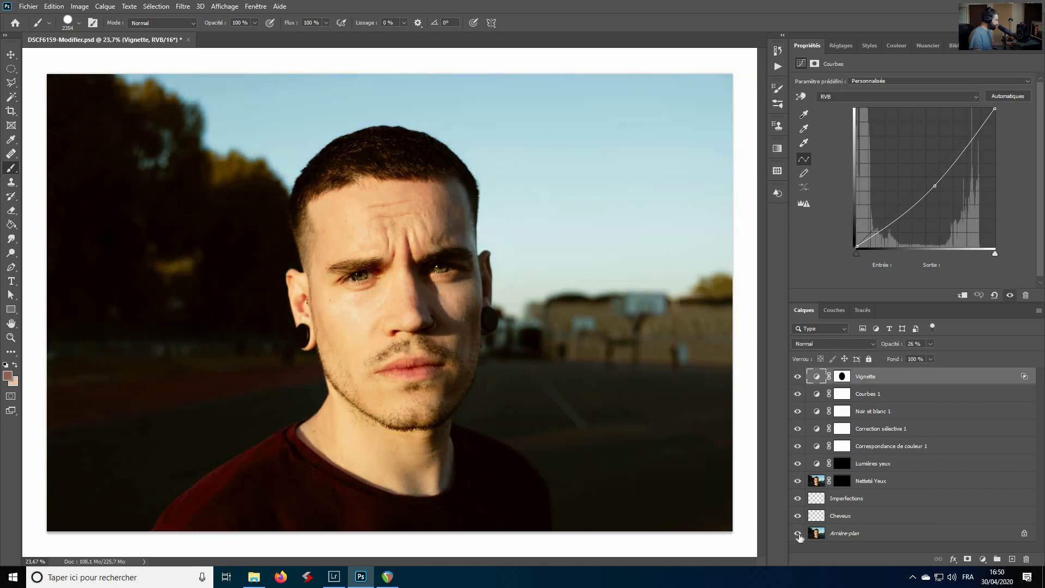
pyautogui.keyDown('alt'); pyautogui.click(799, 535); pyautogui.keyUp('alt')
pyautogui.keyDown('alt'); pyautogui.click(799, 535); pyautogui.keyUp('alt')
# - Set the deep-shadow point of the Courbes 1 layer to input 11 and output 12
pyautogui.click(886, 397)
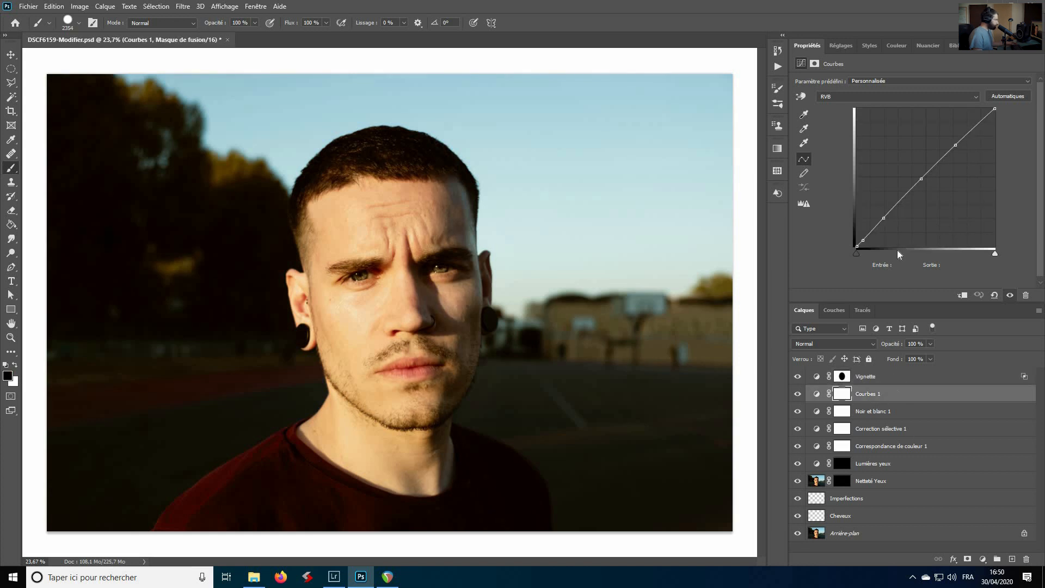
pyautogui.click(864, 239)
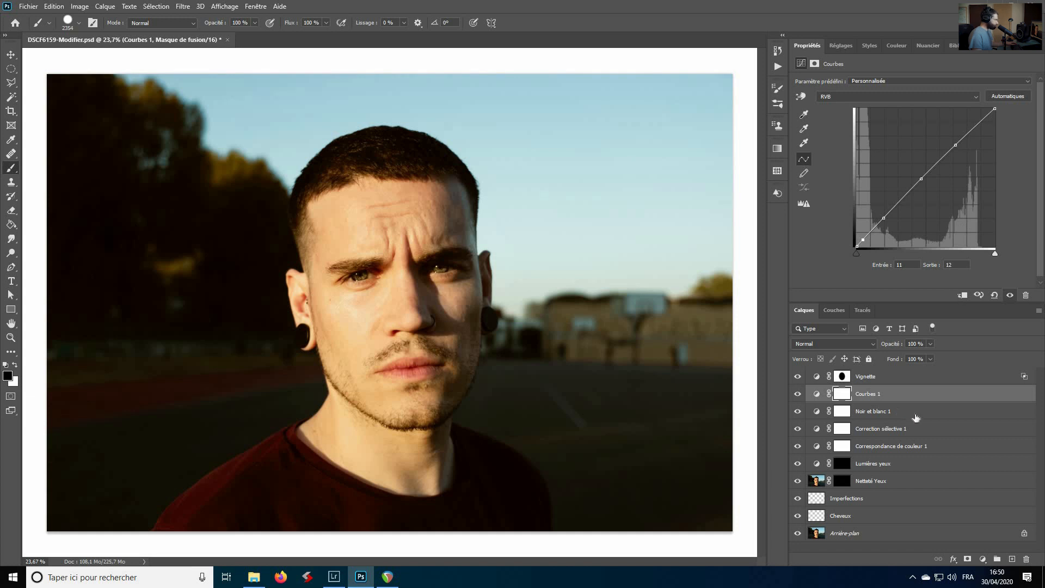
# - Group the layers from Courbes 1 through Correspondance de couleur 1 and name the group Colo
pyautogui.click(885, 381)
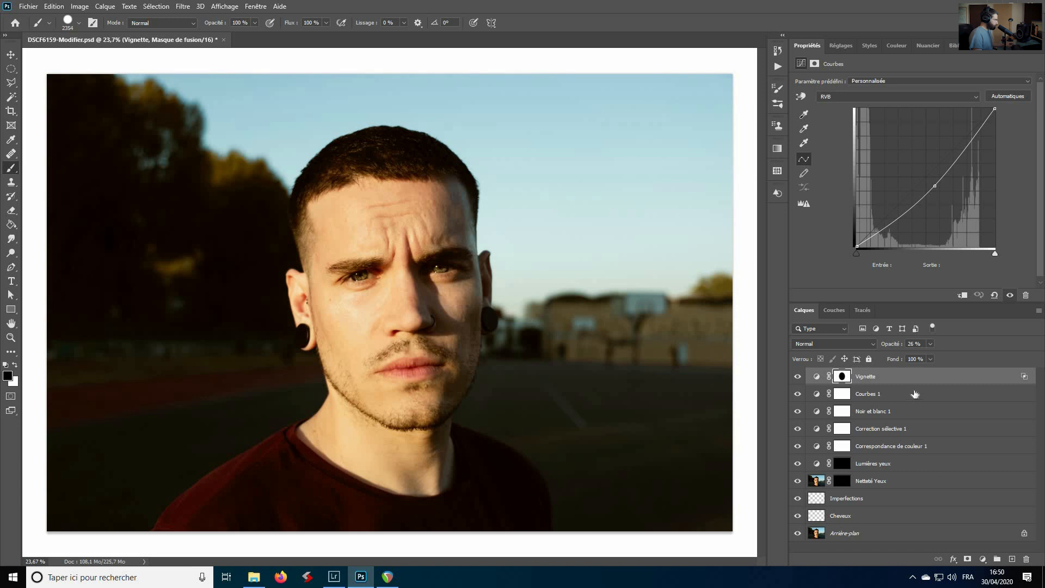
pyautogui.click(915, 394)
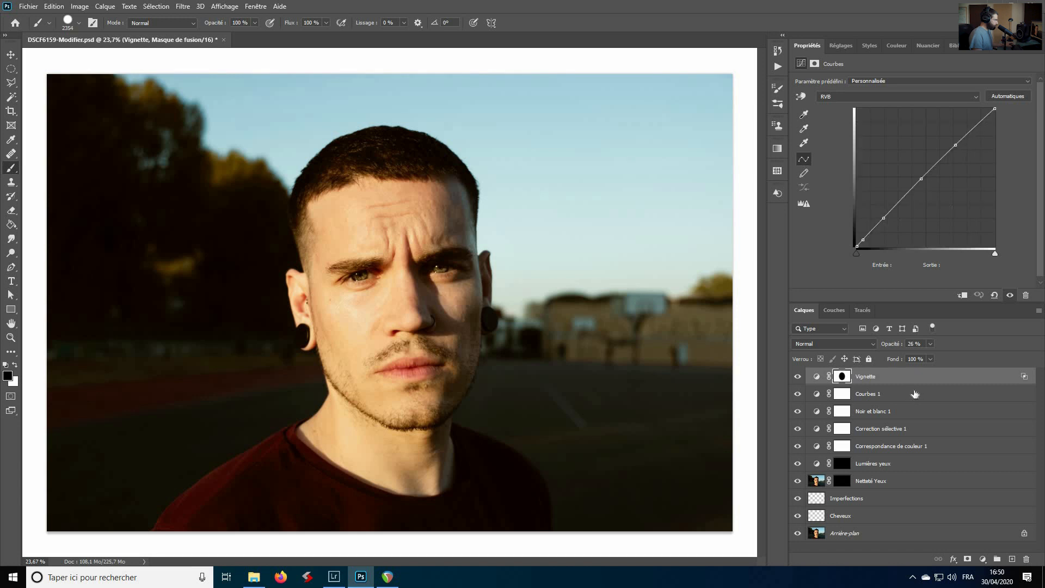
pyautogui.keyDown('shift'); pyautogui.click(960, 449); pyautogui.keyUp('shift')
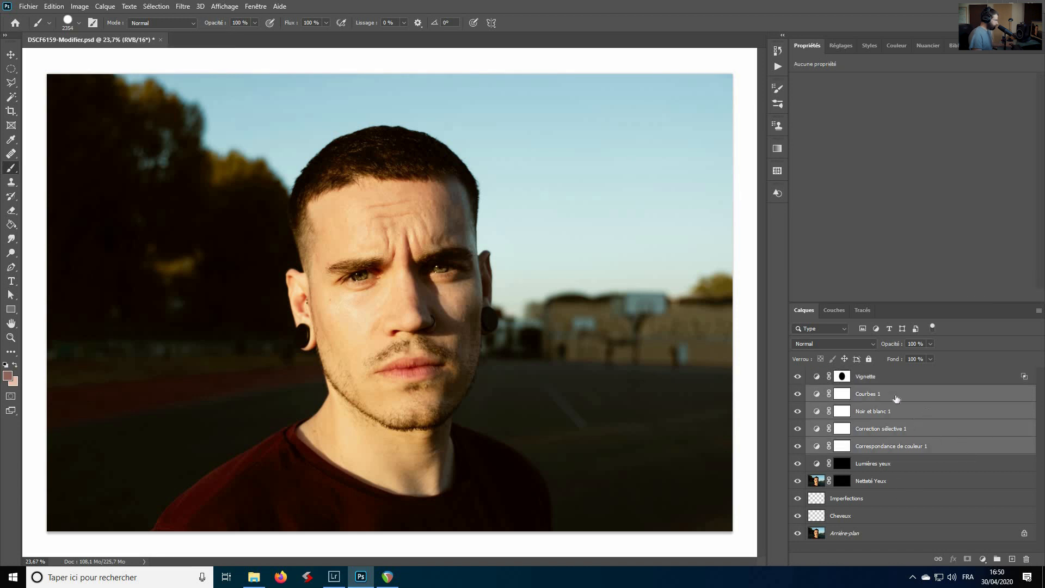
pyautogui.click(919, 395)
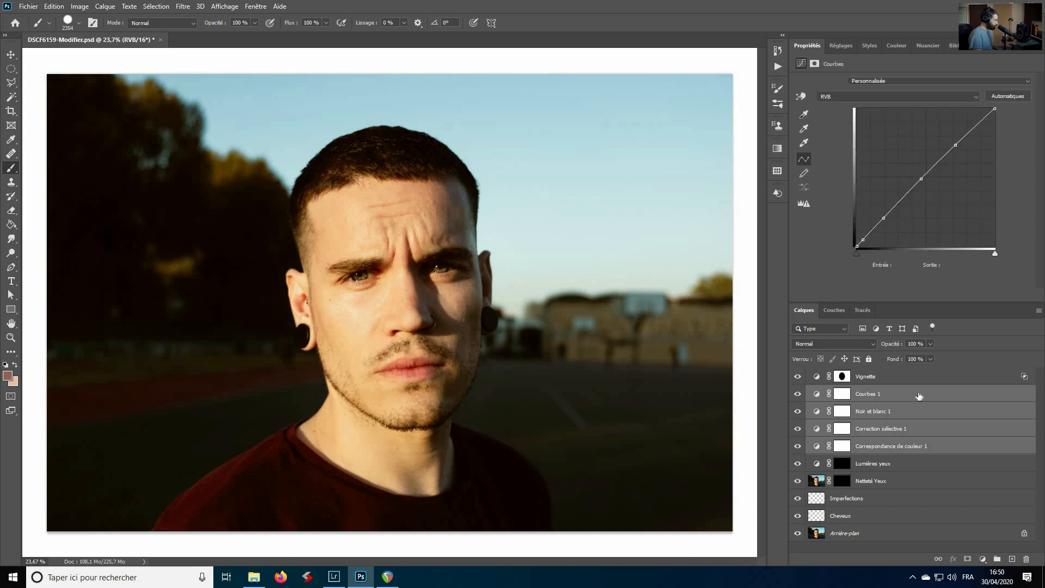
pyautogui.keyDown('shift'); pyautogui.click(941, 449); pyautogui.keyUp('shift')
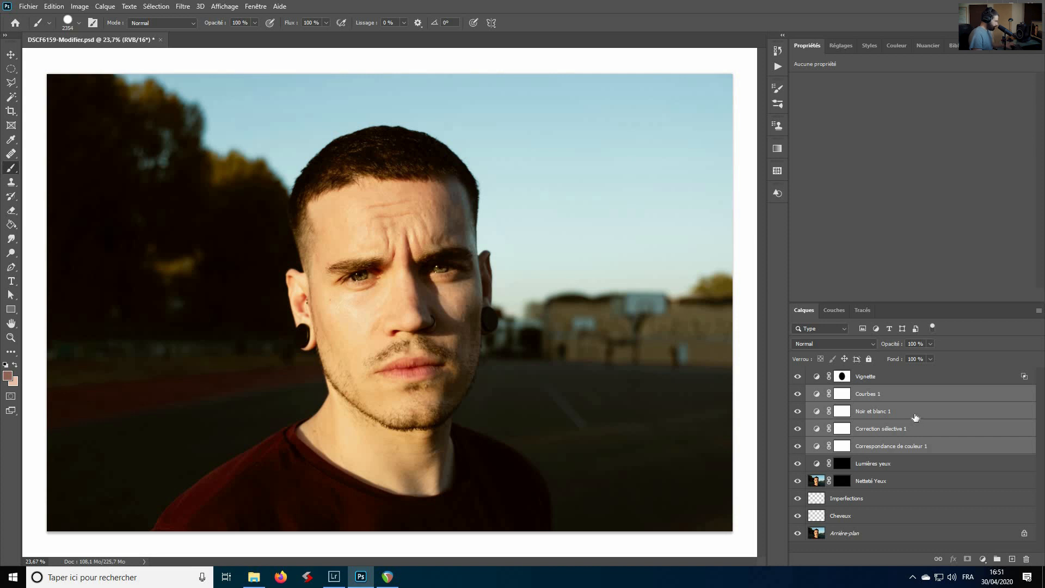
pyautogui.hotkey('ctrl', 'g')
pyautogui.doubleClick(841, 392)
pyautogui.write('Colo')
pyautogui.press('Return')
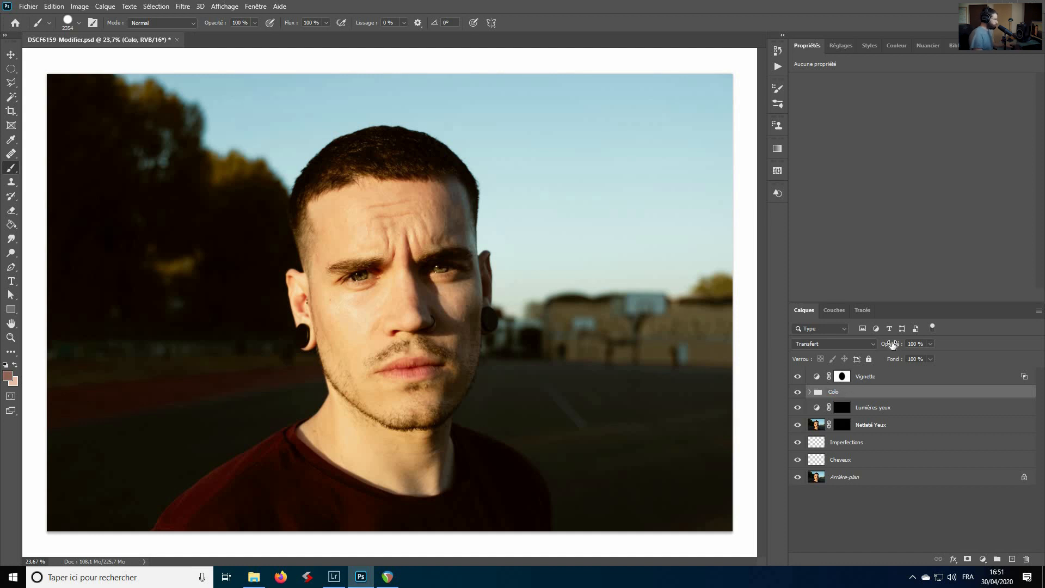
# - Try different opacities on the Colo group, settle at about 80%, and compare the image with and without the group
pyautogui.moveTo(892, 343); pyautogui.dragTo(799, 347)
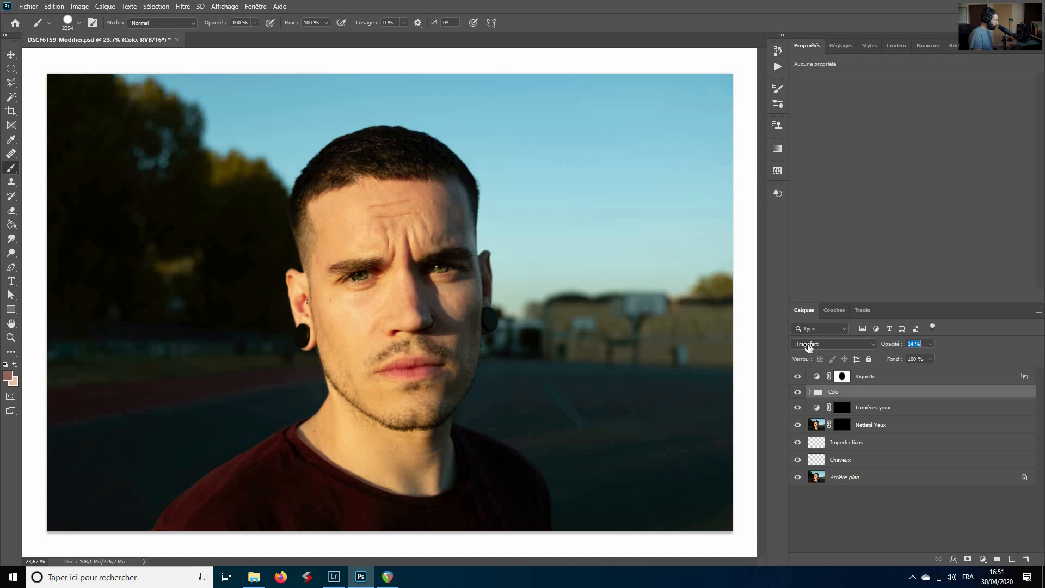
pyautogui.write('41')
pyautogui.press('Return')
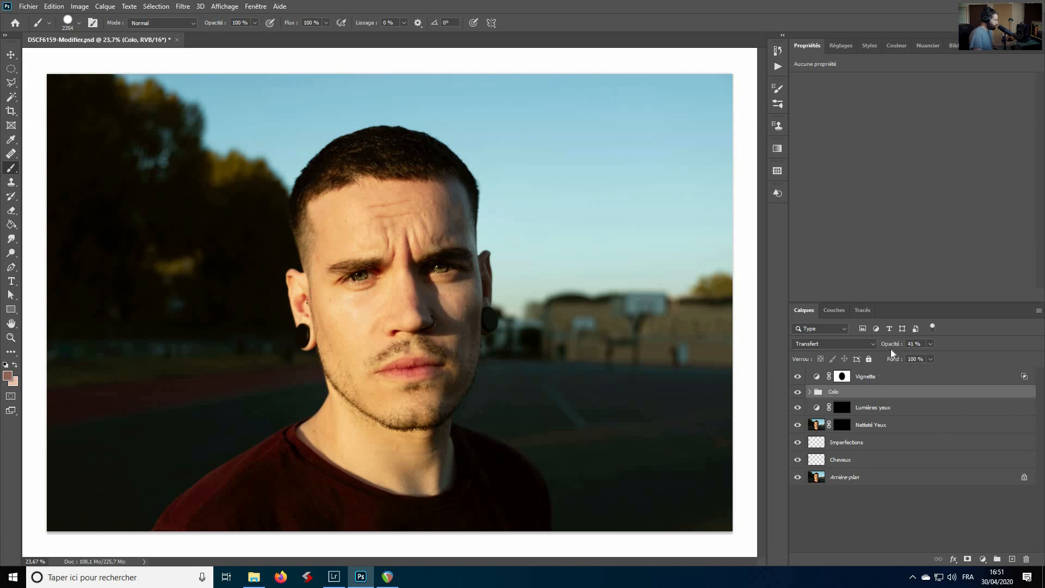
pyautogui.moveTo(891, 346); pyautogui.dragTo(957, 351)
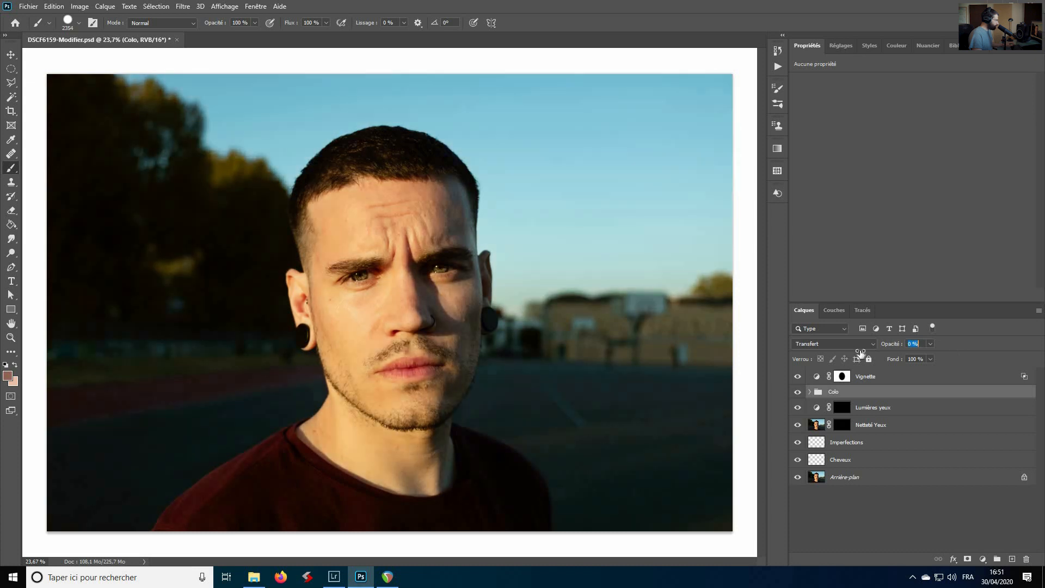
pyautogui.moveTo(891, 345); pyautogui.dragTo(946, 347)
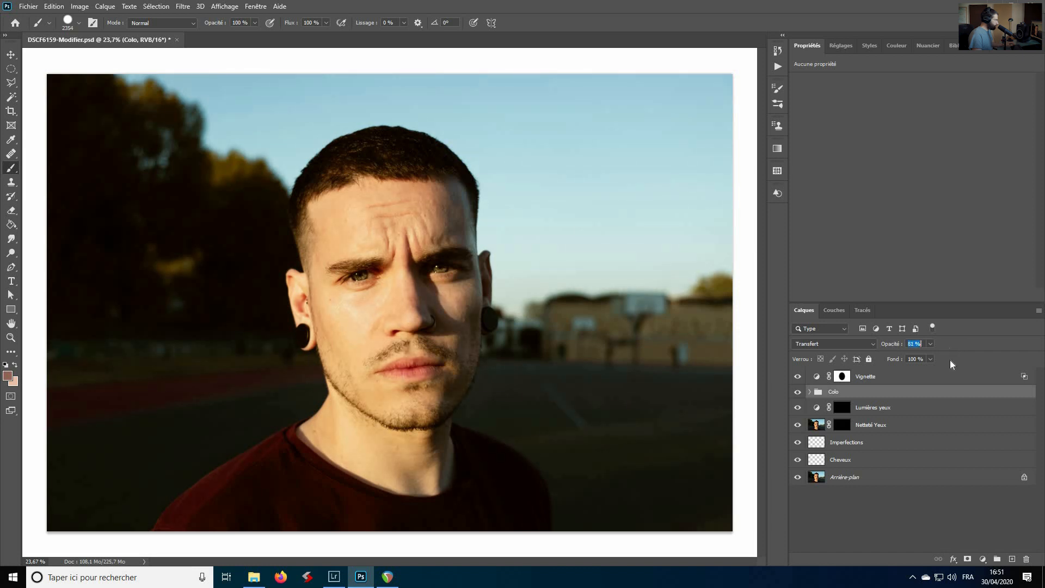
pyautogui.click(798, 392)
pyautogui.click(798, 392)
# - Add a linear gradient fill layer at 90° above the Vignette layer and shift the gradient lower in the image
pyautogui.click(909, 383)
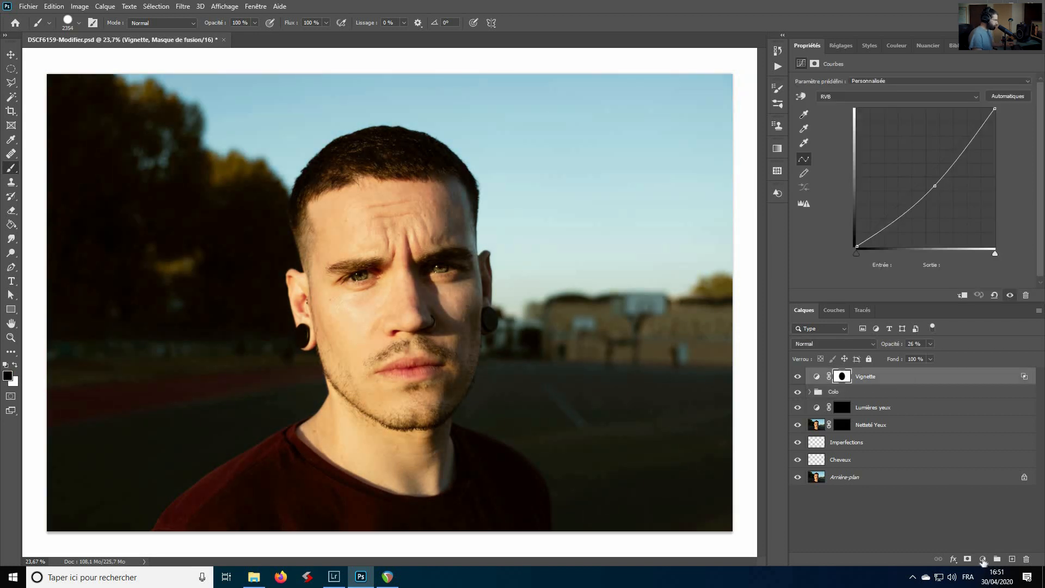
pyautogui.click(984, 559)
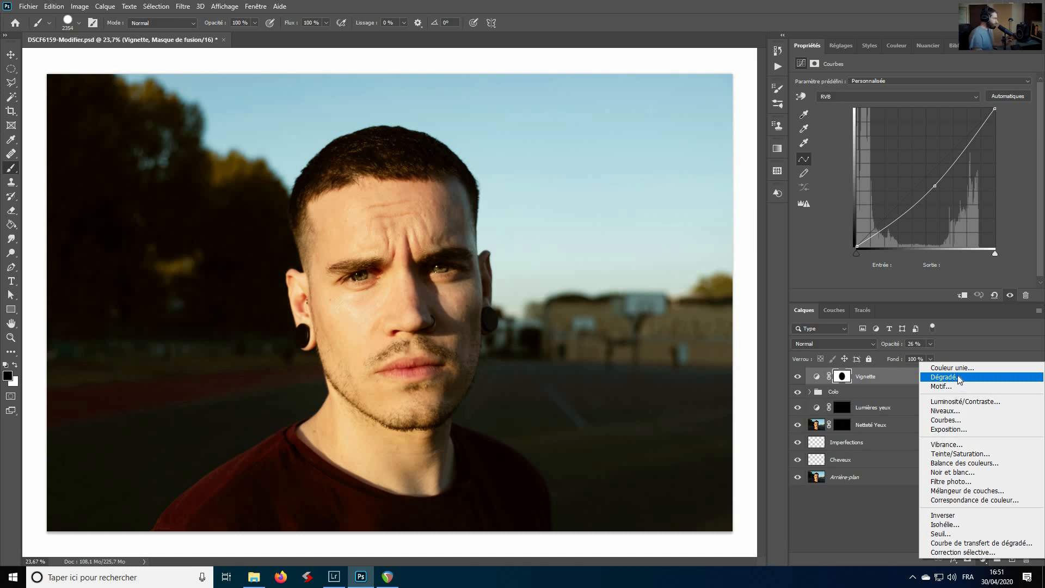
pyautogui.click(959, 376)
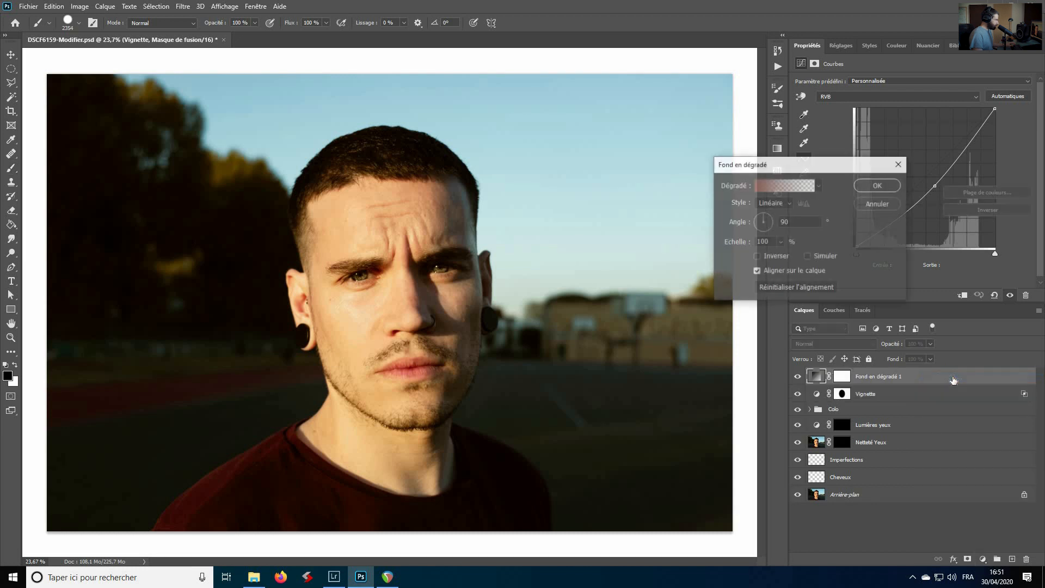
pyautogui.click(755, 188)
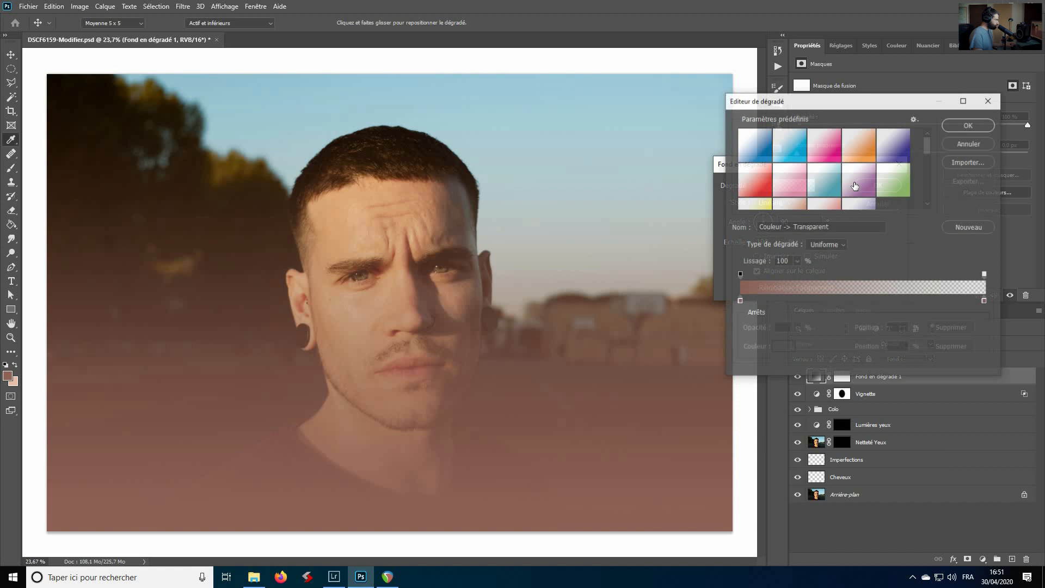
pyautogui.press('Escape')
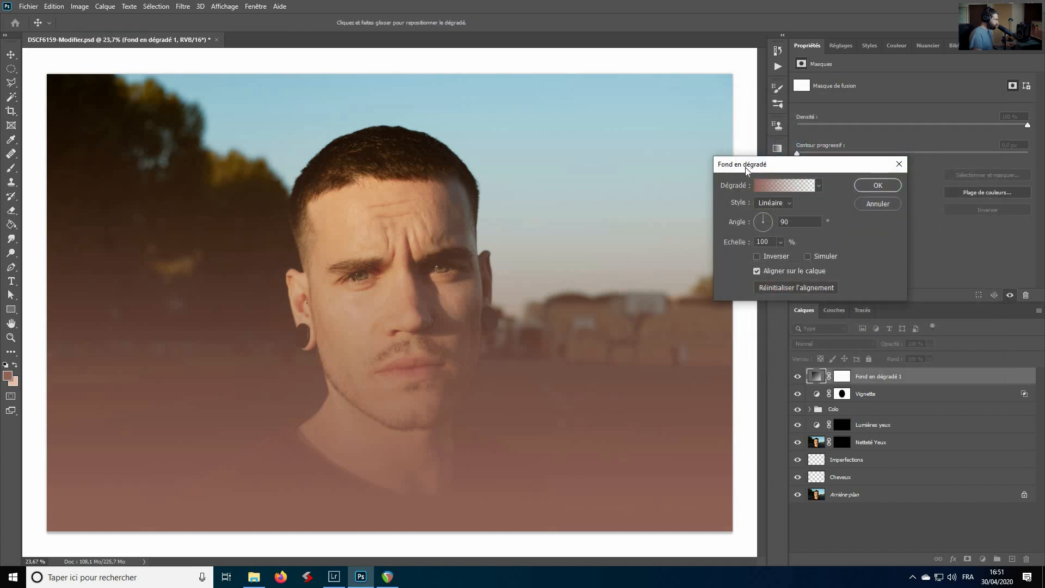
pyautogui.moveTo(509, 361); pyautogui.dragTo(506, 446)
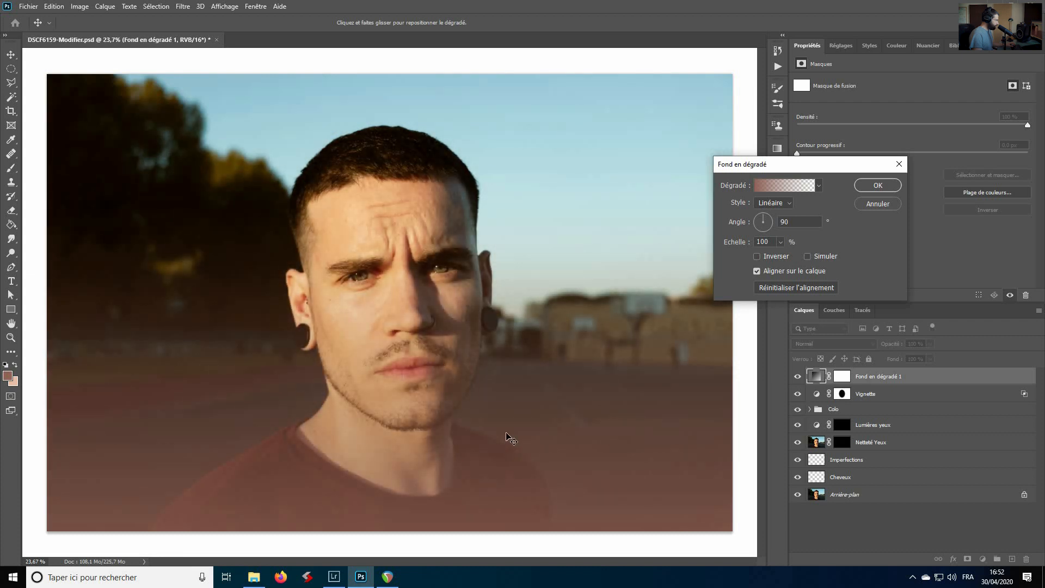
# - Change the gradient fill's starting colour to orange (#8d6a41) and apply the fill
pyautogui.click(759, 184)
pyautogui.click(740, 302)
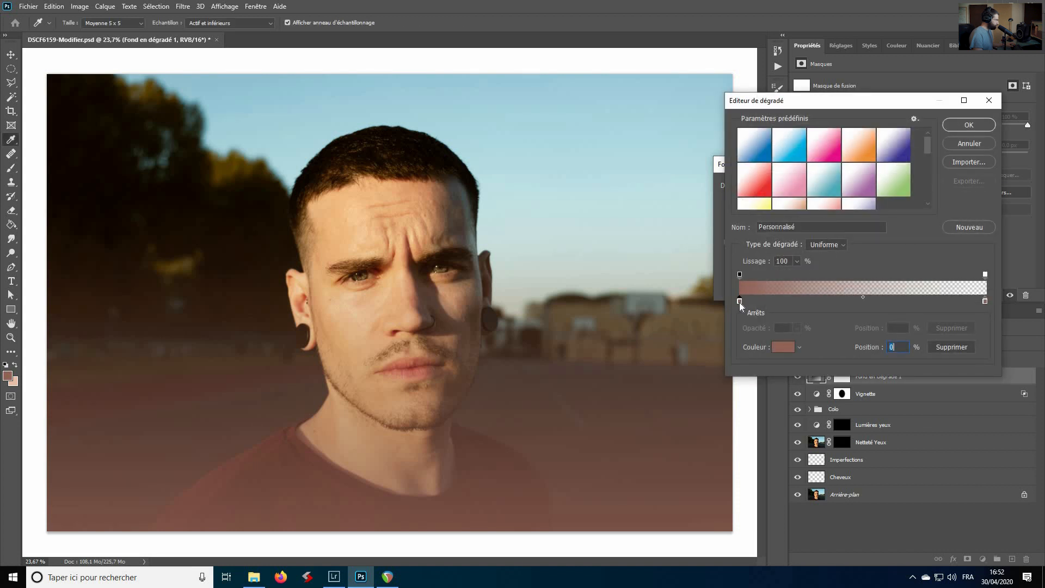
pyautogui.doubleClick(740, 302)
pyautogui.moveTo(682, 365)
pyautogui.mouseDown()
pyautogui.moveTo(684, 325)
pyautogui.moveTo(682, 339)
pyautogui.moveTo(686, 326)
pyautogui.moveTo(758, 333)
pyautogui.moveTo(686, 333)
pyautogui.mouseUp()
pyautogui.moveTo(827, 346); pyautogui.dragTo(830, 332)
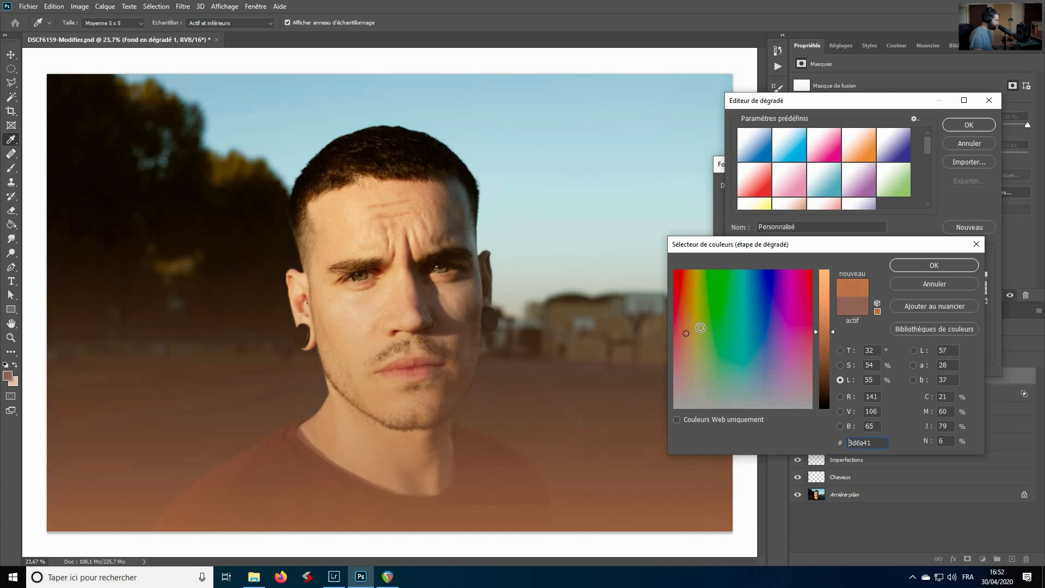
pyautogui.click(935, 267)
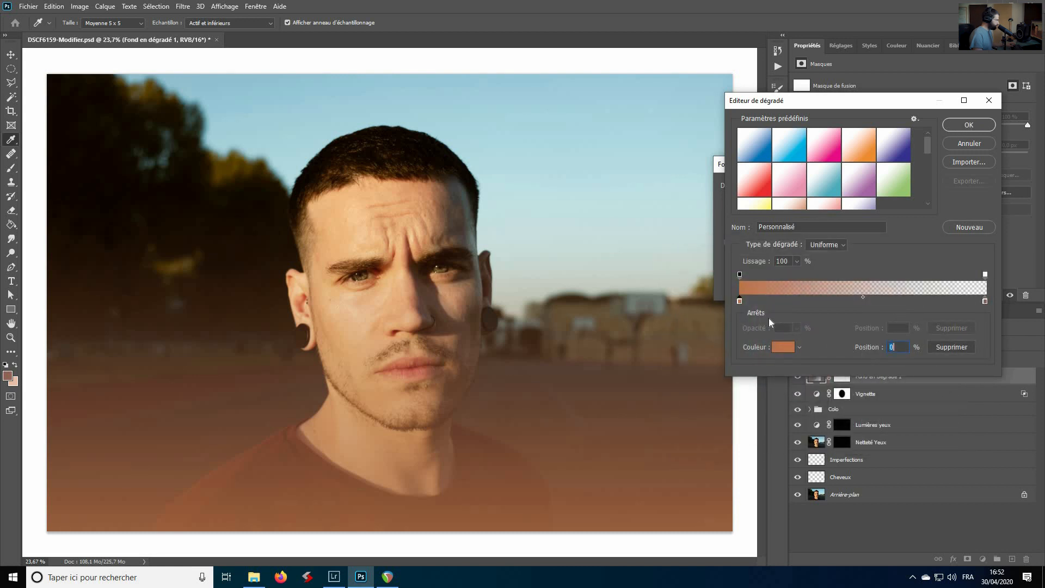
pyautogui.click(968, 125)
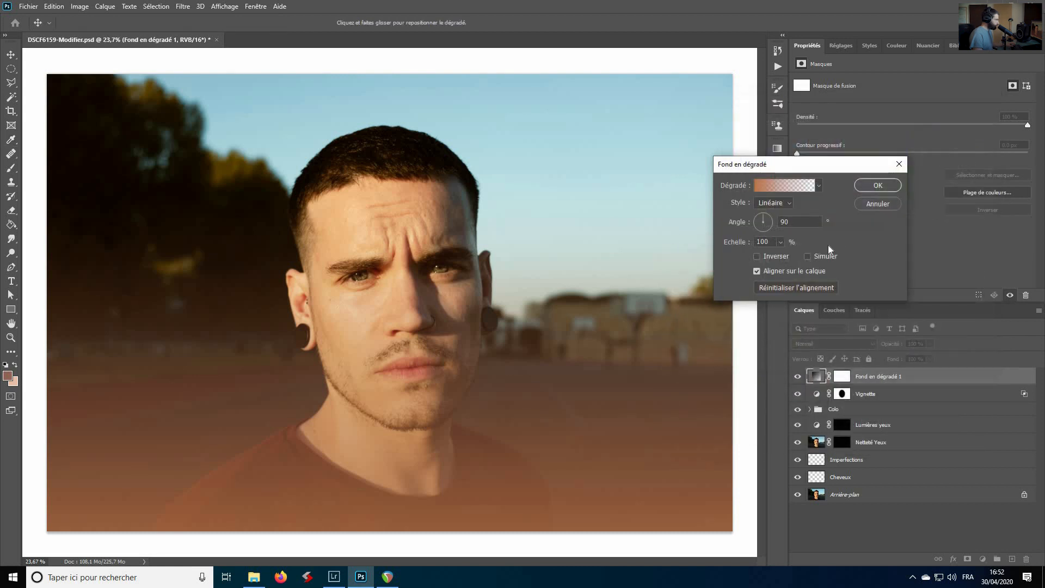
pyautogui.click(874, 184)
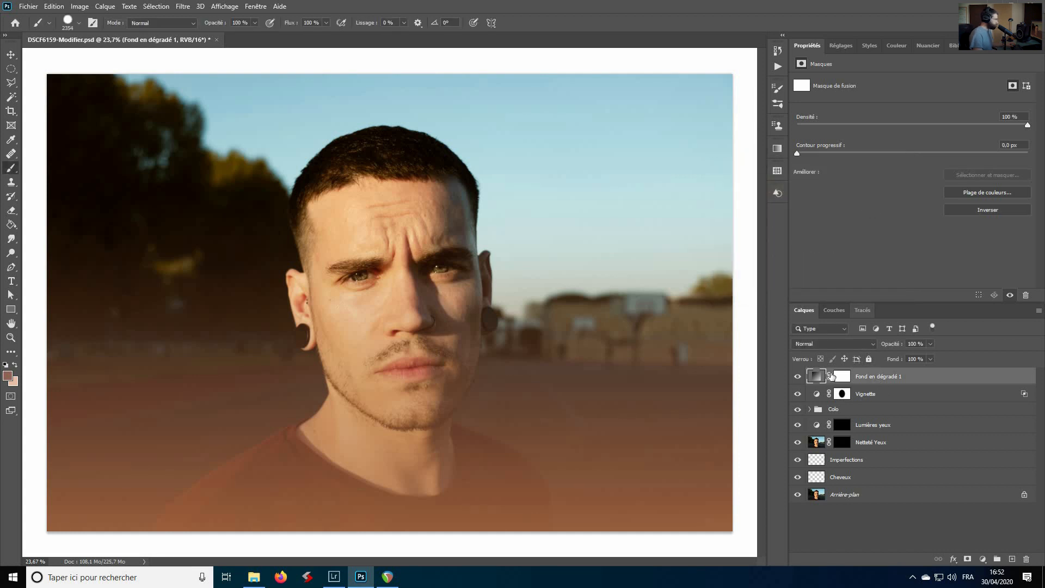
# - Set the Fond en dégradé 1 layer's blend mode to Superposition and its opacity to 13%
pyautogui.click(845, 345)
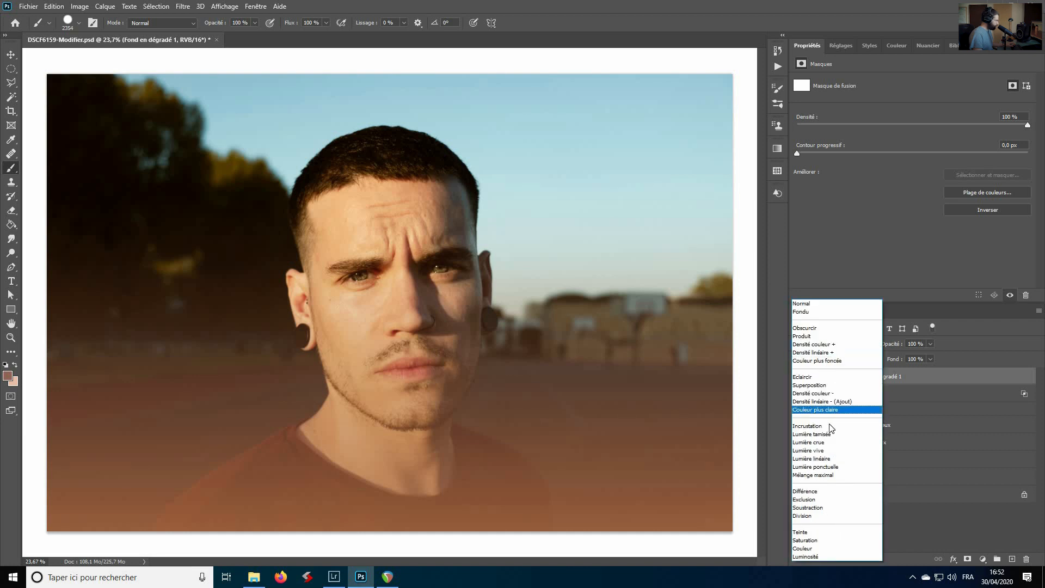
pyautogui.click(834, 386)
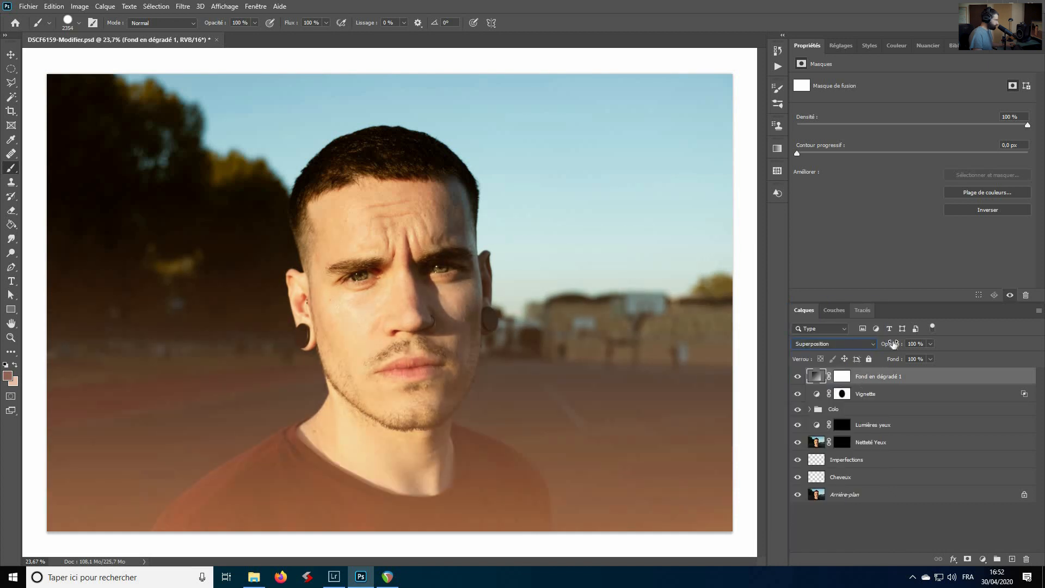
pyautogui.press('Tab')
pyautogui.write('13')
pyautogui.press('Return')
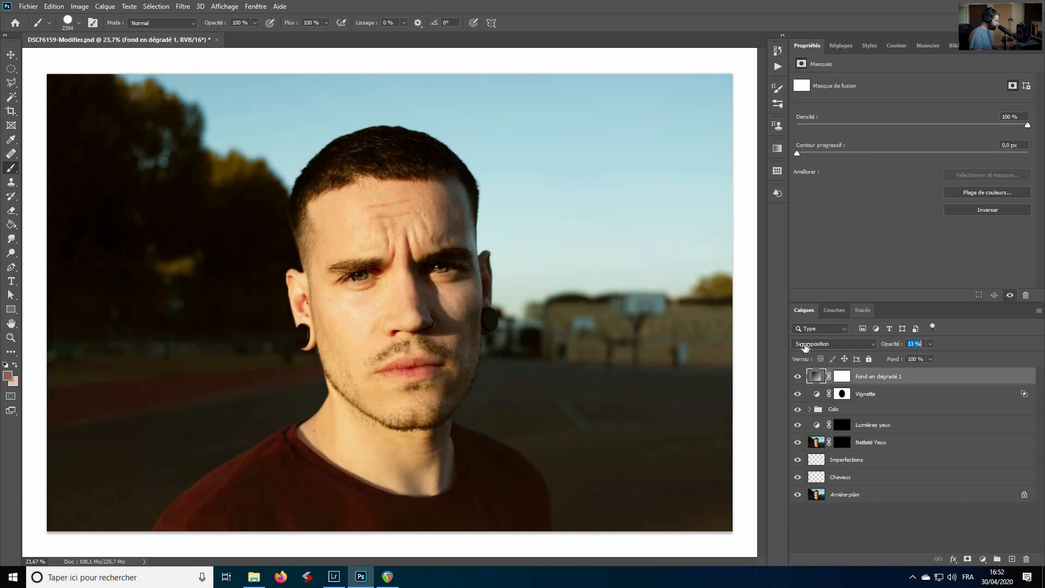
# - Compare the image with and without the Fond en dégradé 1 layer by repeatedly toggling its visibility
pyautogui.click(798, 378)
pyautogui.click(798, 378)
pyautogui.click(797, 378)
pyautogui.click(797, 377)
pyautogui.click(798, 376)
pyautogui.click(798, 377)
pyautogui.click(798, 377)
pyautogui.click(798, 377)
pyautogui.click(798, 377)
pyautogui.click(798, 377)
# - Add a second gradient fill layer on top with the Linéaire style and an angle of -122.54°
pyautogui.click(983, 559)
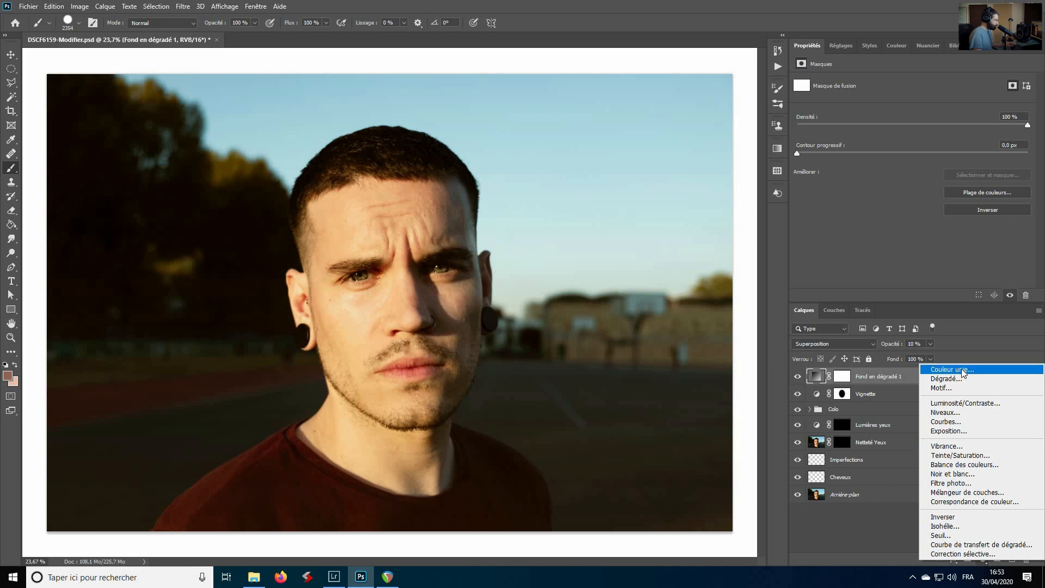
pyautogui.click(961, 378)
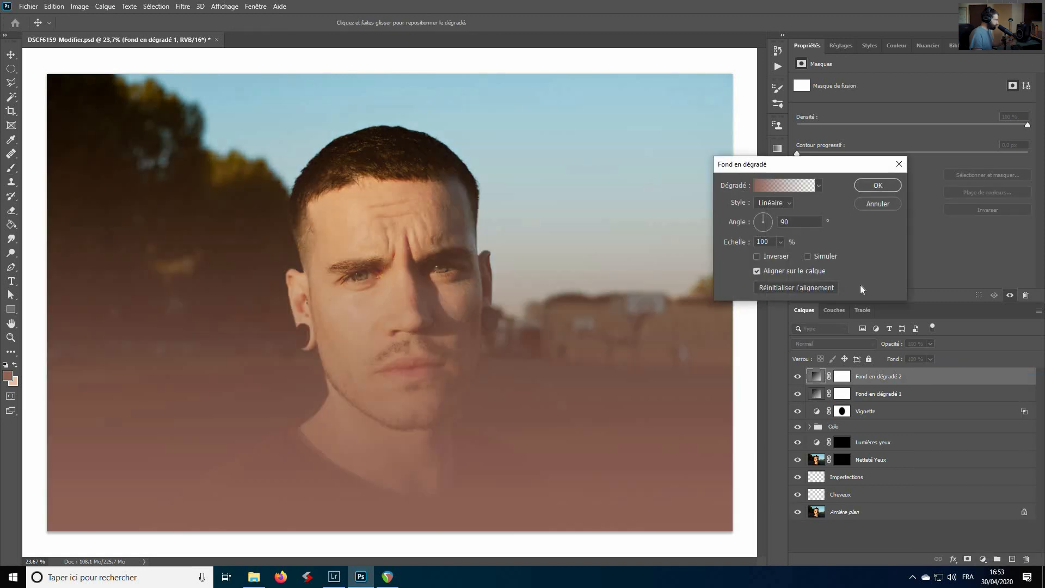
pyautogui.click(772, 202)
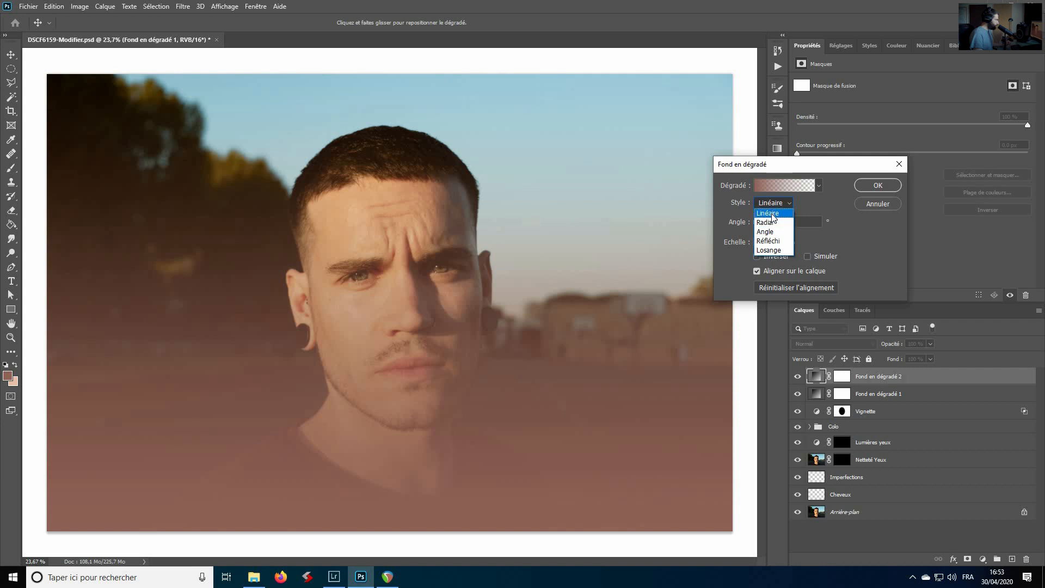
pyautogui.click(768, 213)
pyautogui.moveTo(760, 230); pyautogui.dragTo(758, 231)
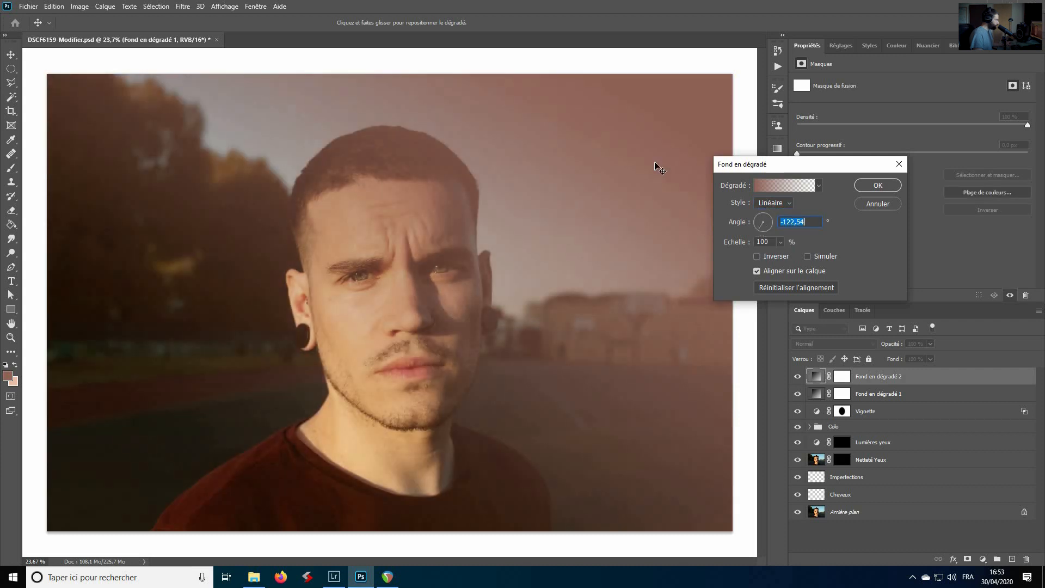
pyautogui.click(757, 185)
pyautogui.click(756, 184)
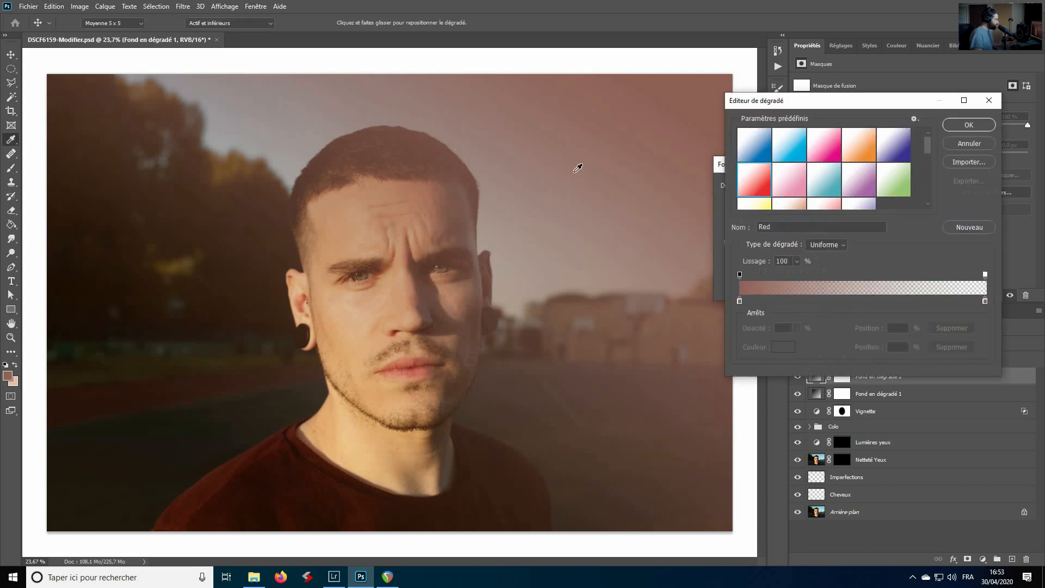
pyautogui.click(965, 144)
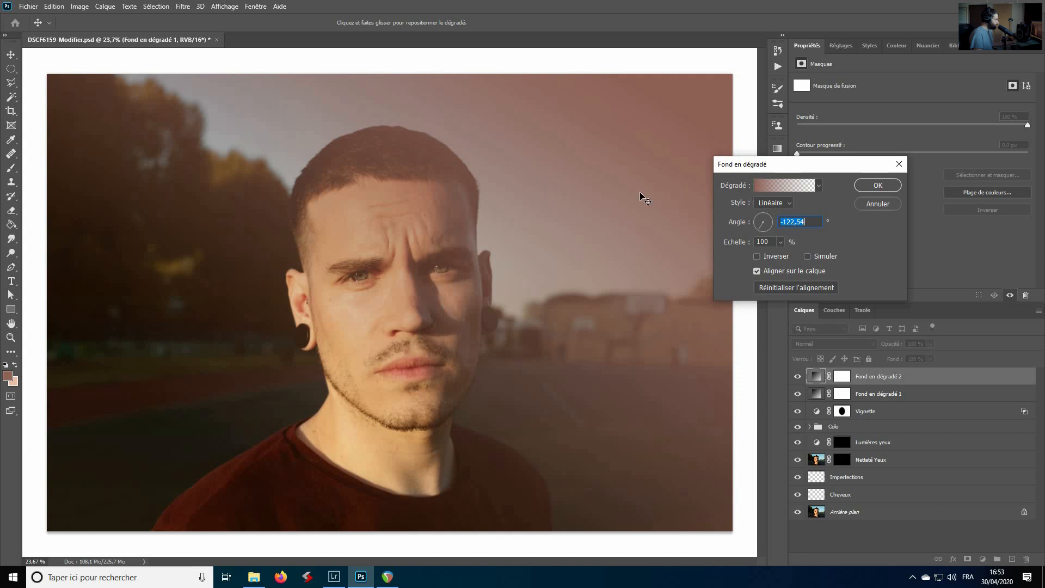
# - Shift the second gradient slightly toward the photo's upper-right corner, change its starting colour to teal (#3f6c79), and apply the fill
pyautogui.moveTo(656, 147); pyautogui.dragTo(661, 140)
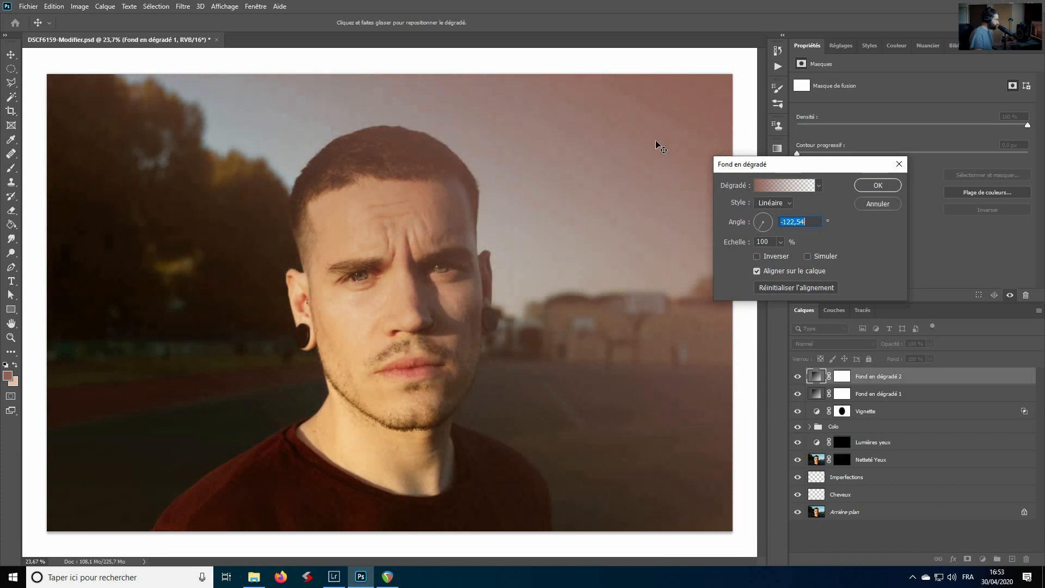
pyautogui.click(758, 186)
pyautogui.doubleClick(740, 302)
pyautogui.moveTo(734, 365); pyautogui.dragTo(749, 343)
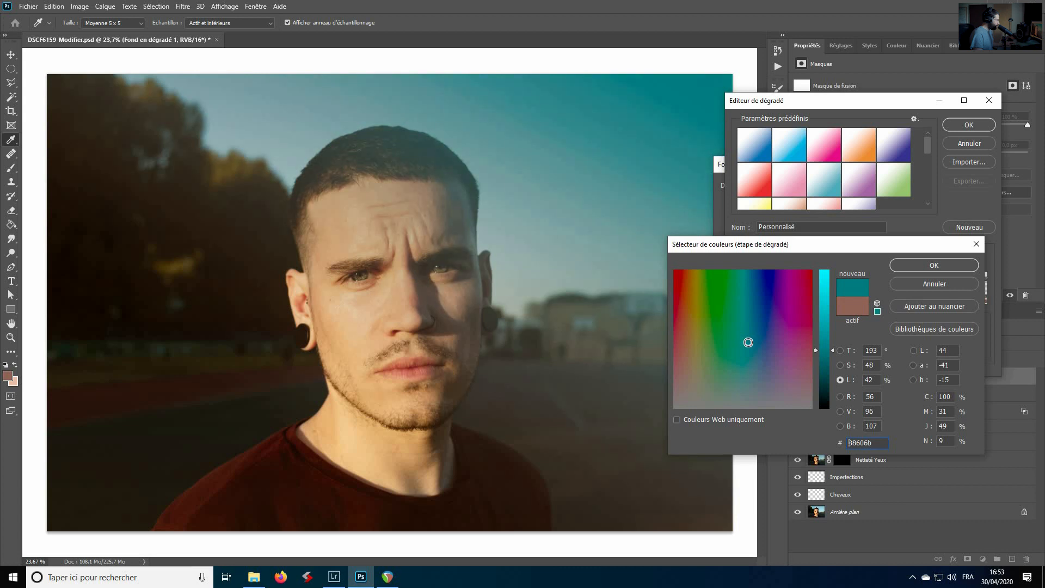
pyautogui.moveTo(827, 357); pyautogui.dragTo(828, 347)
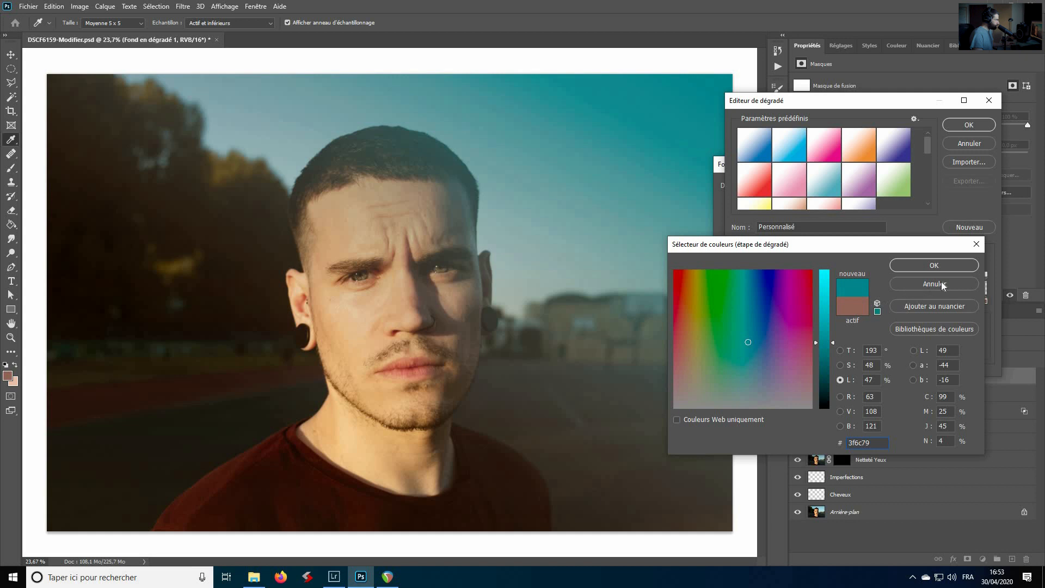
pyautogui.click(935, 265)
pyautogui.click(960, 125)
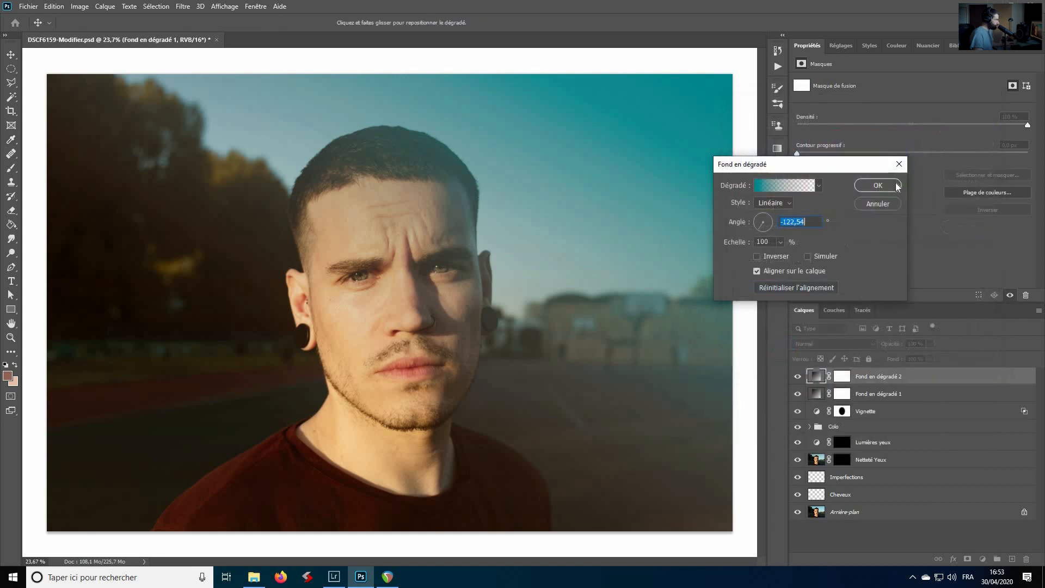
pyautogui.click(880, 184)
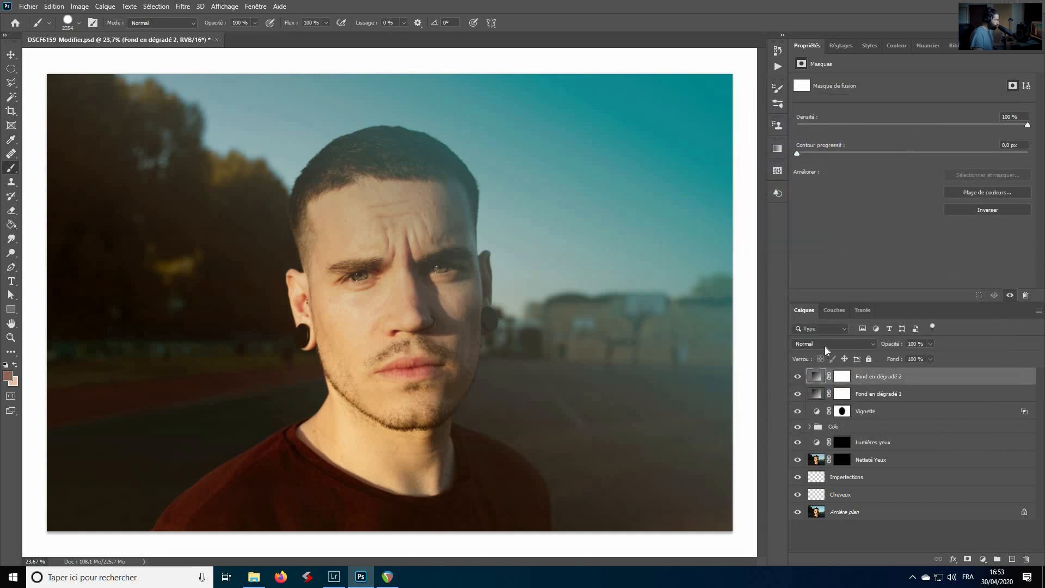
# - Set the Fond en dégradé 2 layer's blend mode to Densité linéaire - (Ajout) and its opacity to 15%
pyautogui.click(825, 345)
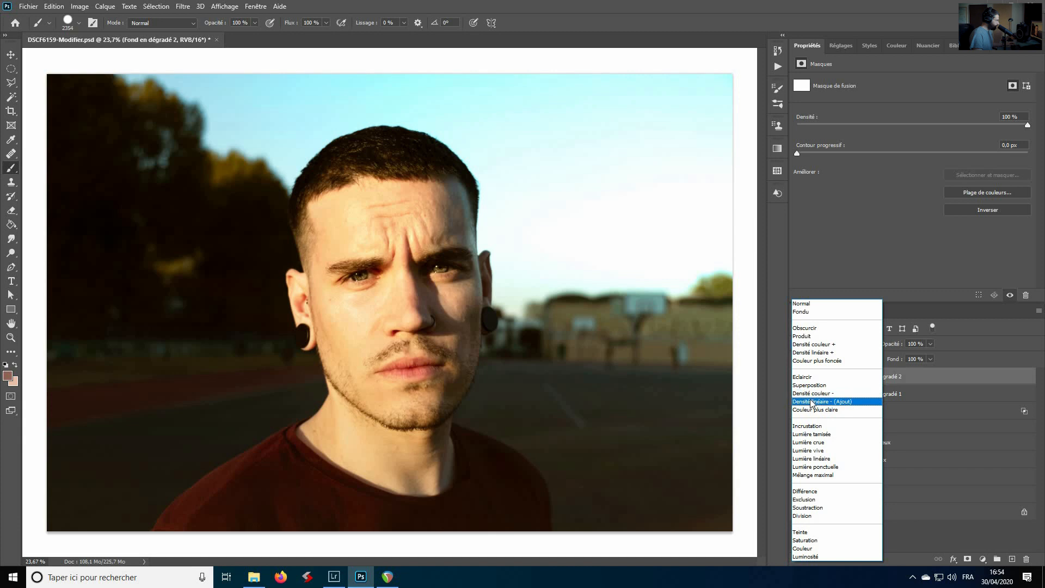
pyautogui.click(810, 401)
pyautogui.moveTo(893, 344); pyautogui.dragTo(759, 354)
pyautogui.moveTo(892, 346); pyautogui.dragTo(902, 346)
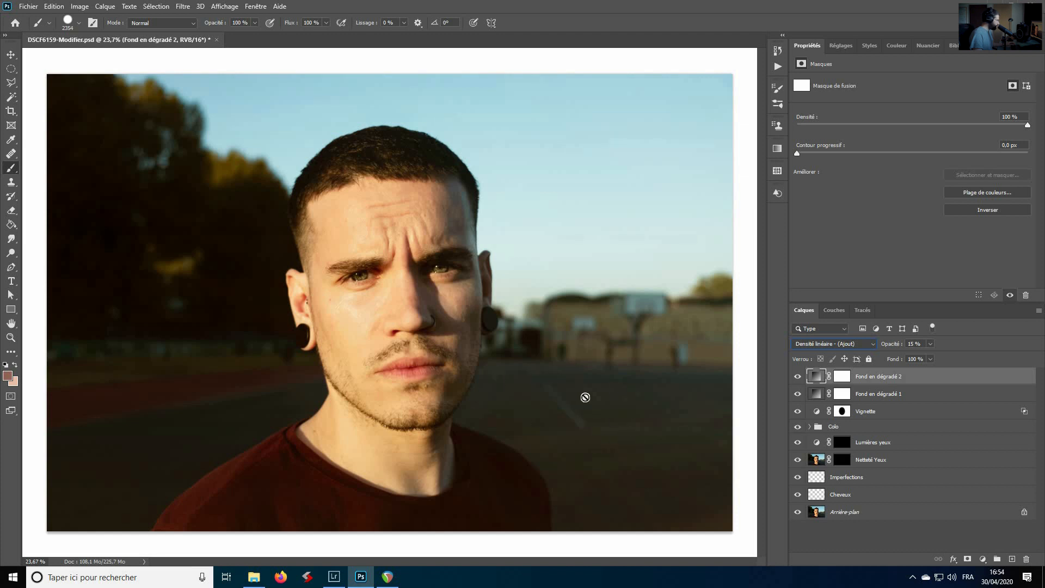
# - Compare the image with and without the gradient fill layers by toggling their visibility
pyautogui.click(798, 377)
pyautogui.click(798, 376)
pyautogui.click(797, 394)
# - Try the Superposition blend mode on the Fond en dégradé 2 layer and return it to Densité linéaire - (Ajout)
pyautogui.click(826, 346)
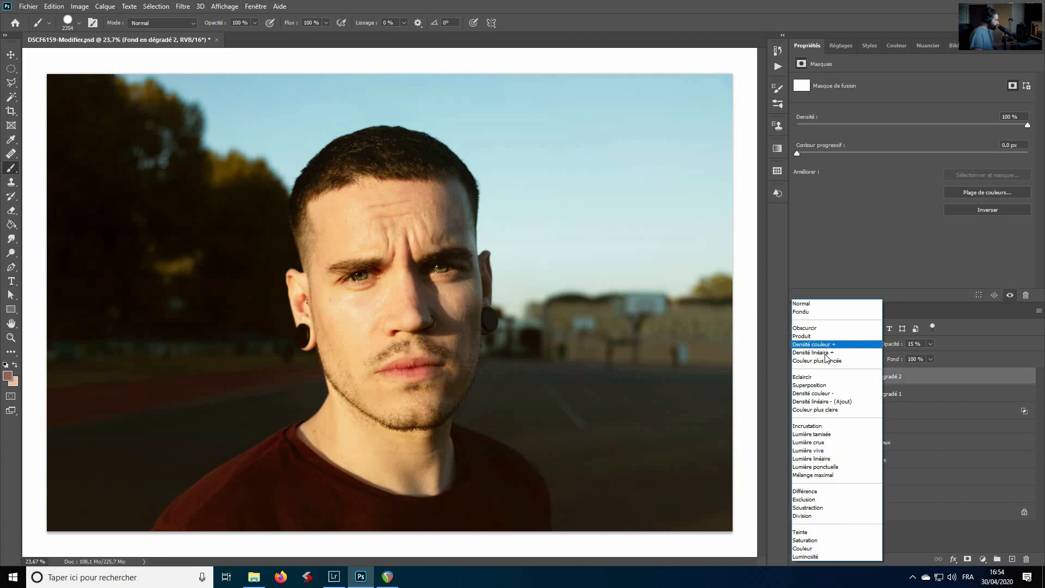
pyautogui.click(816, 385)
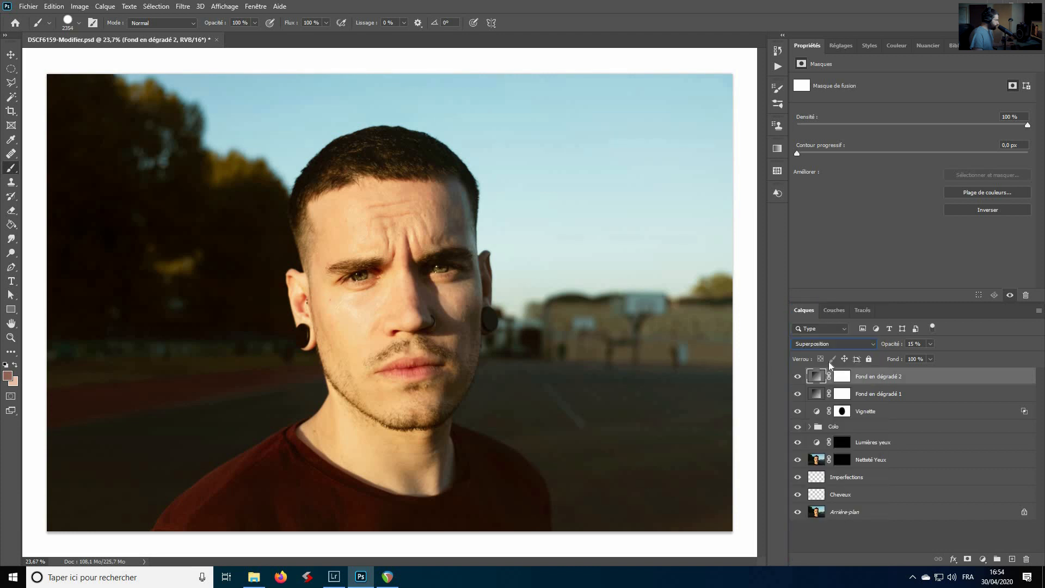
pyautogui.click(838, 340)
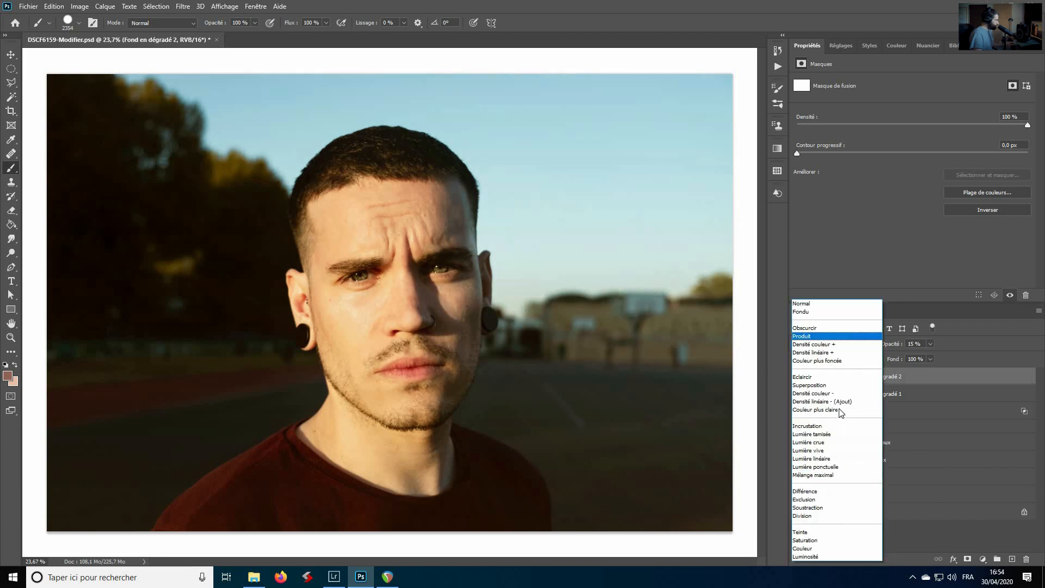
pyautogui.click(840, 401)
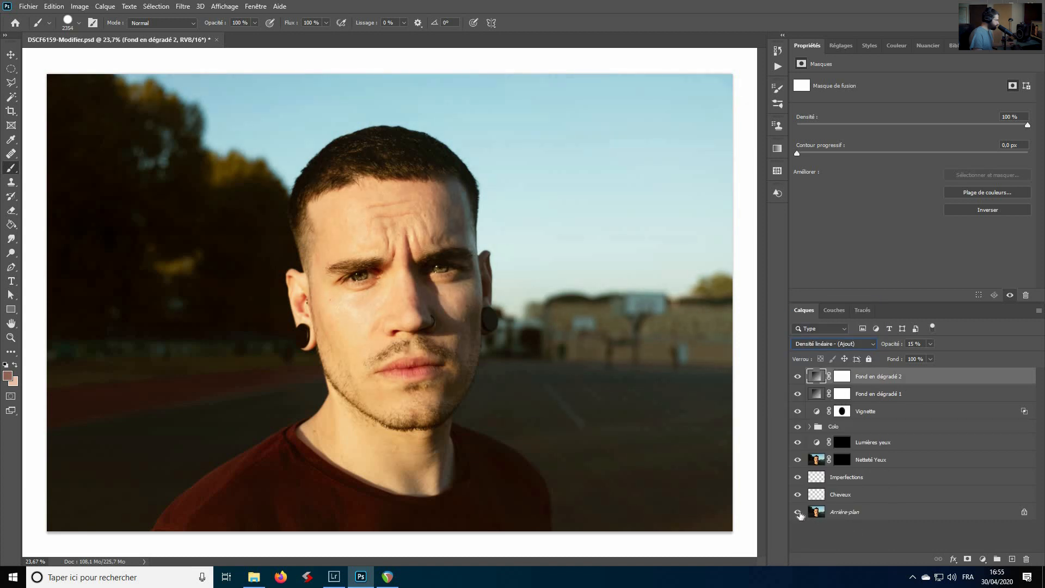
# - Compare the retouch with the original Arrière-plan layer alone, and check the effect of the two gradient fills
pyautogui.keyDown('alt'); pyautogui.click(799, 513); pyautogui.keyUp('alt')
pyautogui.keyDown('alt'); pyautogui.click(799, 513); pyautogui.keyUp('alt')
pyautogui.click(798, 376)
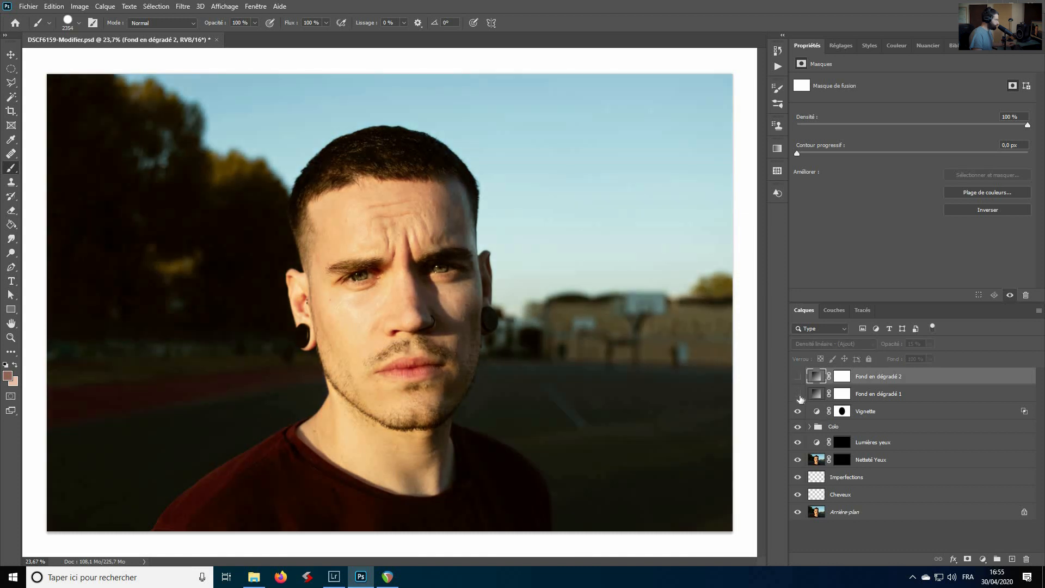
pyautogui.click(799, 380)
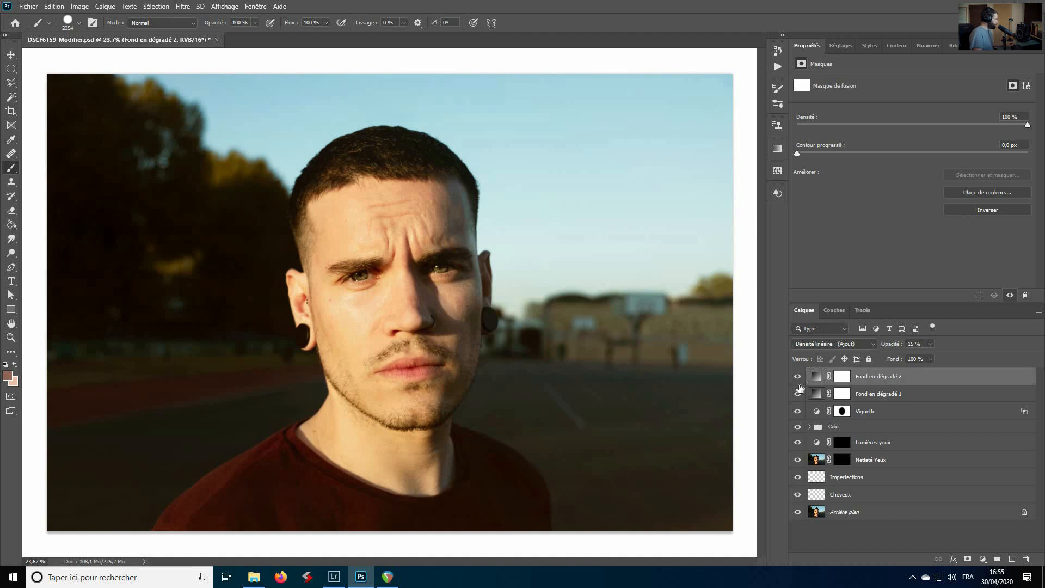
pyautogui.scroll(-1, 531, 326)
pyautogui.scroll(1, 635, 374)
# - Save the layered PSD with maximized compatibility and switch to Lightroom to view it in the filmstrip
pyautogui.hotkey('ctrl', 's')
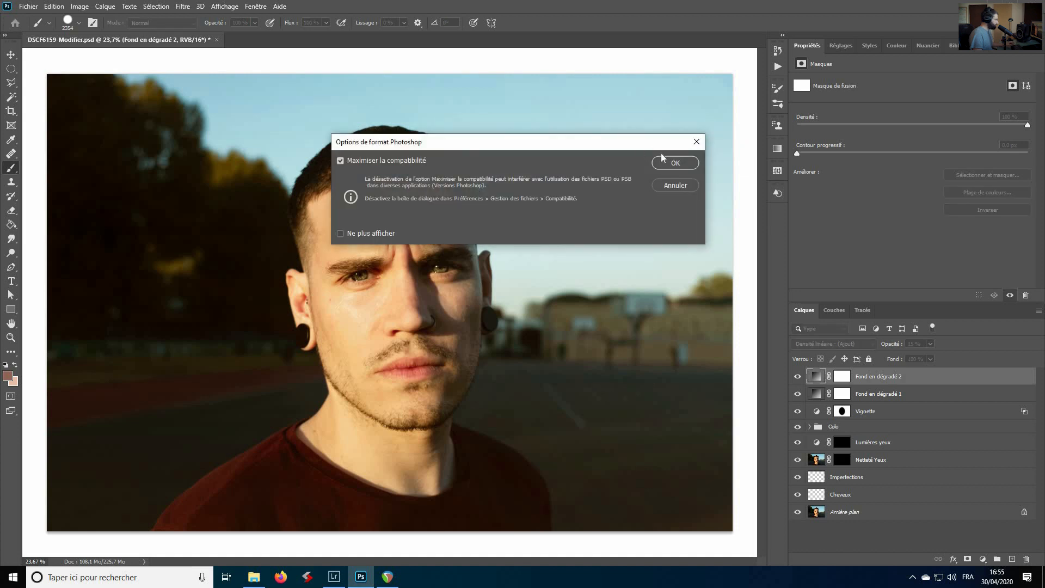
pyautogui.click(674, 164)
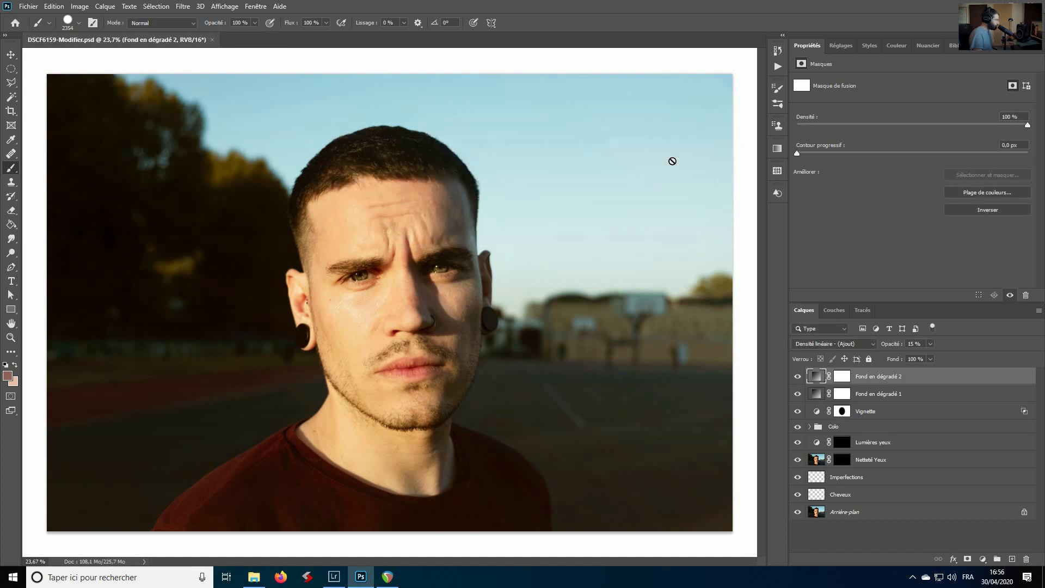
pyautogui.click(341, 582)
pyautogui.click(513, 559)
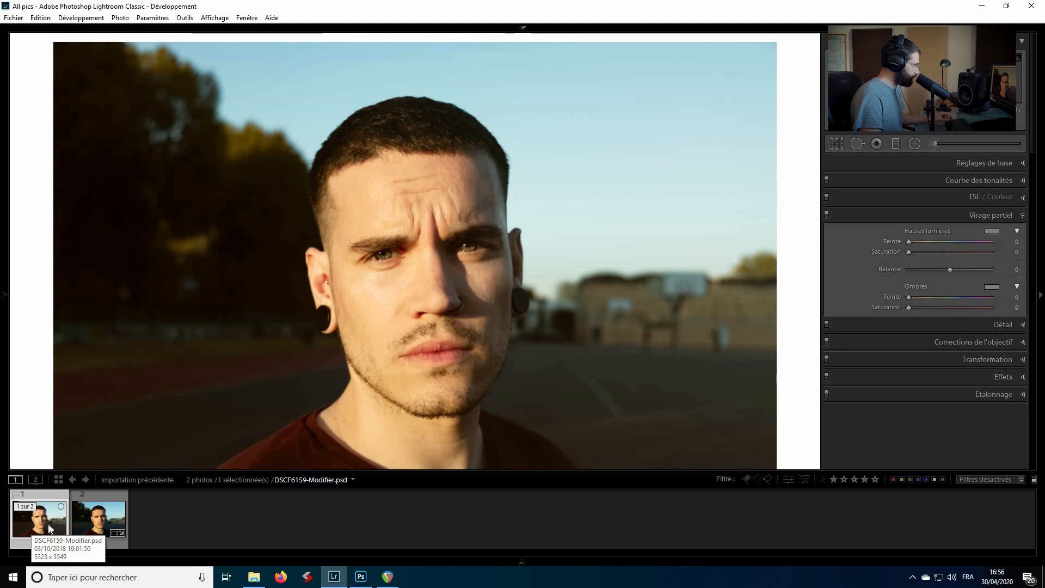
# - Switch back to Photoshop and flatten all layers of the portrait into the background
pyautogui.click(361, 576)
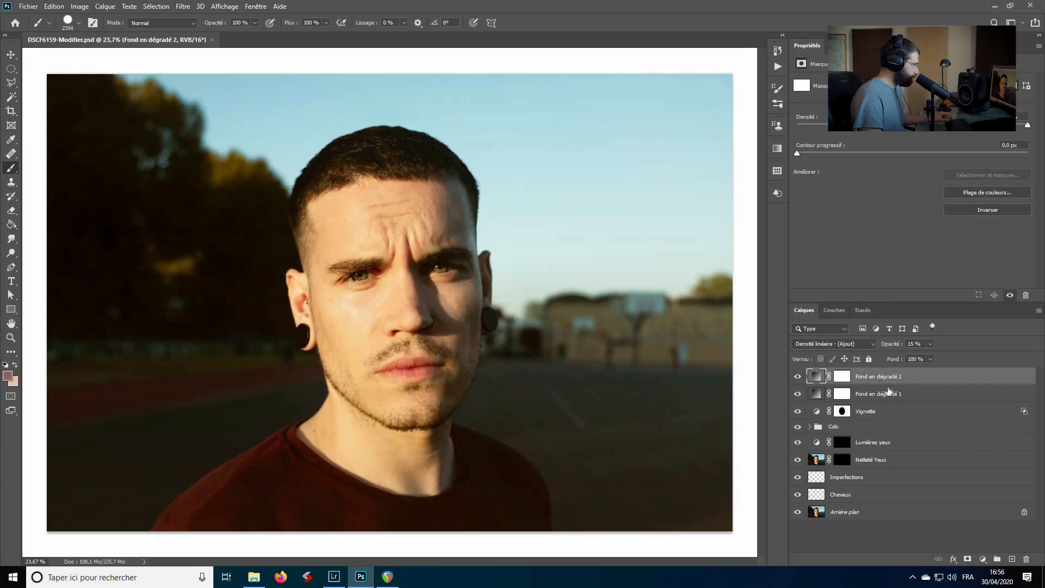
pyautogui.rightClick(886, 385)
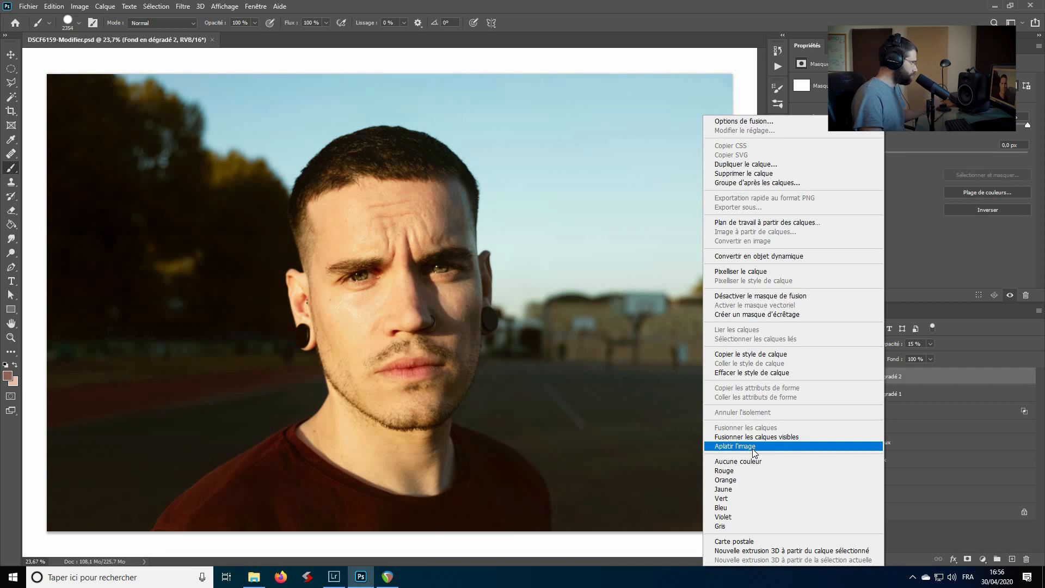
pyautogui.click(914, 329)
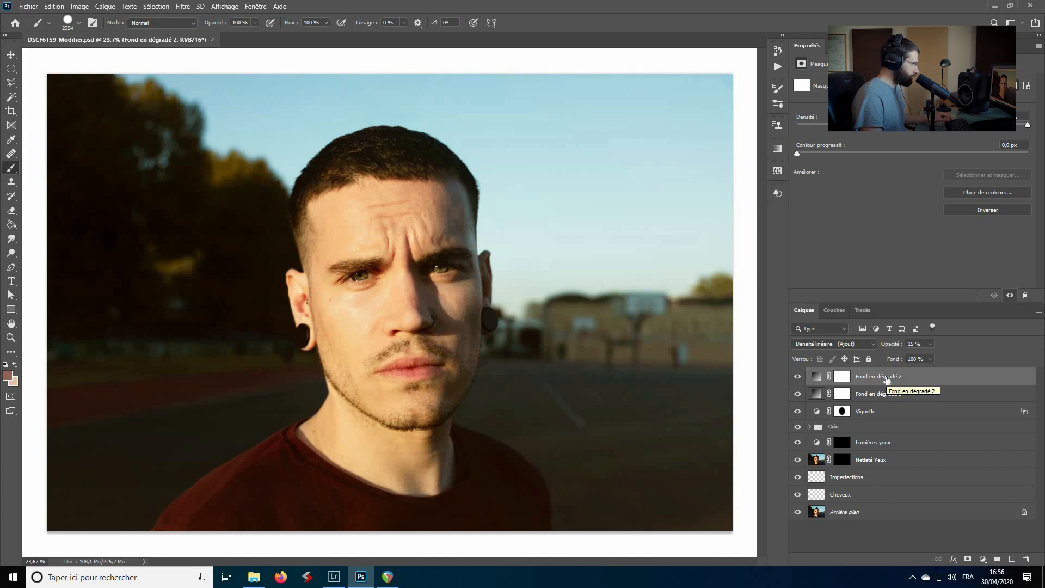
pyautogui.click(885, 516)
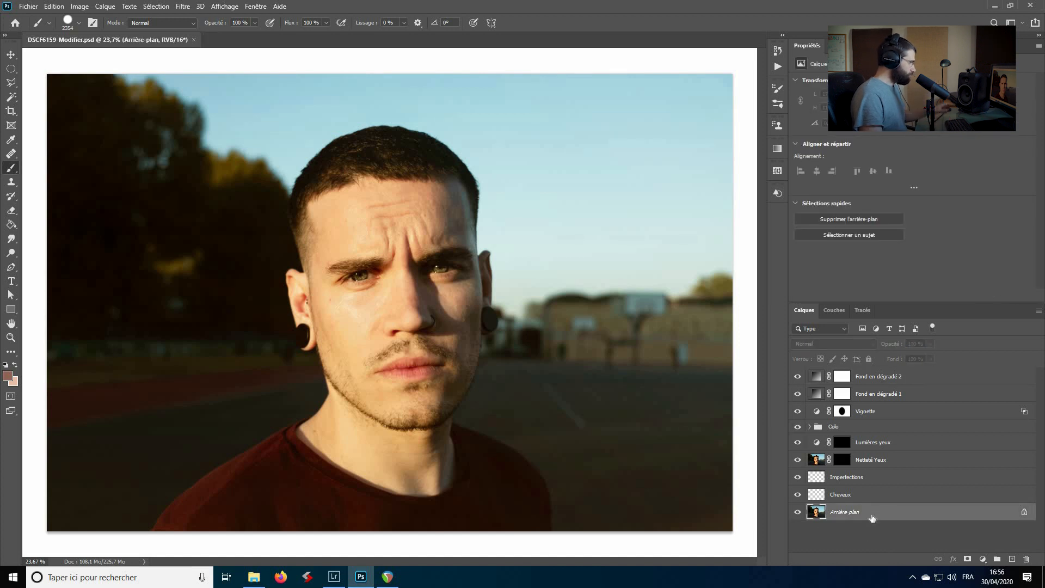
pyautogui.rightClick(871, 512)
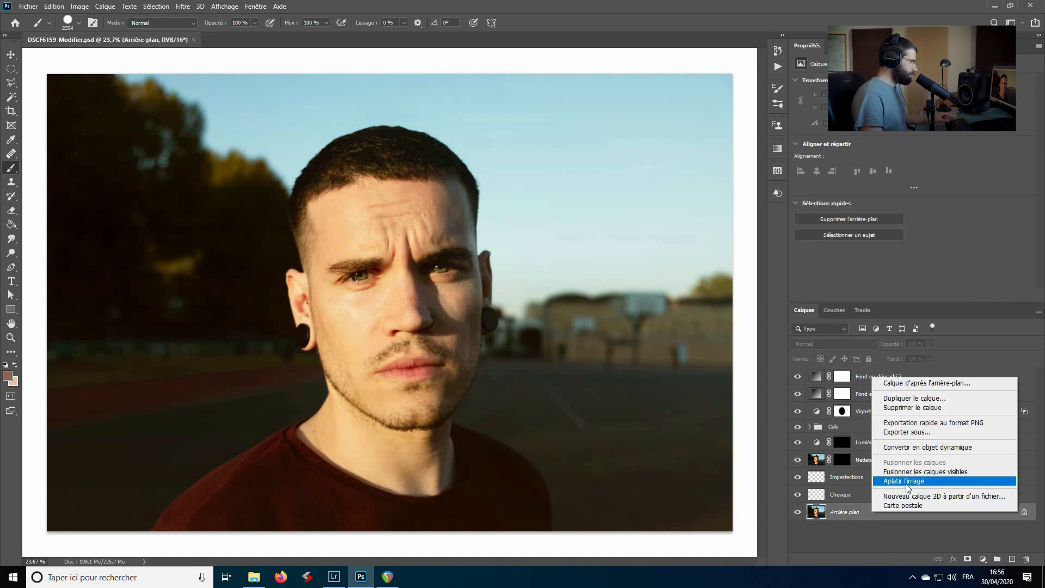
pyautogui.click(907, 482)
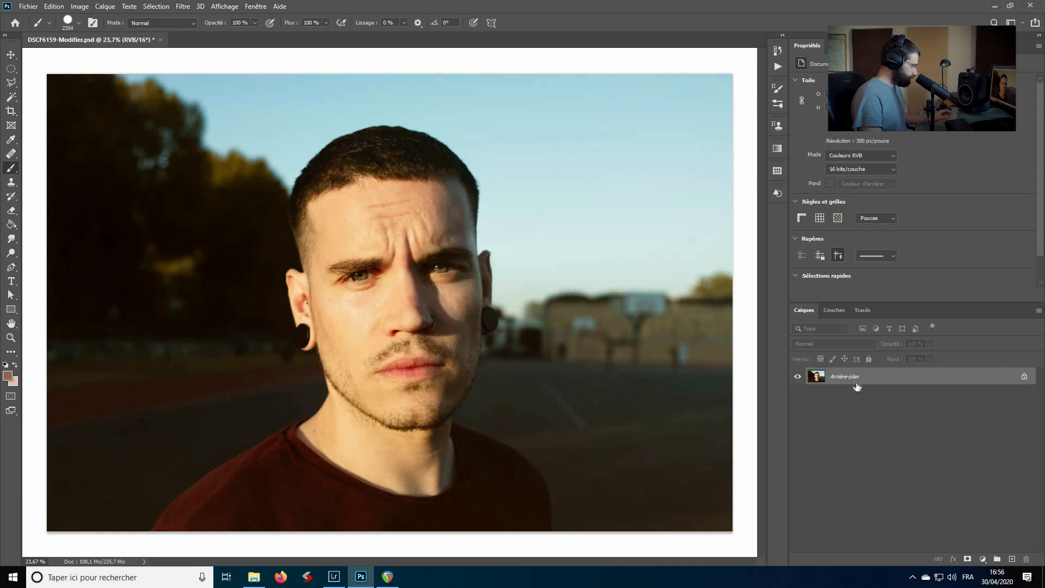
# - Add a white border by enlarging the canvas by a relative 354 pixels in both width and height
pyautogui.hotkey('ctrl', 'alt', 'c')
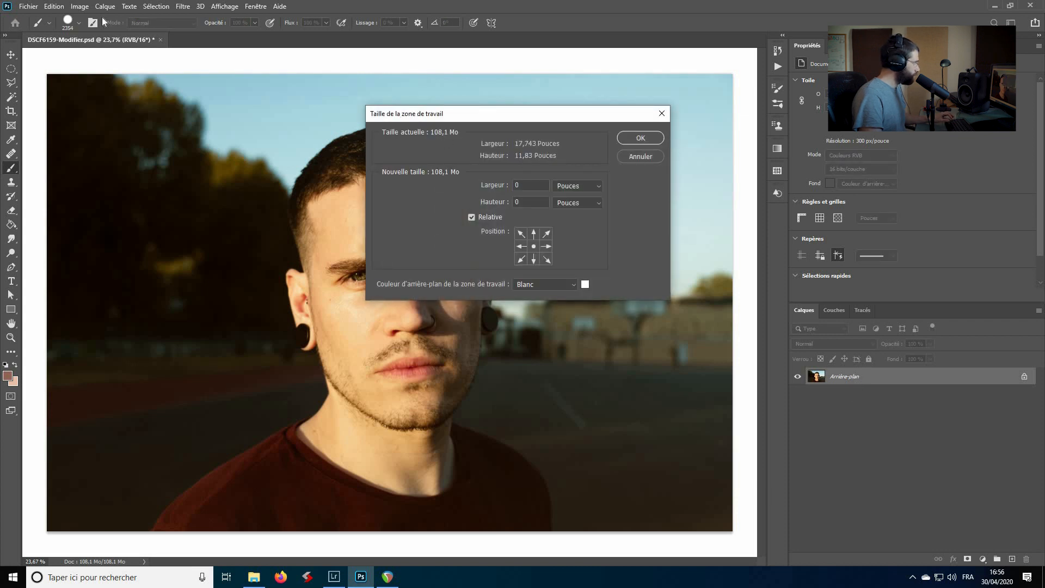
pyautogui.click(55, 7)
pyautogui.click(76, 6)
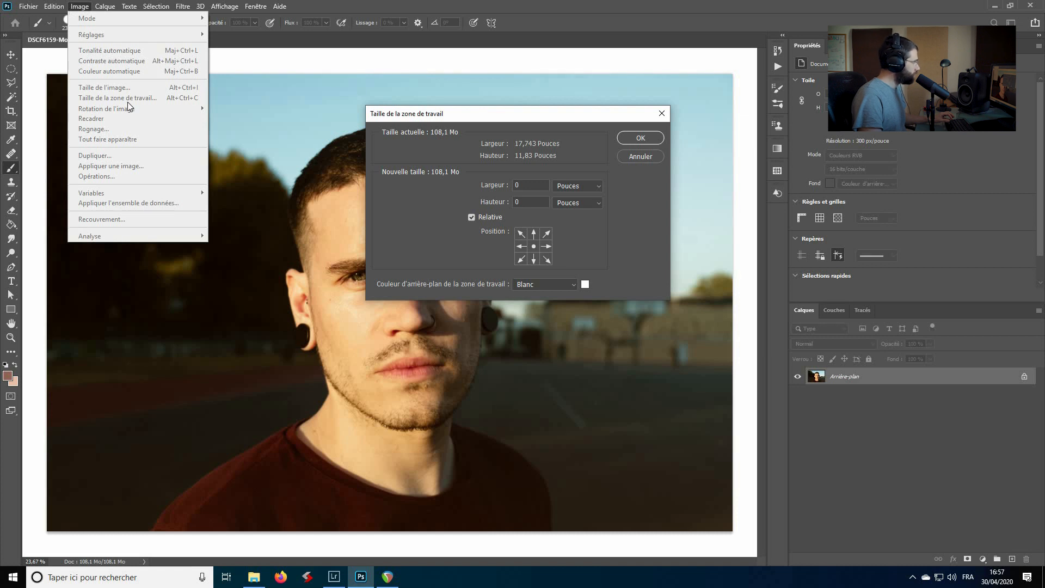
pyautogui.click(588, 124)
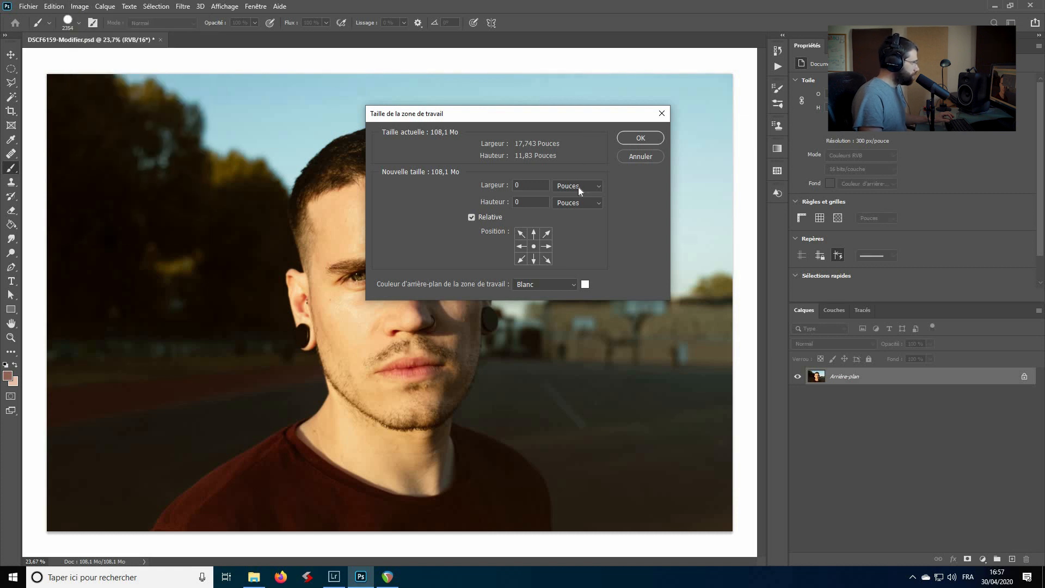
pyautogui.click(578, 189)
pyautogui.click(572, 206)
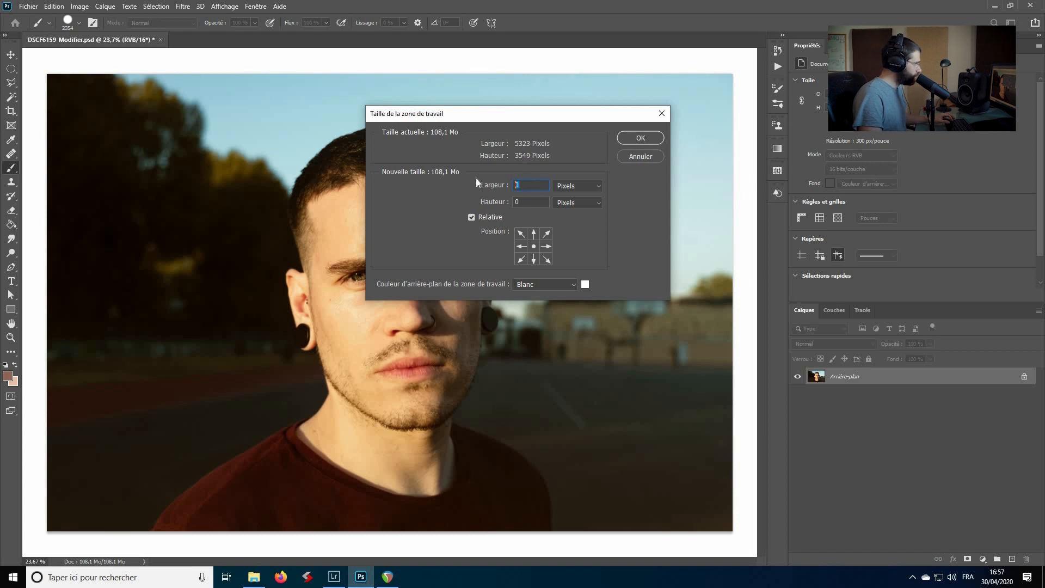
pyautogui.write('354')
pyautogui.press('Tab')
pyautogui.write('354')
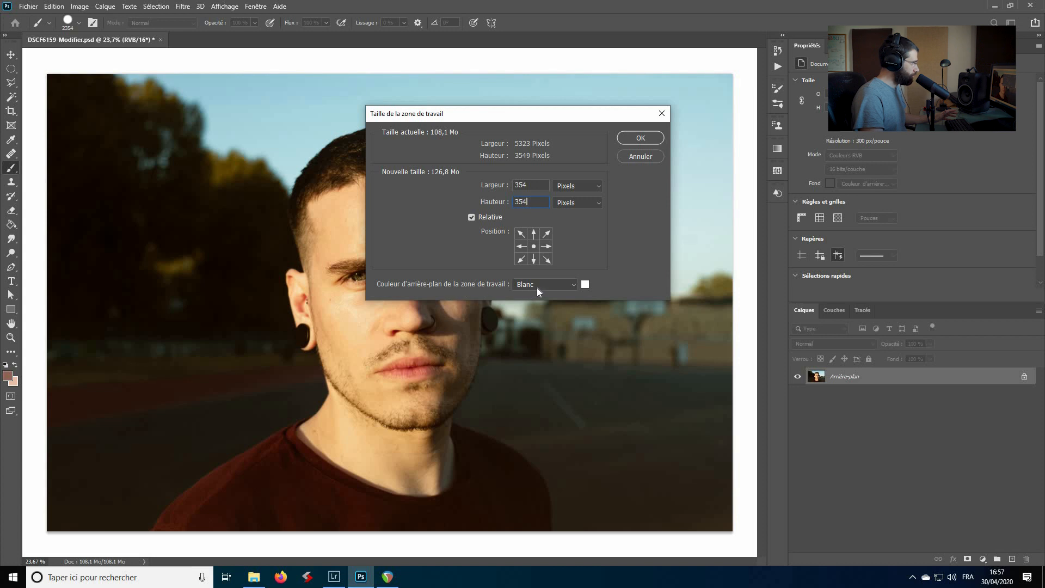
pyautogui.click(640, 139)
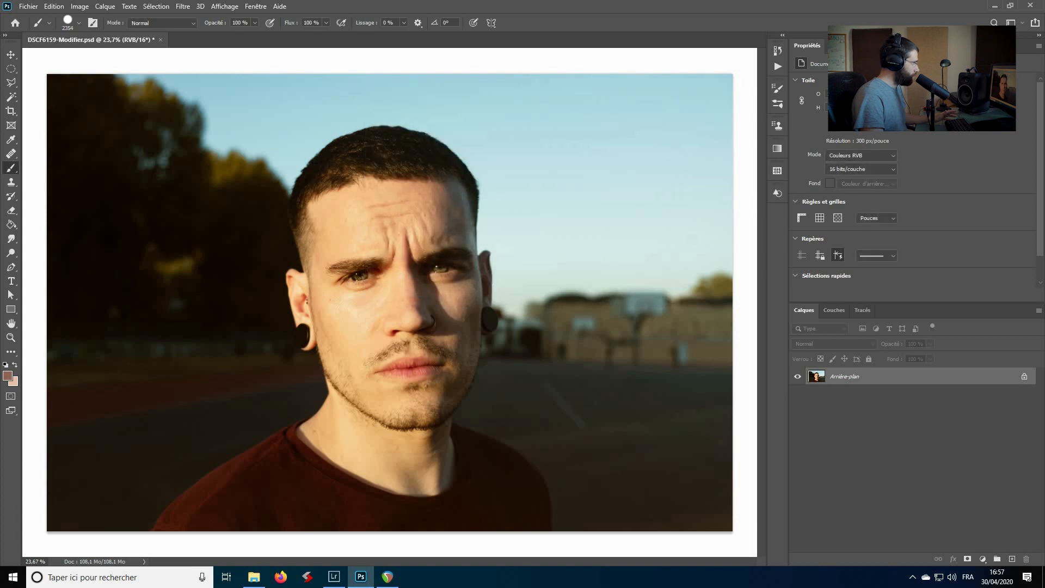
pyautogui.scroll(-2, 349, 221)
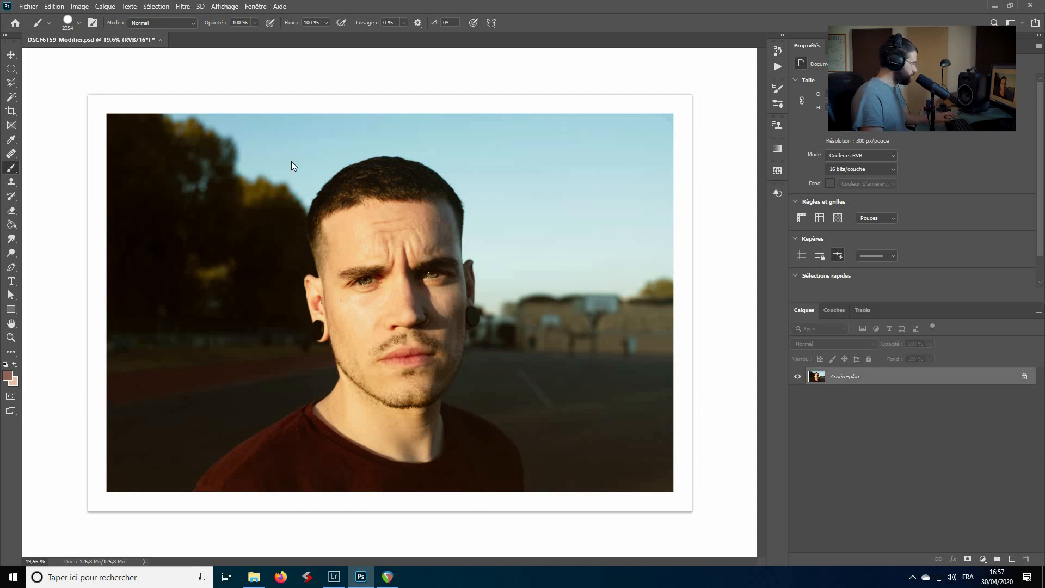
# - Save the bordered image as a separate Photoshop file named DSCF6159-Modifier-blanc.psd
pyautogui.hotkey('ctrl', 'shift', 's')
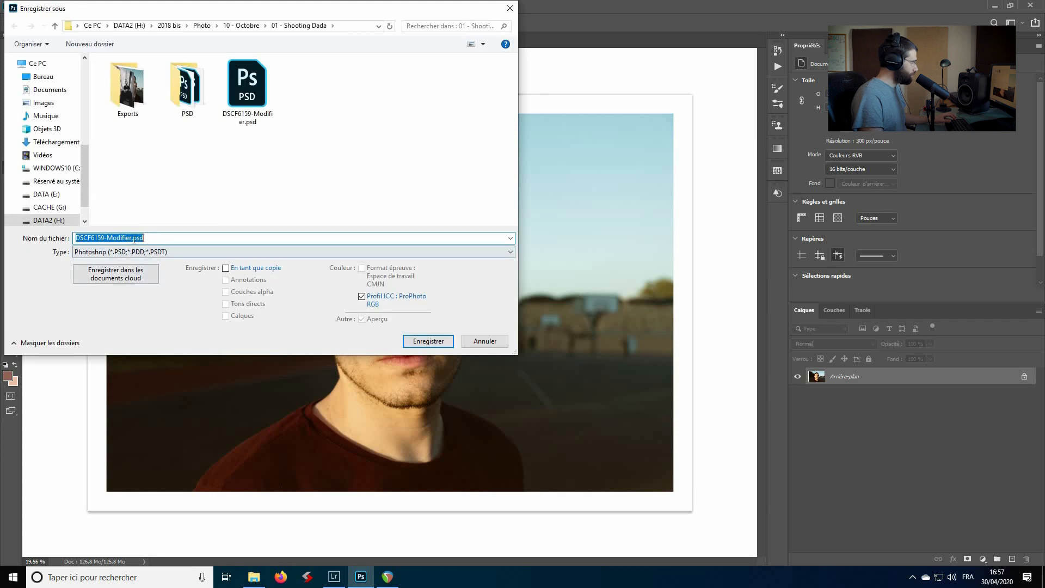
pyautogui.click(133, 238)
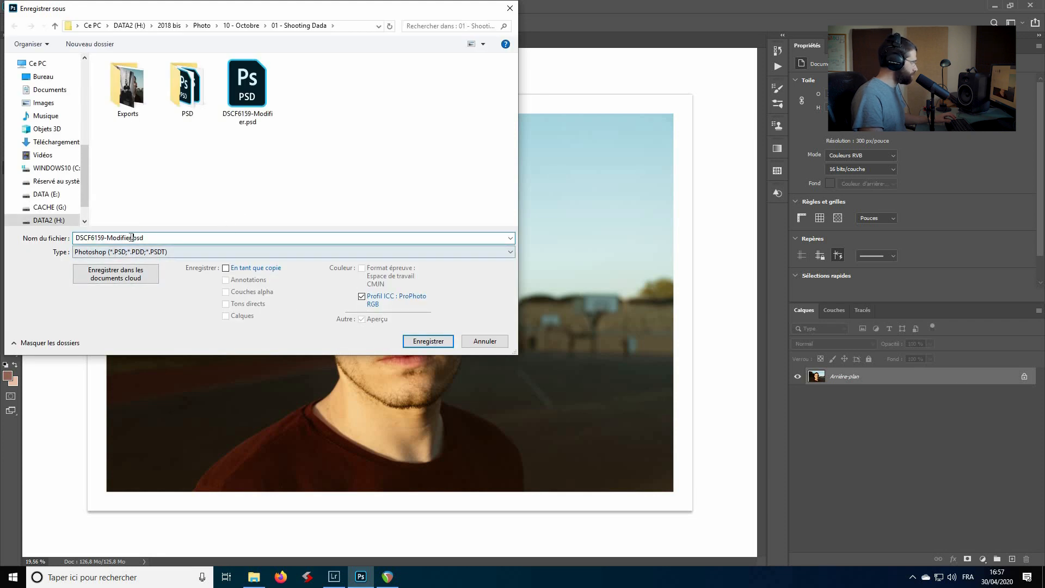
pyautogui.write('-blanc')
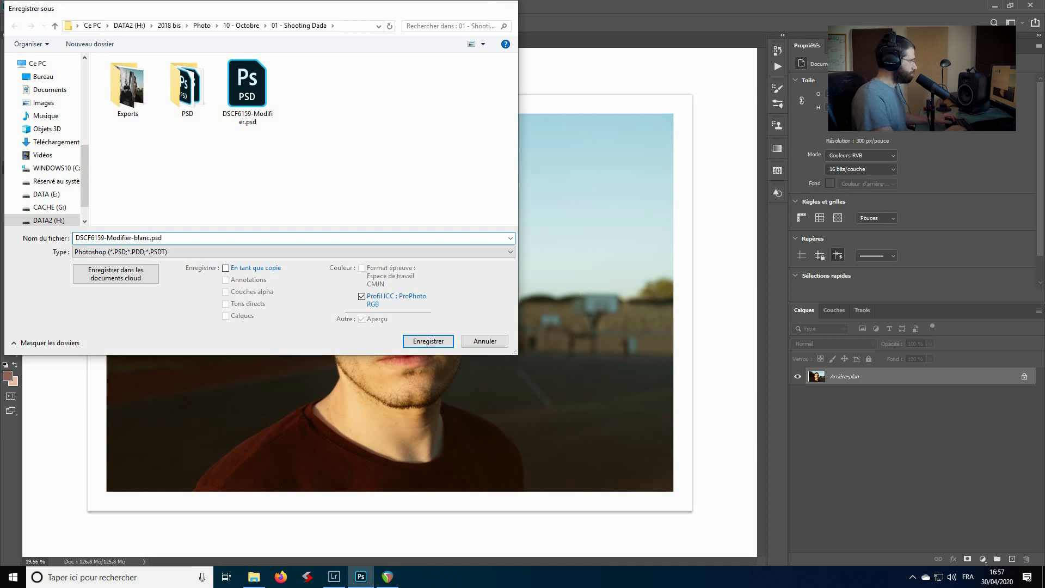
pyautogui.press('Return')
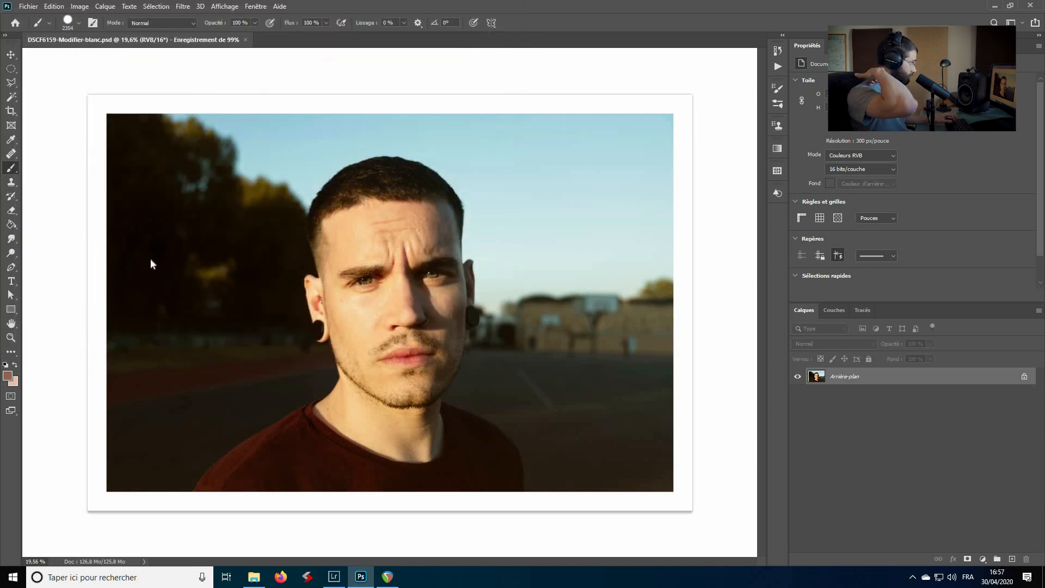
# - Switch to Lightroom, repeatedly compare DSCF6159-Modifier.psd with the original DSCF6159.RAF from the filmstrip, and hide the filmstrip
pyautogui.click(333, 577)
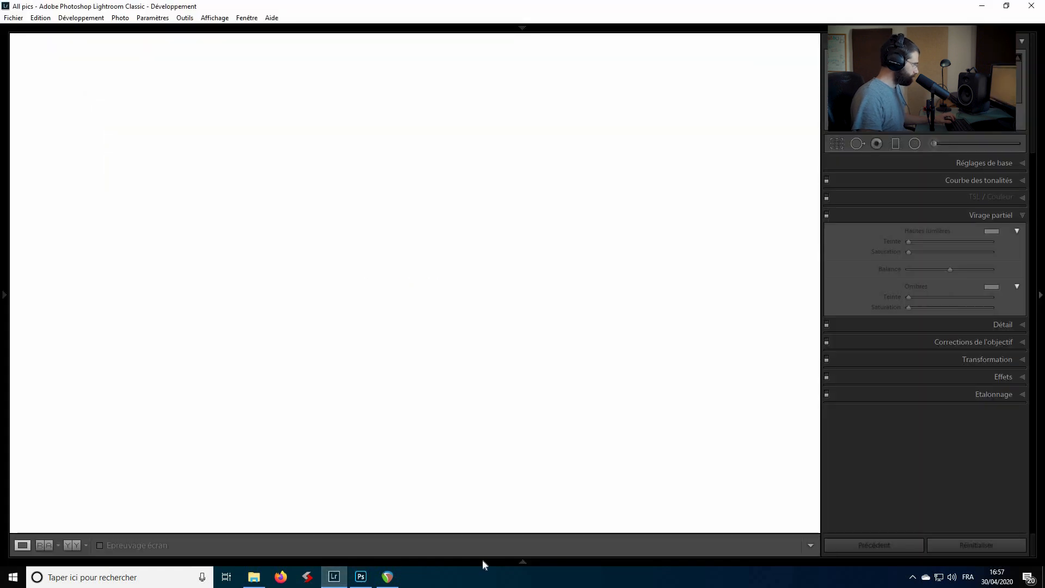
pyautogui.click(521, 561)
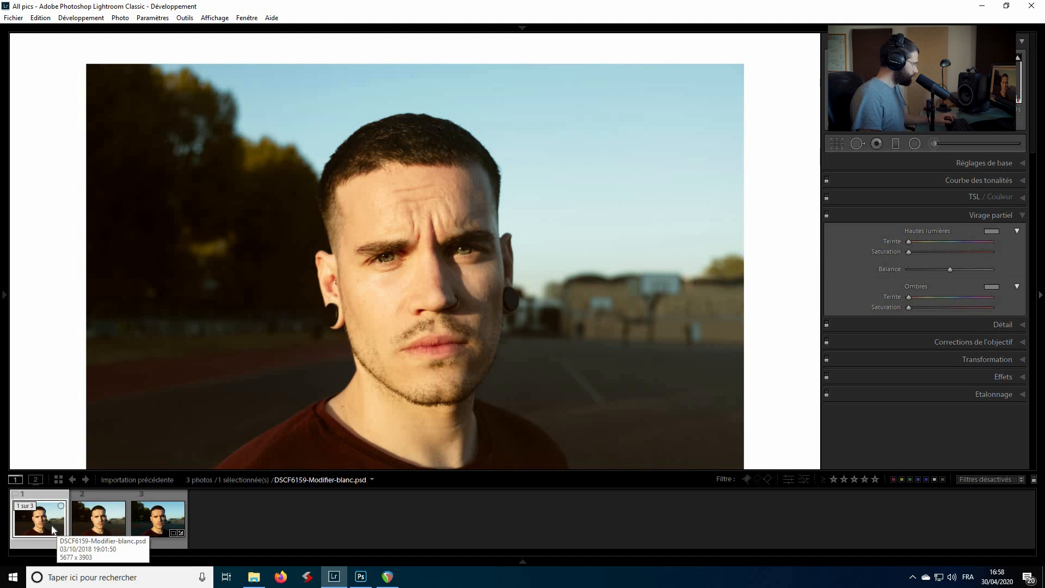
pyautogui.click(154, 526)
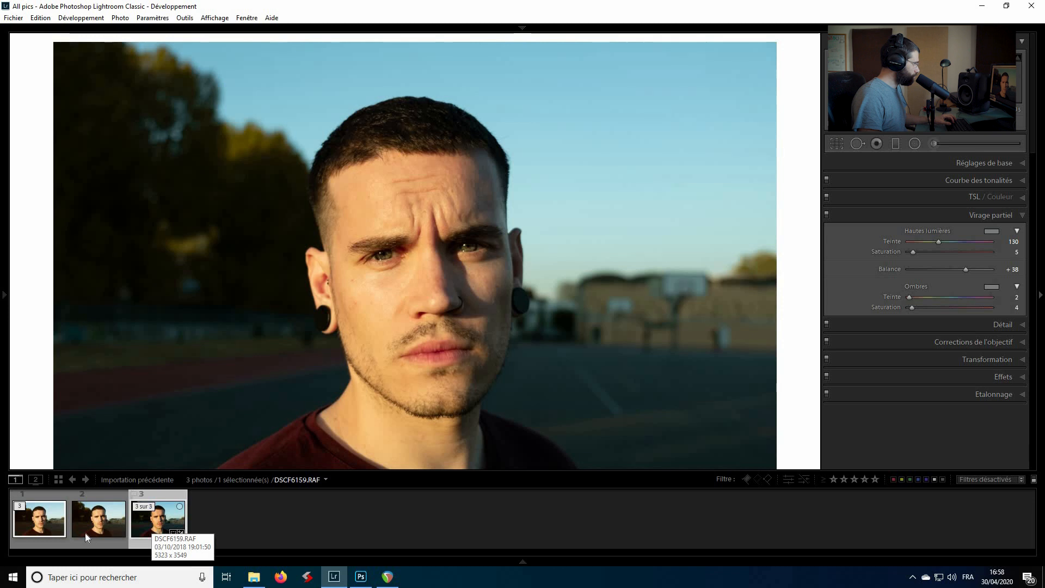
pyautogui.click(93, 532)
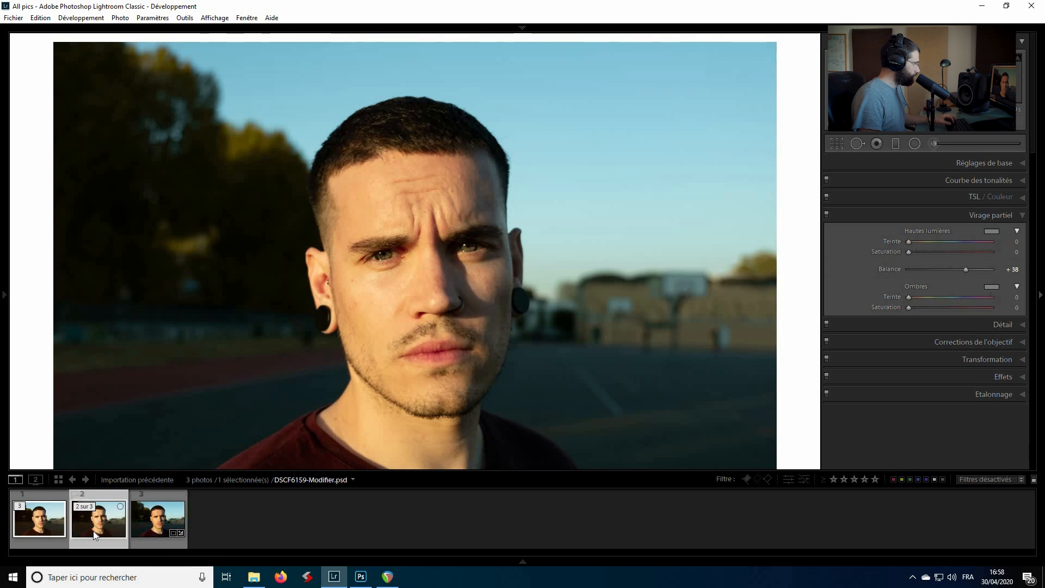
pyautogui.click(146, 528)
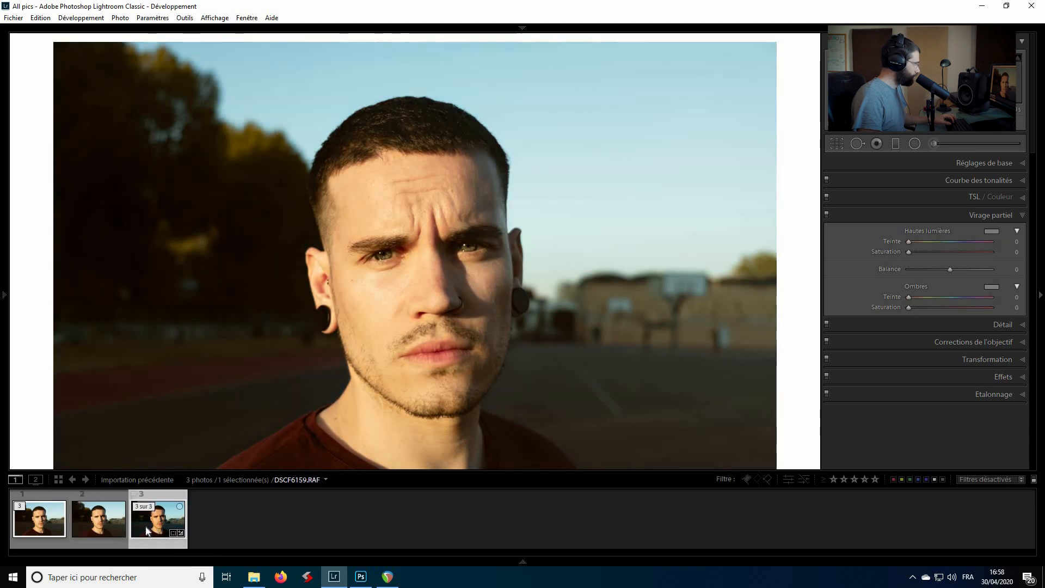
pyautogui.click(100, 527)
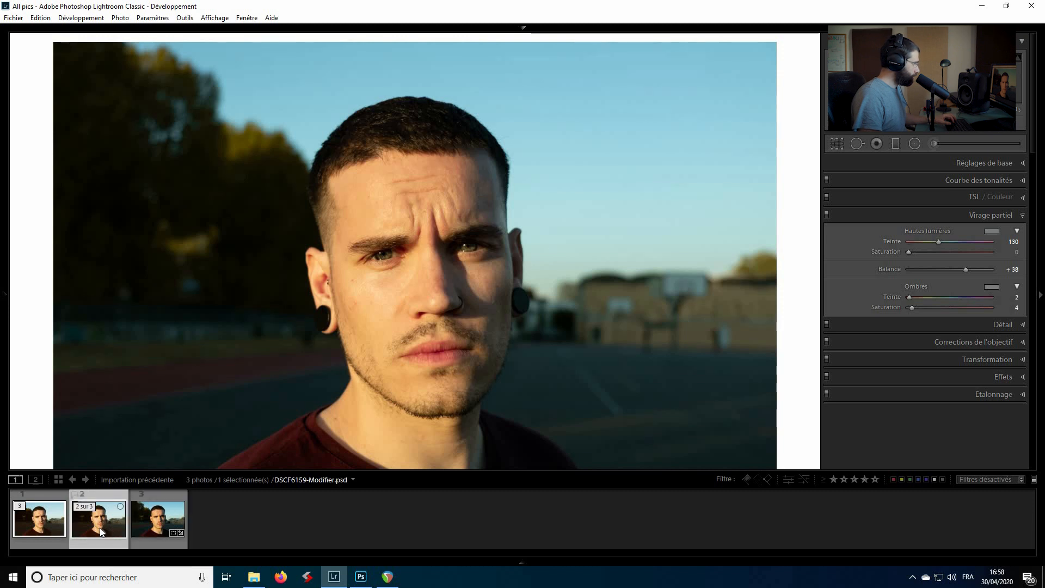
pyautogui.click(145, 530)
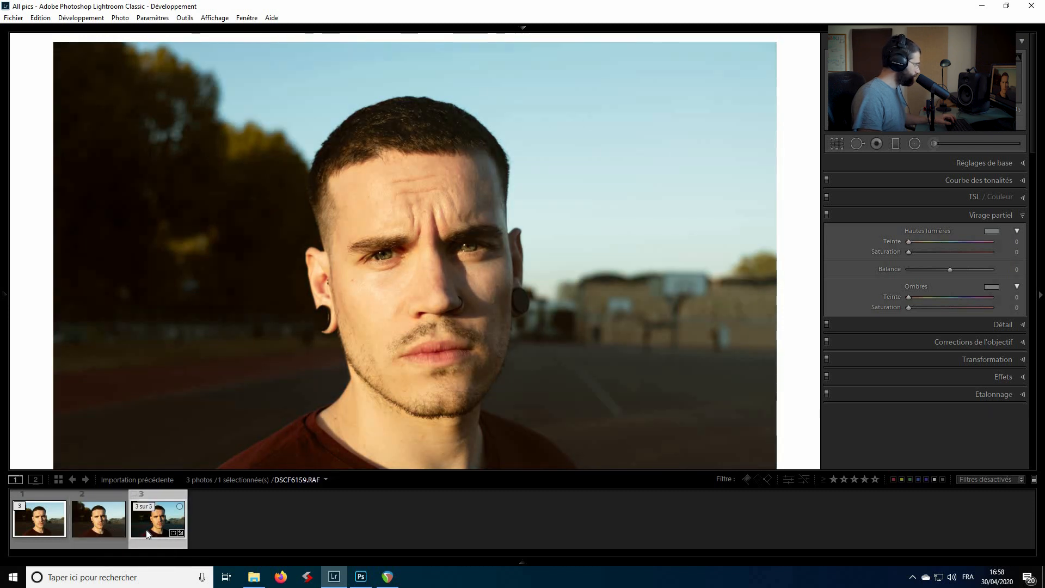
pyautogui.click(102, 529)
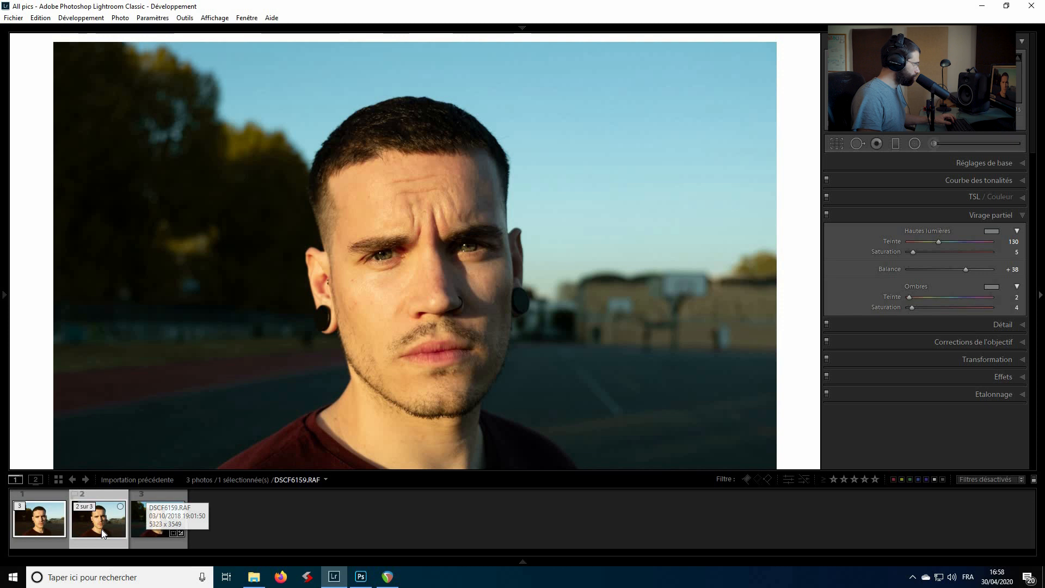
pyautogui.click(140, 522)
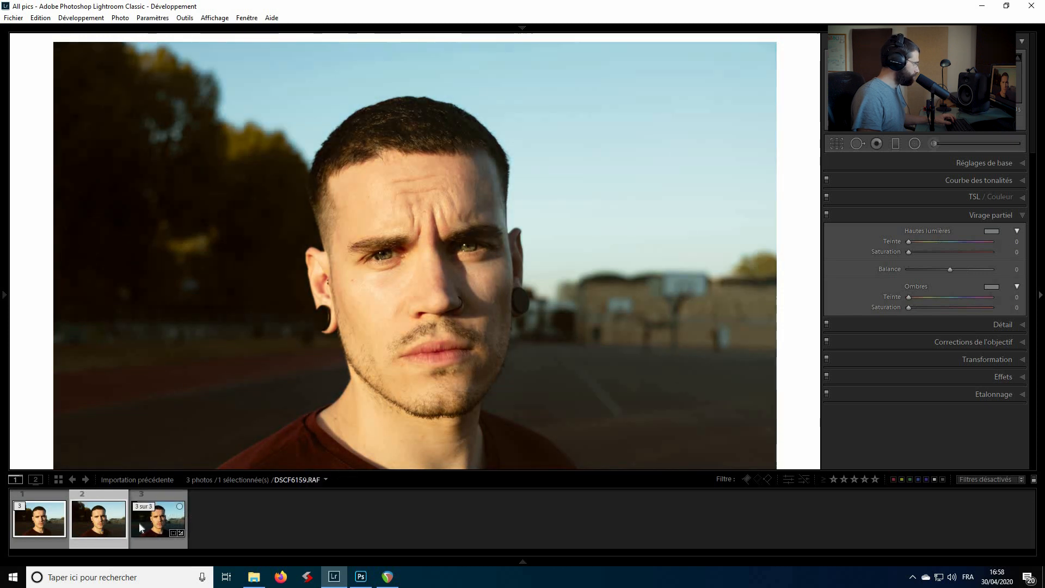
pyautogui.press('F6')
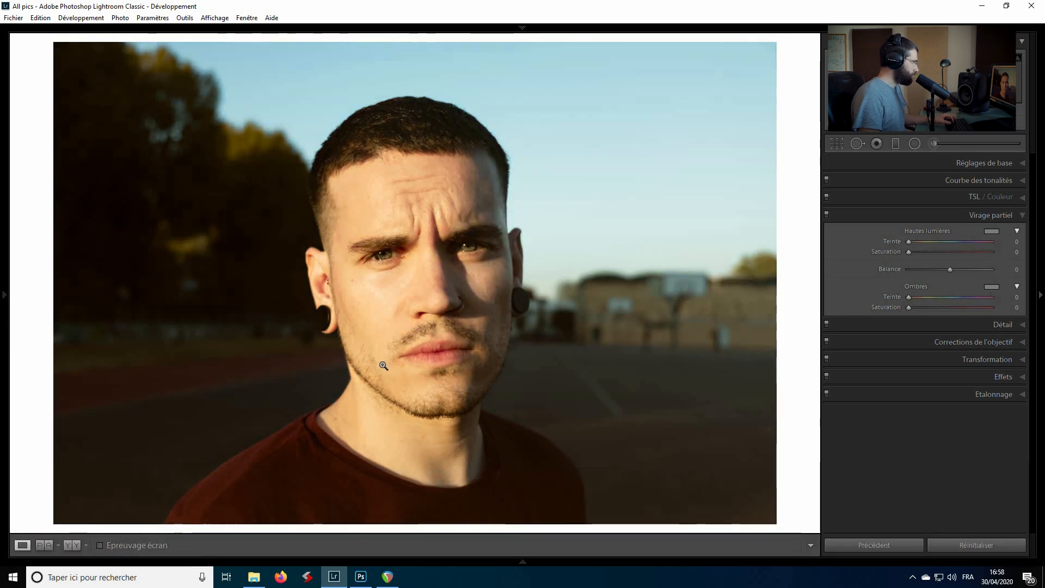